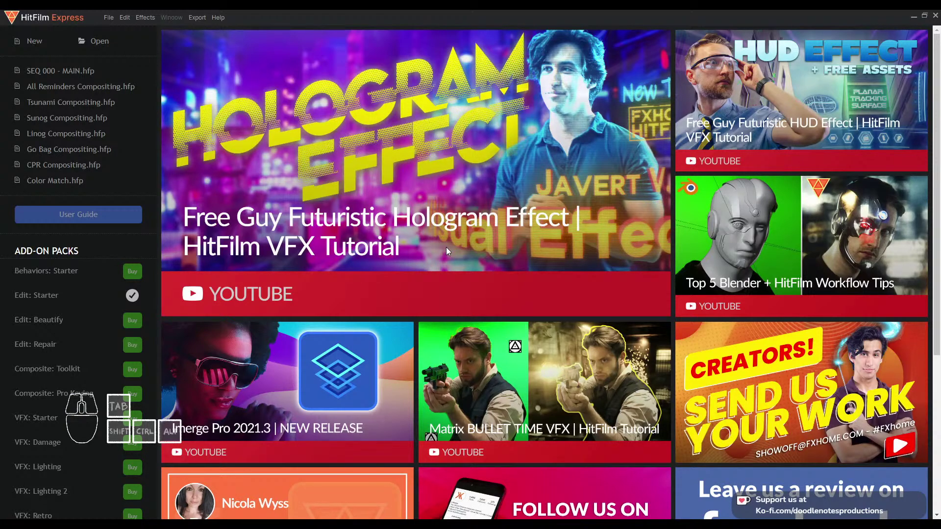
# Start a new project
pyautogui.hotkey('ctrl', 'n')
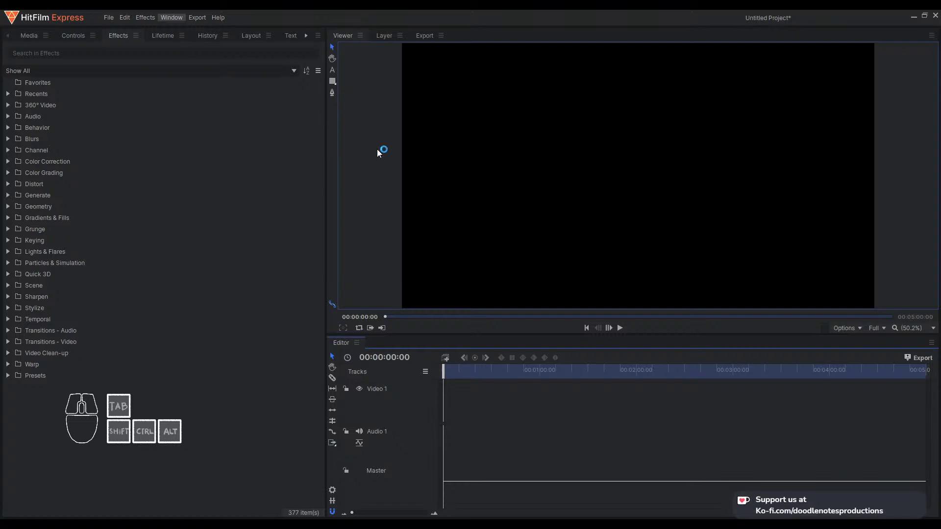
pyautogui.click(85, 192)
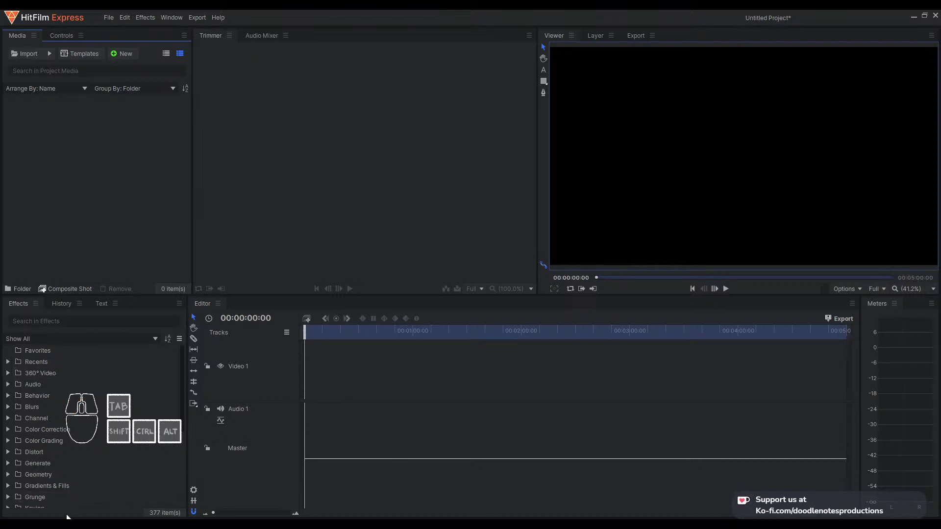
# Import the image sequence TL_raw_0001.png to TL_raw_0400.png into the project media
pyautogui.click(47, 54)
pyautogui.click(132, 127)
pyautogui.click(312, 233)
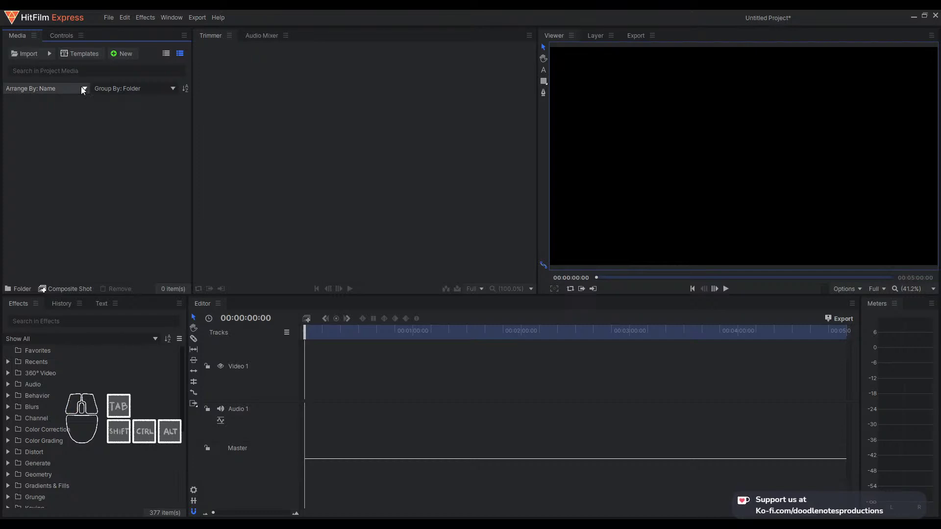
pyautogui.click(34, 55)
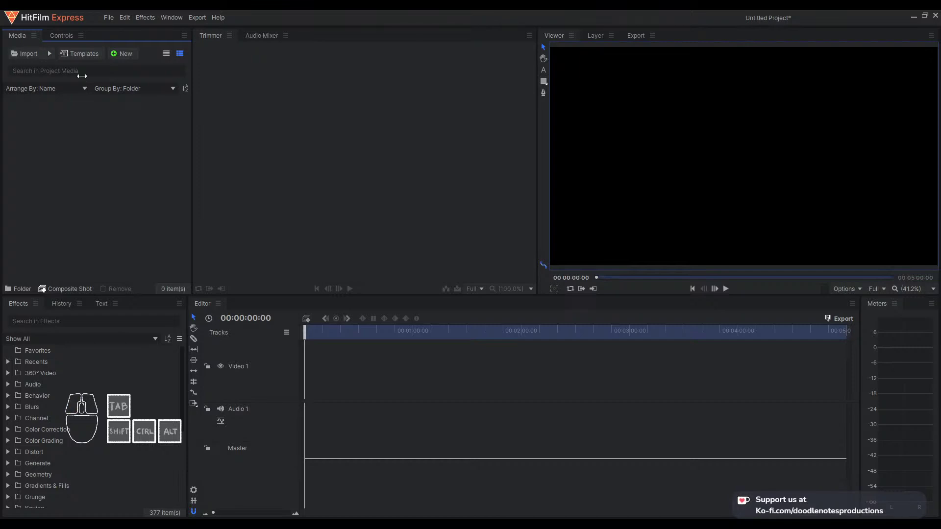
pyautogui.click(79, 112)
pyautogui.click(56, 100)
pyautogui.click(136, 106)
pyautogui.click(128, 160)
pyautogui.click(127, 132)
pyautogui.click(122, 108)
pyautogui.click(119, 105)
pyautogui.click(120, 94)
pyautogui.click(142, 103)
pyautogui.click(128, 93)
pyautogui.press('ctrl')
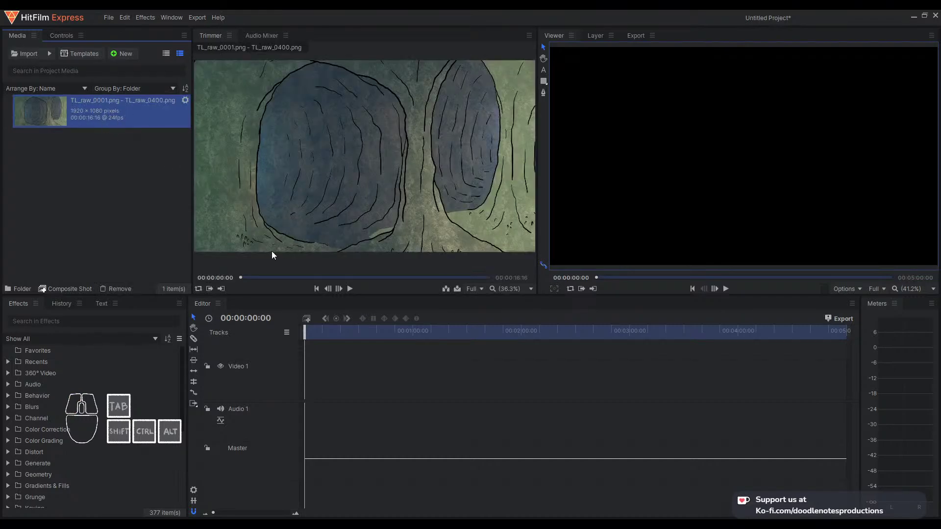
# Place the TL_raw image sequence at the start of the Video 1 track and preview it
pyautogui.moveTo(250, 276); pyautogui.dragTo(235, 253)
pyautogui.moveTo(36, 112); pyautogui.dragTo(310, 381)
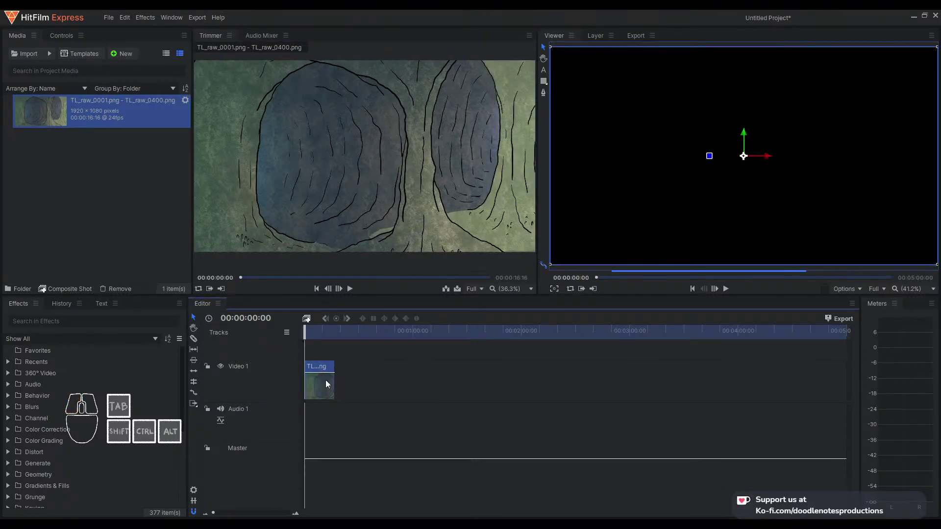
pyautogui.press('space')
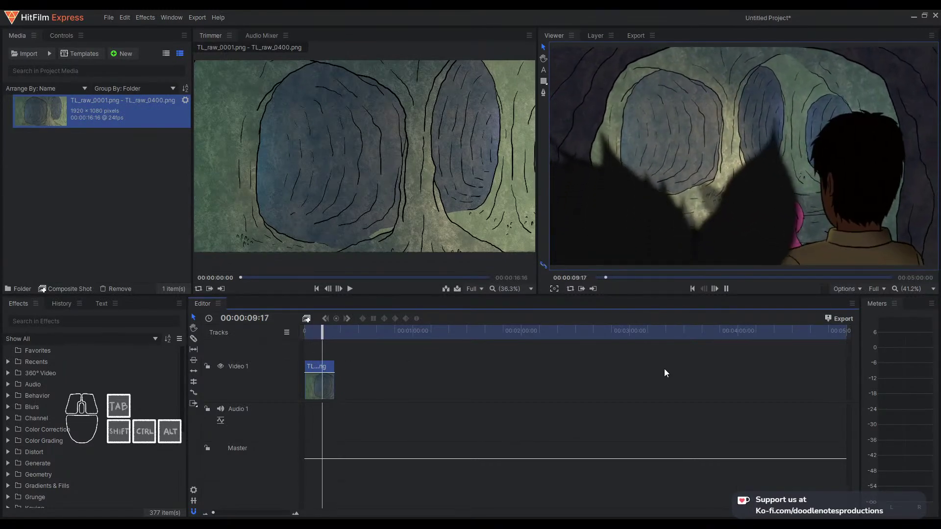
pyautogui.press('space')
# Preview the sequence at 1/2 and 1/4 viewer quality, and return the quality to Full
pyautogui.click(883, 289)
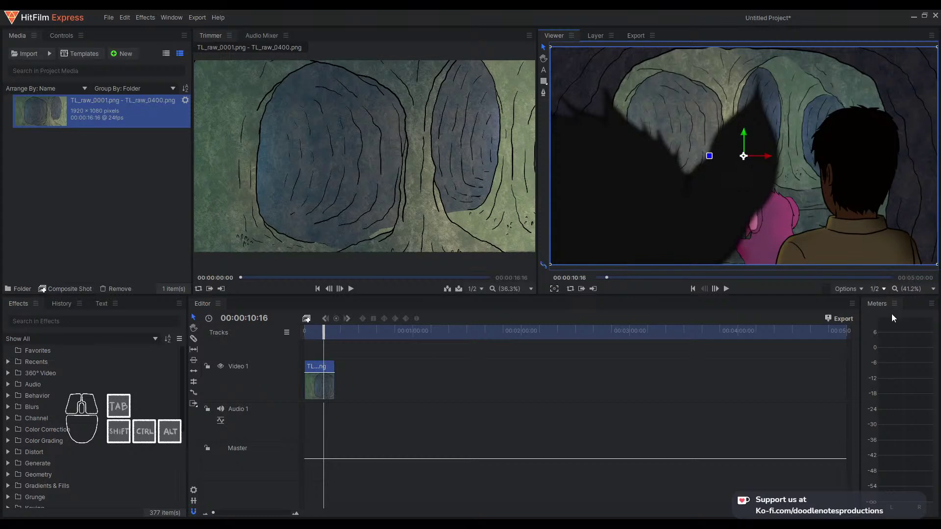
pyautogui.click(885, 303)
pyautogui.click(305, 332)
pyautogui.press('space')
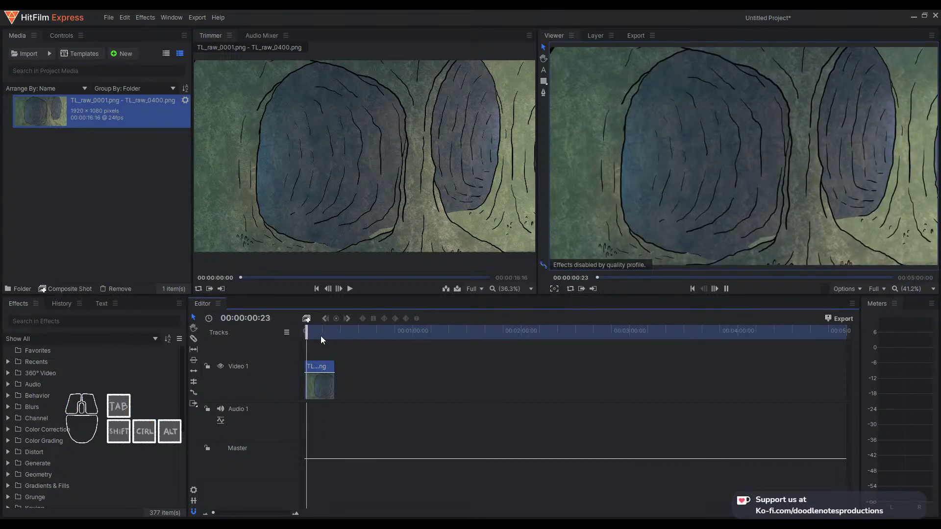
pyautogui.press('space')
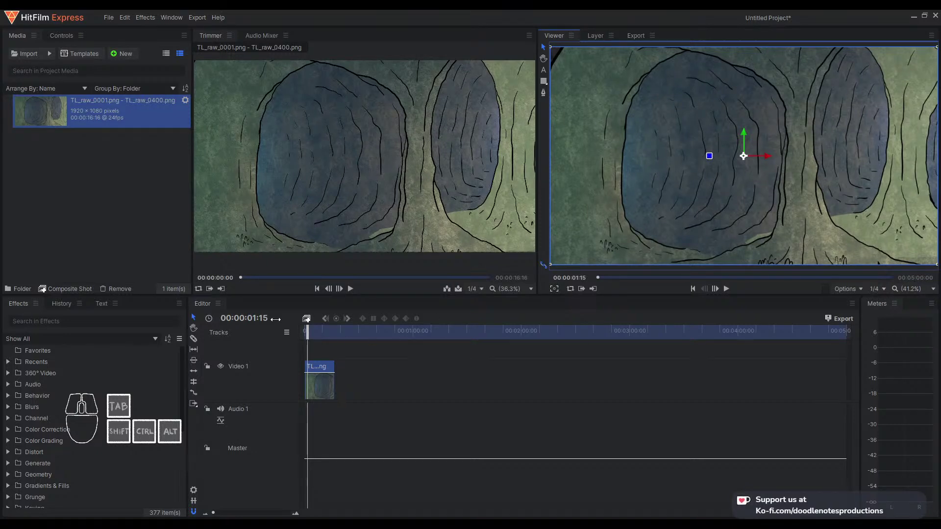
pyautogui.click(282, 332)
pyautogui.press('Home')
pyautogui.press('space')
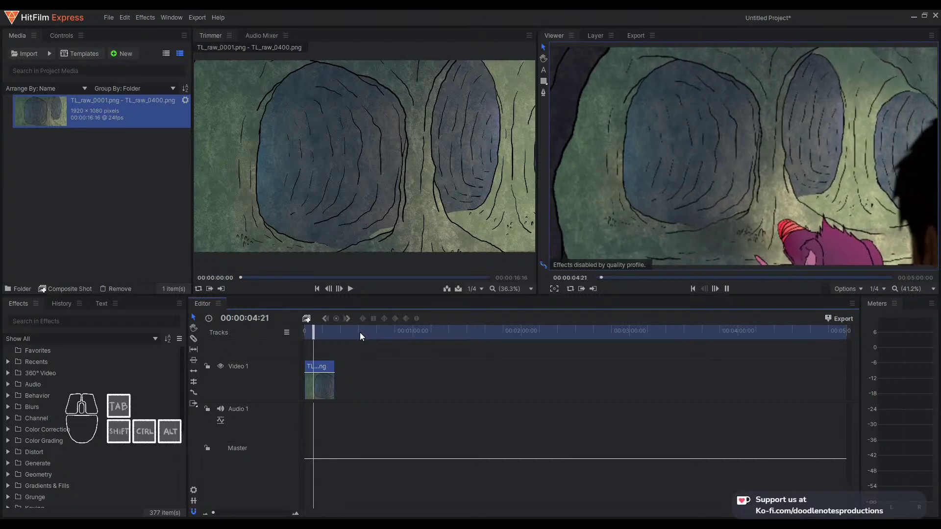
pyautogui.press('space')
pyautogui.click(877, 290)
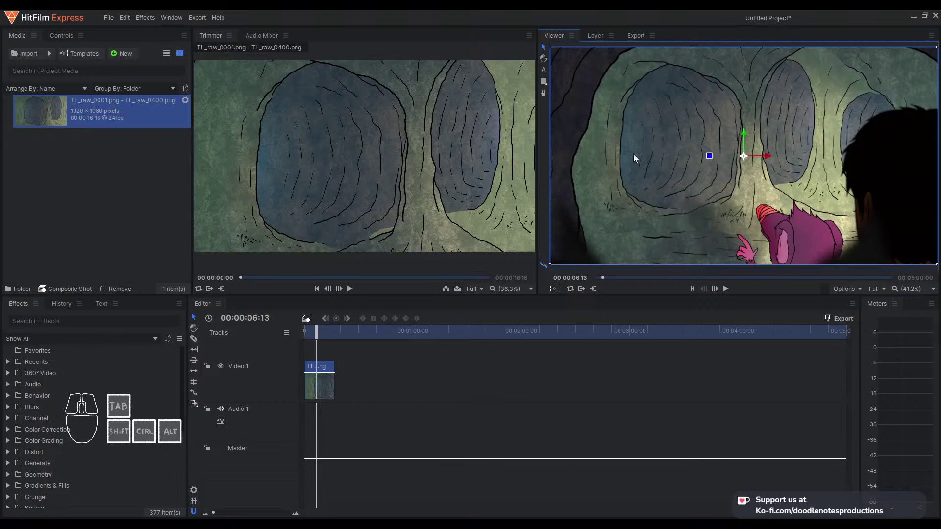
# Save the project as The Labyrinth.hfp
pyautogui.click(130, 212)
pyautogui.click(83, 123)
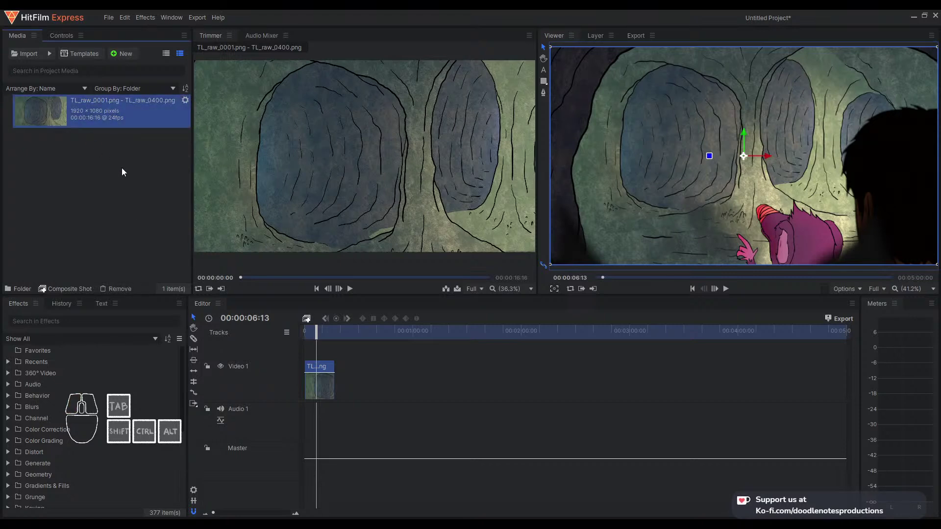
pyautogui.hotkey('ctrl', 'c')
pyautogui.click(78, 115)
pyautogui.click(95, 35)
pyautogui.press('shift')
pyautogui.press('shift')
pyautogui.hotkey('ctrl', 's')
pyautogui.click(154, 225)
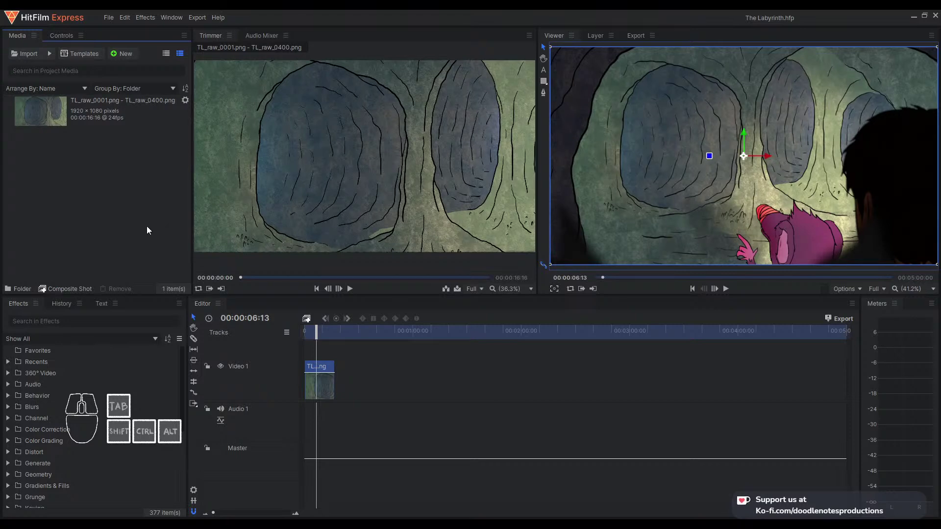
# Play the TL_raw sequence from its start and jump to around seven seconds on the timeline
pyautogui.click(126, 219)
pyautogui.click(314, 335)
pyautogui.moveTo(314, 335); pyautogui.dragTo(302, 335)
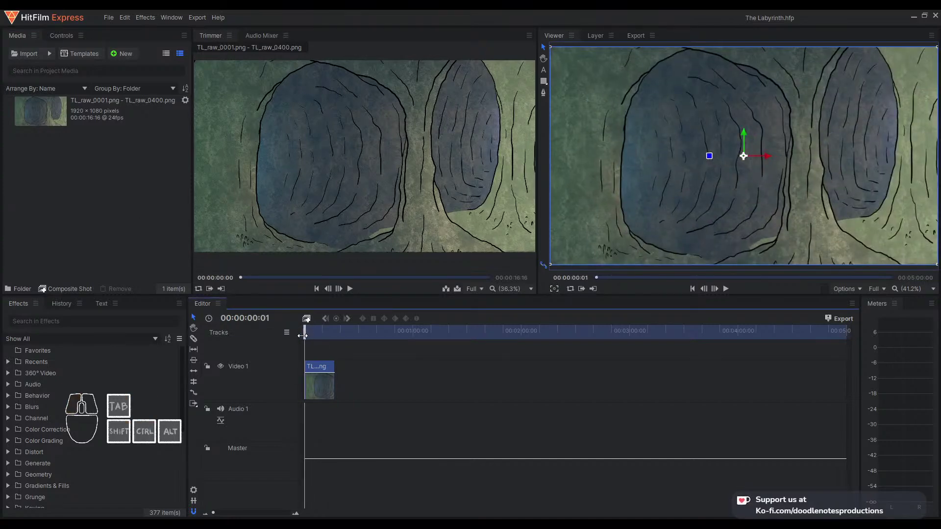
pyautogui.press('space')
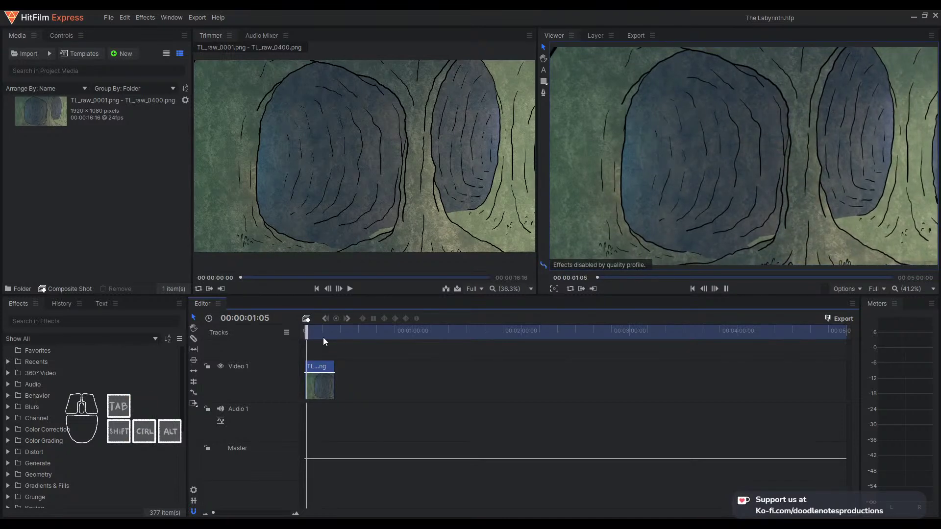
pyautogui.click(318, 334)
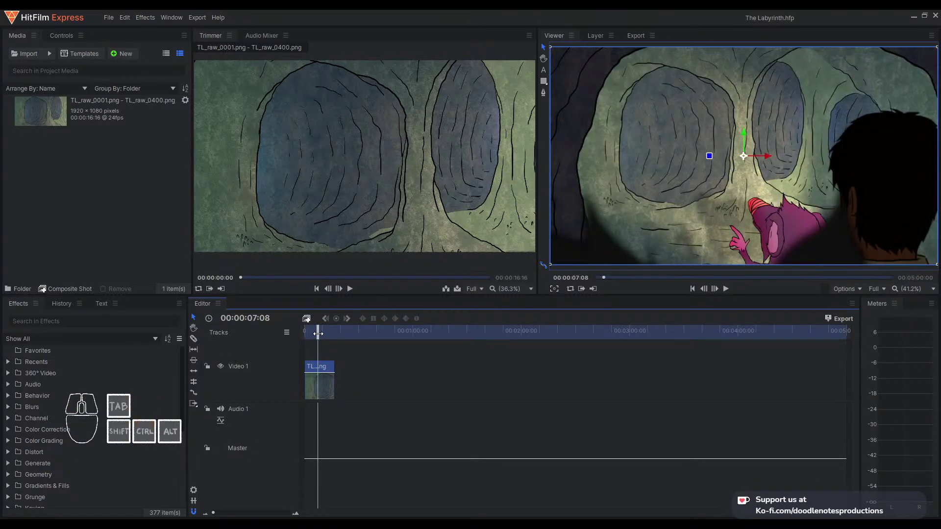
# Import INTRO - FAN MODE.mov into the project media
pyautogui.click(42, 290)
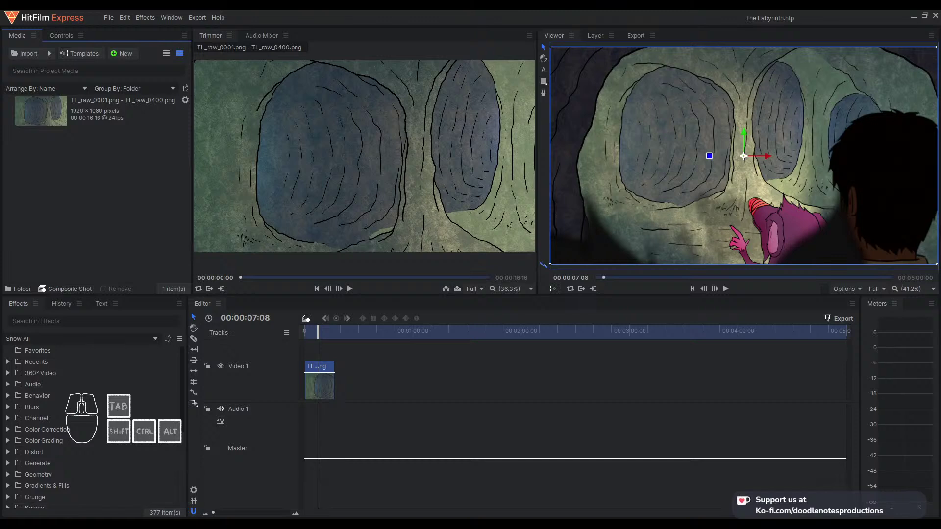
pyautogui.click(43, 289)
pyautogui.click(42, 289)
pyautogui.click(42, 290)
pyautogui.click(42, 290)
pyautogui.click(42, 289)
pyautogui.click(43, 289)
pyautogui.click(42, 289)
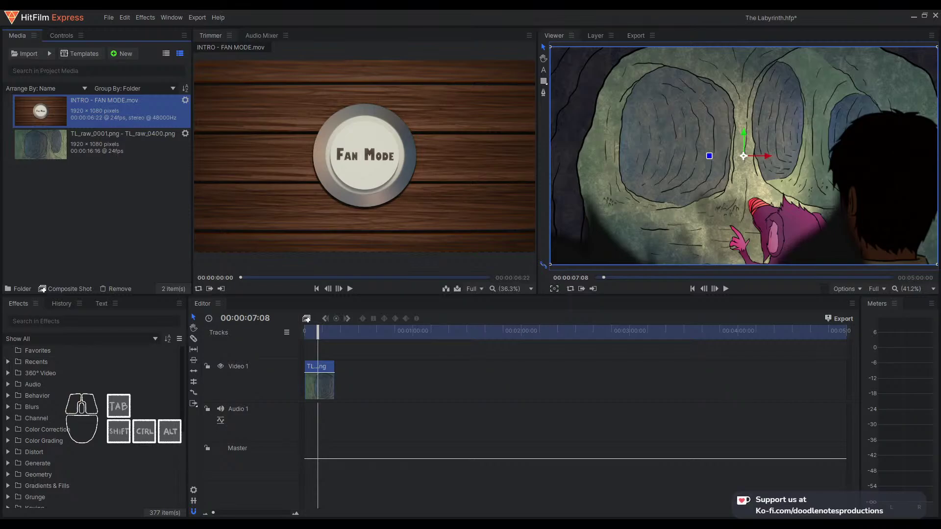
# Switch to File Explorer and add End Card_Beeg Bug Island_0001-0580.mp4 from the VIDEOS folder to the project media
pyautogui.hotkey('alt', 'Tab')
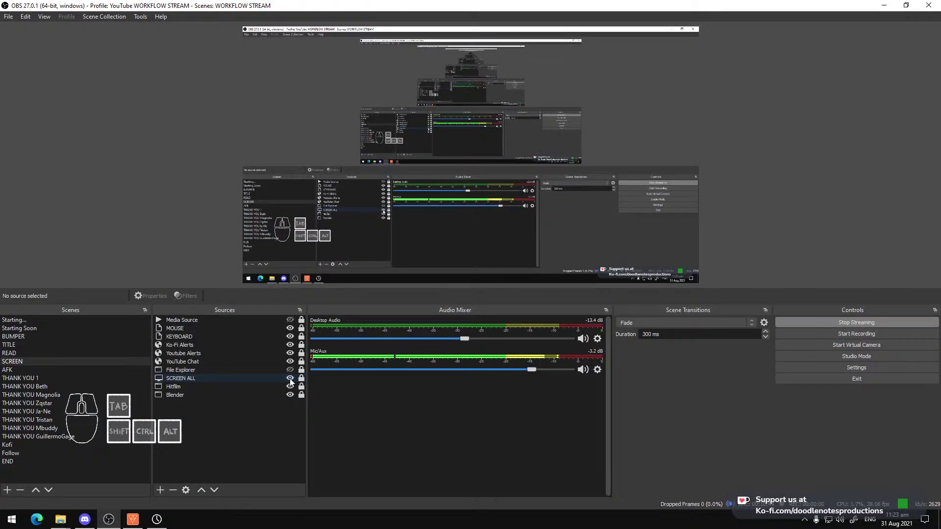
pyautogui.hotkey('alt', 'Tab')
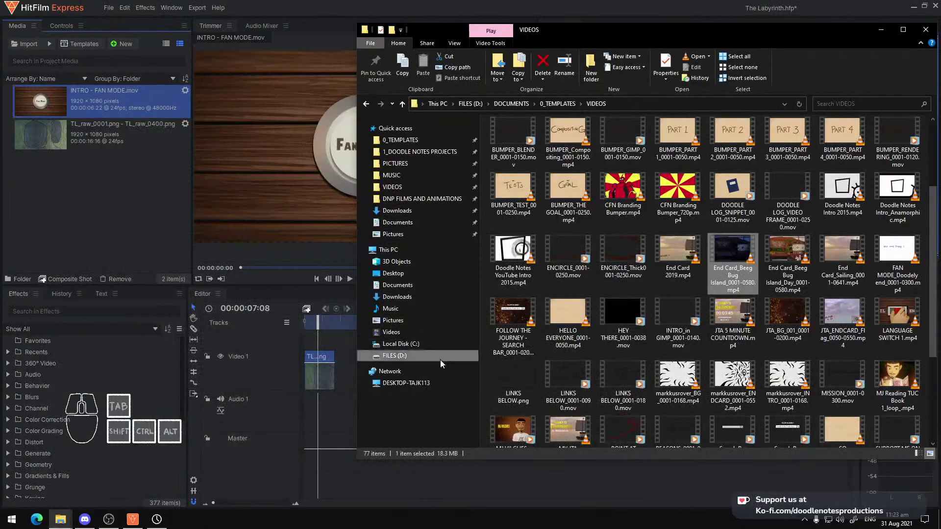
pyautogui.moveTo(713, 31); pyautogui.dragTo(675, 34)
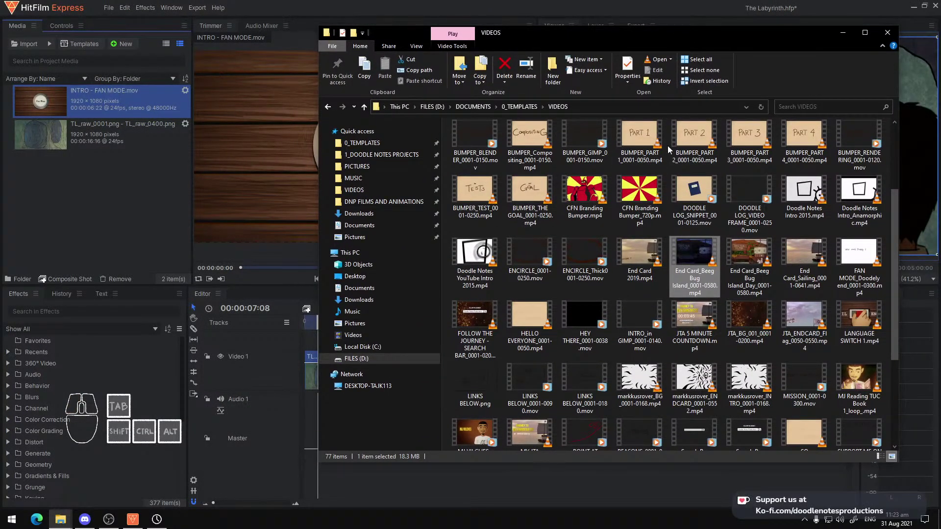
pyautogui.click(716, 260)
pyautogui.moveTo(707, 261)
pyautogui.mouseDown()
pyautogui.moveTo(375, 257)
pyautogui.moveTo(75, 202)
pyautogui.moveTo(201, 263)
pyautogui.moveTo(706, 264)
pyautogui.mouseUp()
pyautogui.click(727, 271)
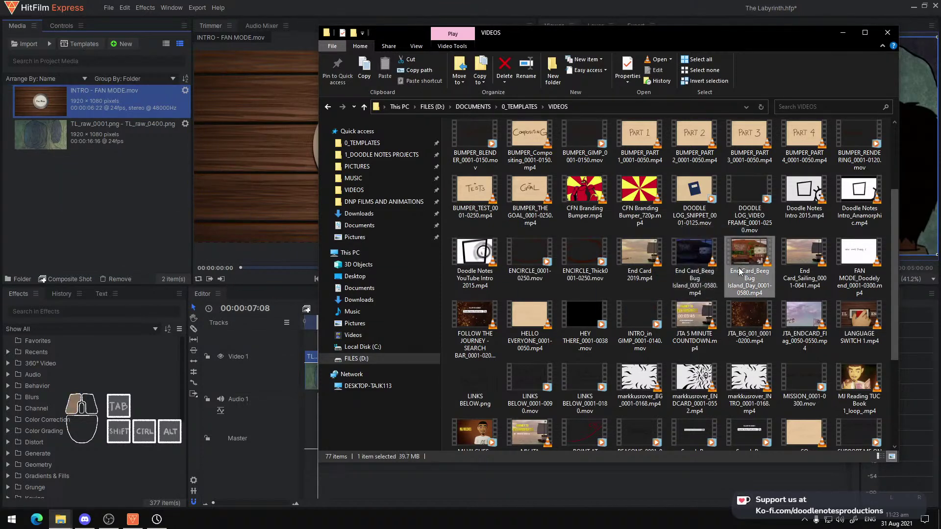
pyautogui.click(695, 262)
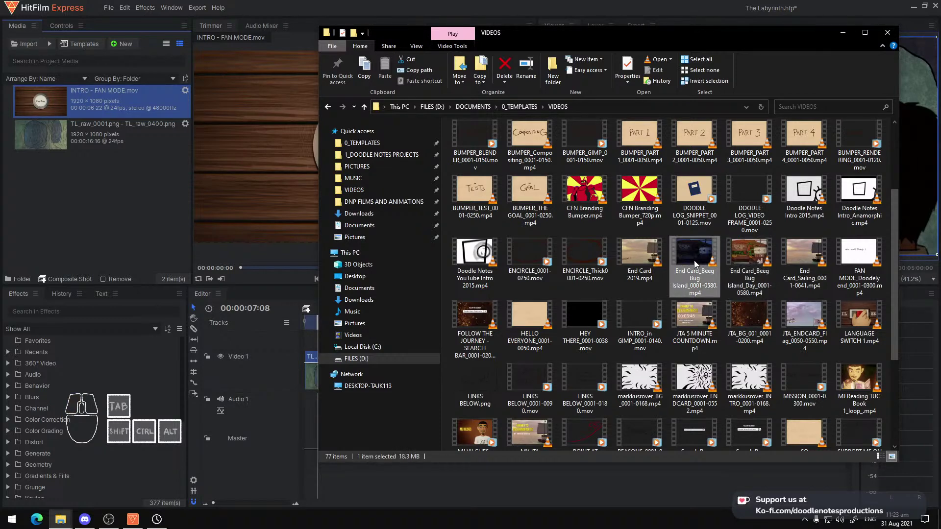
pyautogui.moveTo(699, 264); pyautogui.dragTo(75, 225)
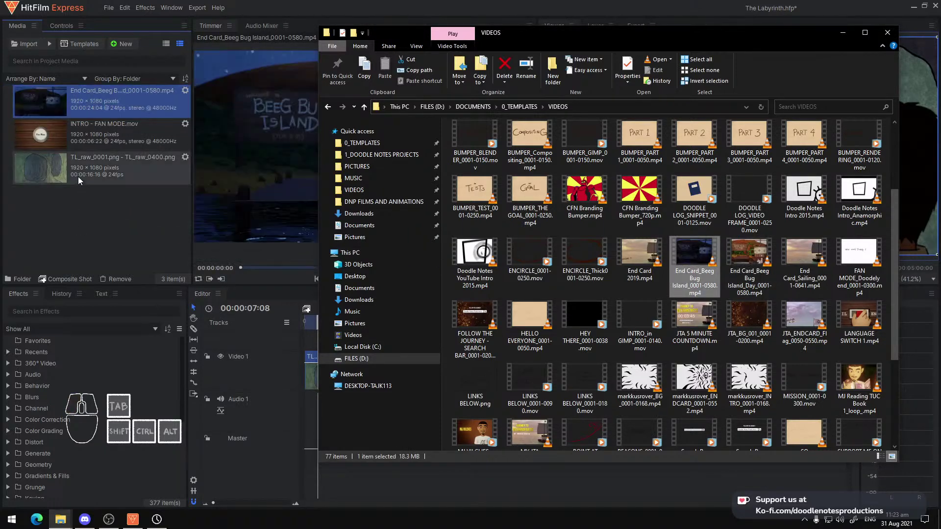
# Place INTRO - FAN MODE.mov at the start of the Video 1 track, moving the TL_raw sequence further along to make room
pyautogui.click(96, 110)
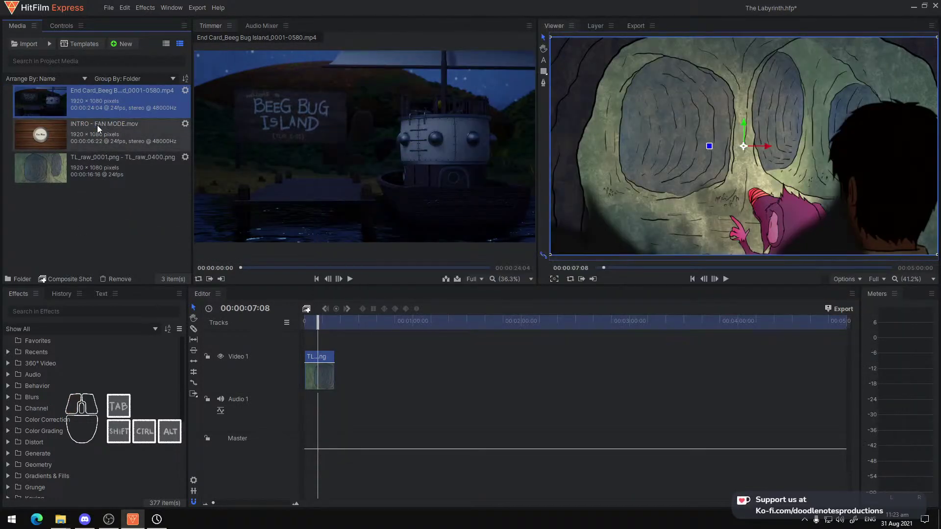
pyautogui.click(97, 126)
pyautogui.click(102, 108)
pyautogui.click(84, 130)
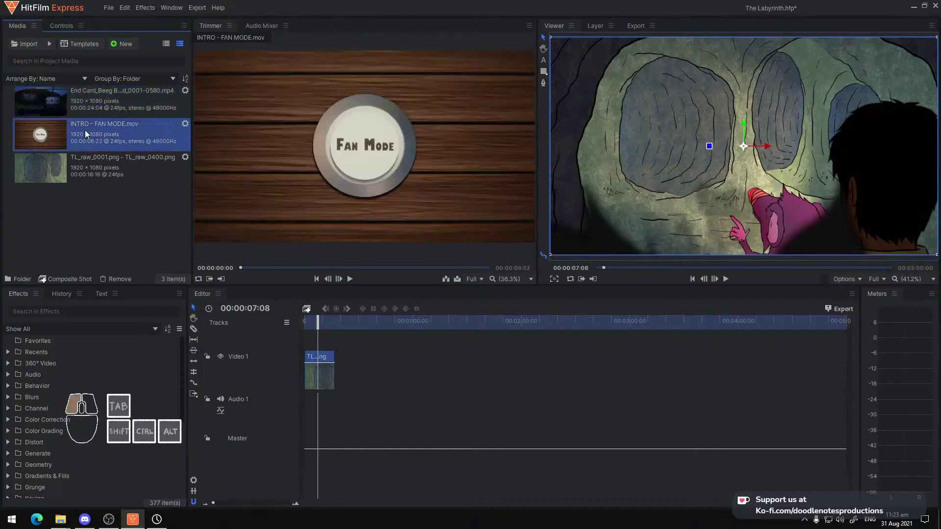
pyautogui.moveTo(46, 140); pyautogui.dragTo(307, 338)
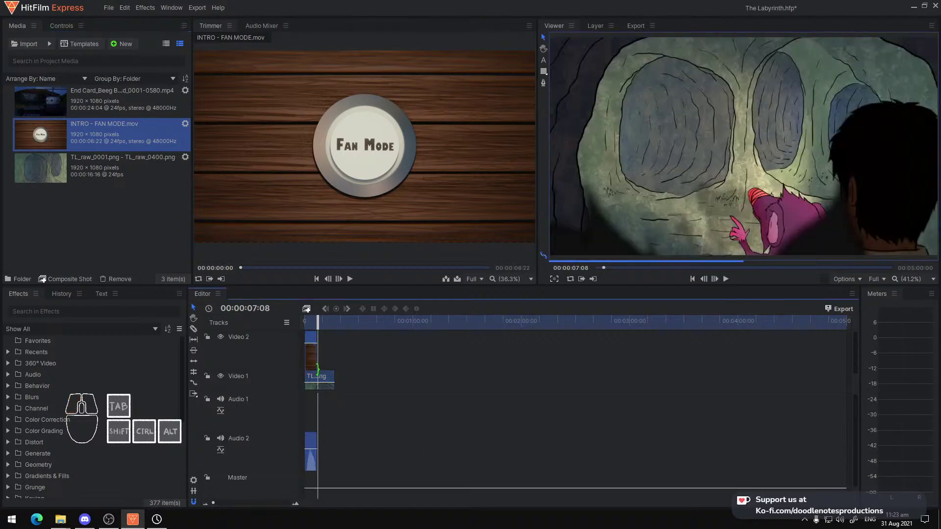
pyautogui.moveTo(319, 381); pyautogui.dragTo(365, 365)
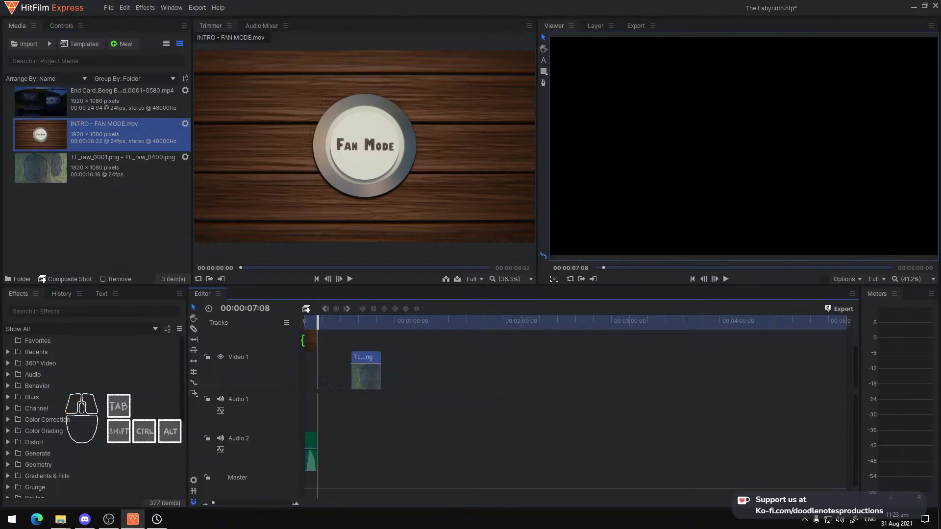
pyautogui.moveTo(314, 341); pyautogui.dragTo(328, 363)
# Play the Fan Mode intro from the start of the timeline and check its audio levels in OBS
pyautogui.moveTo(310, 325); pyautogui.dragTo(279, 327)
pyautogui.press('space')
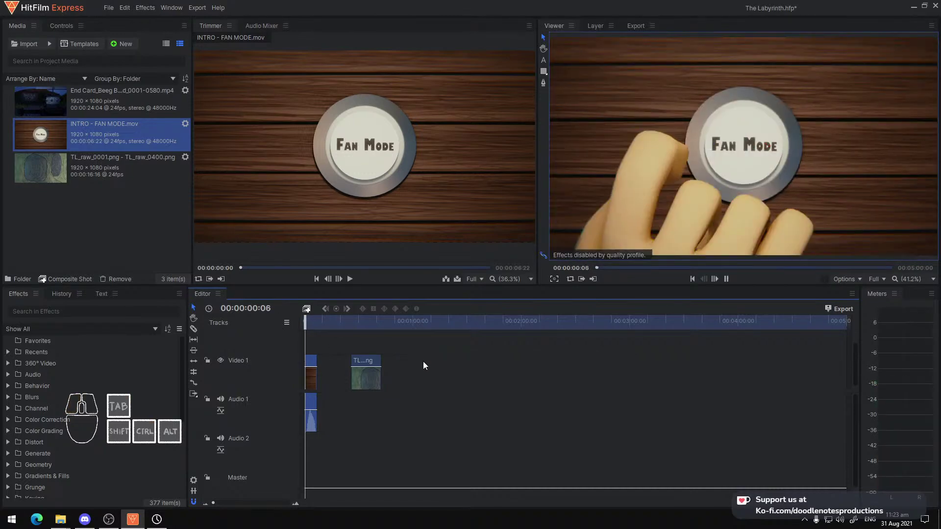
pyautogui.click(108, 520)
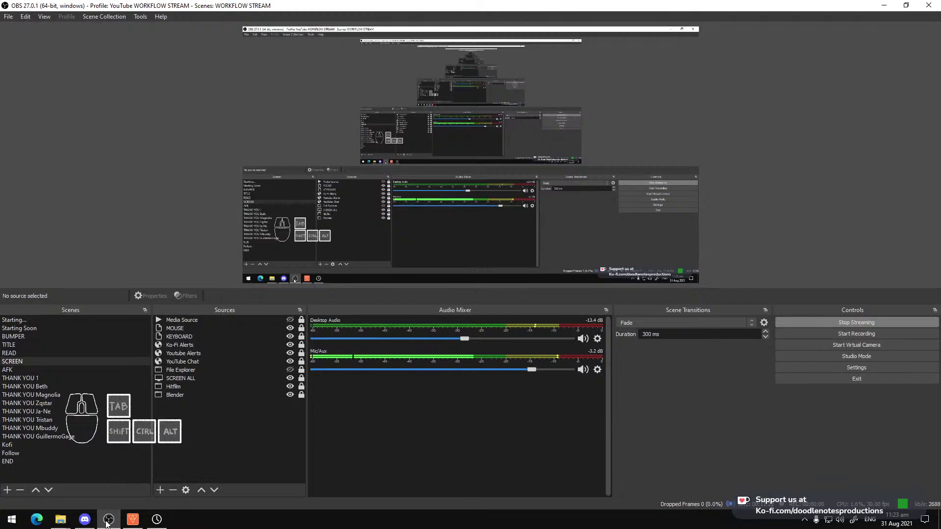
pyautogui.click(107, 522)
pyautogui.click(107, 523)
pyautogui.click(106, 522)
pyautogui.click(306, 321)
pyautogui.press('space')
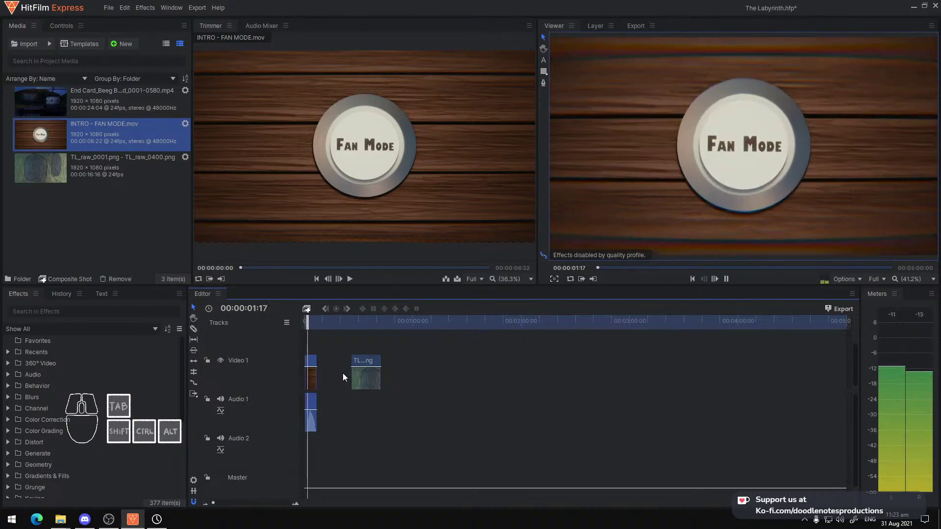
pyautogui.press('space')
# Replay the Fan Mode intro and move the TL_raw sequence on Video 1 back over the intro's tail, trimming its video
pyautogui.scroll(5, 320, 361)
pyautogui.scroll(3, 318, 362)
pyautogui.press('Home')
pyautogui.press('space')
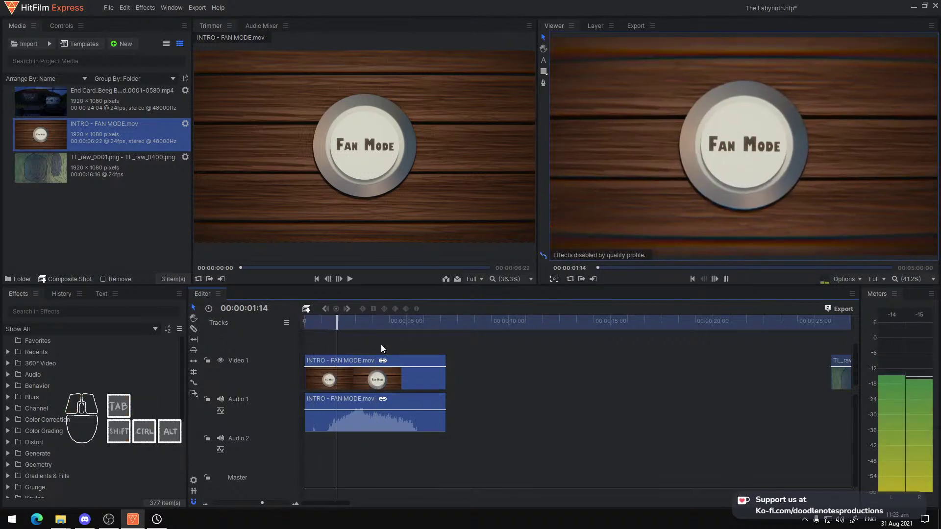
pyautogui.press('space')
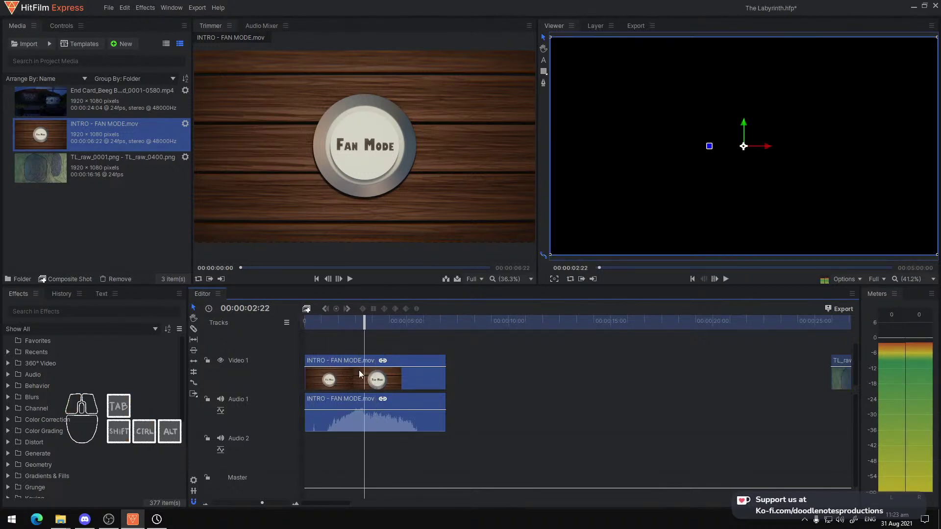
pyautogui.moveTo(840, 379); pyautogui.dragTo(390, 373)
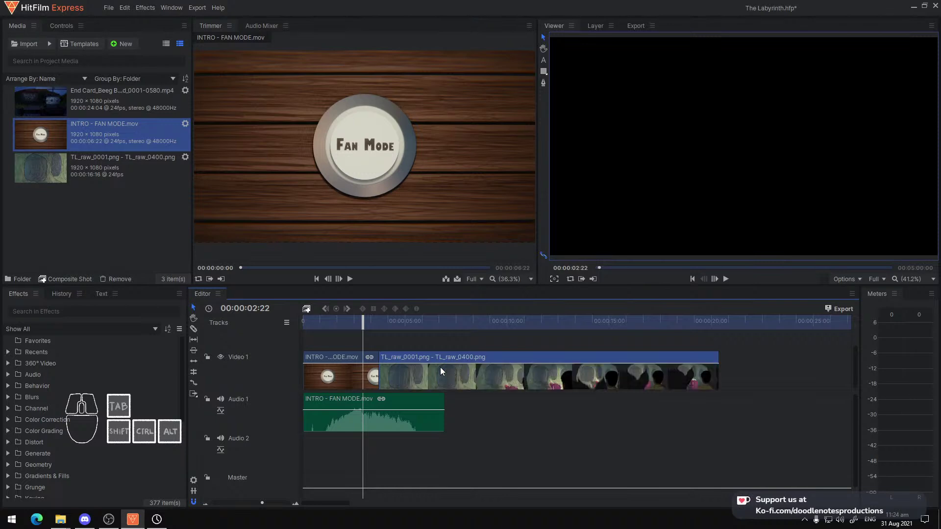
# Play back the cut from the Fan Mode intro to the TL_raw sequence and listen to the intro audio's tail
pyautogui.press('space')
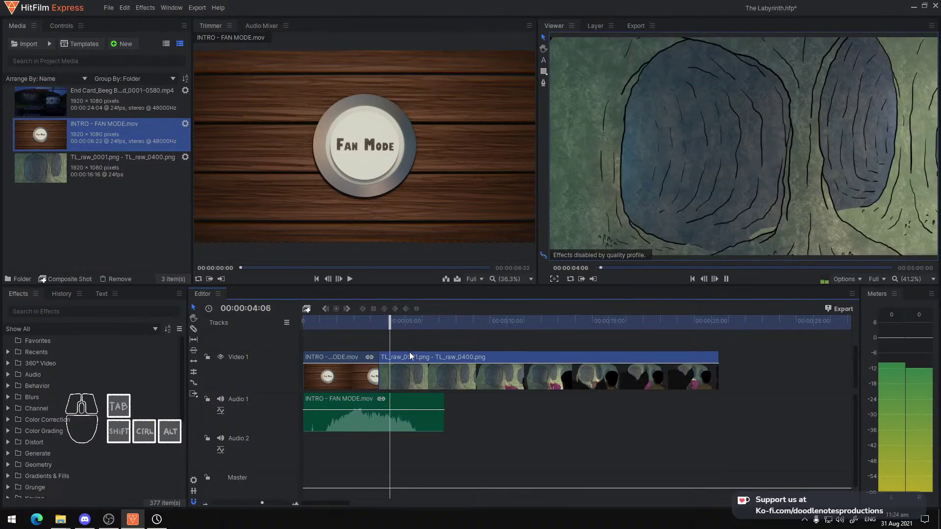
pyautogui.press('space')
pyautogui.moveTo(381, 360); pyautogui.dragTo(394, 360)
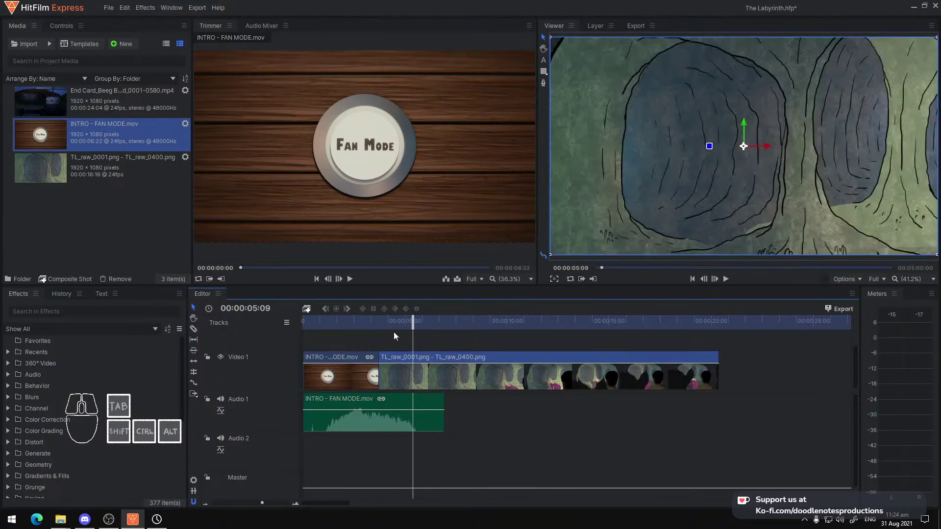
pyautogui.click(360, 327)
pyautogui.press('space')
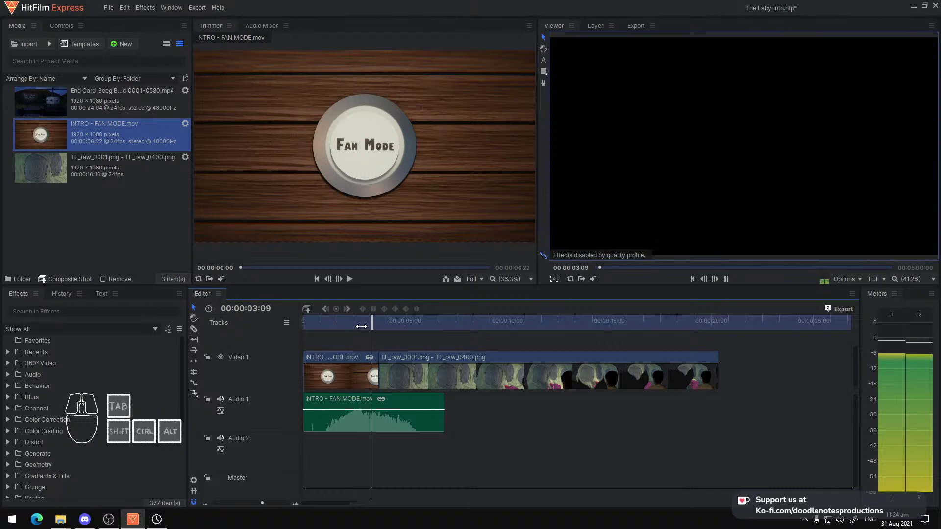
pyautogui.press('space')
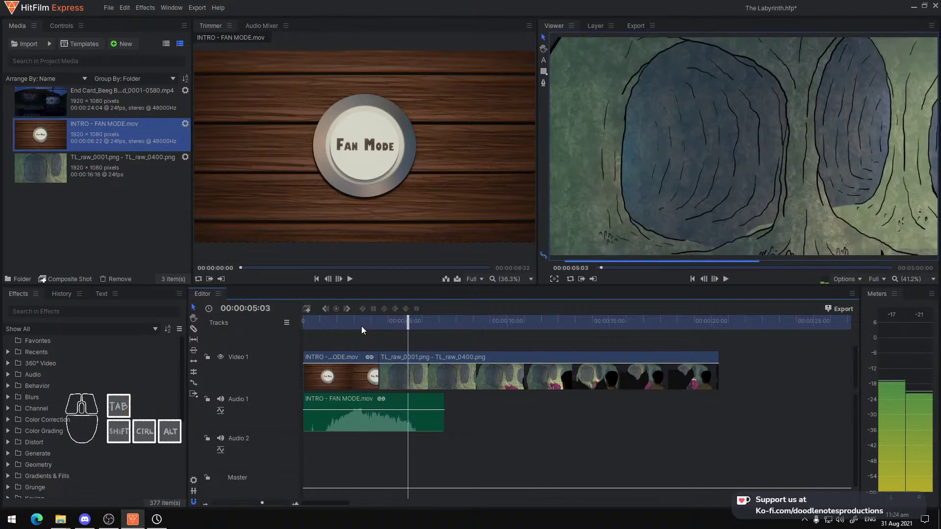
# Move the TL_raw sequence up to a new Video 2 track and dock the Controls panel beside the Trimmer and Audio Mixer
pyautogui.click(395, 357)
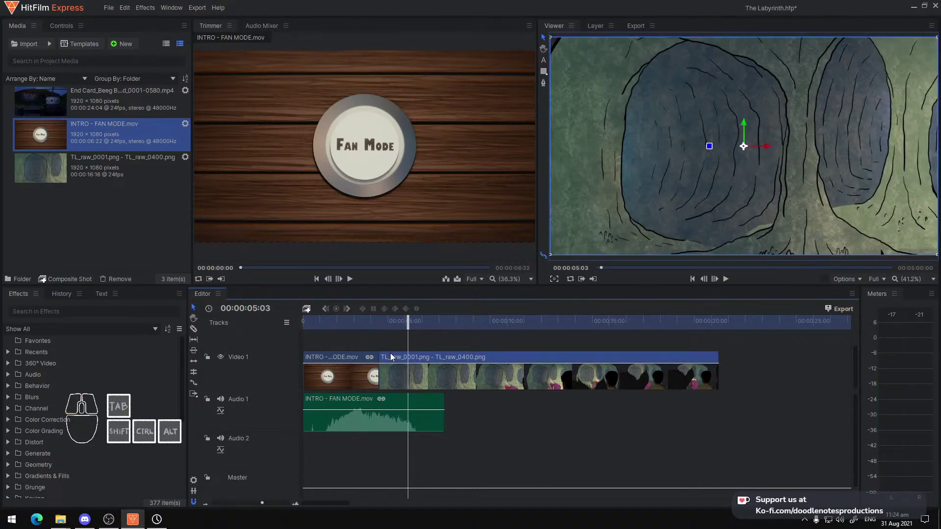
pyautogui.moveTo(403, 359)
pyautogui.mouseDown()
pyautogui.moveTo(404, 339)
pyautogui.moveTo(405, 353)
pyautogui.mouseUp()
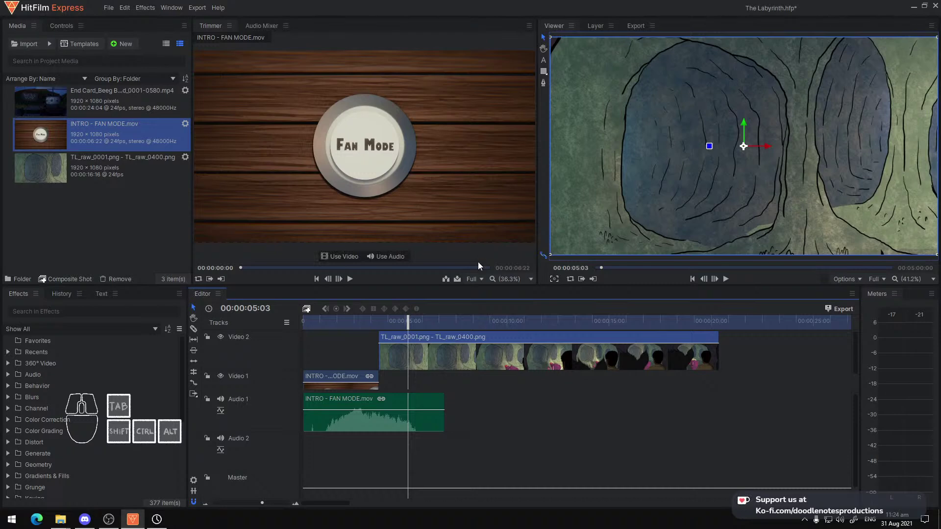
pyautogui.click(61, 28)
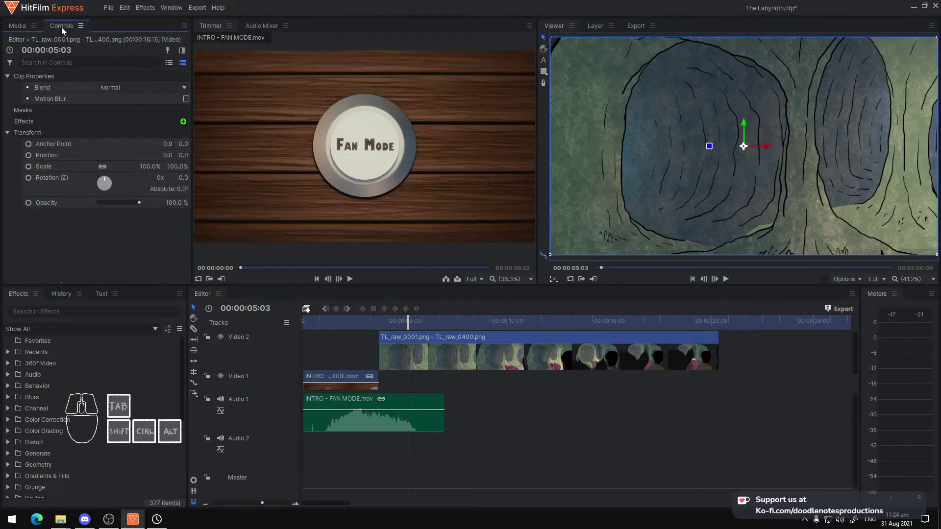
pyautogui.moveTo(56, 25); pyautogui.dragTo(311, 22)
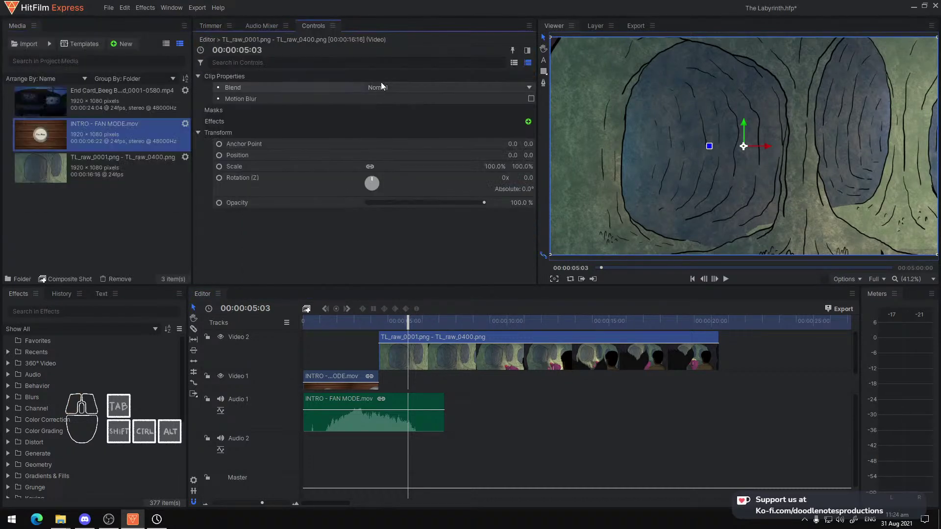
# Fade in the TL_raw sequence with Opacity keyframes of 0% at 00:00:03:17 and 100% at 00:00:05:21, and play the result
pyautogui.click(369, 326)
pyautogui.press('space')
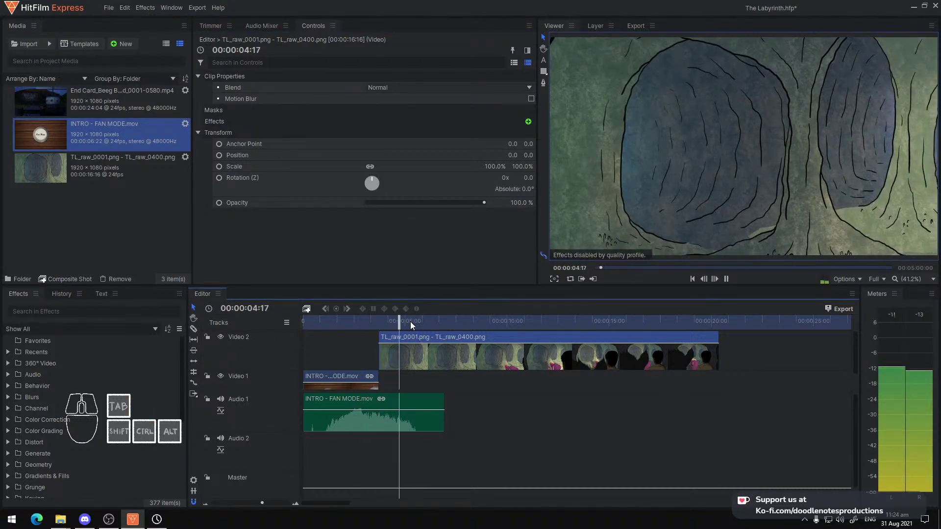
pyautogui.press('space')
pyautogui.press('Home')
pyautogui.press('space')
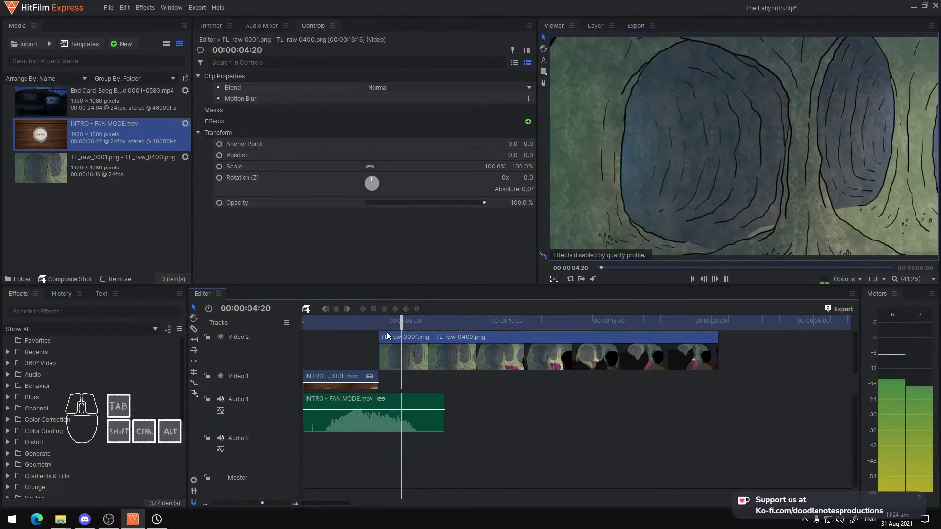
pyautogui.press('space')
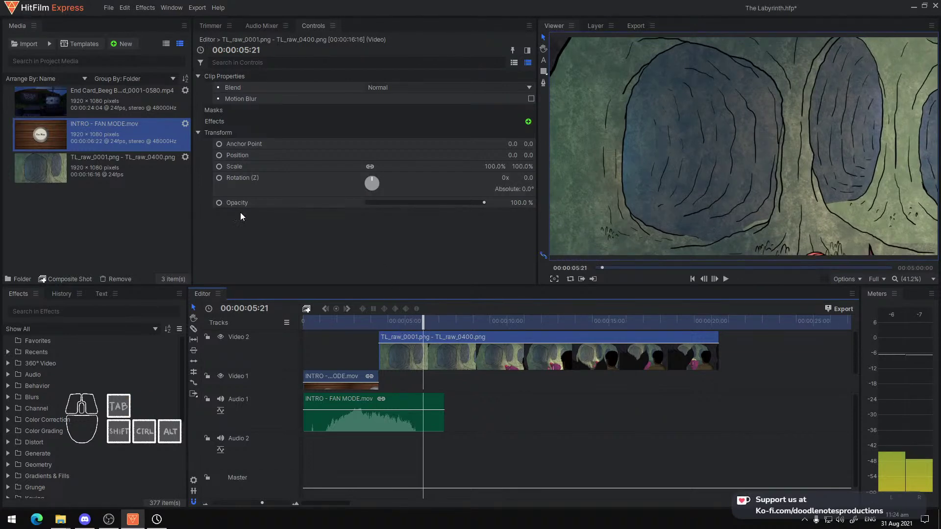
pyautogui.click(219, 202)
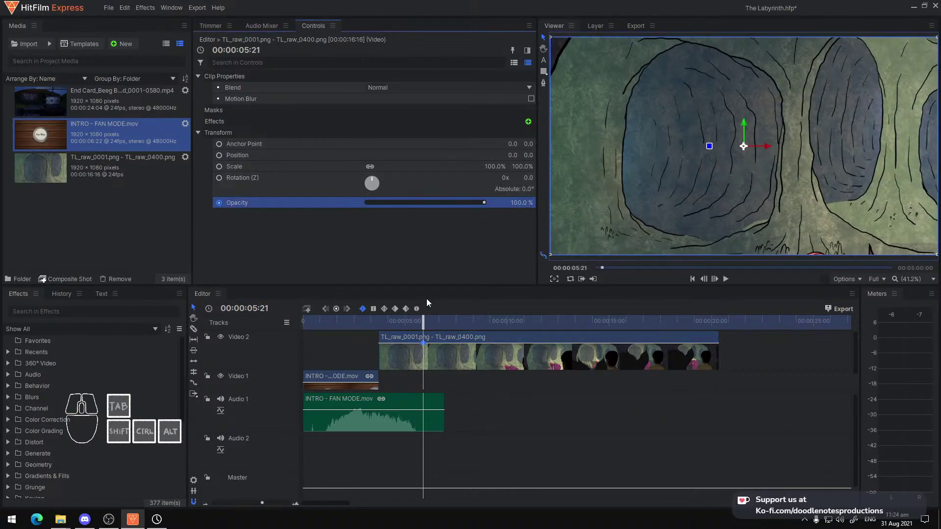
pyautogui.click(381, 319)
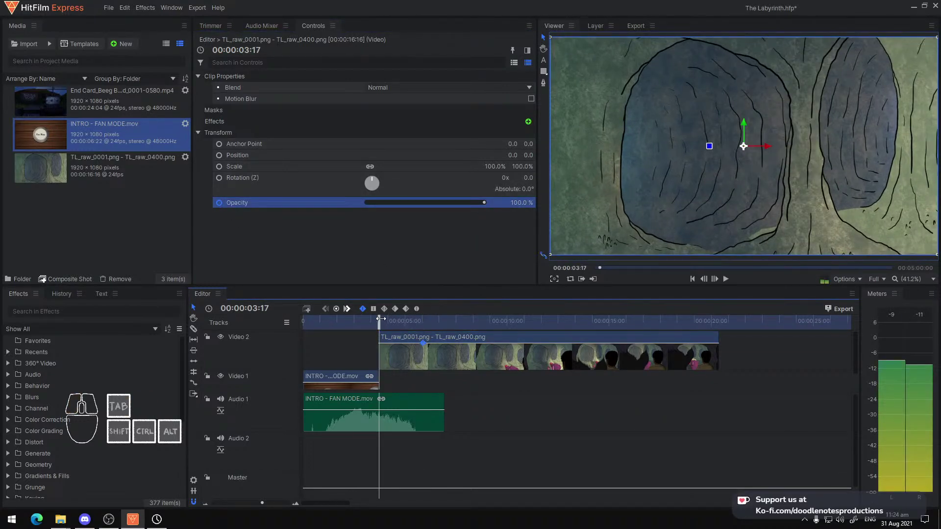
pyautogui.moveTo(487, 203); pyautogui.dragTo(366, 212)
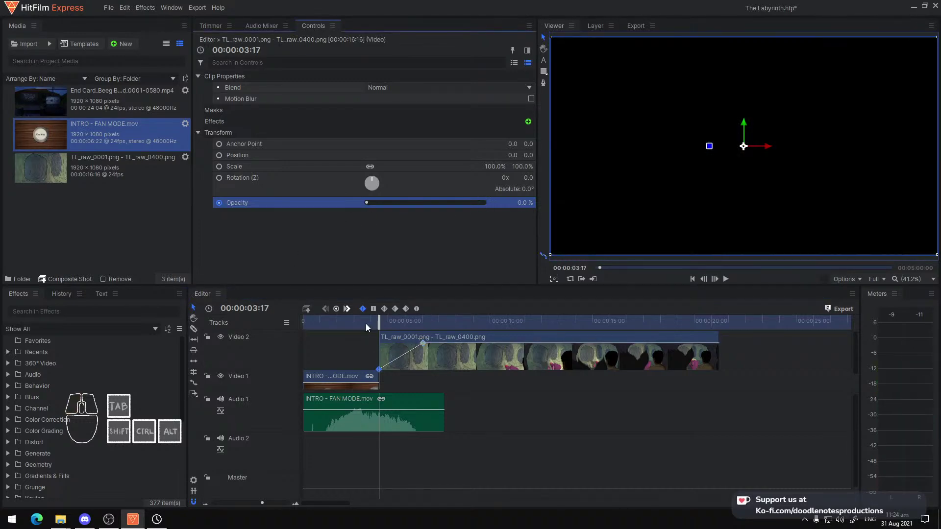
pyautogui.press('space')
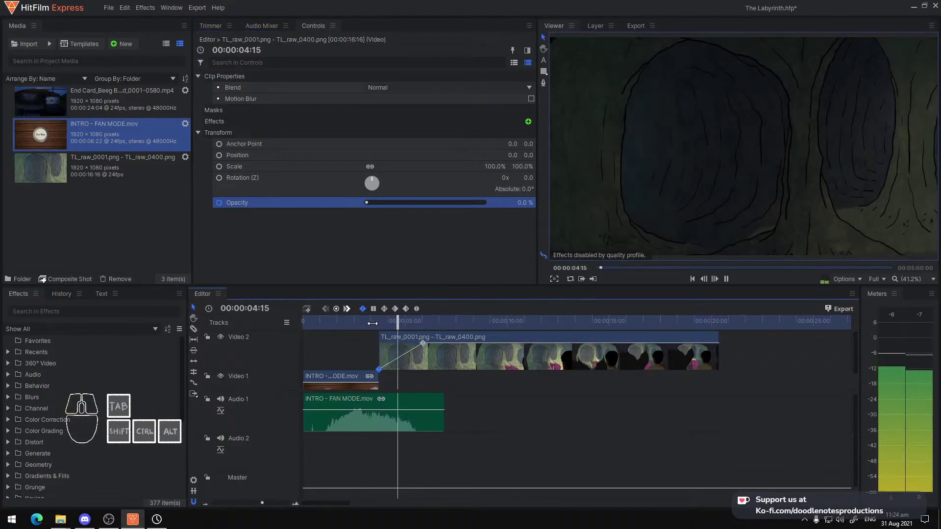
pyautogui.press('space')
# Save the project and create a project media folder named AMBIENCE
pyautogui.click(103, 213)
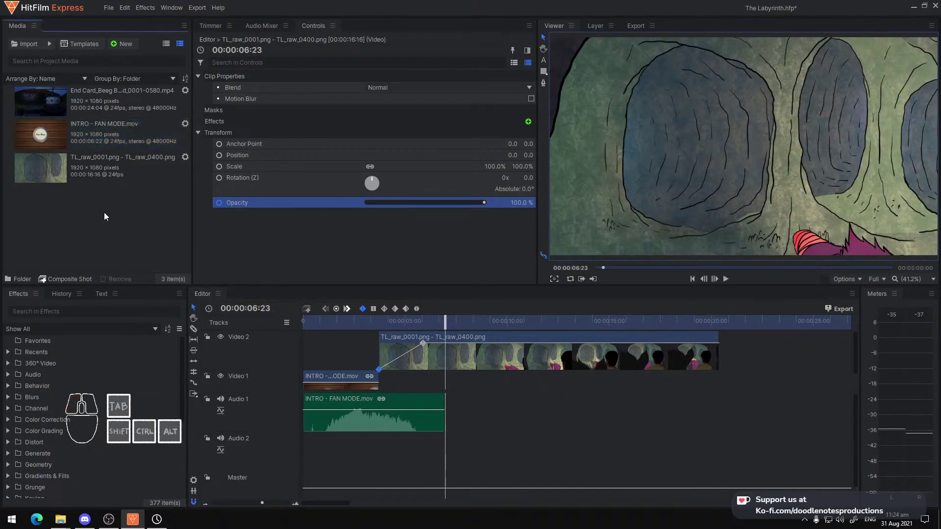
pyautogui.hotkey('ctrl', 's')
pyautogui.click(22, 278)
pyautogui.write('AMBIENCE')
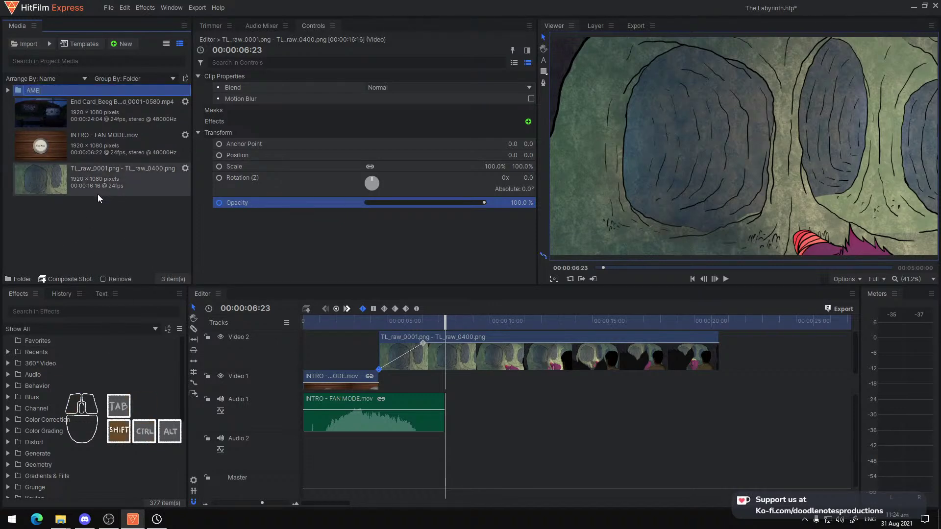
pyautogui.press('Return')
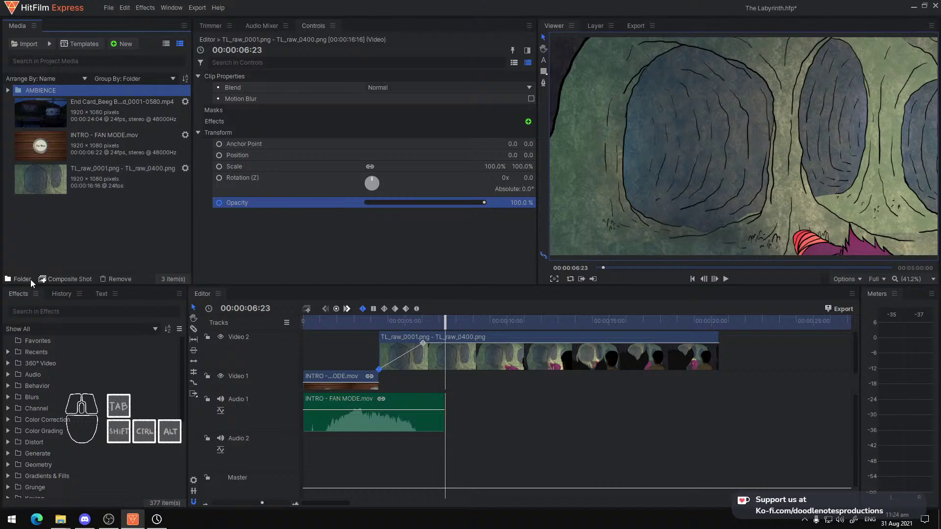
# Create another media folder, move it out of AMBIENCE to the top level and rename it MUSIC
pyautogui.click(25, 279)
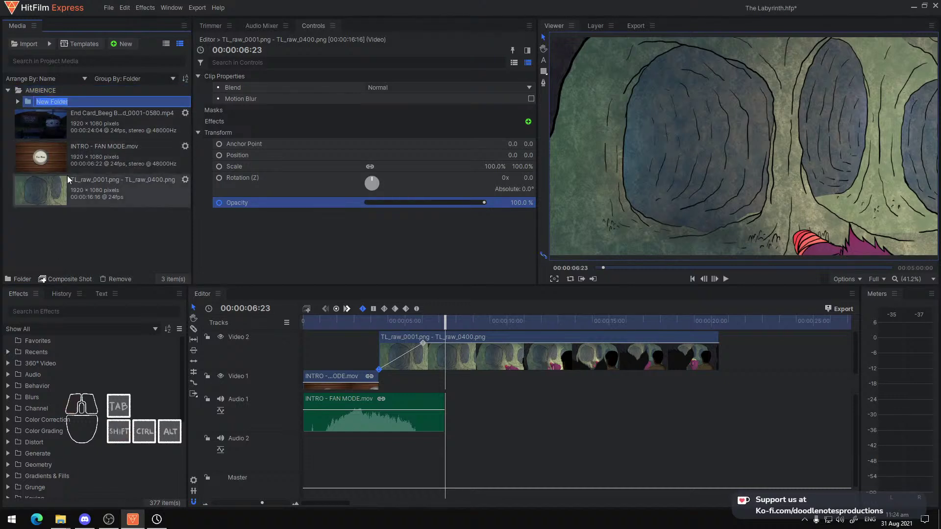
pyautogui.moveTo(31, 101); pyautogui.dragTo(47, 248)
pyautogui.click(49, 103)
pyautogui.rightClick(53, 102)
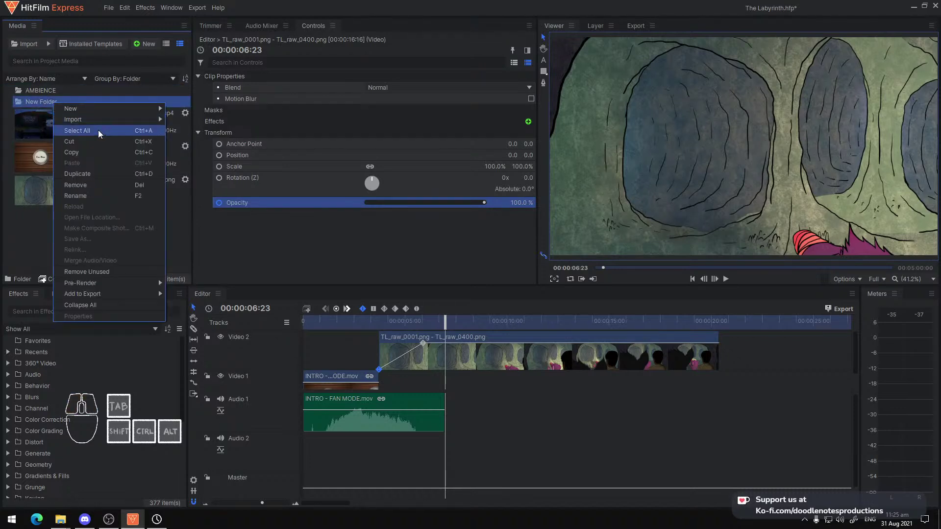
pyautogui.click(98, 196)
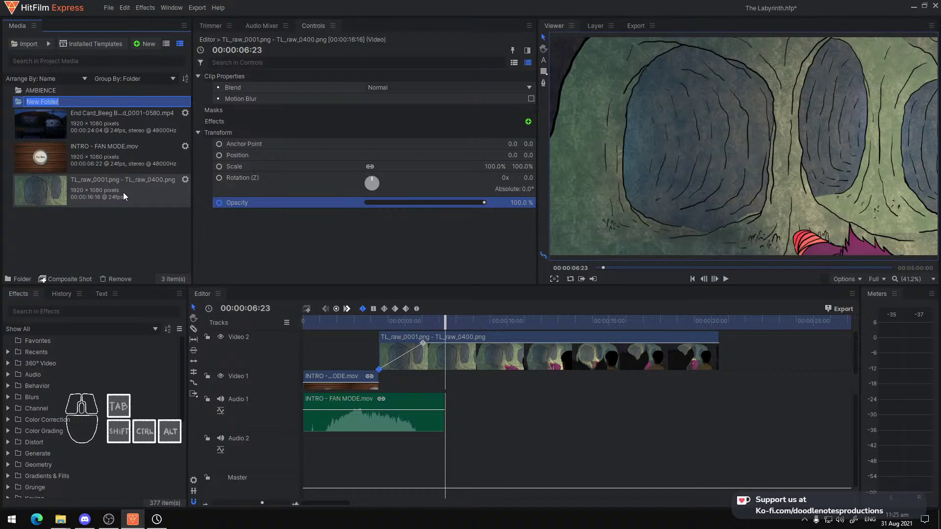
pyautogui.press('shift')
pyautogui.write('MUSIC')
pyautogui.press('Return')
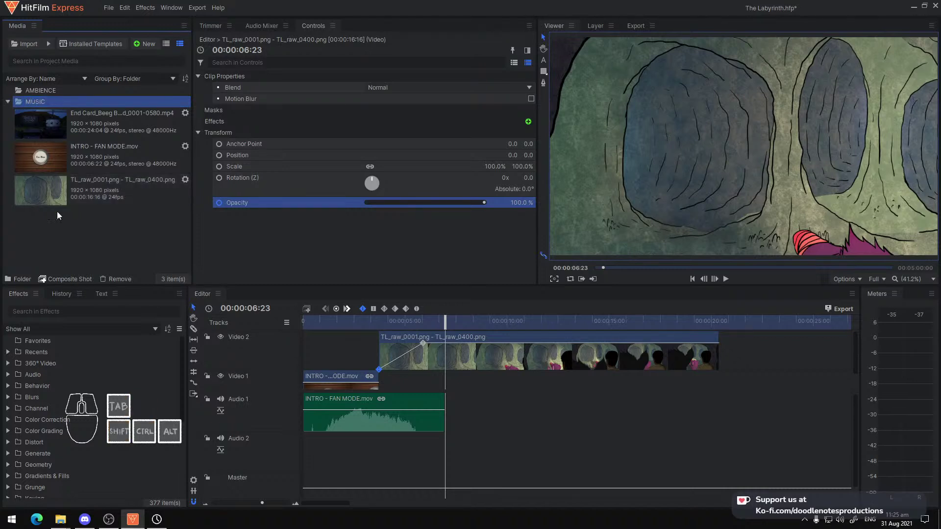
# Add a top-level media folder named DIALOGUE and clear the selection
pyautogui.click(19, 279)
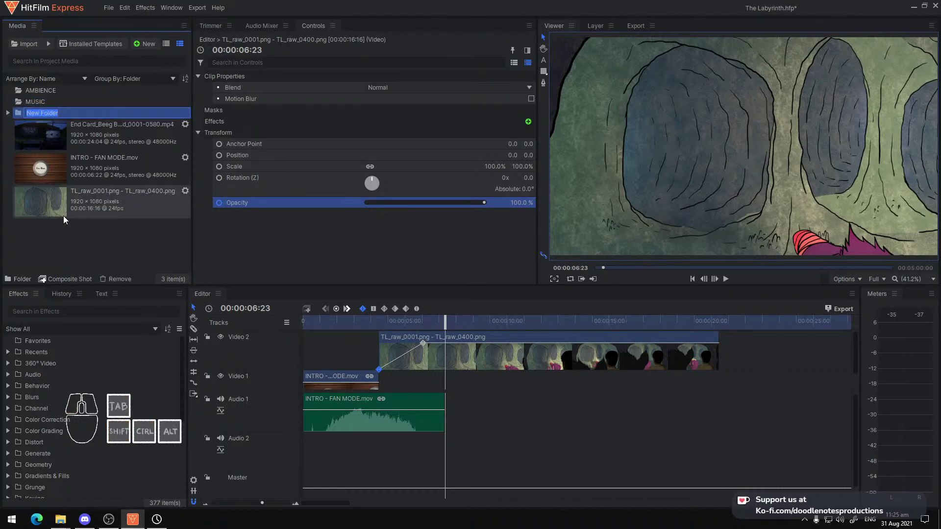
pyautogui.write('DIALOGUE')
pyautogui.press('Return')
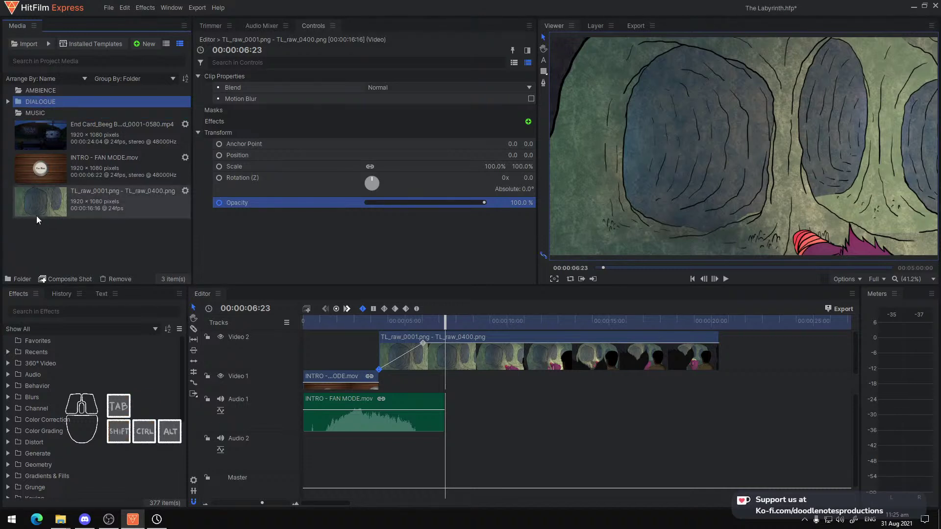
pyautogui.click(53, 250)
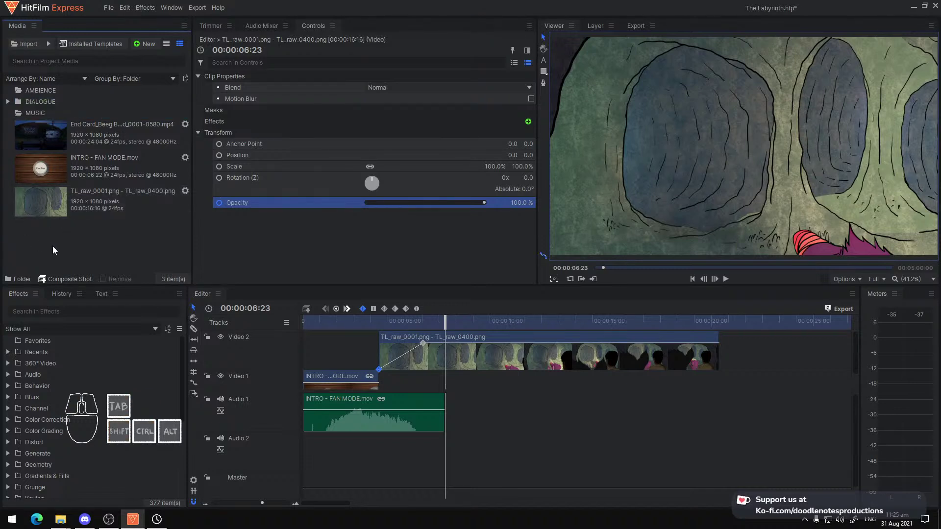
# Add a top-level media folder named SFX
pyautogui.click(19, 279)
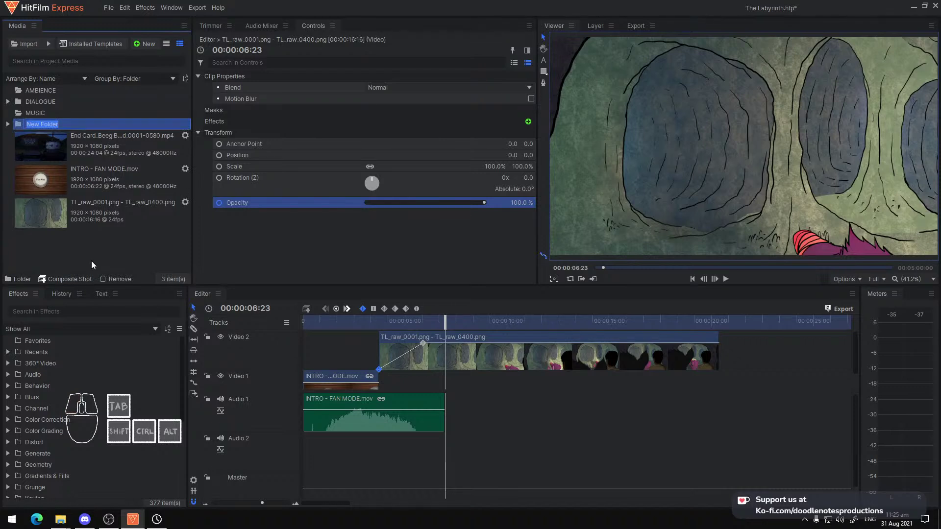
pyautogui.write('SFA')
pyautogui.press('BackSpace')
pyautogui.write('X')
pyautogui.press('Return')
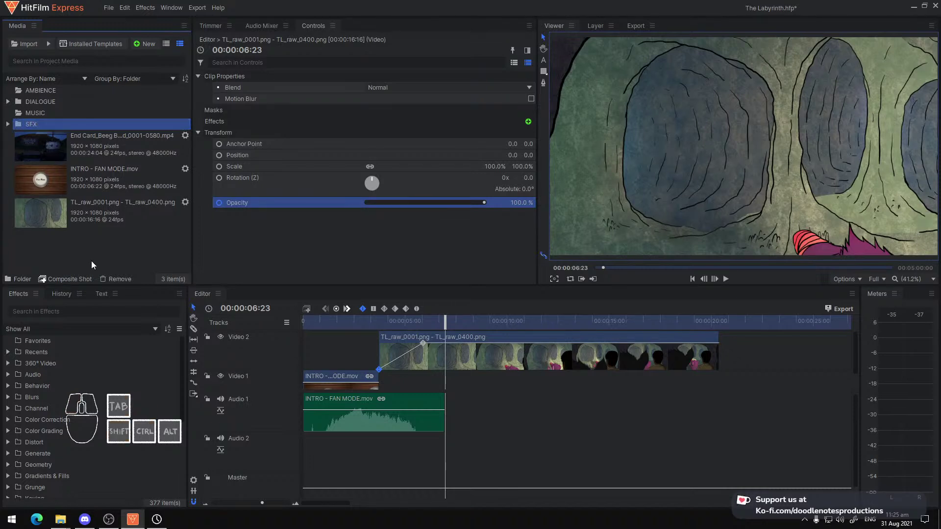
pyautogui.click(120, 247)
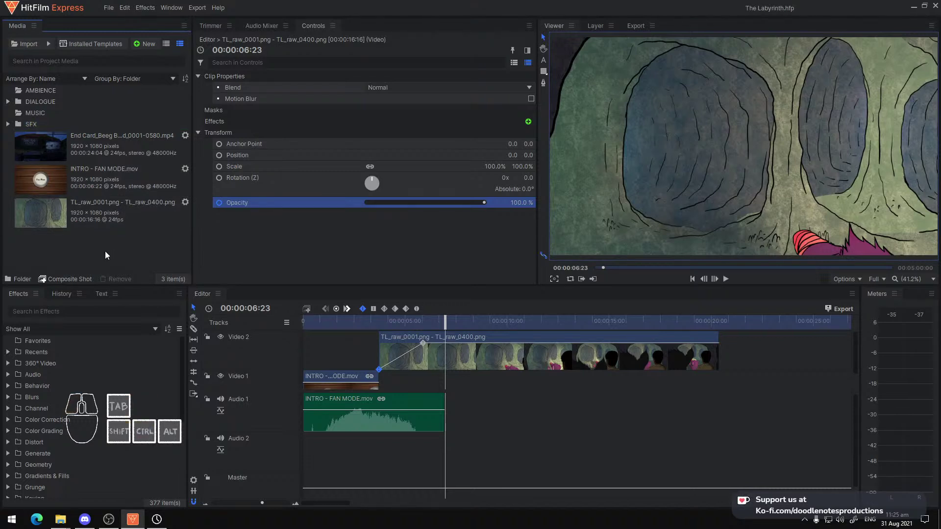
# Add a top-level media folder named CLIPS
pyautogui.click(15, 279)
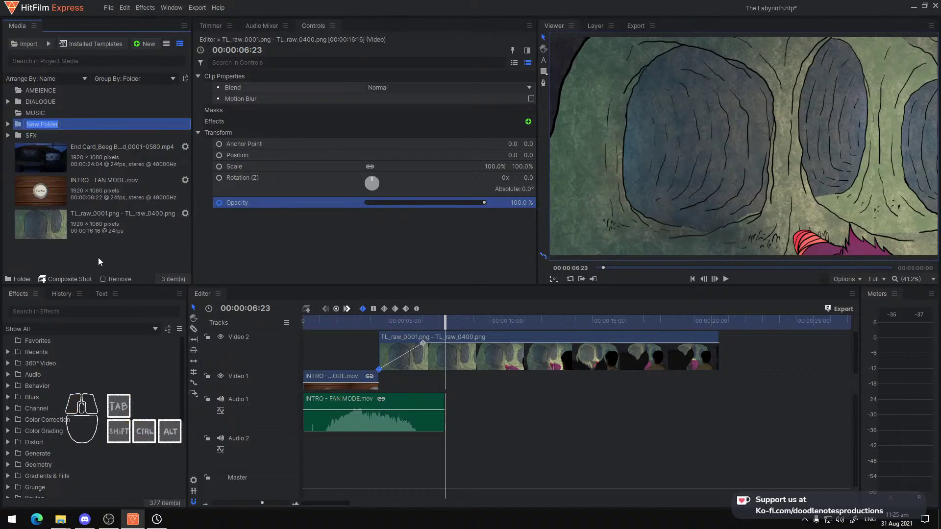
pyautogui.write('CLIPS')
pyautogui.press('Return')
# Move the end card, Fan Mode intro and TL_raw sequence into the collapsed CLIPS folder and save the project
pyautogui.moveTo(106, 255); pyautogui.dragTo(49, 99)
pyautogui.click(8, 101)
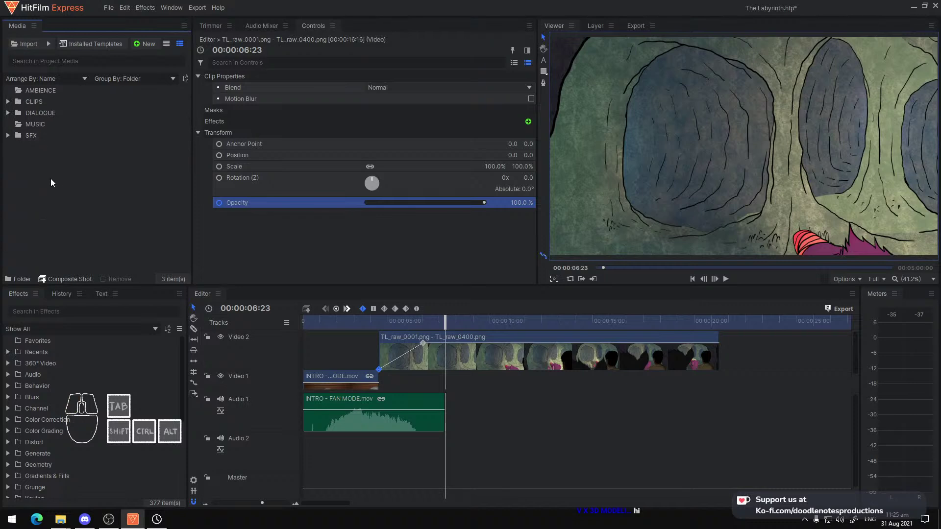
pyautogui.hotkey('ctrl', 's')
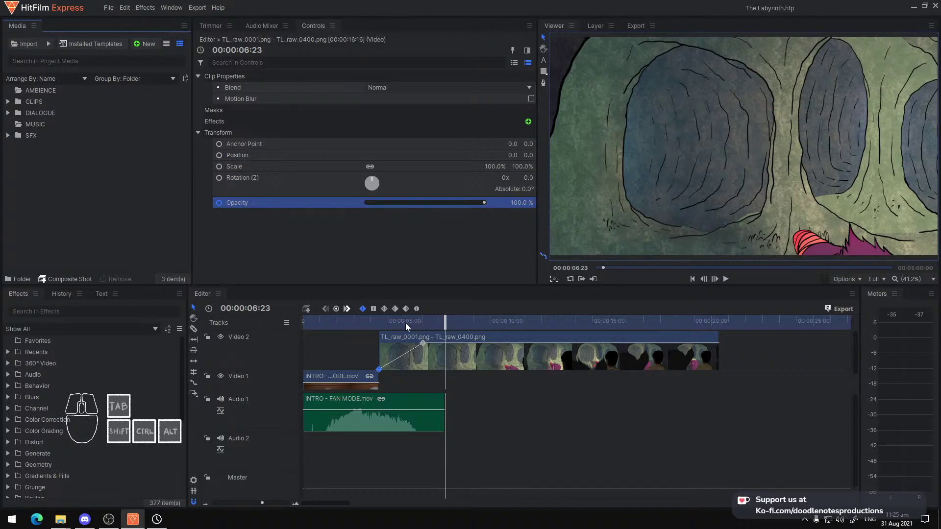
# Save again and replay the timeline from the start to review the Fan Mode intro leading into the TL_raw fade-in
pyautogui.moveTo(394, 325); pyautogui.dragTo(418, 321)
pyautogui.hotkey('ctrl', 's')
pyautogui.press('Home')
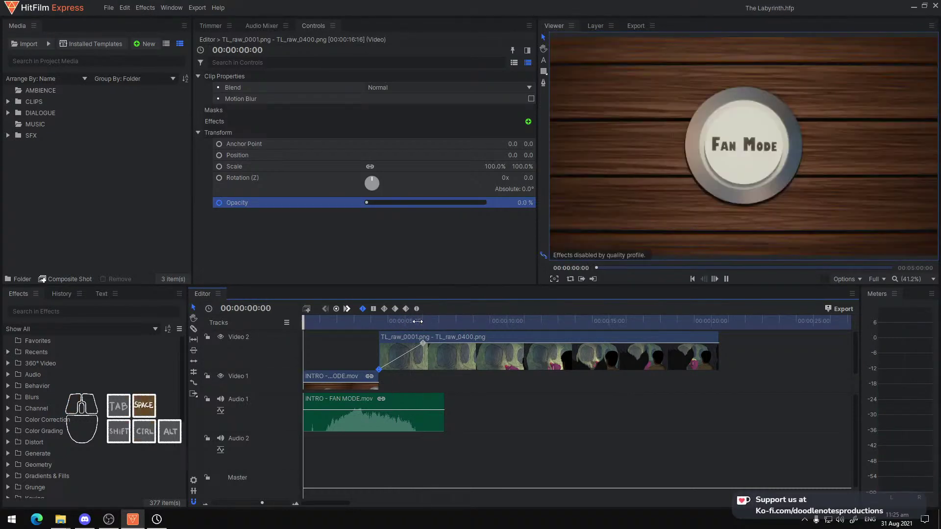
pyautogui.press('space')
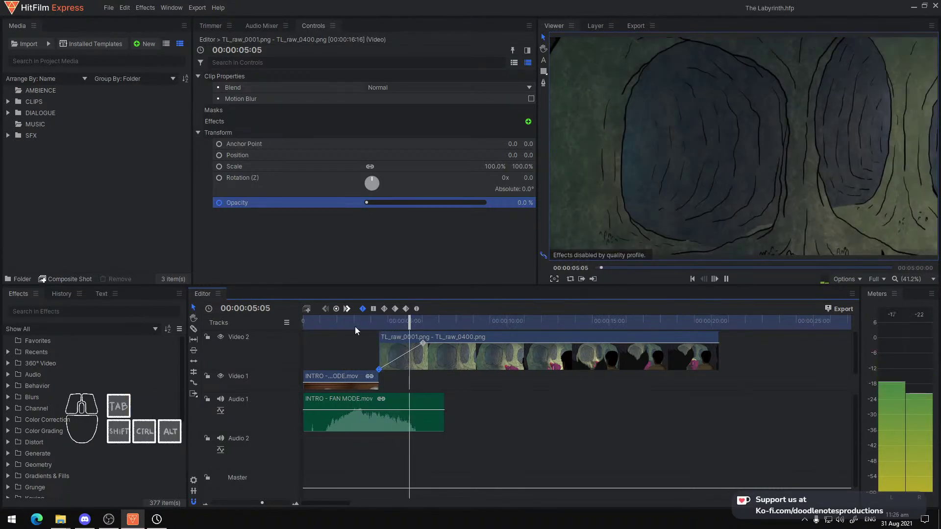
pyautogui.click(327, 346)
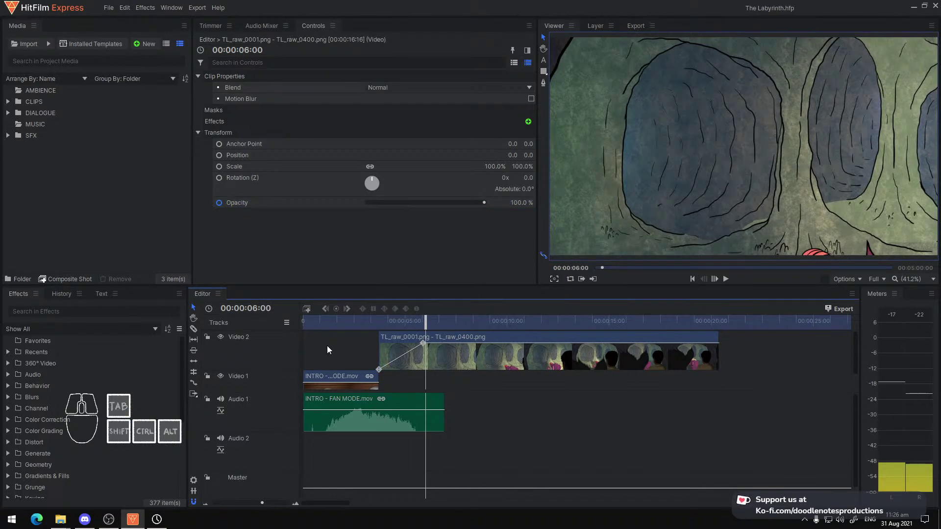
pyautogui.click(335, 322)
pyautogui.press('space')
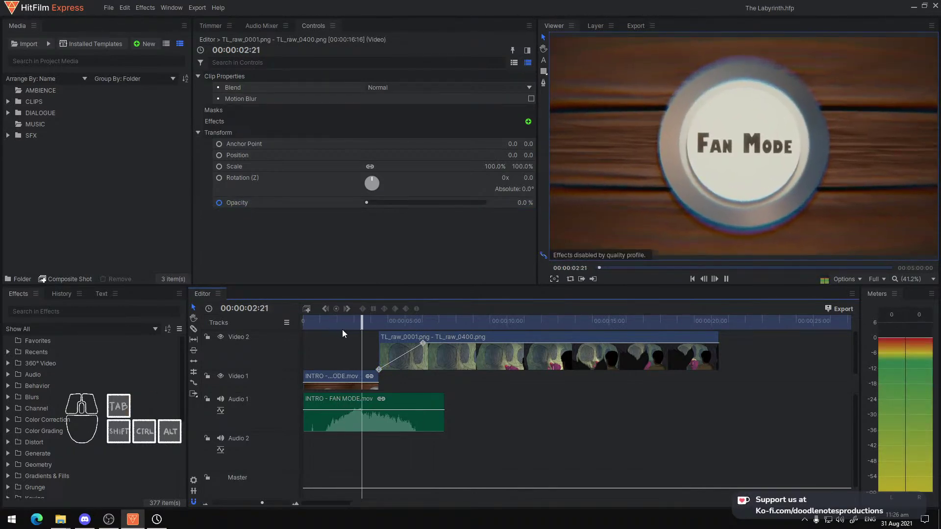
# Replay the Fan Mode intro from the timeline start up to where the TL_raw clip begins
pyautogui.press('space')
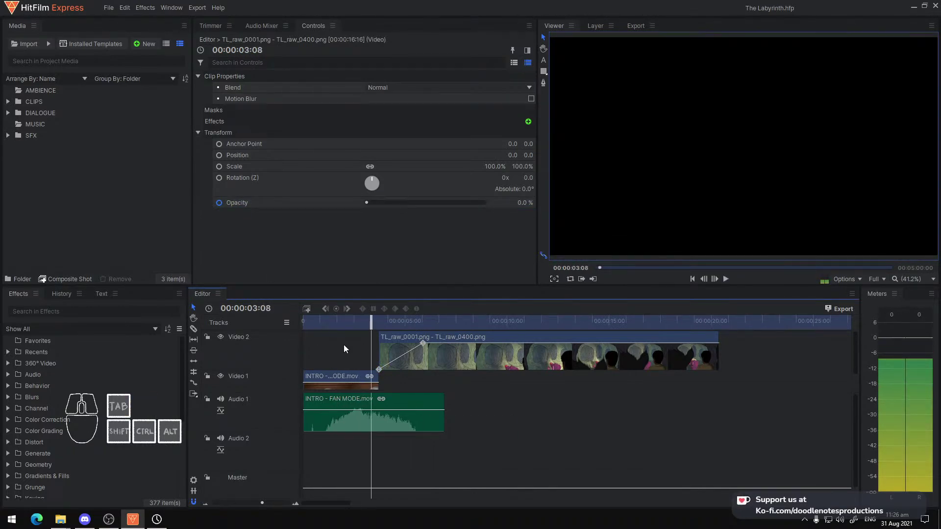
pyautogui.click(343, 322)
pyautogui.moveTo(325, 322); pyautogui.dragTo(278, 319)
pyautogui.press('space')
pyautogui.press('space')
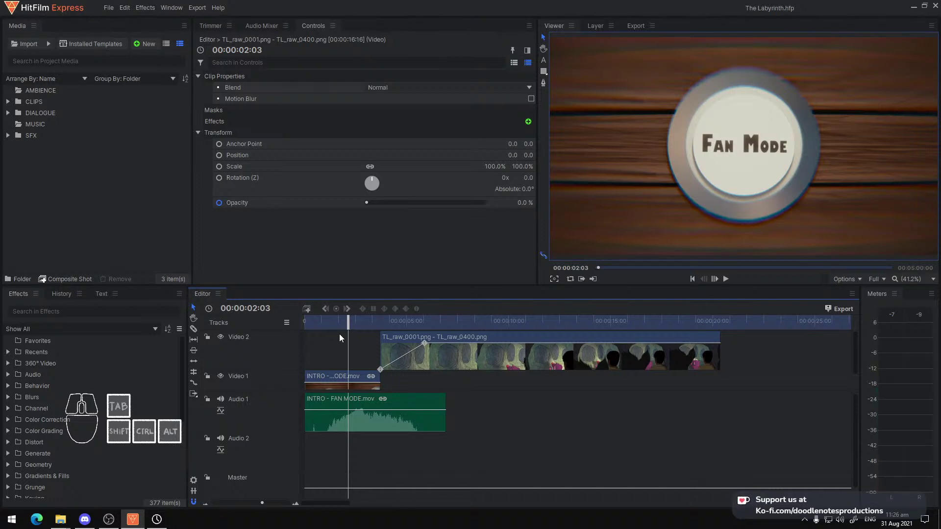
pyautogui.press('space')
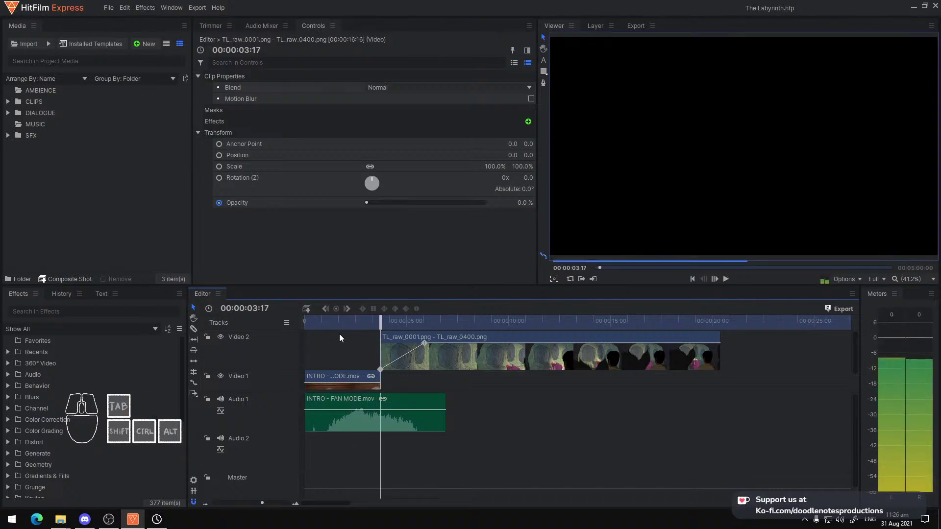
pyautogui.press('space')
pyautogui.press('Home')
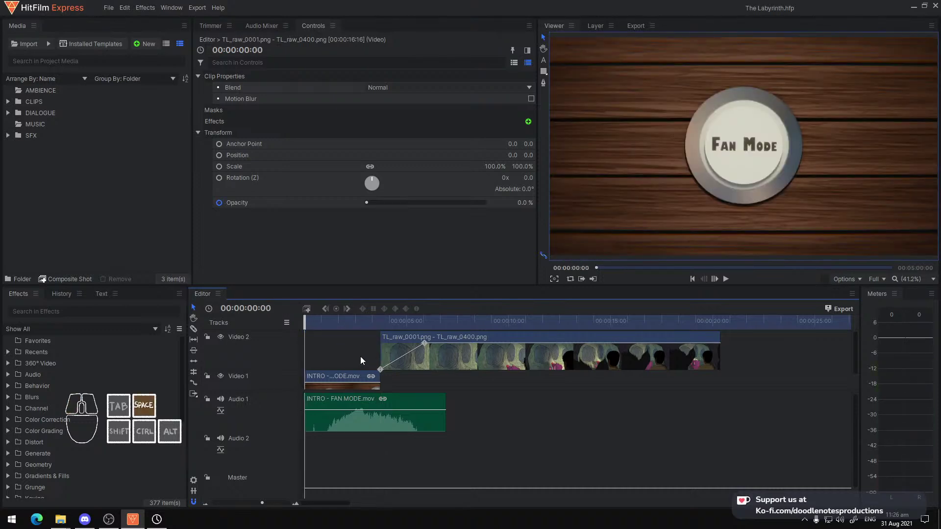
# Play the intro again from the start and continue through the TL_raw fade-in to check the transition and intro audio
pyautogui.press('space')
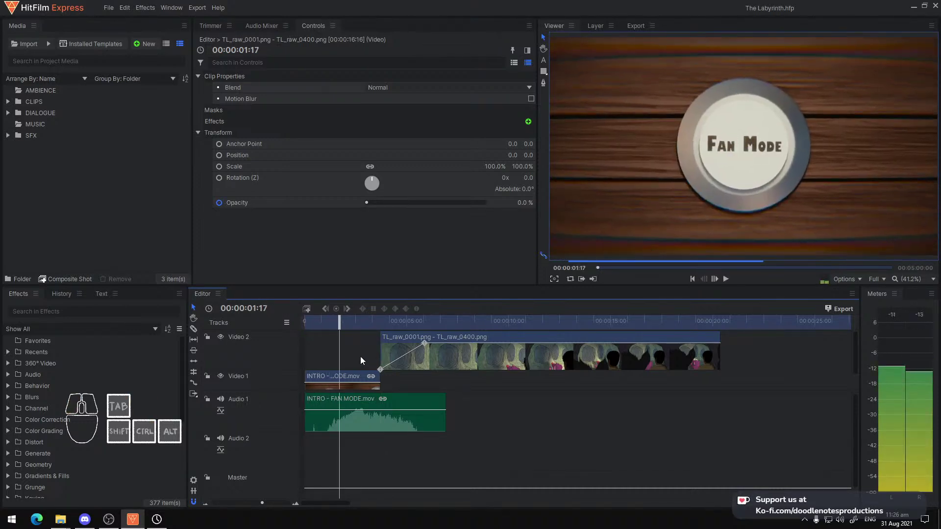
pyautogui.press('Home')
pyautogui.press('space')
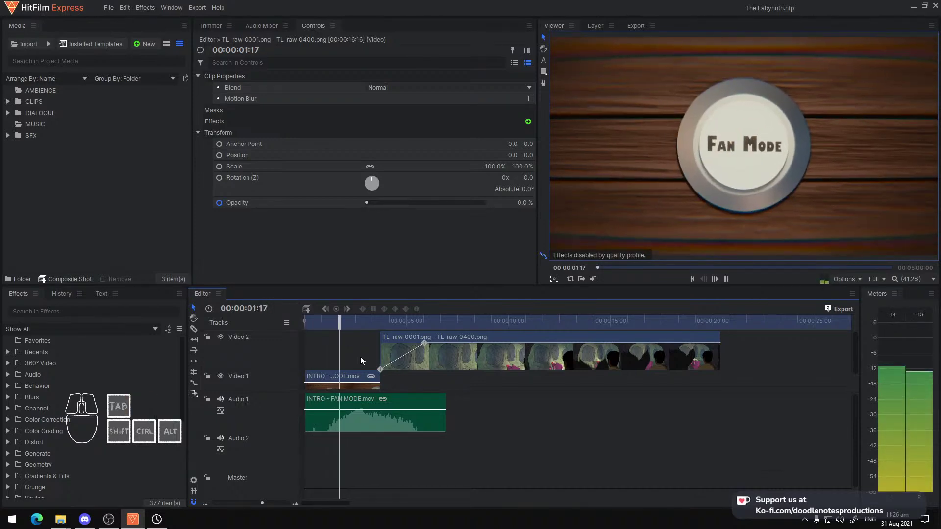
pyautogui.press('space')
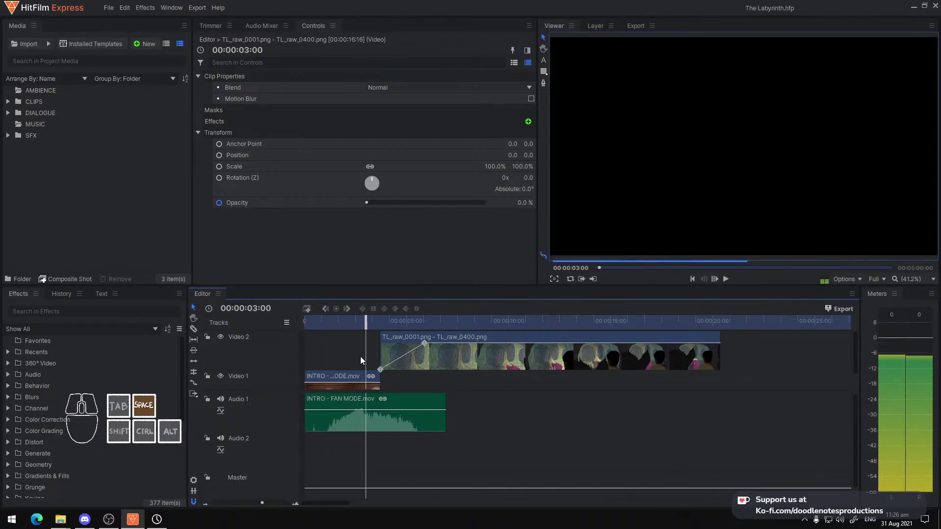
pyautogui.press('space')
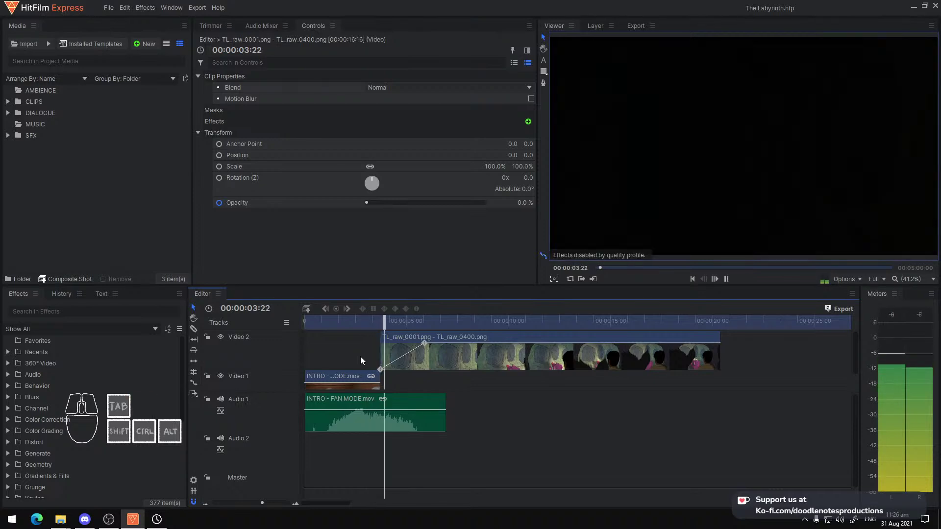
pyautogui.press('space')
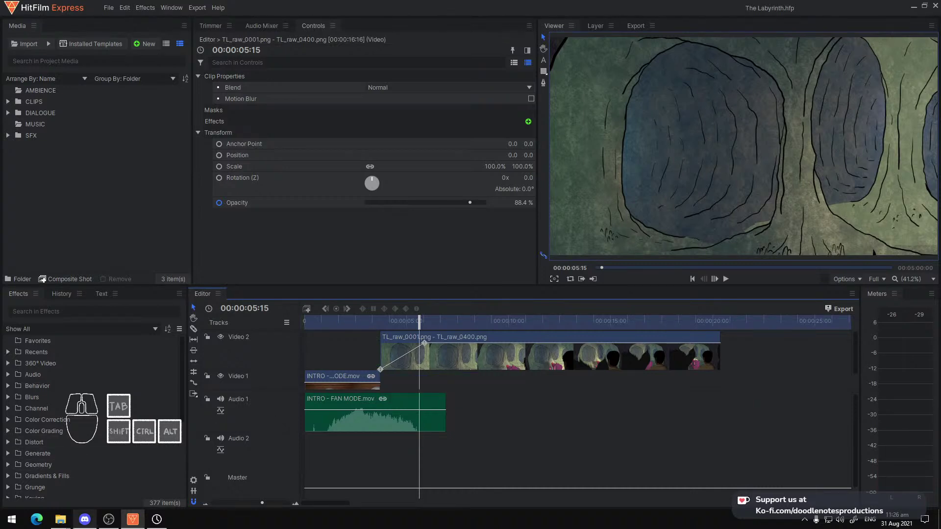
pyautogui.click(343, 321)
pyautogui.press('space')
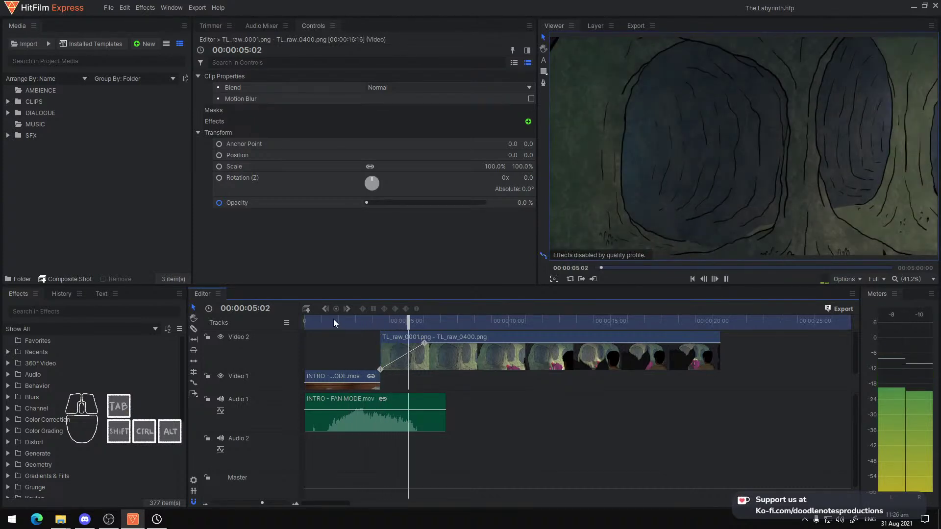
pyautogui.press('space')
# Switch to File Explorer and open the Ambience folder inside MUSIC > 0_SFX of the 0_TEMPLATES library
pyautogui.moveTo(51, 526)
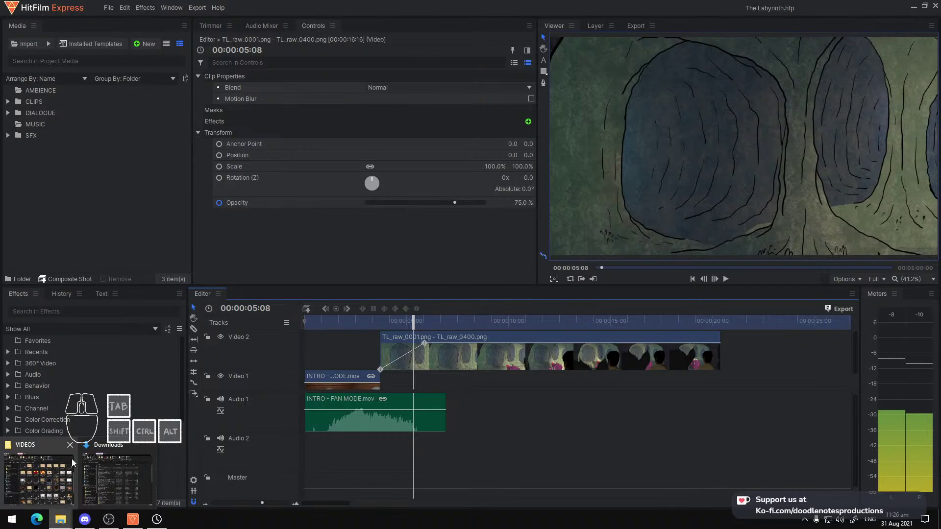
pyautogui.click(39, 480)
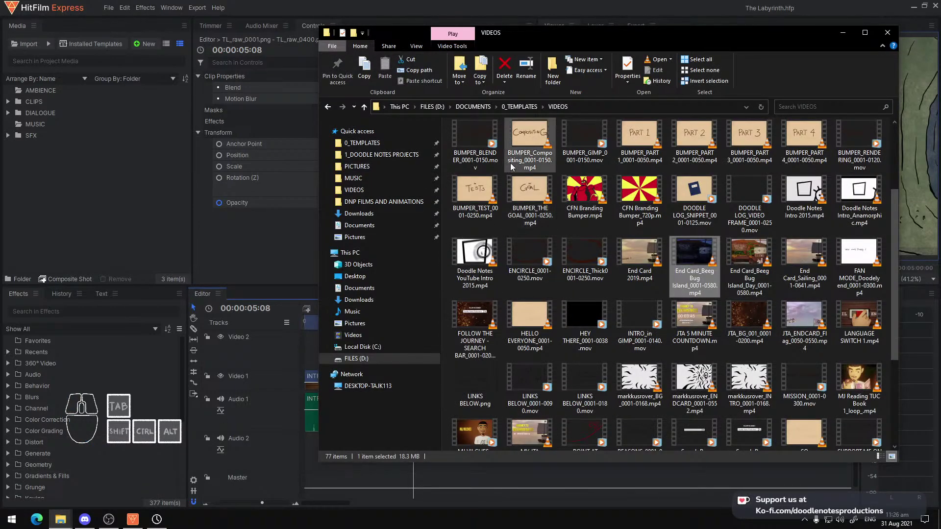
pyautogui.click(368, 181)
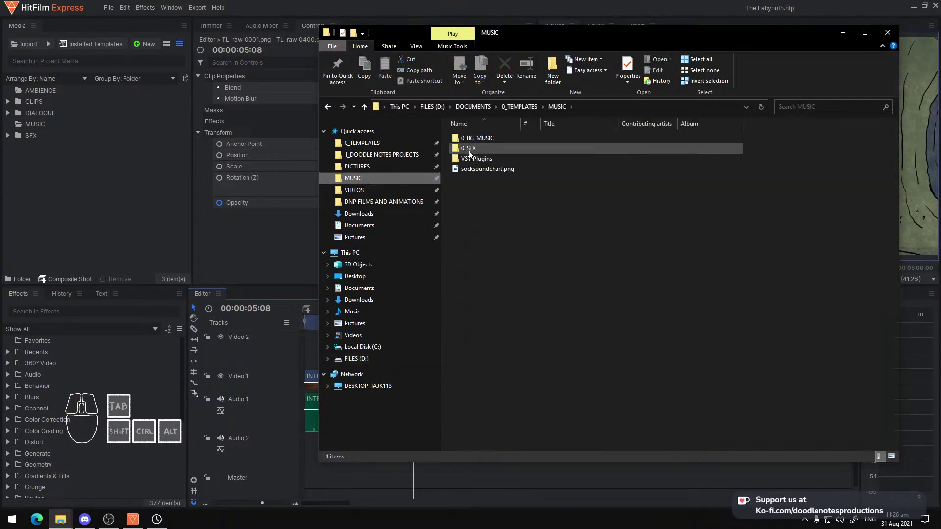
pyautogui.doubleClick(483, 139)
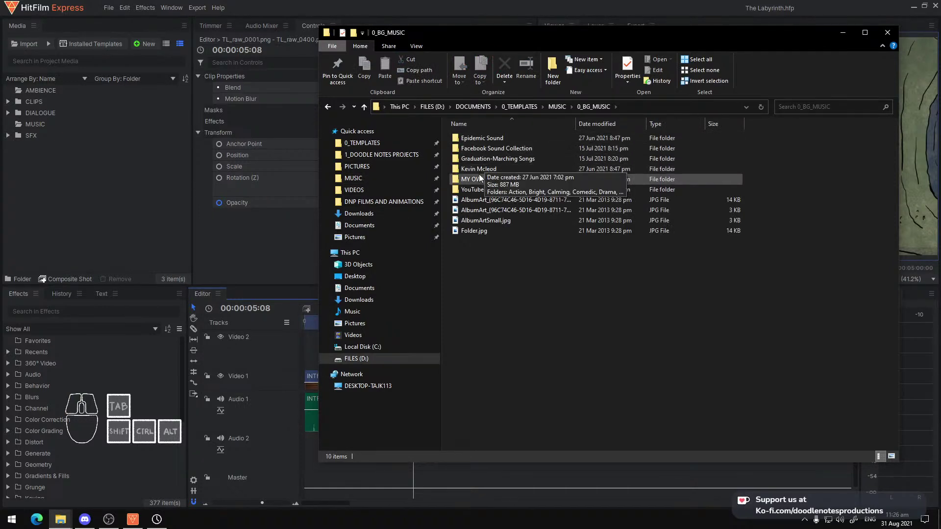
pyautogui.click(525, 108)
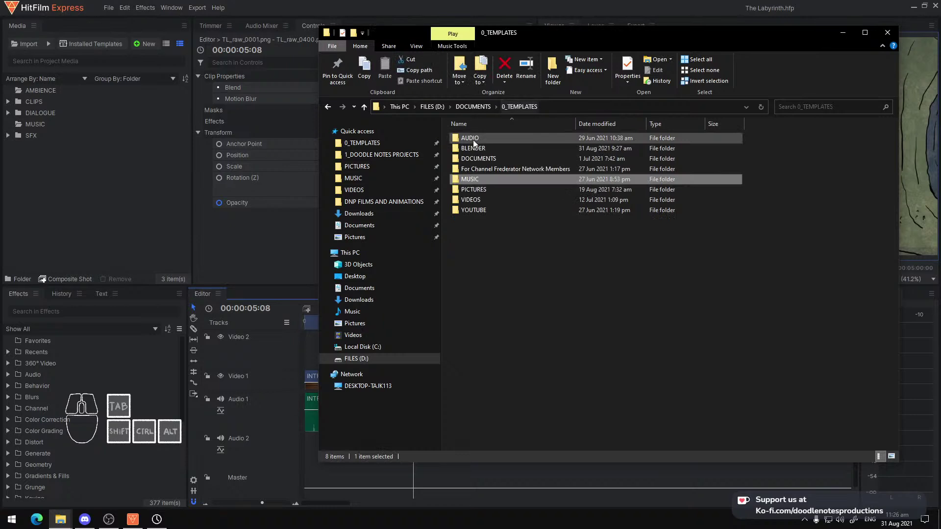
pyautogui.doubleClick(479, 177)
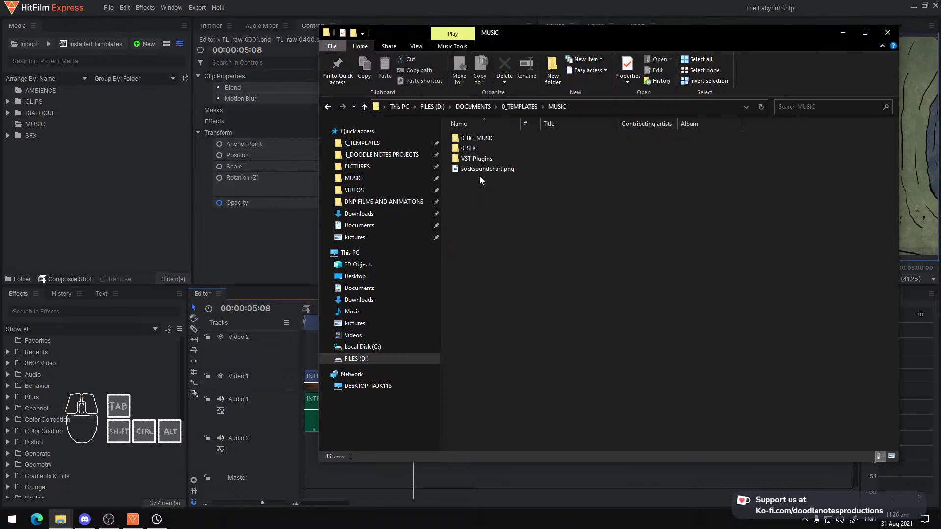
pyautogui.doubleClick(486, 151)
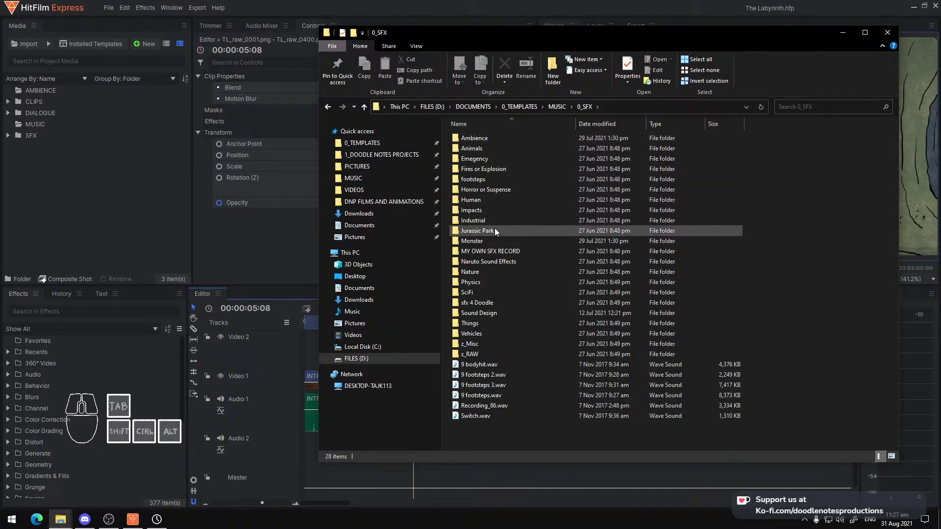
pyautogui.doubleClick(489, 141)
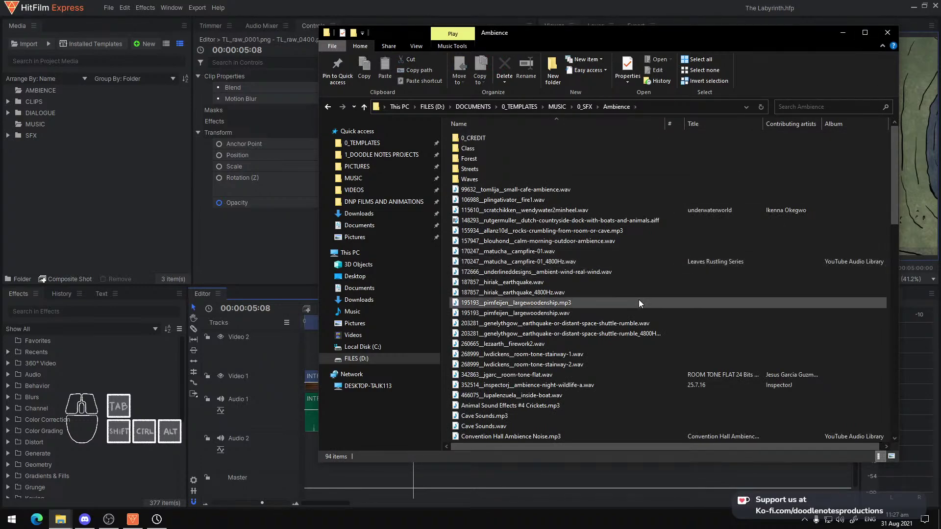
# Look through the Ambience recordings for a cave or wind background sound suited to the labyrinth scene
pyautogui.scroll(-8, 629, 293)
pyautogui.scroll(-5, 628, 292)
pyautogui.scroll(2, 633, 294)
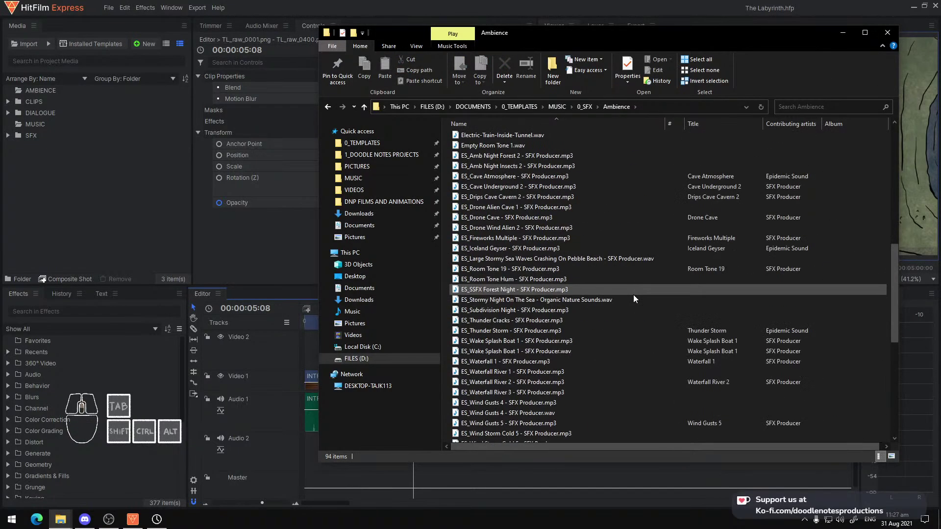
pyautogui.click(524, 208)
pyautogui.scroll(-2, 569, 270)
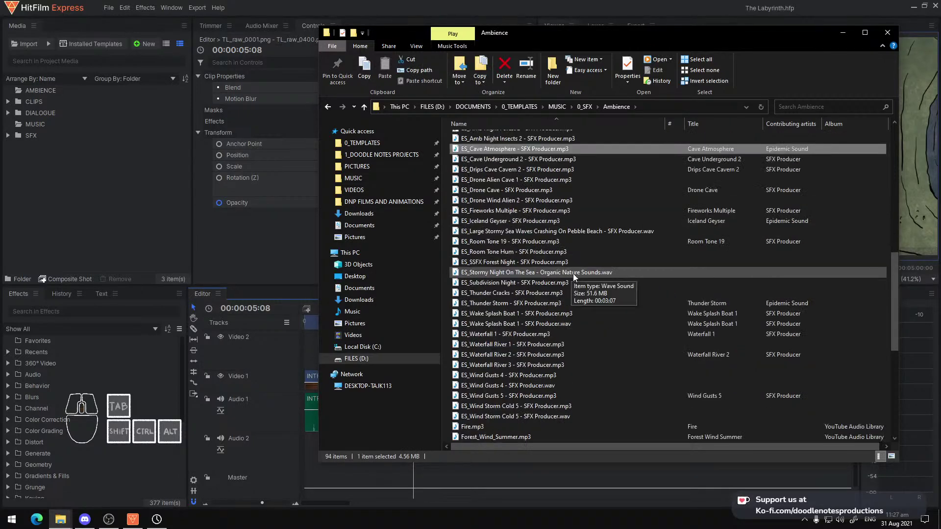
pyautogui.scroll(4, 577, 273)
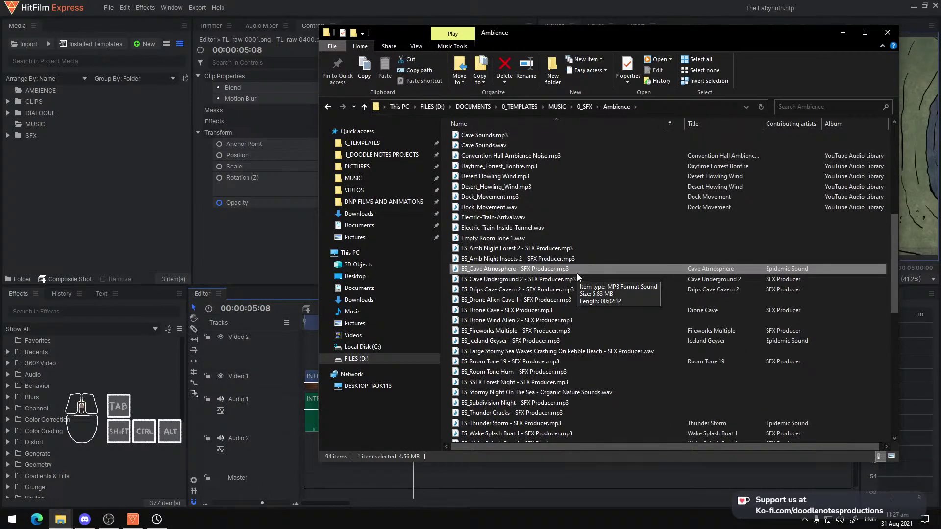
pyautogui.scroll(7, 577, 273)
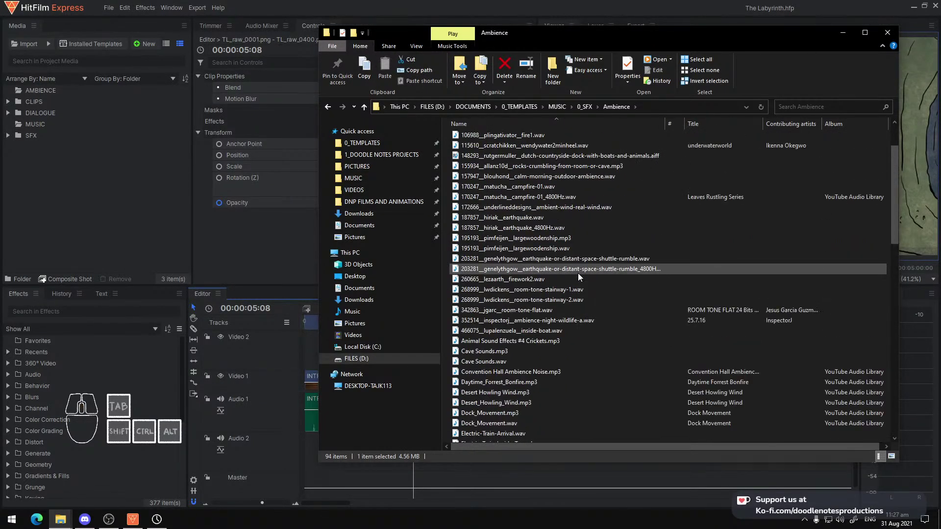
pyautogui.scroll(2, 578, 273)
pyautogui.scroll(-8, 581, 273)
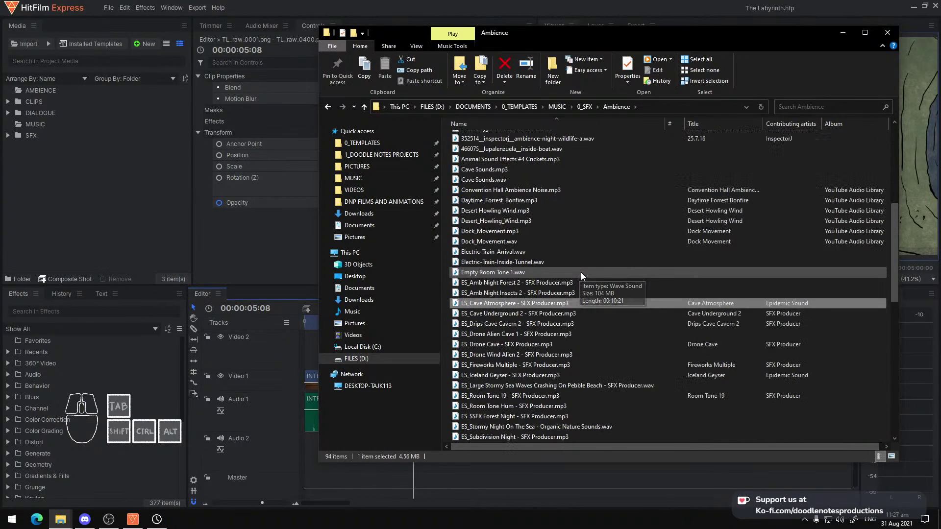
pyautogui.scroll(-8, 580, 272)
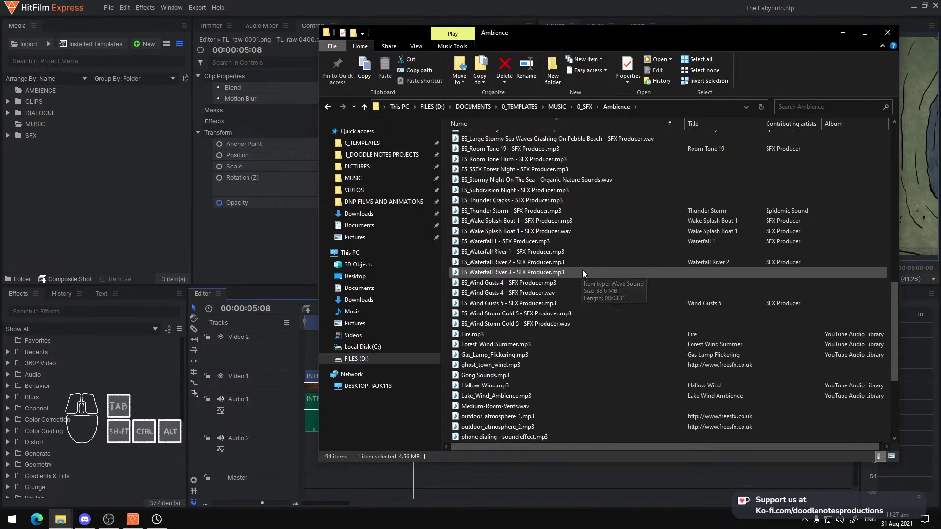
pyautogui.scroll(8, 583, 270)
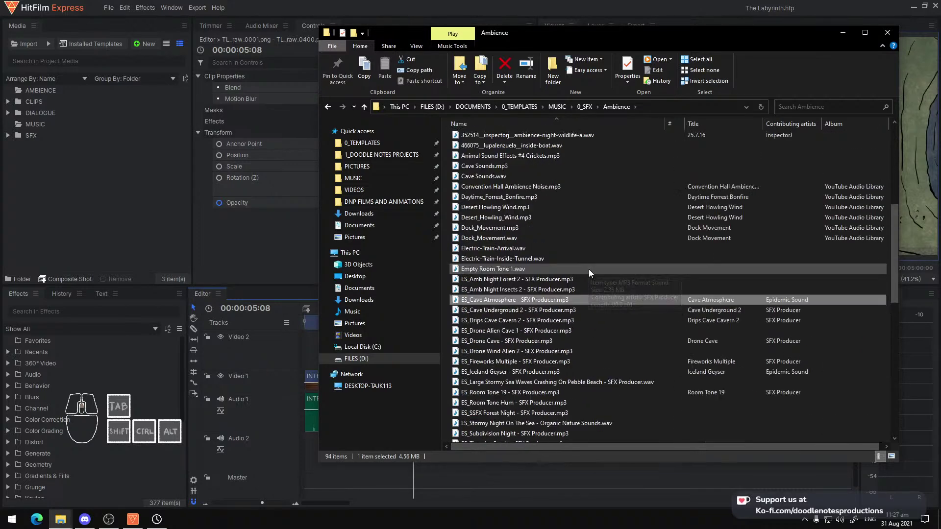
# Audition ES_Cave Atmosphere - SFX Producer.mp3 and Cave Sounds.mp3, keeping the media player window clear of the file list
pyautogui.doubleClick(490, 300)
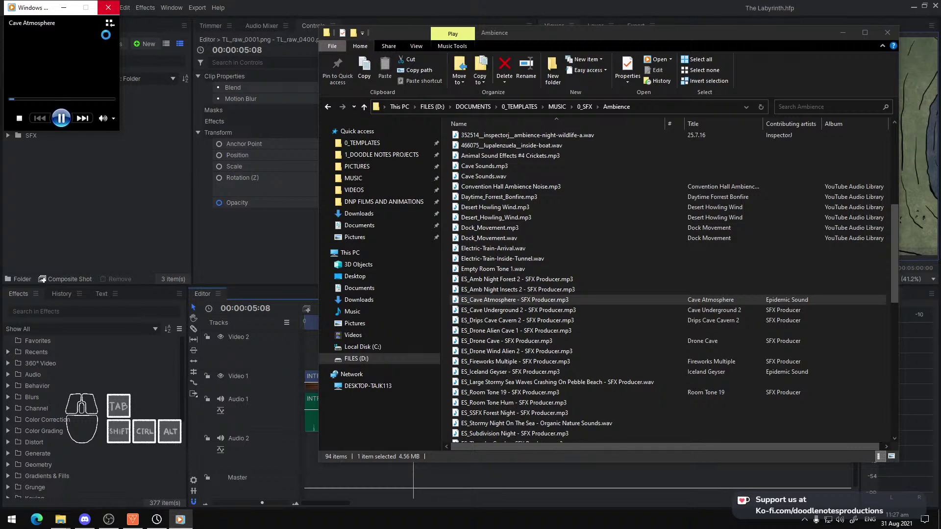
pyautogui.moveTo(150, 92); pyautogui.dragTo(125, 96)
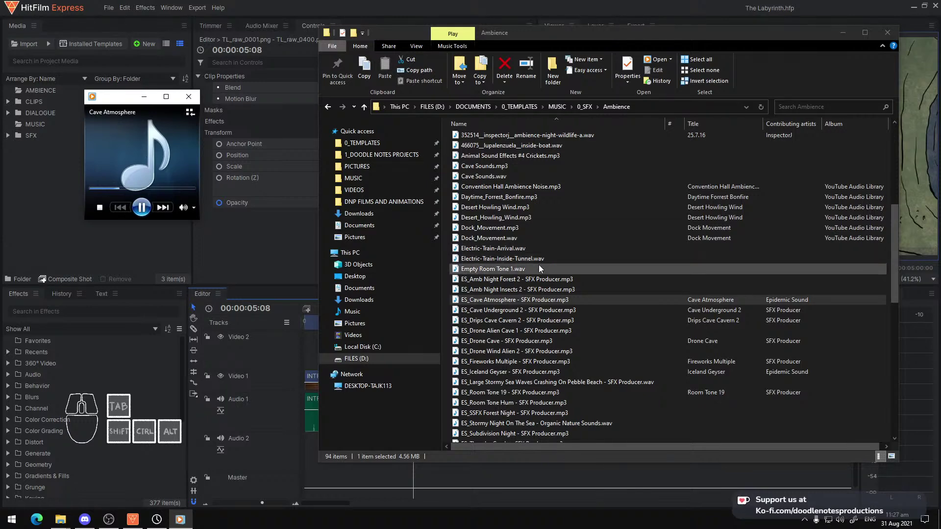
pyautogui.scroll(2, 543, 269)
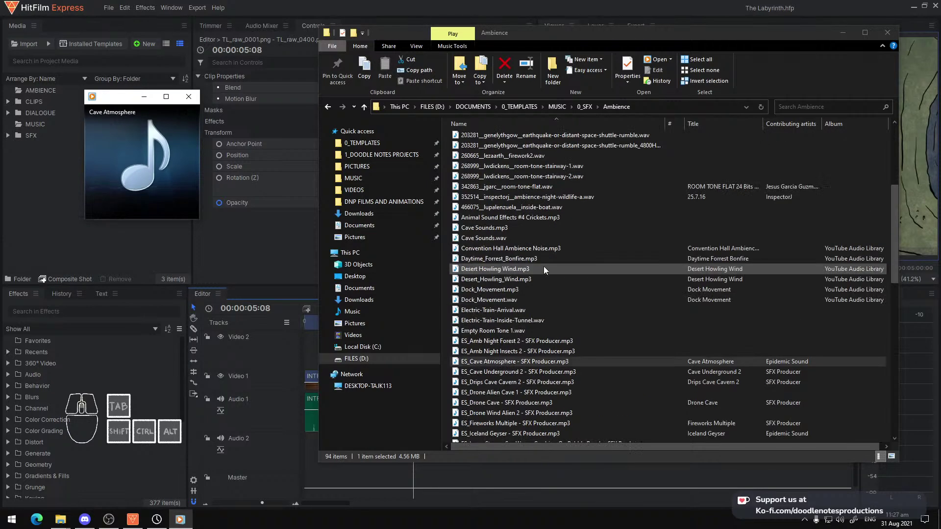
pyautogui.click(508, 231)
pyautogui.doubleClick(507, 231)
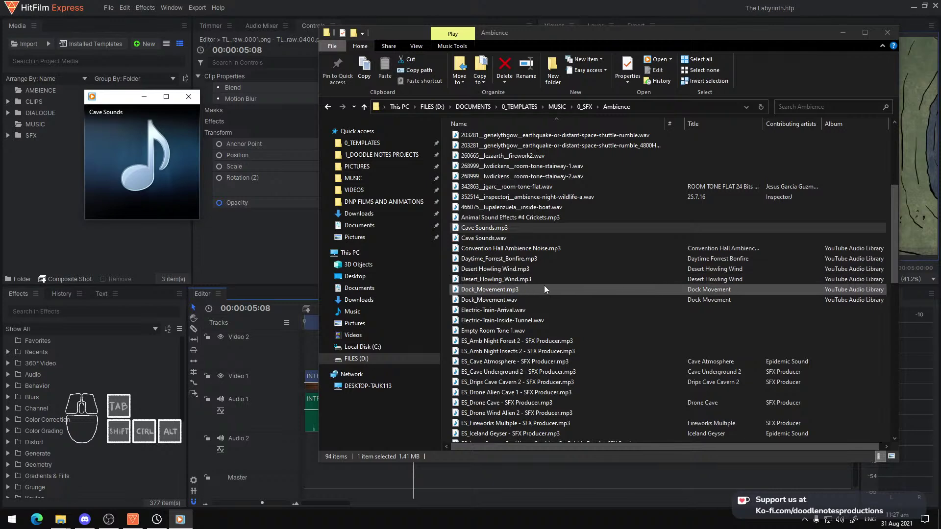
# Compare the other ambience recordings and return to ES_Cave Atmosphere - SFX Producer.mp3 for another listen
pyautogui.scroll(-4, 545, 285)
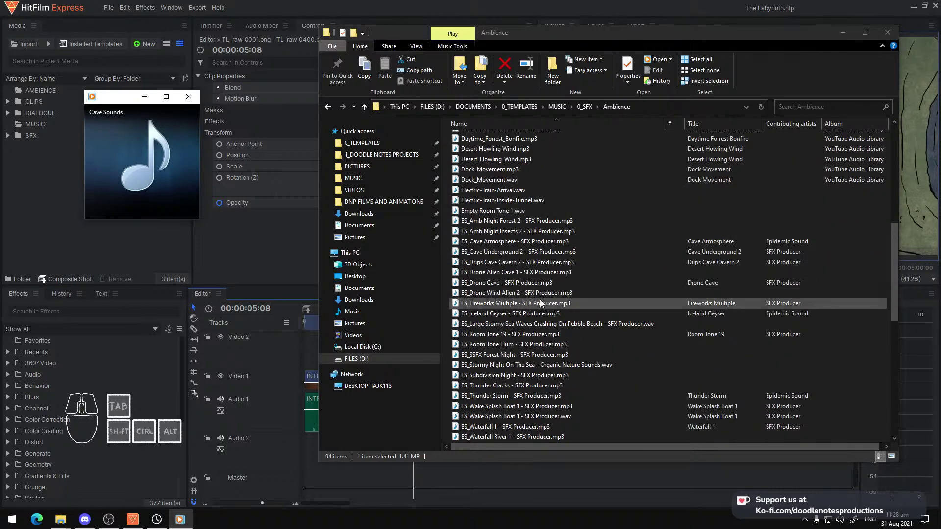
pyautogui.scroll(3, 539, 299)
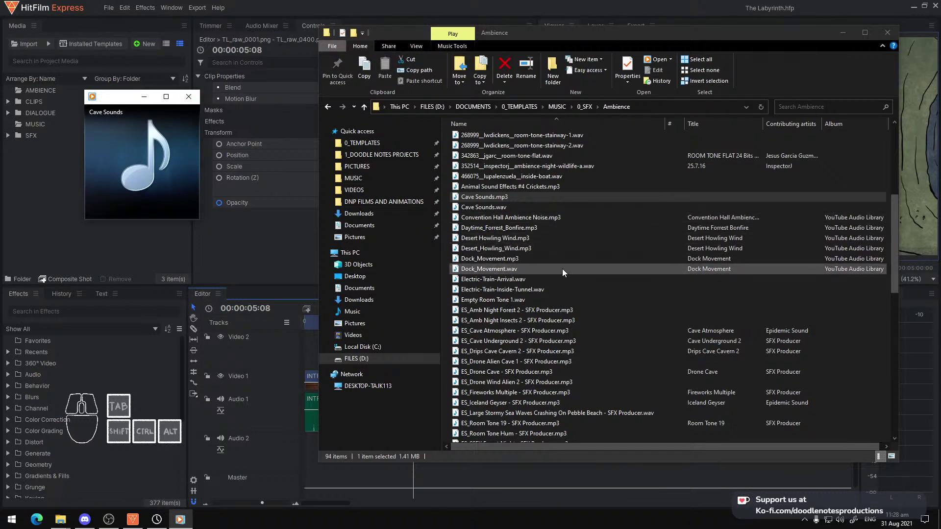
pyautogui.scroll(-3, 562, 270)
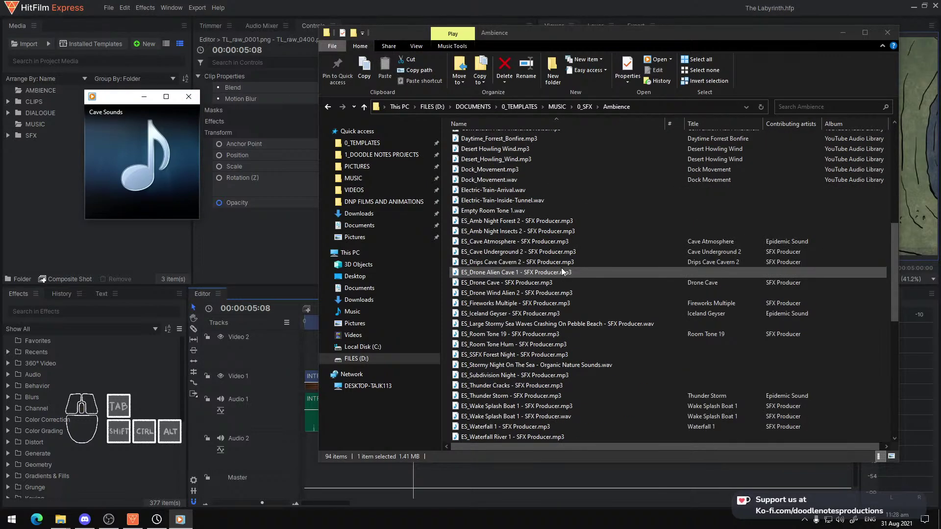
pyautogui.scroll(-8, 561, 268)
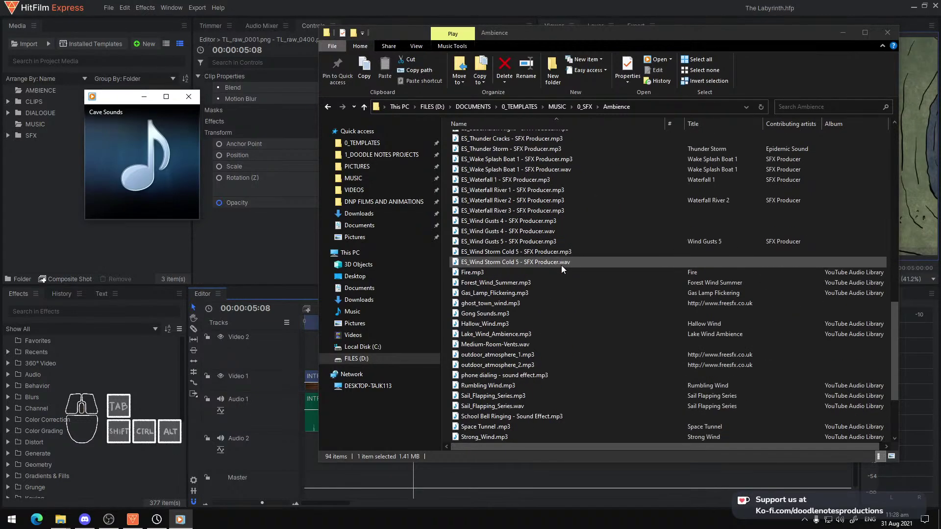
pyautogui.scroll(13, 561, 266)
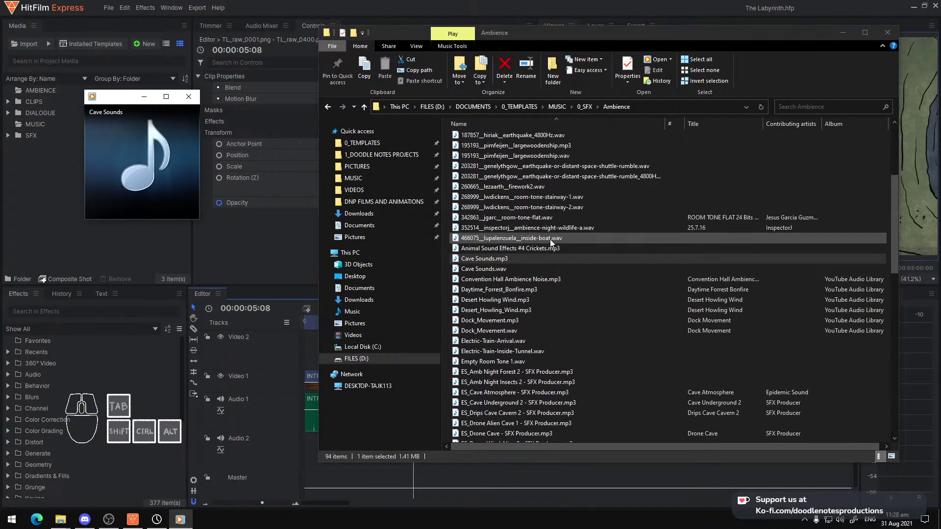
pyautogui.scroll(-4, 550, 239)
pyautogui.doubleClick(508, 273)
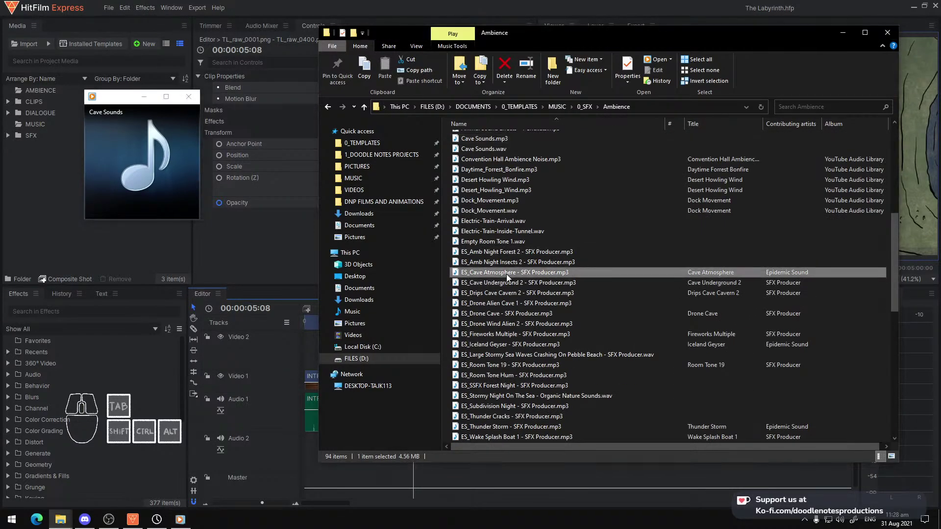
# Import Cave Sounds.mp3 and ES_Cave Atmosphere - SFX Producer.mp3 into the HitFilm project and file both in the AMBIENCE folder
pyautogui.click(507, 273)
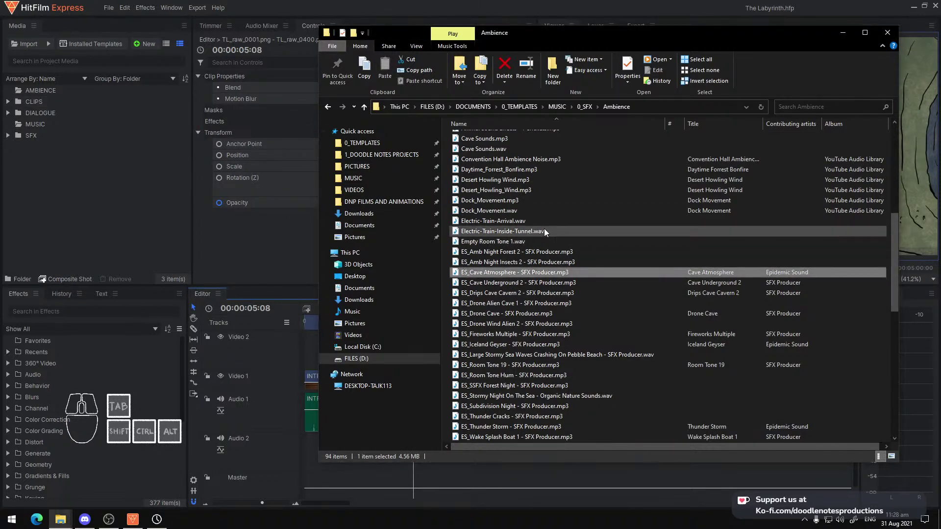
pyautogui.scroll(2, 540, 231)
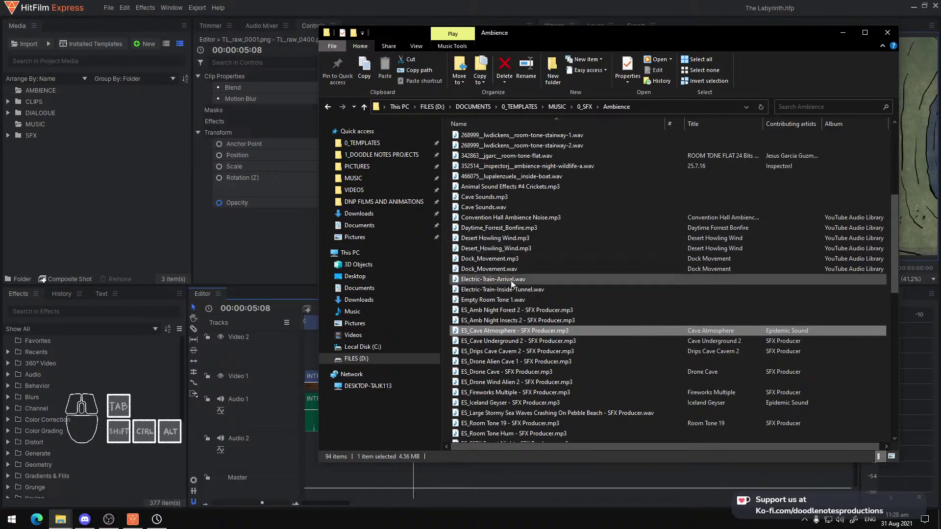
pyautogui.keyDown('ctrl'); pyautogui.click(491, 198); pyautogui.keyUp('ctrl')
pyautogui.moveTo(514, 198); pyautogui.dragTo(94, 185)
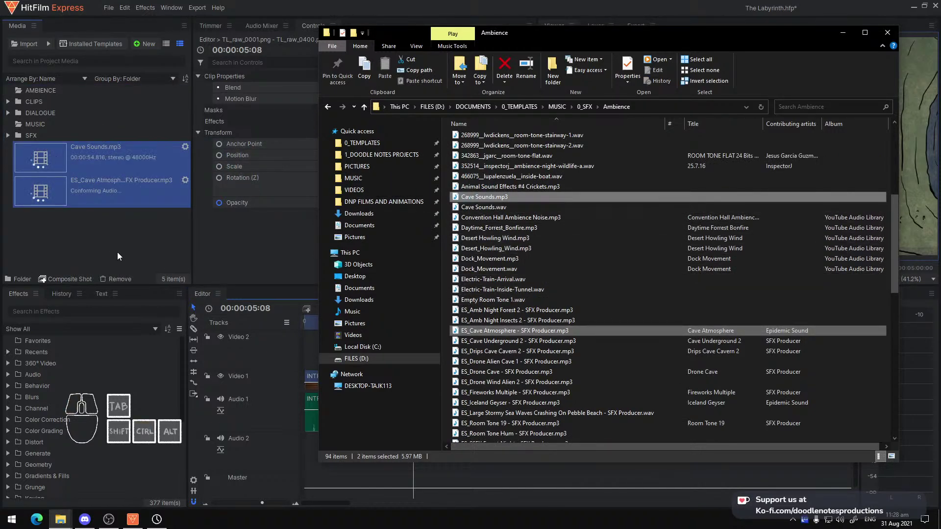
pyautogui.click(117, 269)
pyautogui.moveTo(51, 234); pyautogui.dragTo(74, 161)
pyautogui.moveTo(40, 104); pyautogui.dragTo(58, 87)
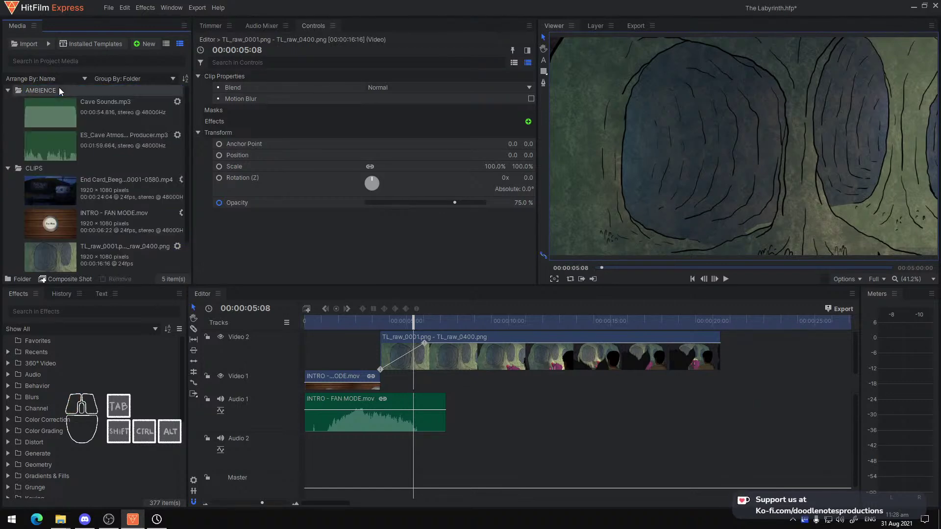
# Place ES_Cave Atmosphere - SFX Producer.mp3 on Audio 2, starting at 00:00:02:23 so it begins before the intro ends
pyautogui.click(92, 115)
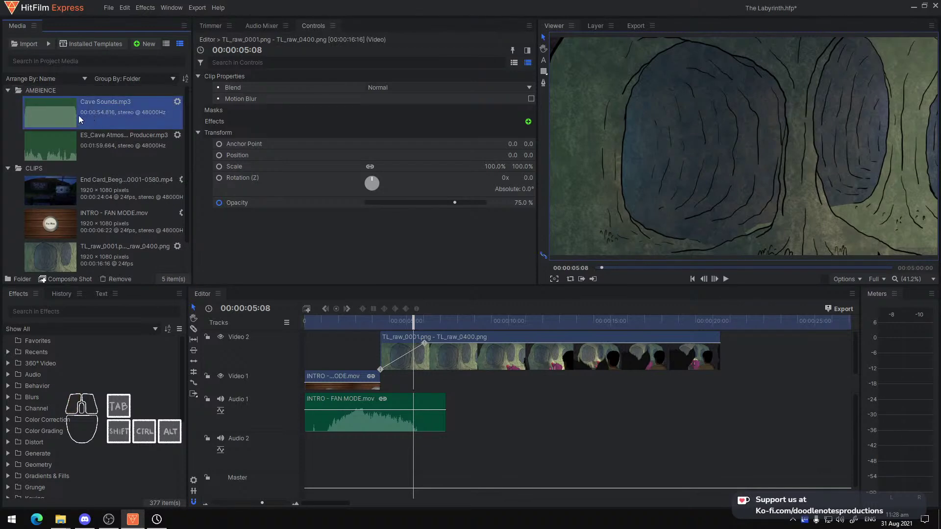
pyautogui.click(69, 143)
pyautogui.moveTo(69, 143); pyautogui.dragTo(381, 442)
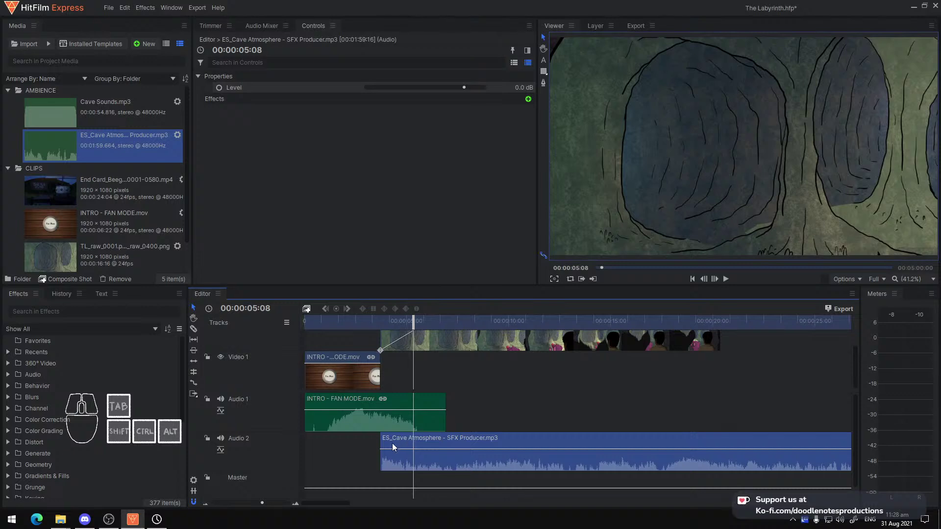
pyautogui.moveTo(365, 322); pyautogui.dragTo(377, 322)
pyautogui.moveTo(412, 459); pyautogui.dragTo(396, 452)
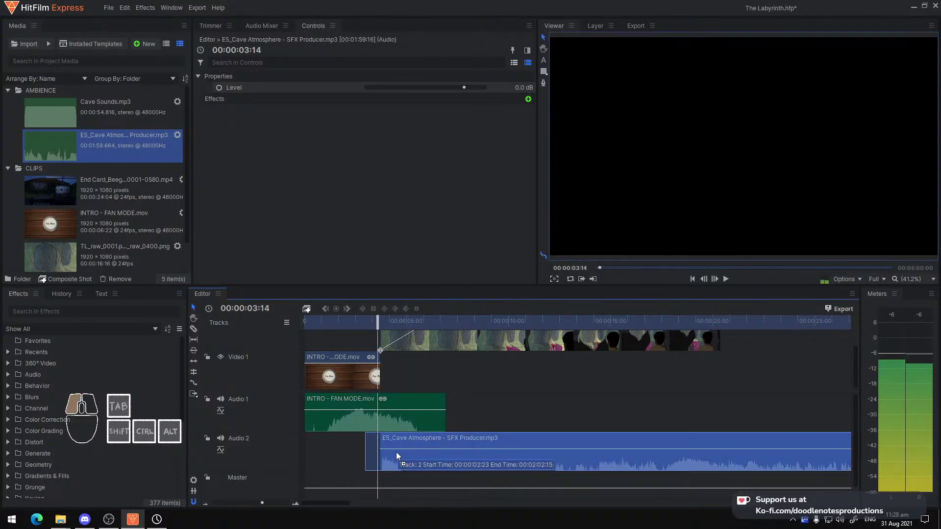
# Play back the intro transition and shift the cave atmosphere clip slightly earlier on Audio 2
pyautogui.click(349, 321)
pyautogui.press('space')
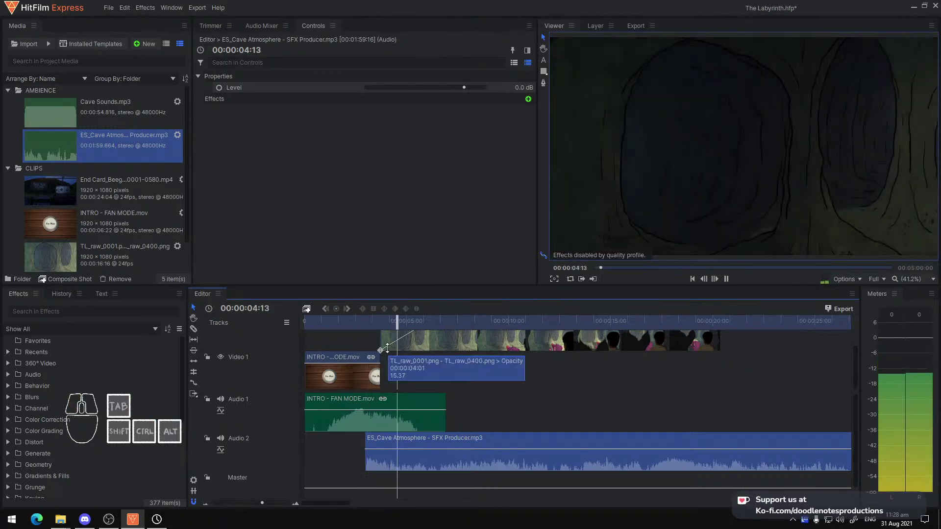
pyautogui.press('space')
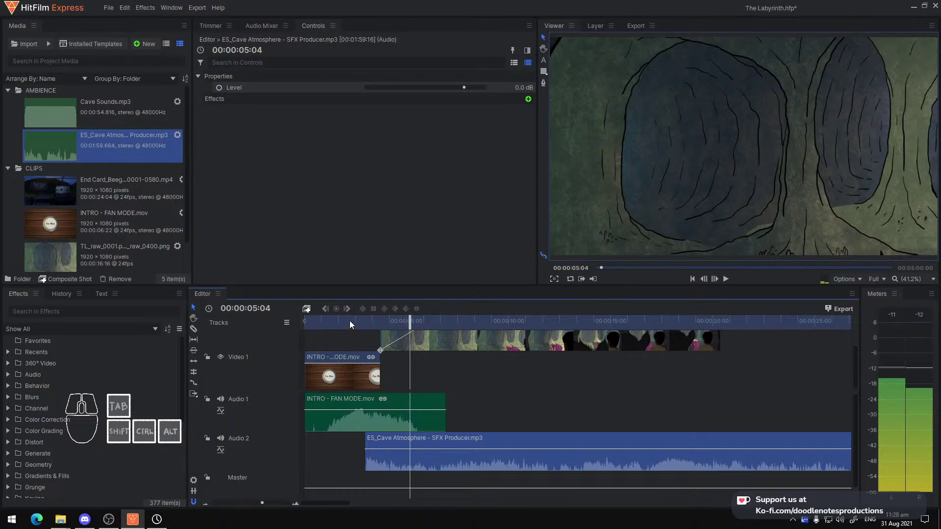
pyautogui.click(349, 321)
pyautogui.press('space')
pyautogui.moveTo(412, 431); pyautogui.dragTo(396, 433)
pyautogui.click(348, 322)
pyautogui.press('space')
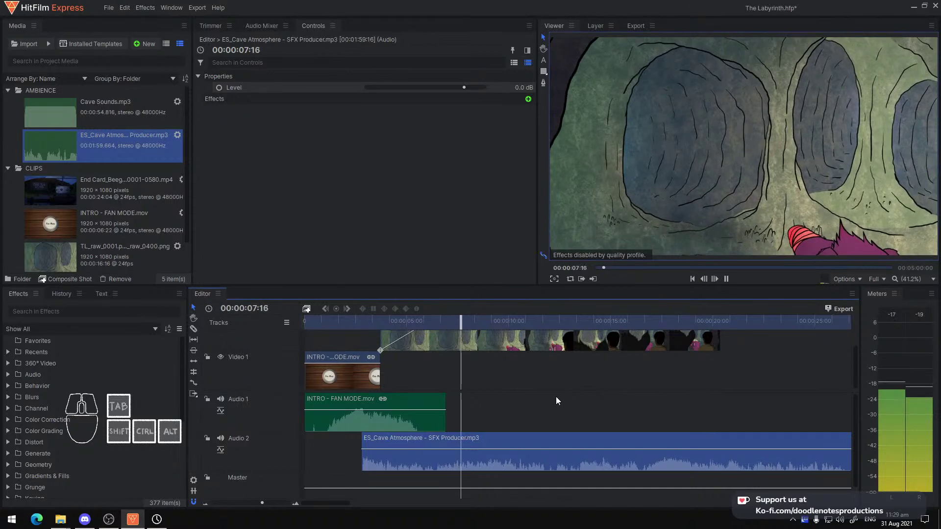
pyautogui.press('space')
# Rename the Audio 2 track as AMBIENCE 1
pyautogui.doubleClick(240, 434)
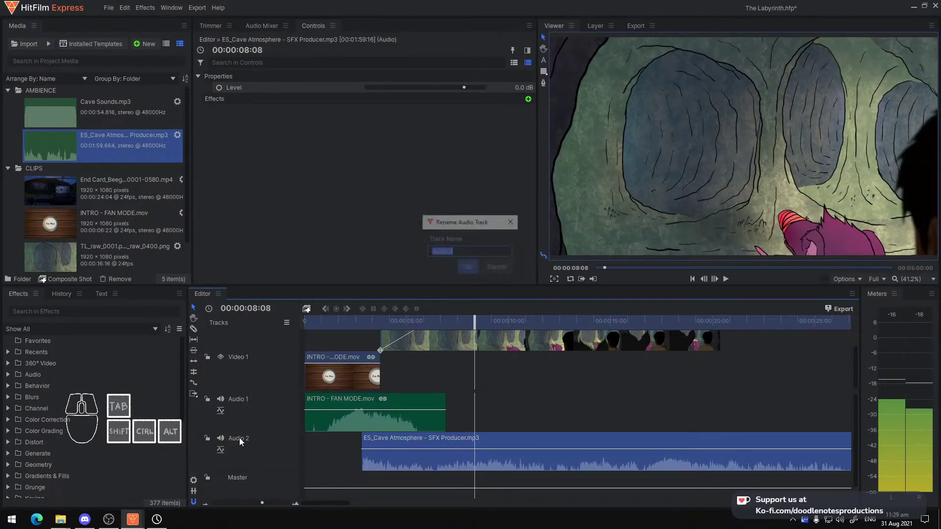
pyautogui.write('AMBIENCE')
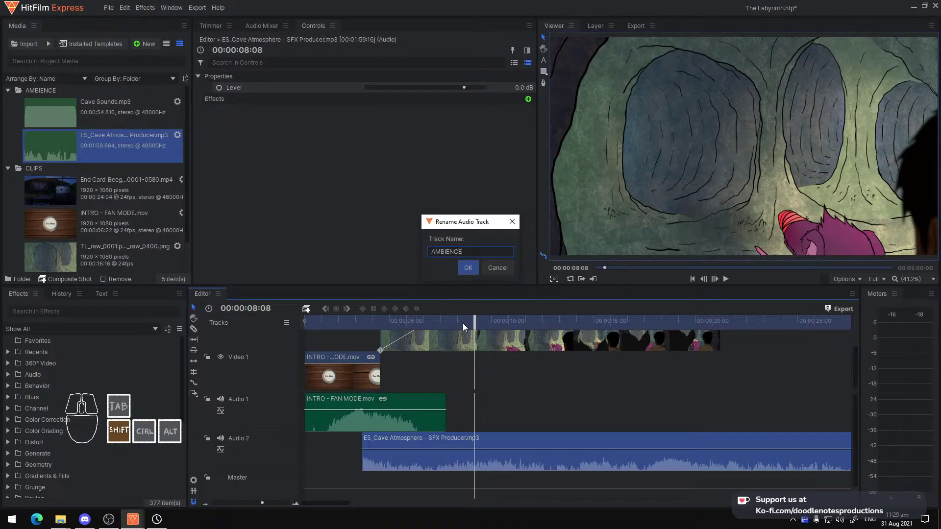
pyautogui.press('Return')
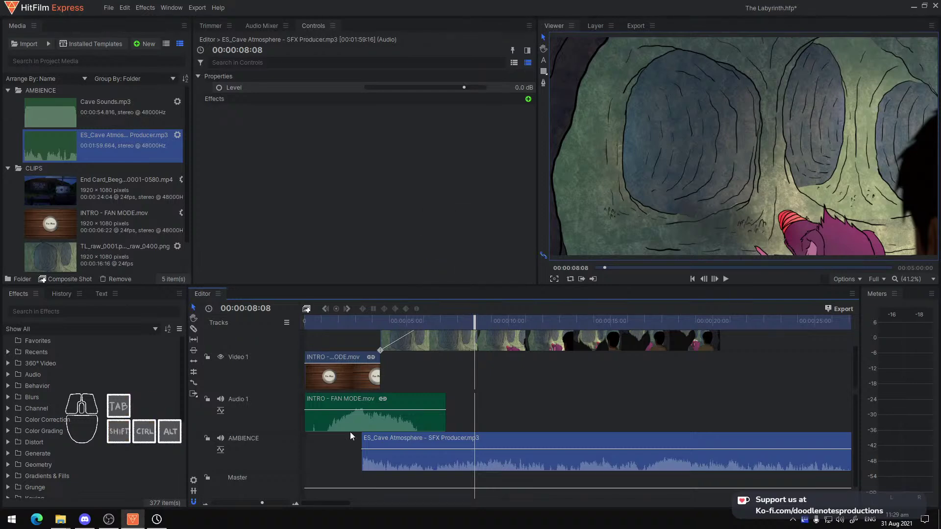
pyautogui.doubleClick(255, 439)
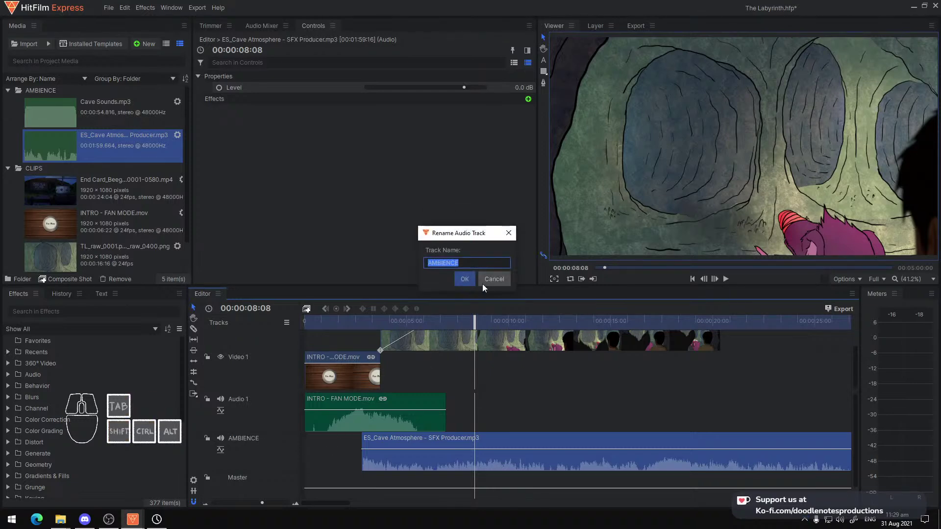
pyautogui.write('AMBIENCE 1')
pyautogui.click(475, 275)
# Insert a new audio track and move it above the AMBIENCE 1 track
pyautogui.rightClick(263, 449)
pyautogui.click(296, 455)
pyautogui.scroll(-1, 284, 449)
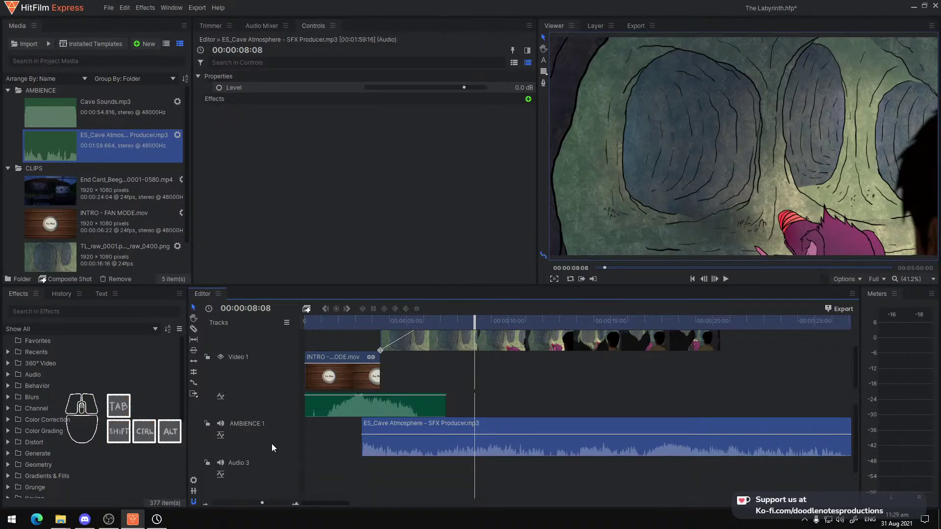
pyautogui.moveTo(275, 466); pyautogui.dragTo(283, 425)
pyautogui.scroll(-2, 266, 444)
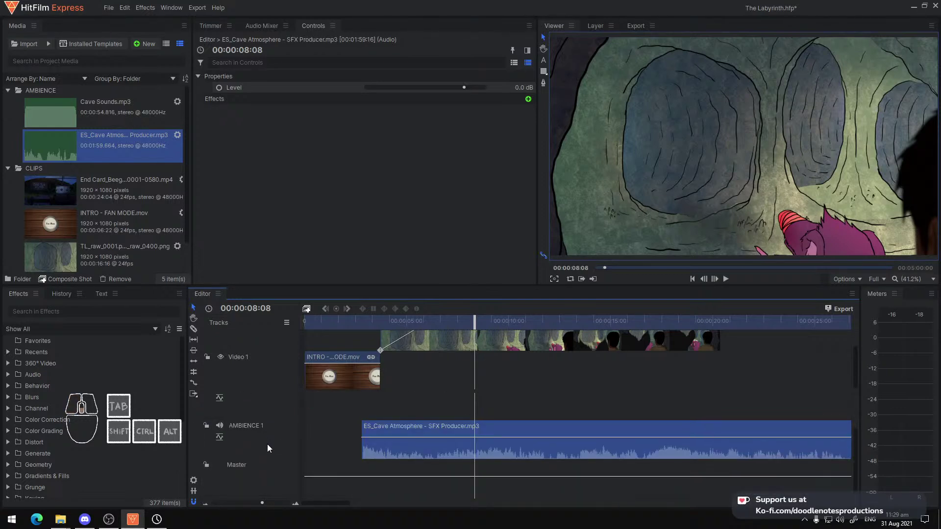
pyautogui.scroll(2, 268, 446)
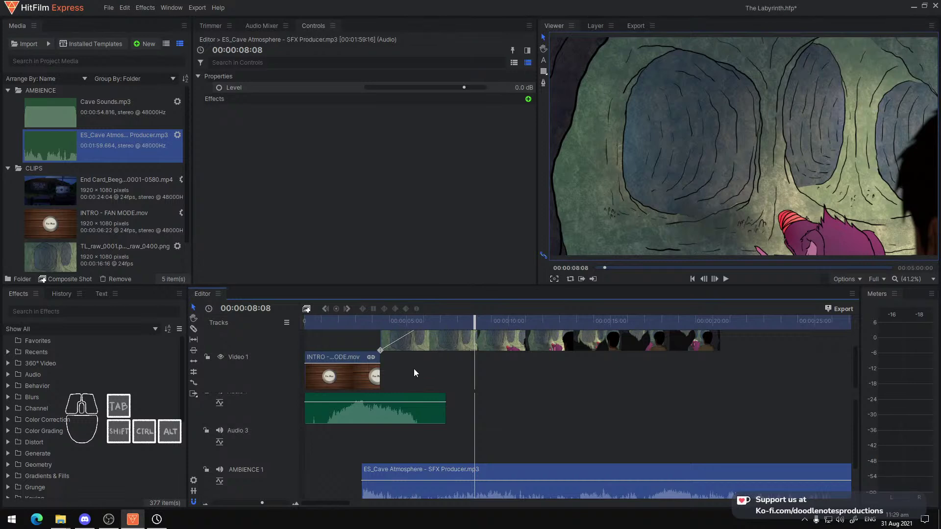
# Play the labyrinth sequence repeatedly from around the end of the intro to check the cave ambience against the picture
pyautogui.click(351, 323)
pyautogui.press('space')
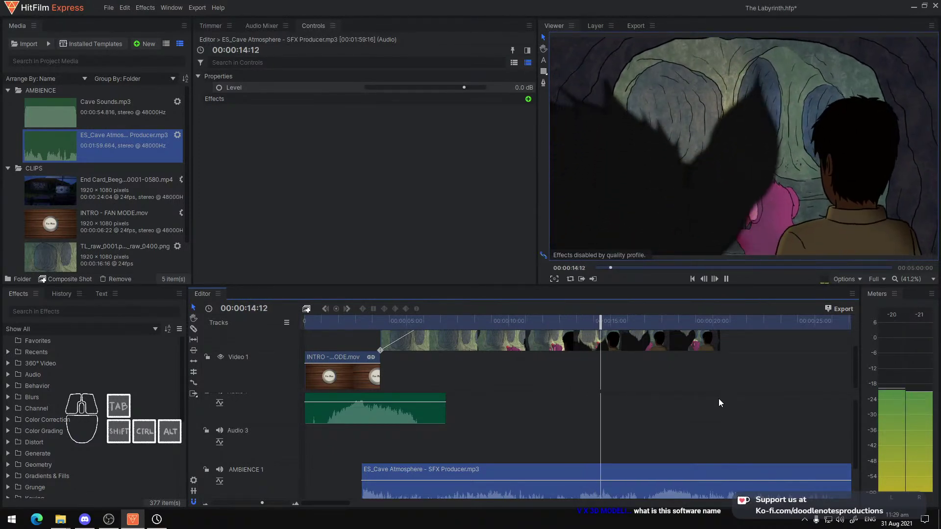
pyautogui.press('space')
pyautogui.click(386, 320)
pyautogui.press('space')
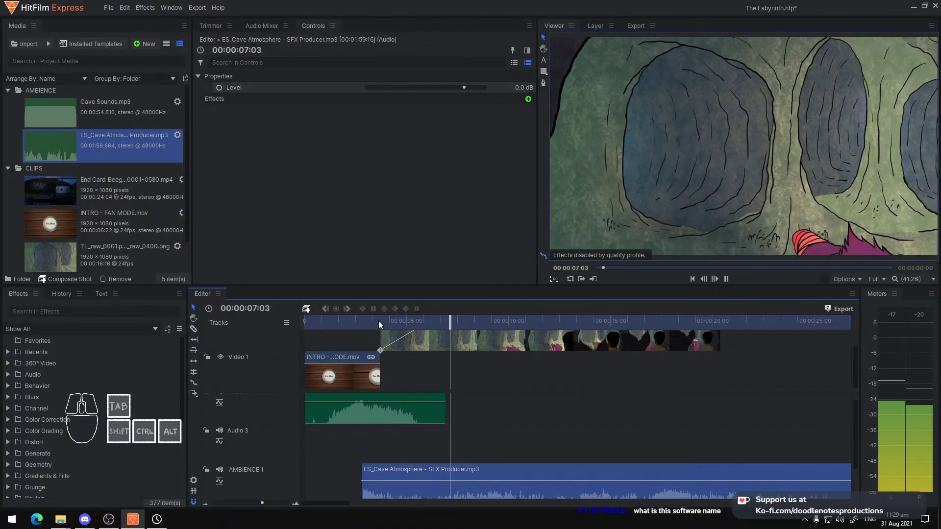
pyautogui.press('space')
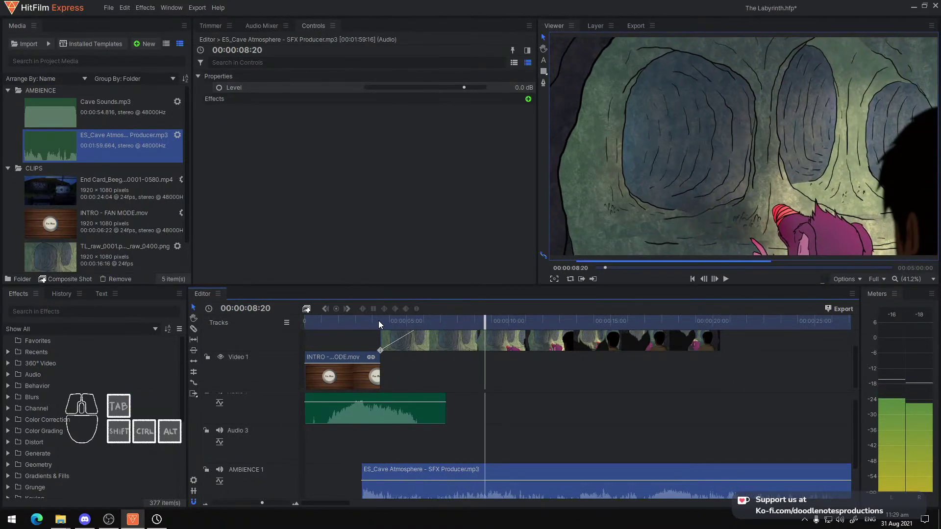
pyautogui.click(380, 321)
pyautogui.press('space')
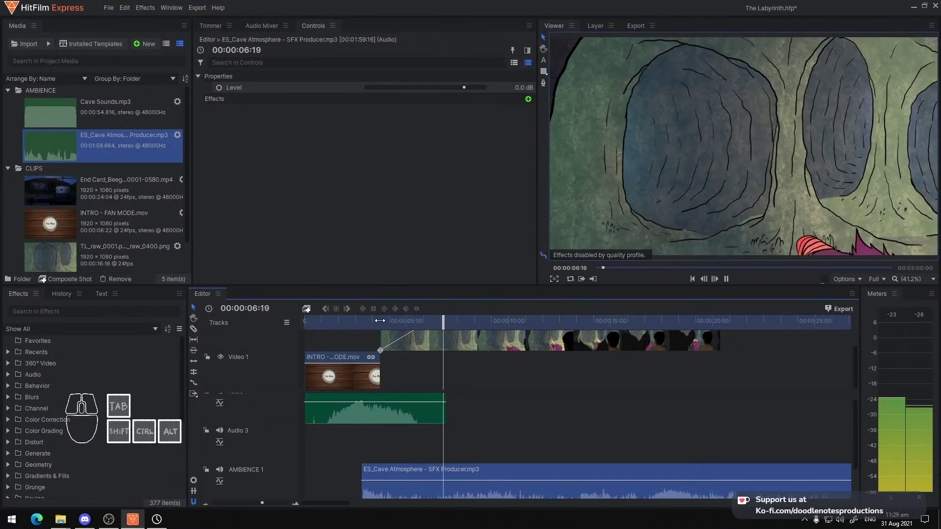
pyautogui.press('space')
pyautogui.click(374, 320)
pyautogui.press('space')
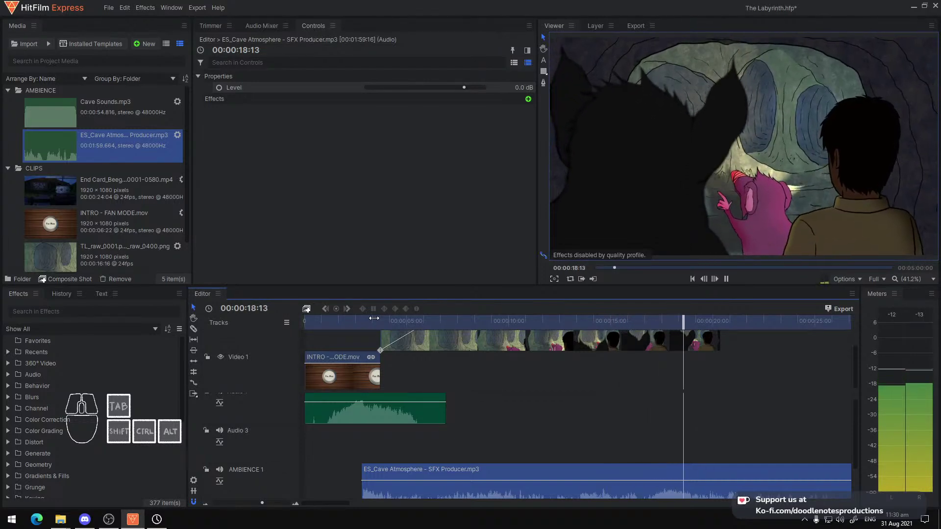
pyautogui.press('space')
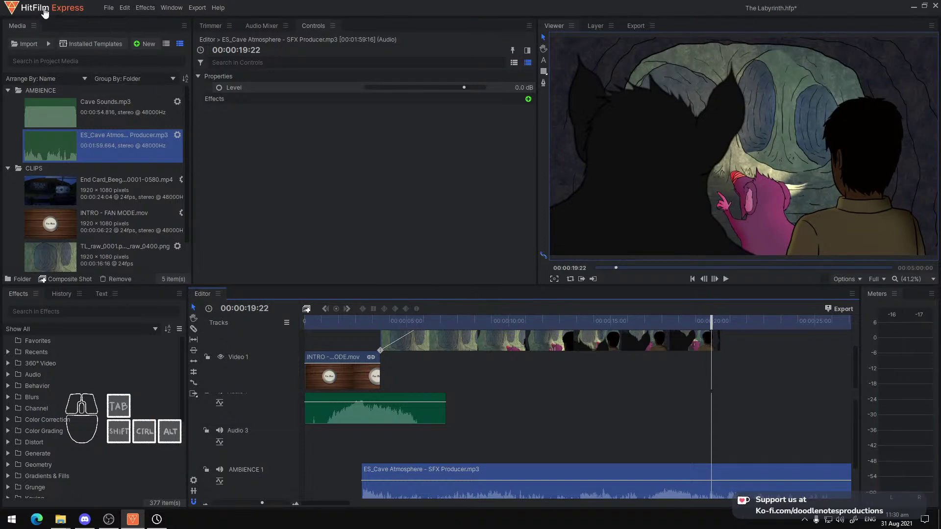
# Display the HitFilm Express about window to show the software's name and version
pyautogui.click(45, 12)
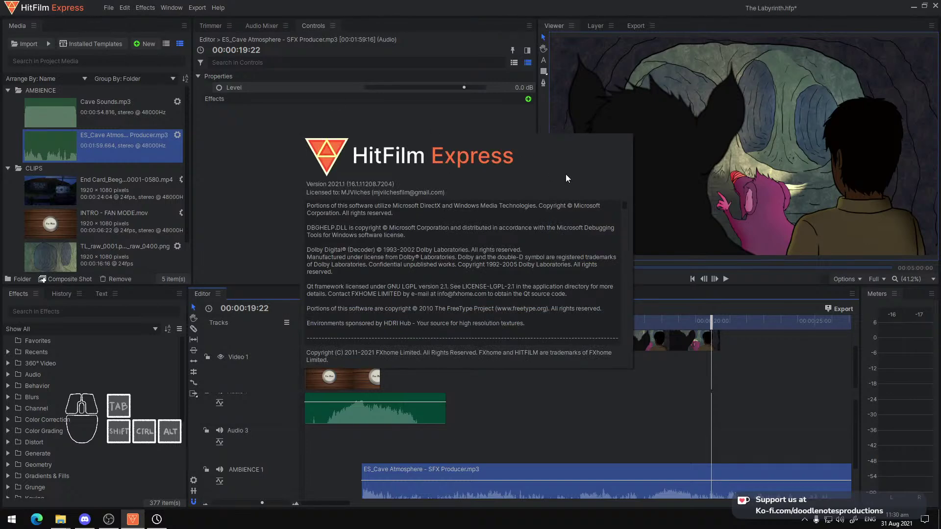
pyautogui.click(283, 176)
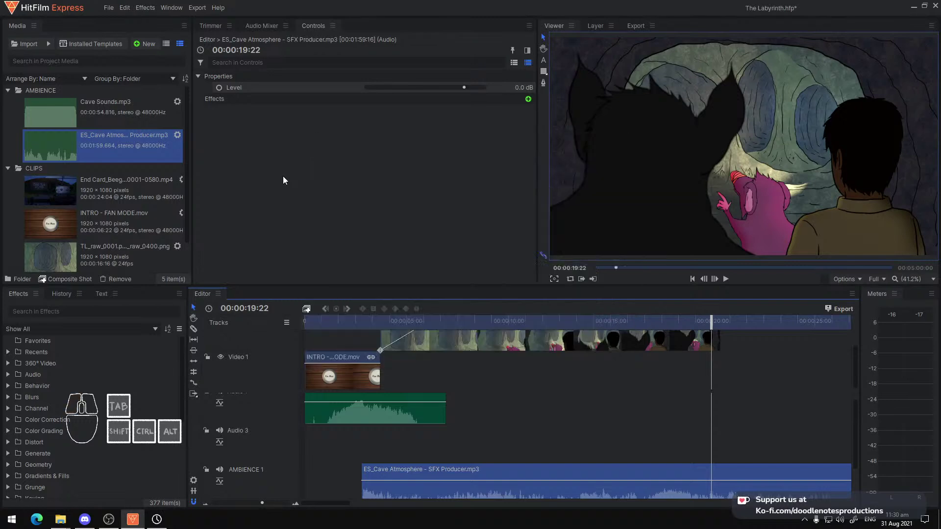
pyautogui.click(41, 6)
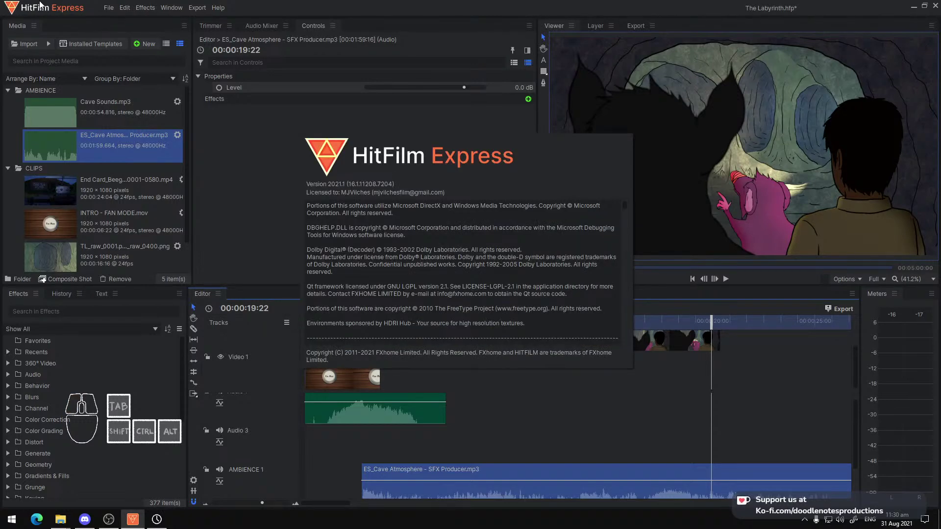
pyautogui.click(414, 161)
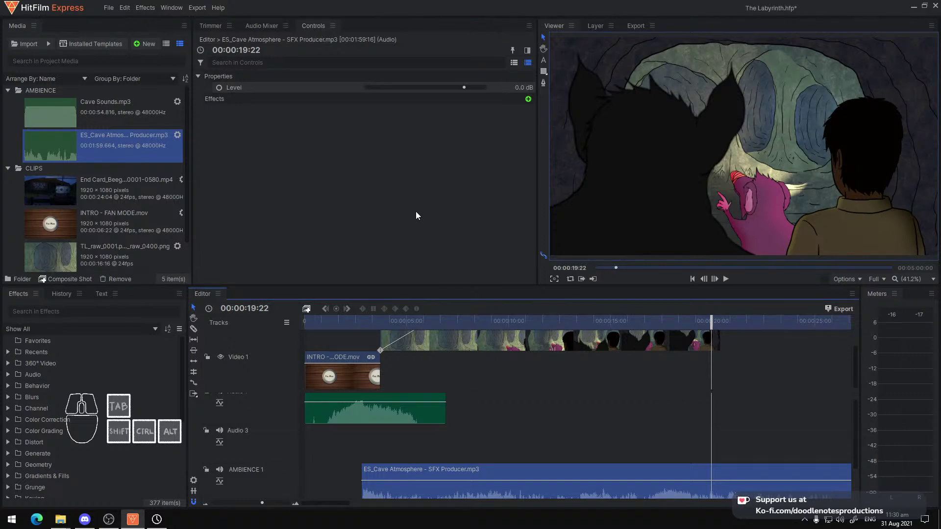
# Replay the transition from the intro into the labyrinth scene with its cave ambience
pyautogui.press('space')
pyautogui.click(364, 320)
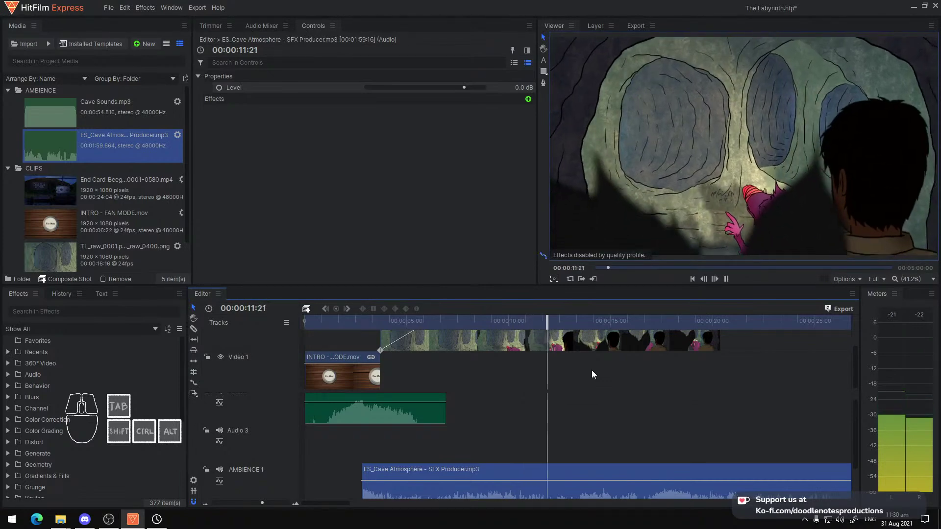
pyautogui.click(354, 322)
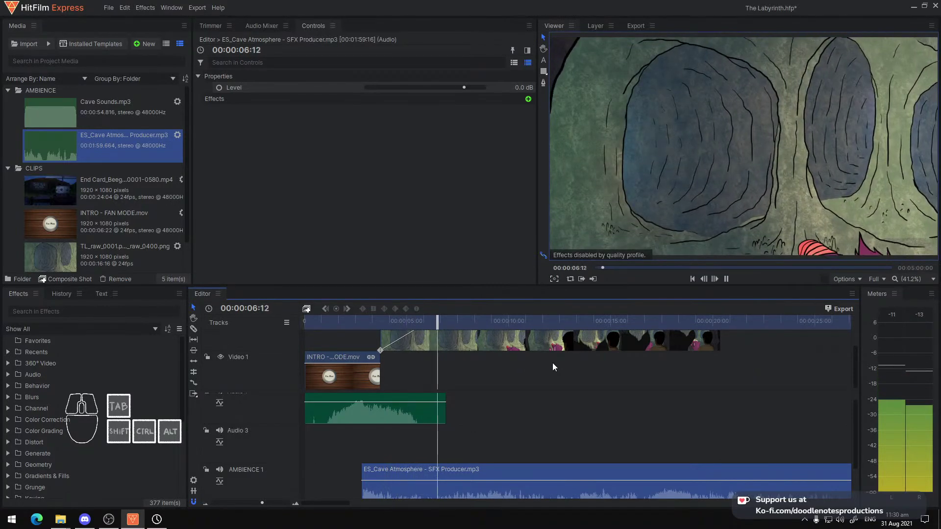
pyautogui.press('space')
# Collapse the AMBIENCE and CLIPS media folders, then switch to File Explorer and open 1_THE UNDERLAND PROJECT inside 1_DOODLE NOTES PROJECTS
pyautogui.click(8, 90)
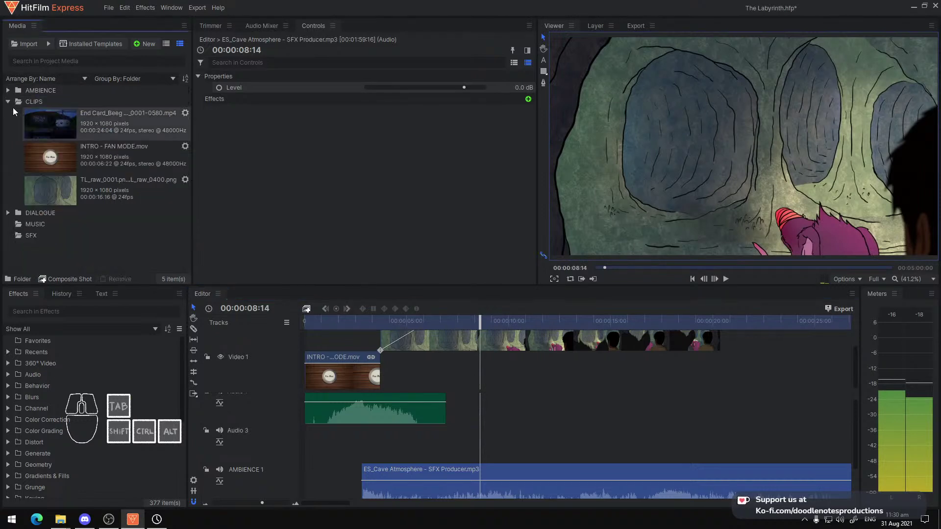
pyautogui.click(8, 102)
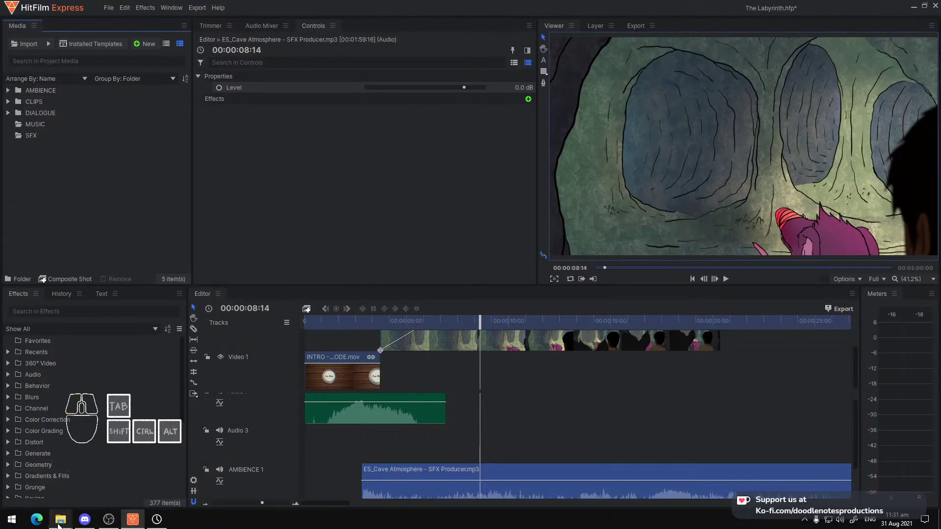
pyautogui.moveTo(59, 520)
pyautogui.click(44, 467)
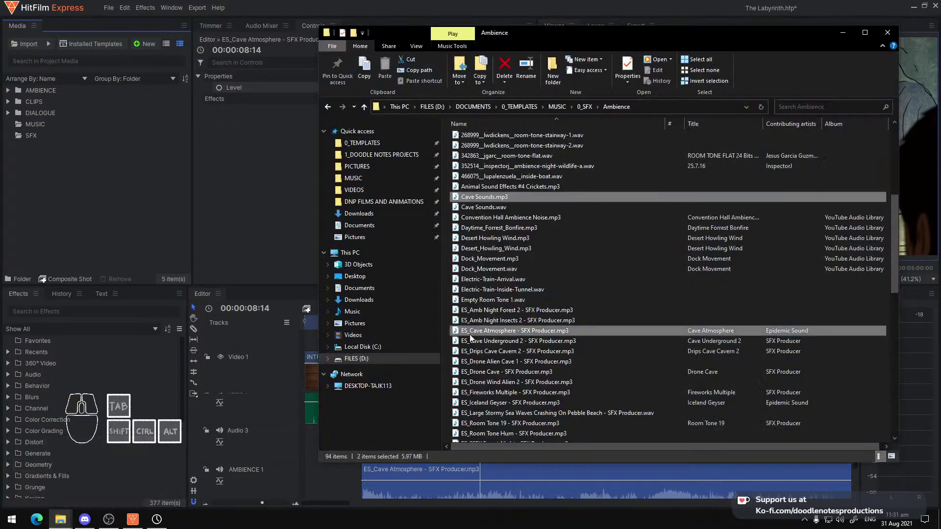
pyautogui.click(381, 154)
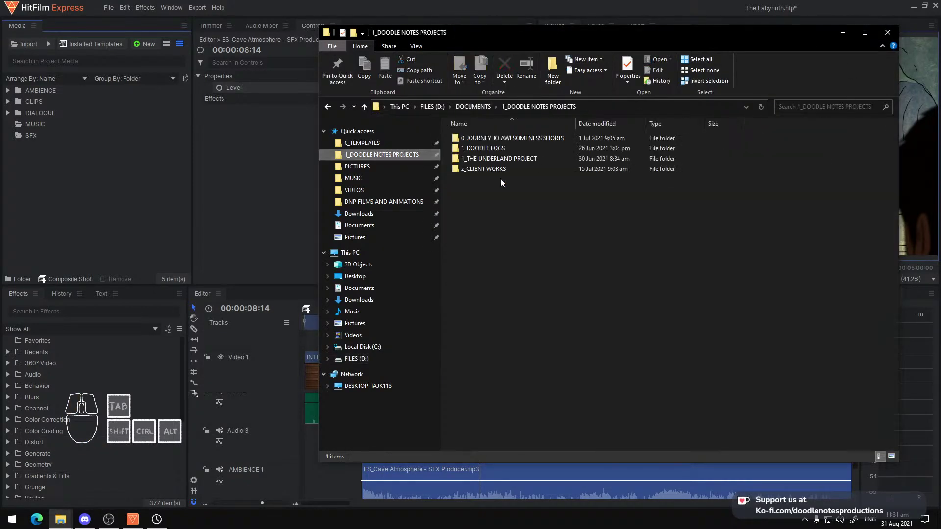
pyautogui.click(522, 162)
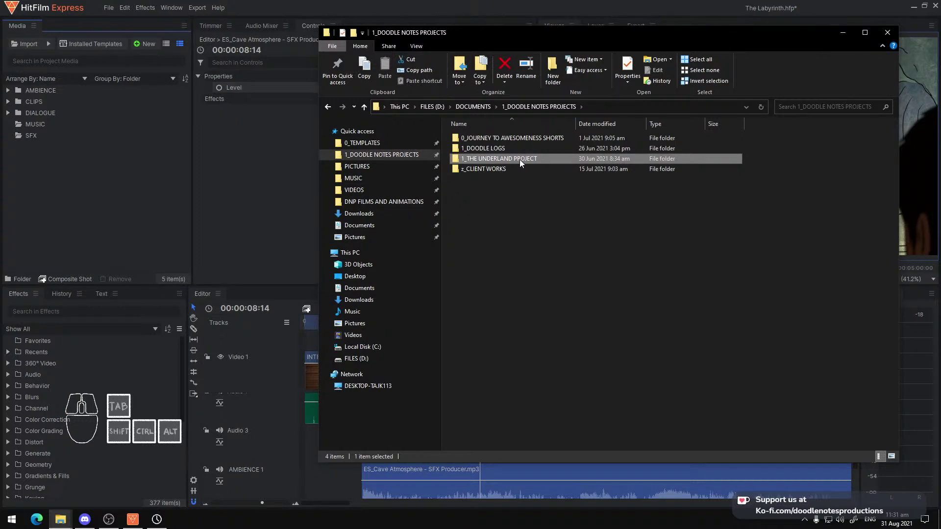
pyautogui.doubleClick(520, 160)
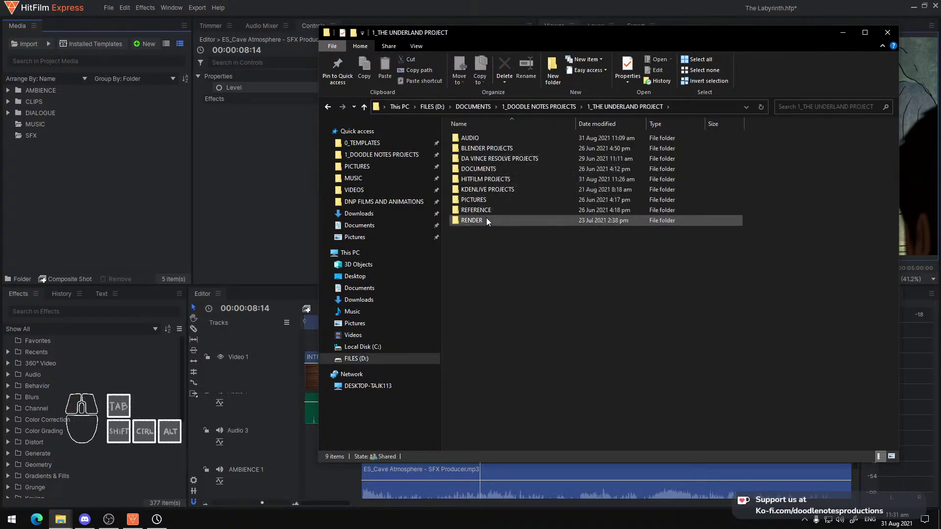
pyautogui.doubleClick(488, 220)
pyautogui.click(482, 165)
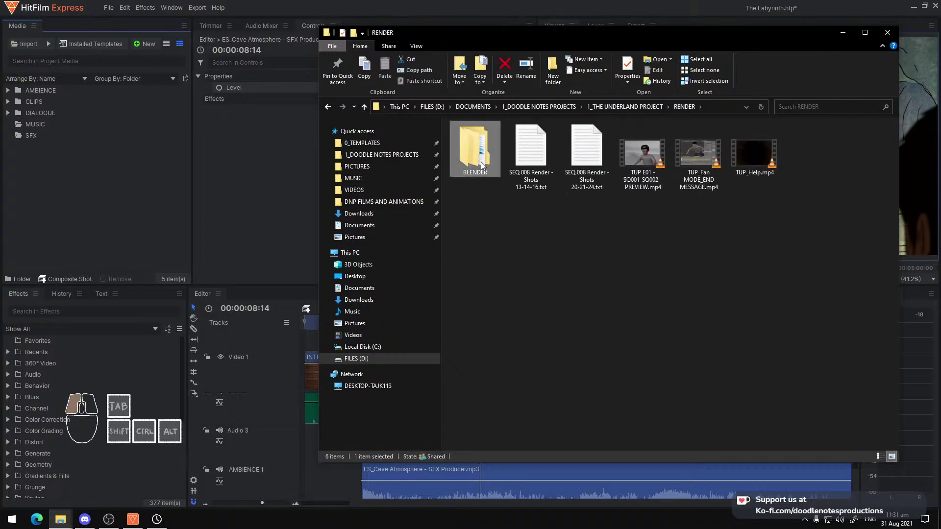
pyautogui.doubleClick(482, 165)
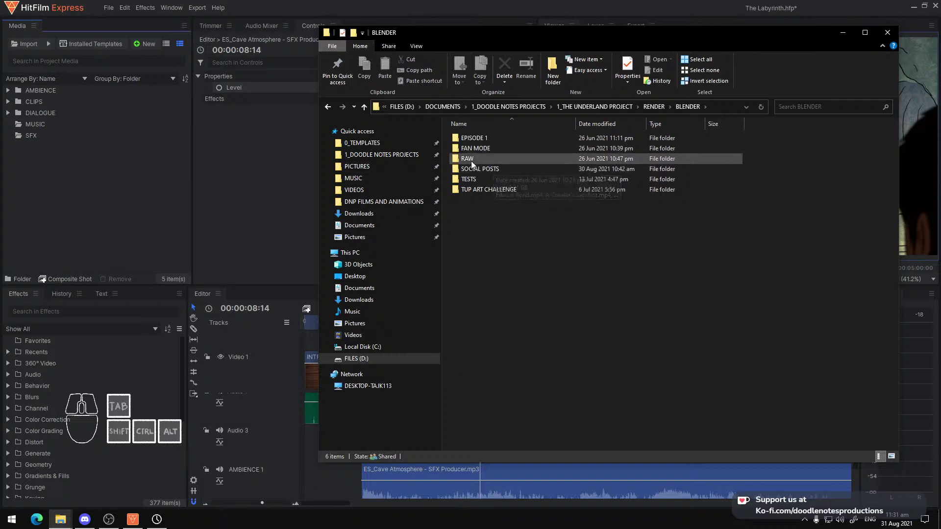
pyautogui.click(581, 107)
# Import TL_Gregor_r.wav and TL_Twitchtip_r.wav from the AUDIO > THE LABYRINTH > RAW folder into the project's DIALOGUE folder
pyautogui.click(505, 140)
pyautogui.doubleClick(477, 137)
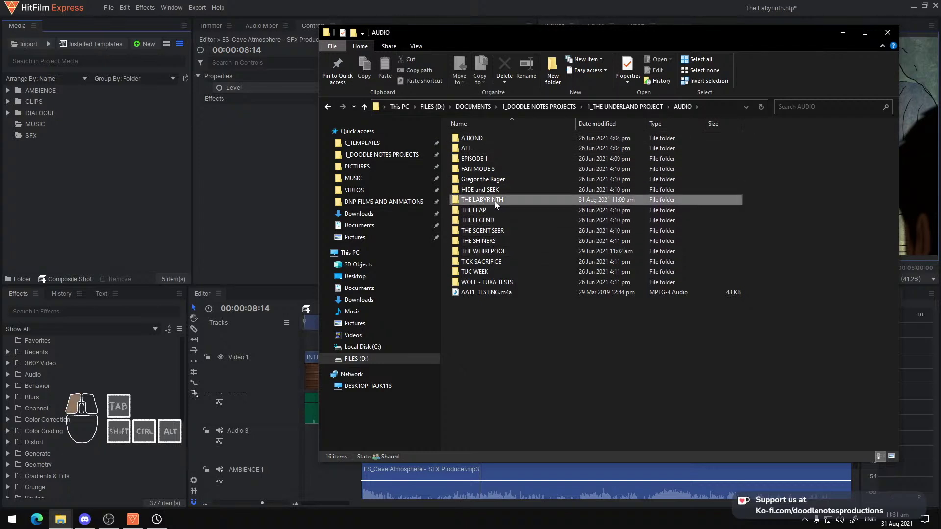
pyautogui.doubleClick(495, 200)
pyautogui.doubleClick(465, 139)
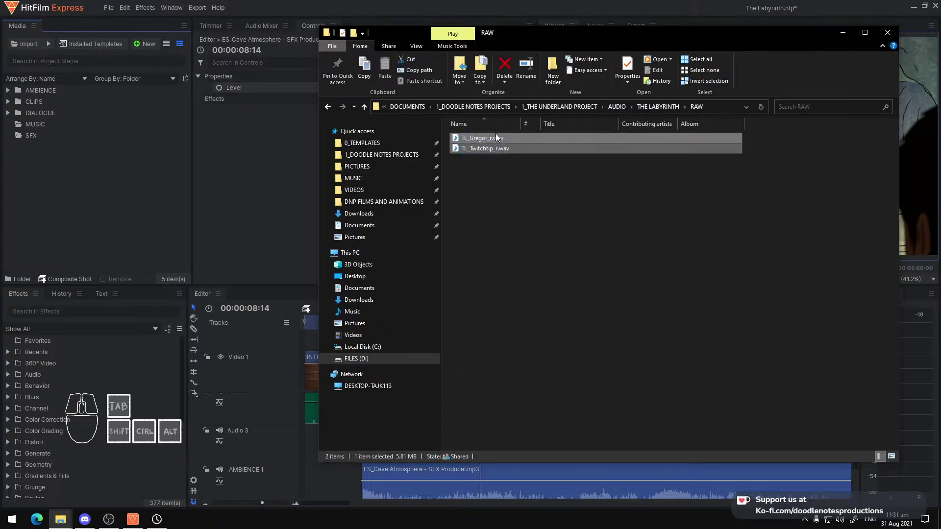
pyautogui.moveTo(487, 140); pyautogui.dragTo(45, 115)
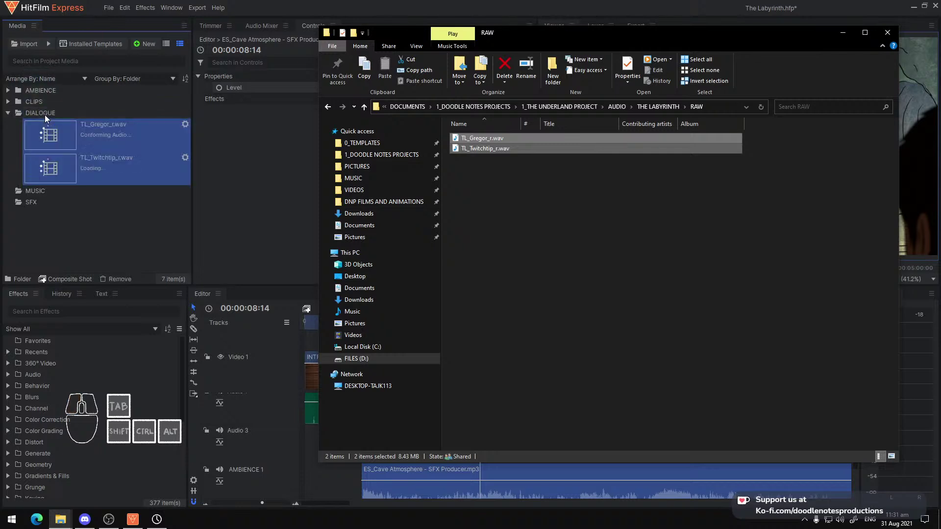
# Place TL_Twitchtip_r.wav on the Audio 3 track from about 4 seconds and rename the track Twitchtip
pyautogui.click(64, 243)
pyautogui.click(88, 147)
pyautogui.click(69, 175)
pyautogui.moveTo(242, 283); pyautogui.dragTo(385, 437)
pyautogui.doubleClick(243, 443)
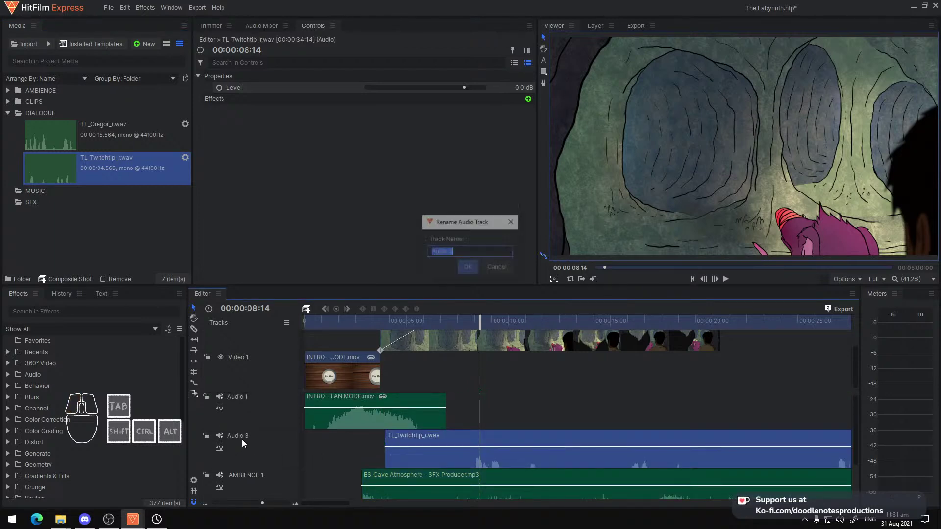
pyautogui.write('Twitchtip')
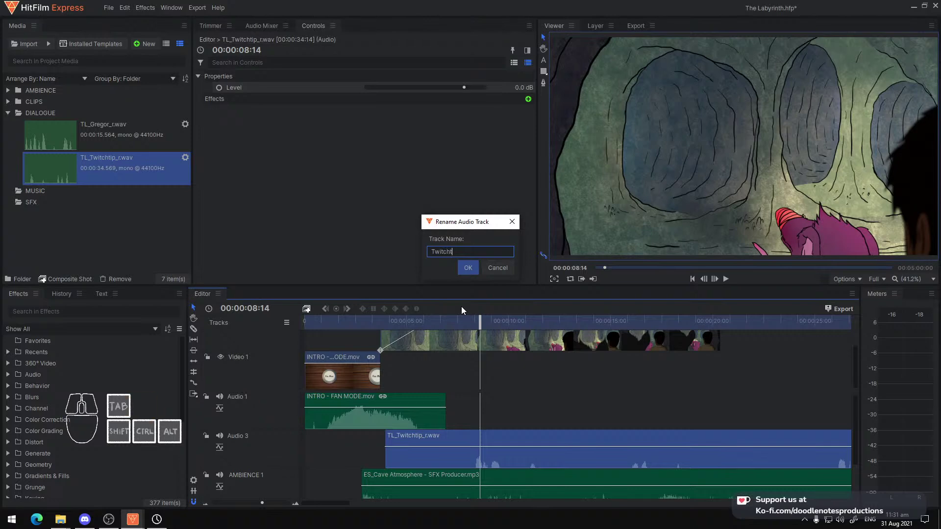
pyautogui.press('Return')
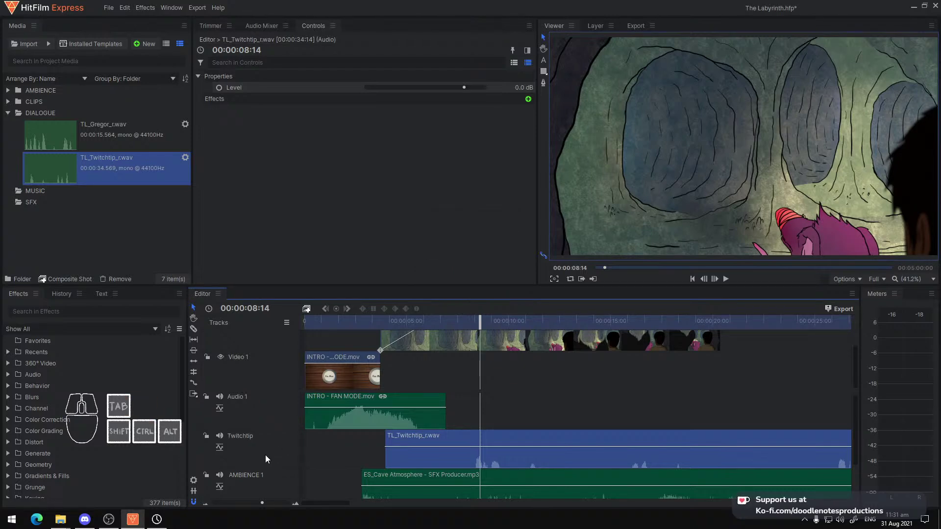
# Insert a new audio track below Twitchtip and name it Gregor
pyautogui.rightClick(264, 456)
pyautogui.click(284, 463)
pyautogui.scroll(-1, 273, 433)
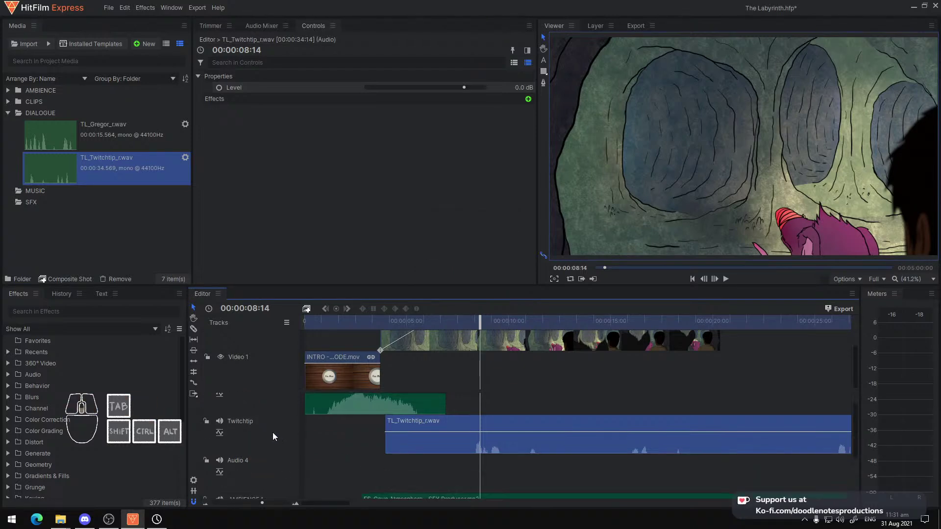
pyautogui.scroll(-1, 273, 433)
pyautogui.doubleClick(257, 443)
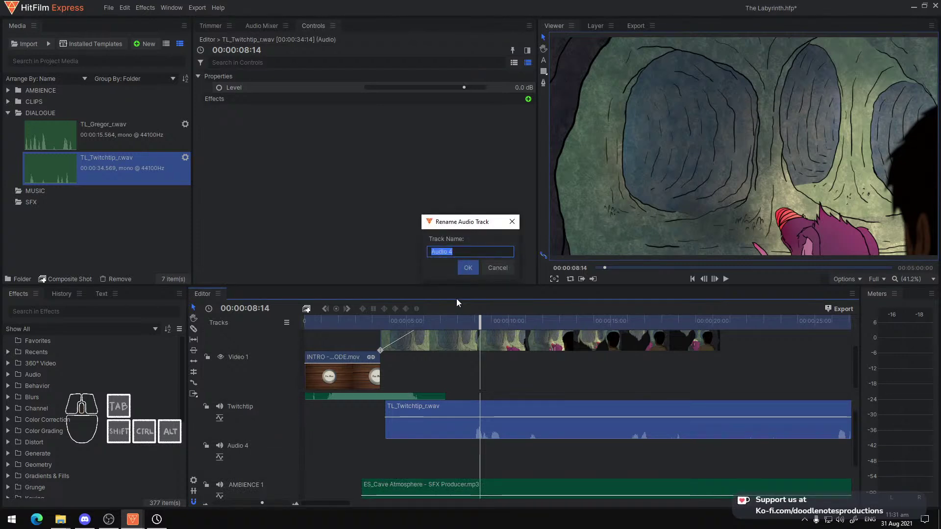
pyautogui.write('Gregor')
pyautogui.press('Return')
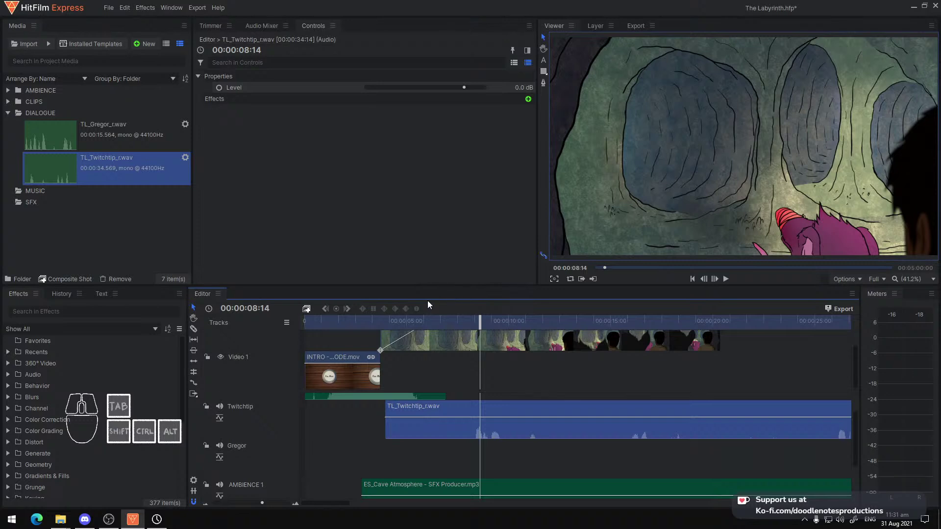
# Insert another audio track between Gregor and AMBIENCE 1 and name it Ares
pyautogui.rightClick(278, 473)
pyautogui.click(290, 462)
pyautogui.doubleClick(252, 454)
pyautogui.press('Escape')
pyautogui.doubleClick(251, 454)
pyautogui.write('Ares')
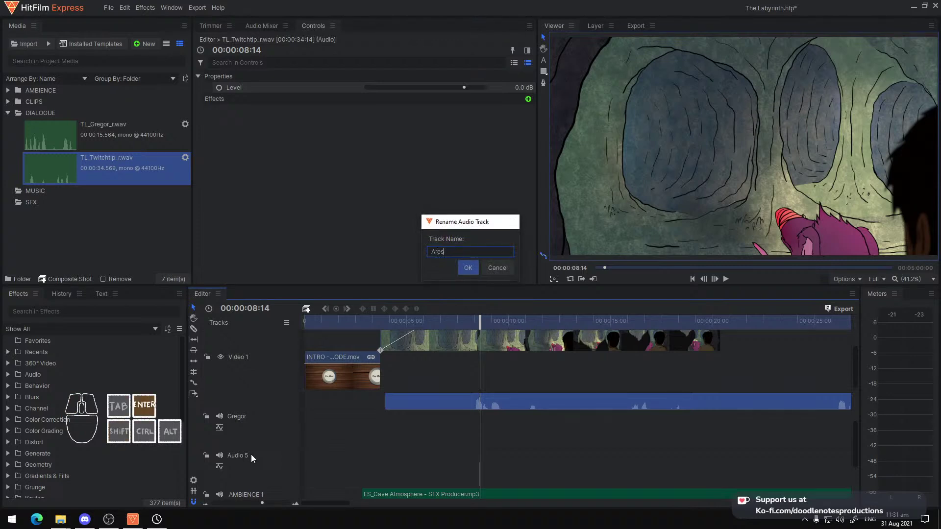
pyautogui.press('Return')
# Play the sequence from just before the labyrinth scene to check the Twitchtip dialogue timing against the picture
pyautogui.moveTo(265, 414); pyautogui.dragTo(369, 422)
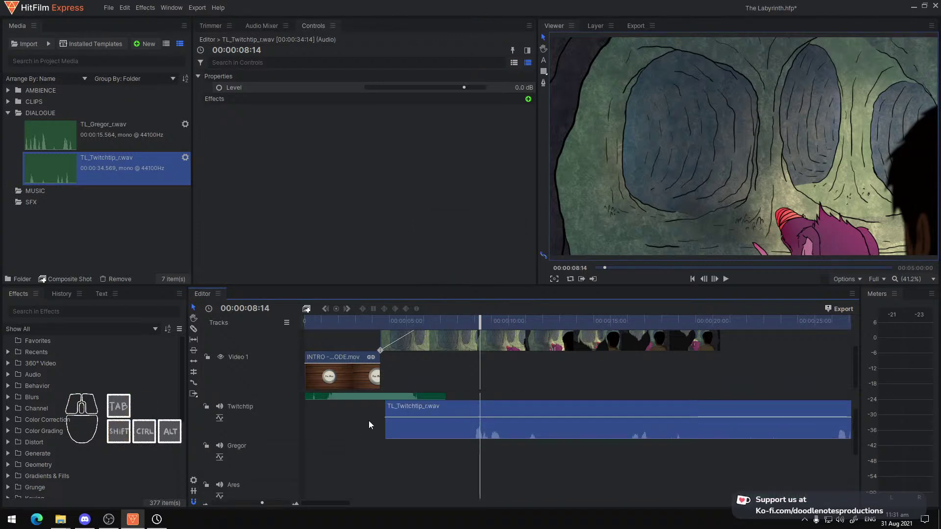
pyautogui.click(370, 324)
pyautogui.press('space')
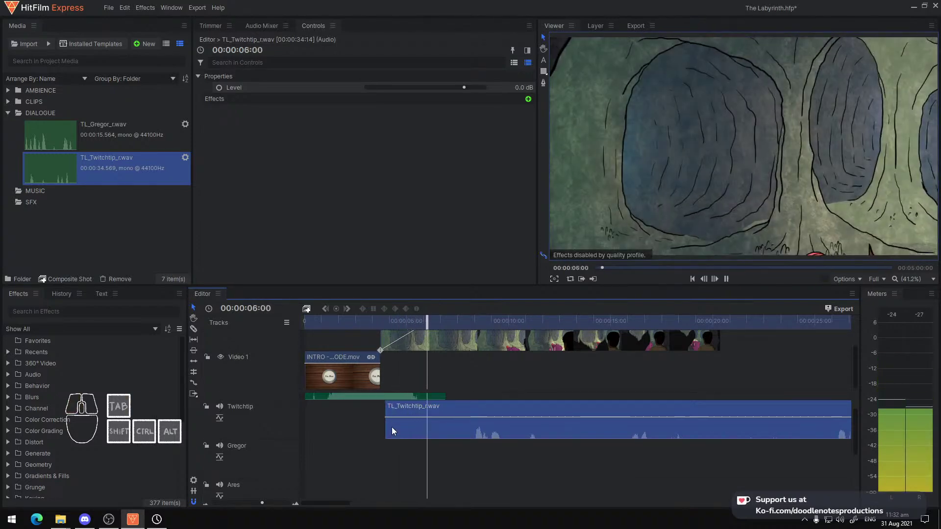
pyautogui.press('space')
pyautogui.press('space')
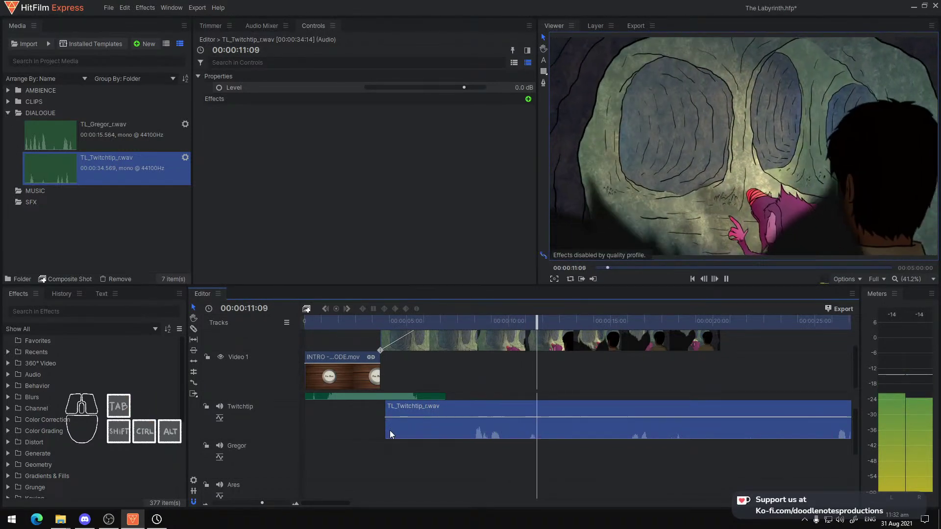
pyautogui.press('space')
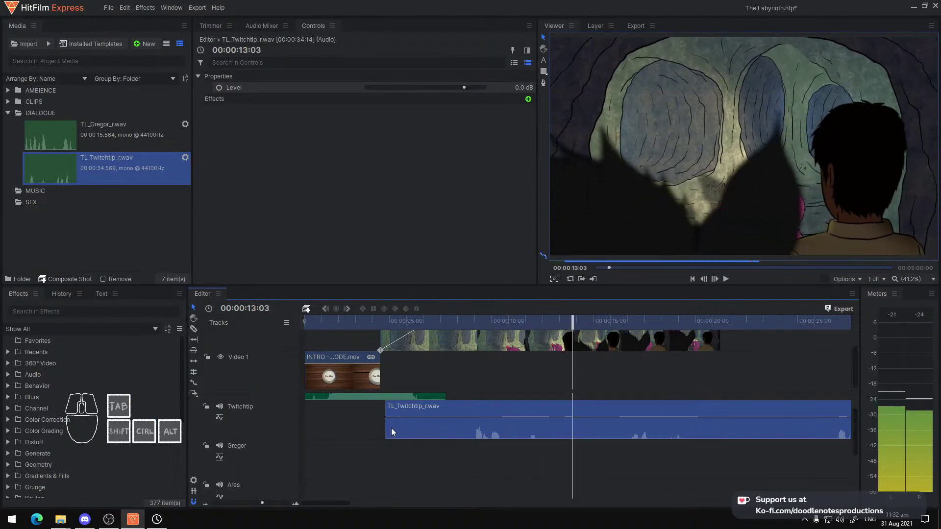
# Trim about 4 seconds off the start of the TL_Twitchtip_r.wav clip and shift it to begin at about 2 seconds
pyautogui.moveTo(383, 427); pyautogui.dragTo(447, 431)
pyautogui.click(401, 323)
pyautogui.press('space')
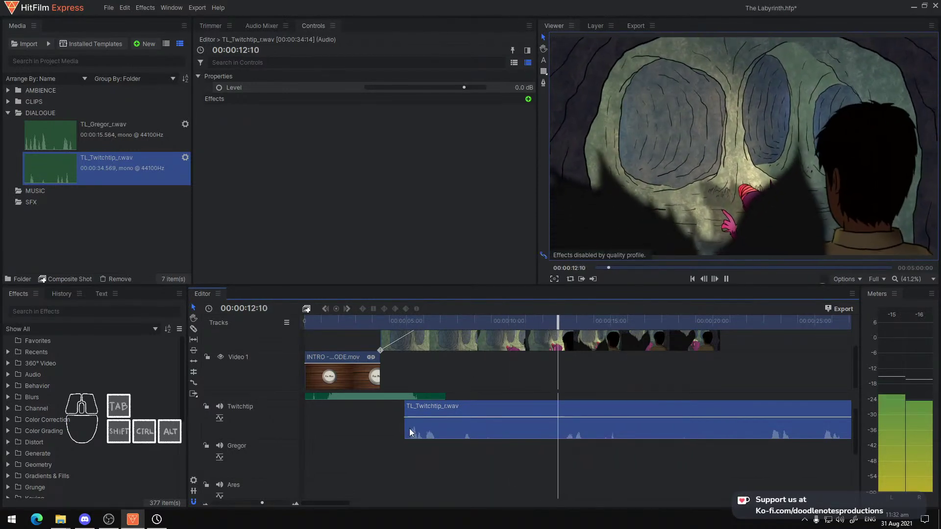
pyautogui.press('space')
pyautogui.moveTo(735, 406); pyautogui.dragTo(667, 410)
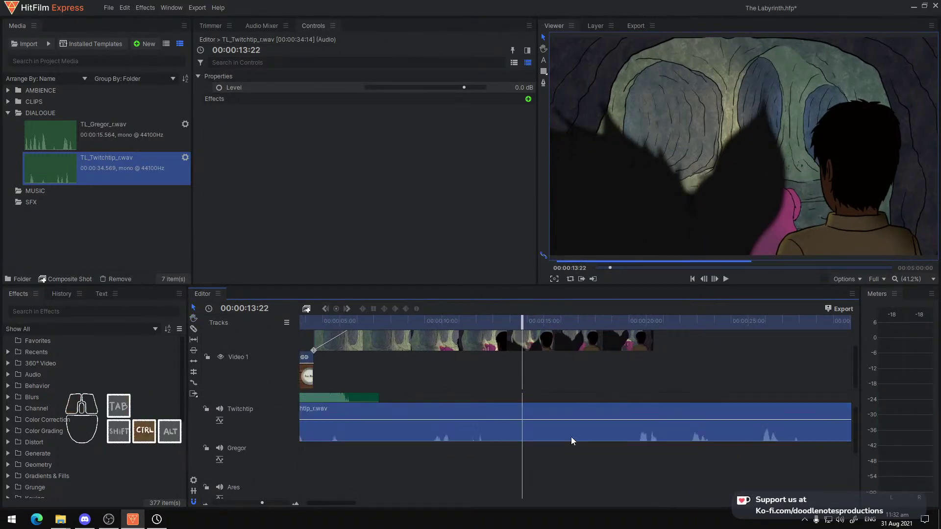
# Try cutting more off the start of the Twitchtip clip and moving it to the labyrinth scene's start, auditioning its lines against the picture
pyautogui.scroll(-2, 573, 438)
pyautogui.moveTo(329, 432); pyautogui.dragTo(383, 425)
pyautogui.click(354, 322)
pyautogui.press('space')
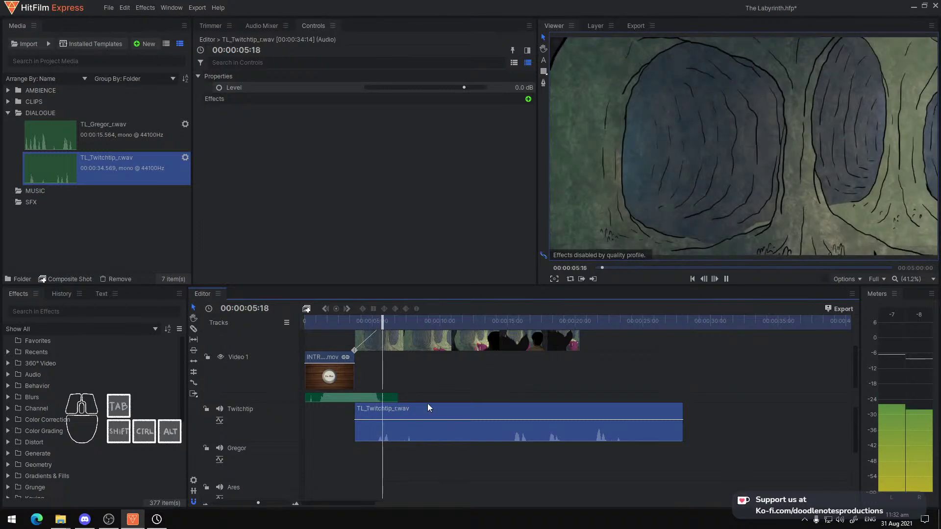
pyautogui.press('space')
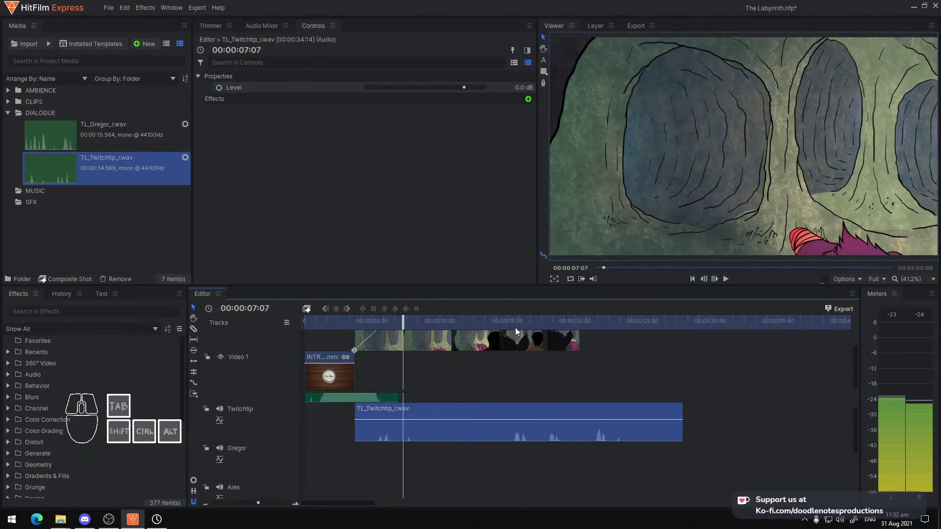
pyautogui.click(510, 321)
pyautogui.press('space')
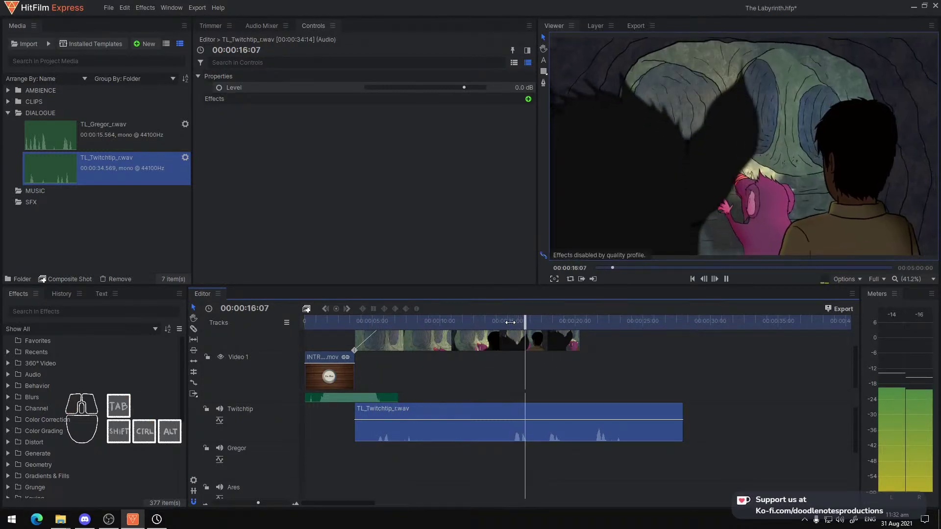
pyautogui.click(587, 320)
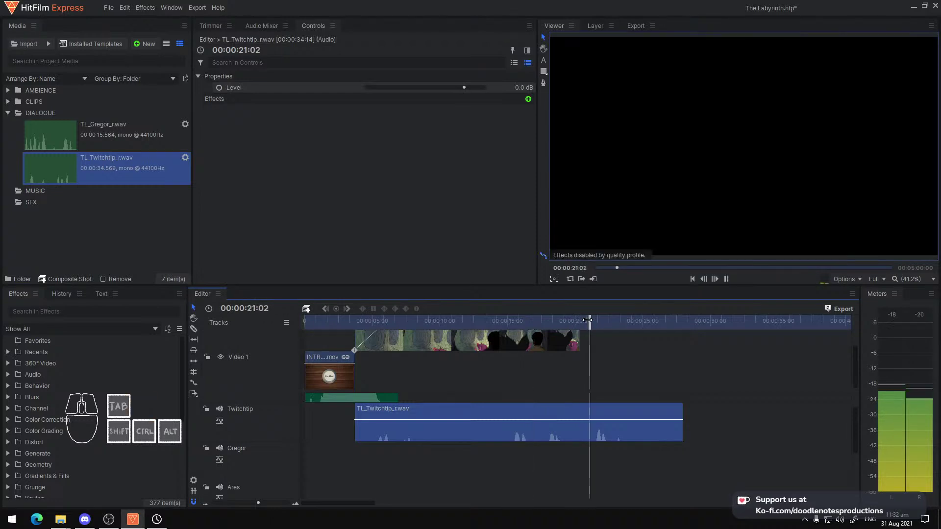
pyautogui.press('space')
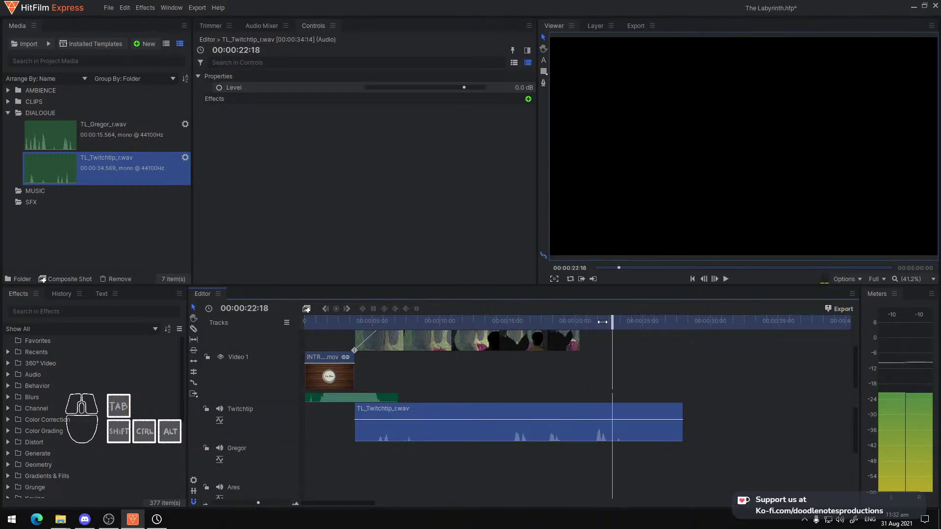
pyautogui.moveTo(430, 408); pyautogui.dragTo(454, 401)
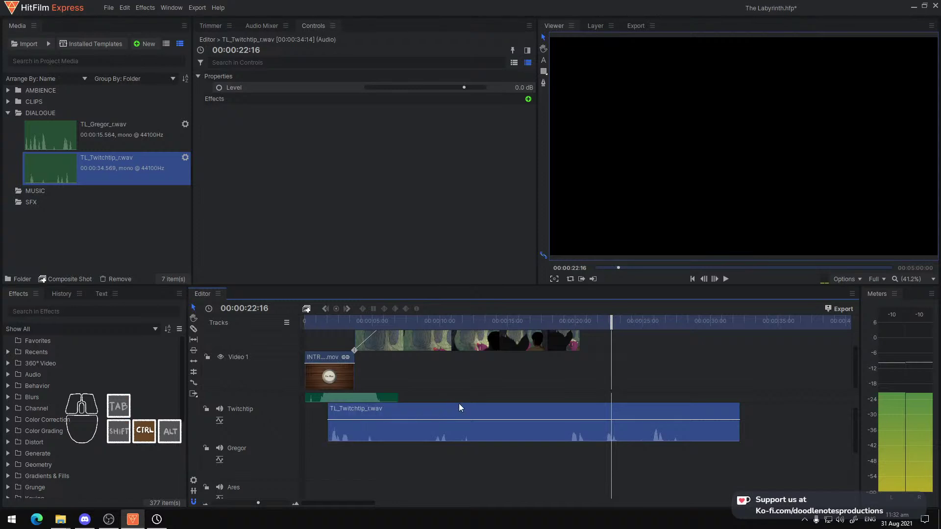
# Audition the Twitchtip dialogue from its start and trim the clip's beginning to where the labyrinth sequence starts
pyautogui.click(330, 321)
pyautogui.press('space')
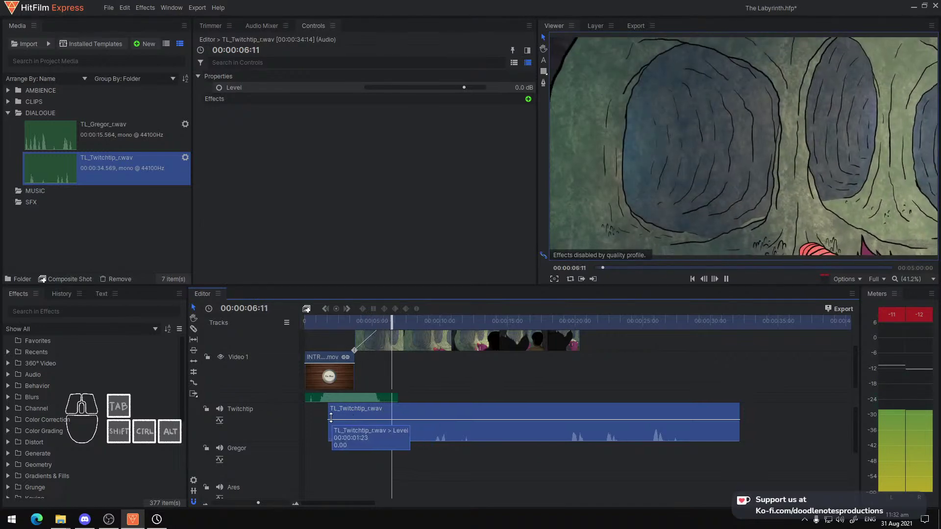
pyautogui.press('space')
pyautogui.moveTo(333, 415); pyautogui.dragTo(355, 414)
pyautogui.press('space')
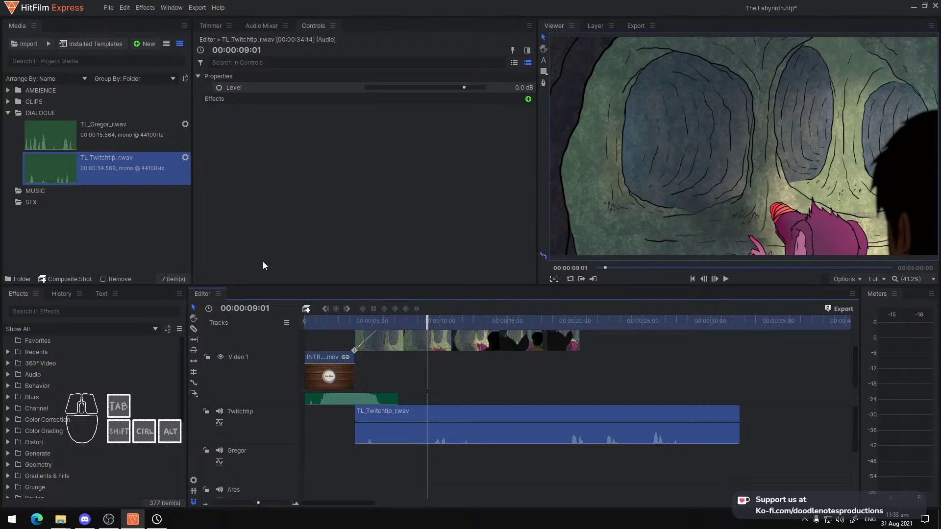
pyautogui.rightClick(458, 390)
pyautogui.keyDown('shift'); pyautogui.click(457, 413); pyautogui.keyUp('shift')
pyautogui.click(122, 10)
pyautogui.click(122, 10)
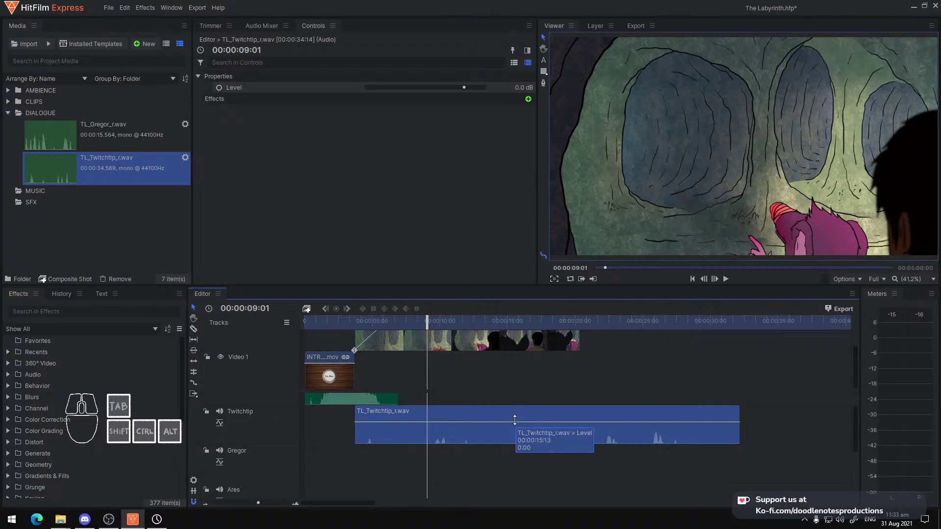
pyautogui.click(461, 413)
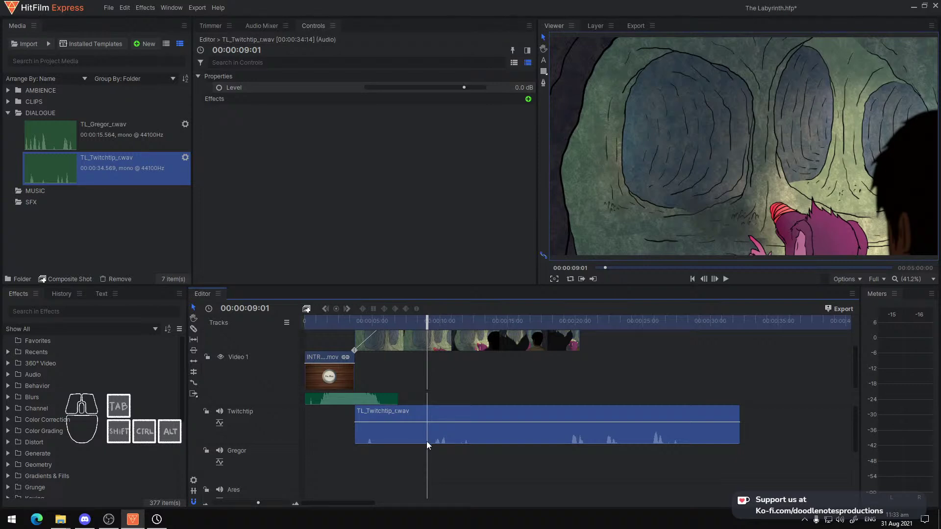
pyautogui.click(145, 8)
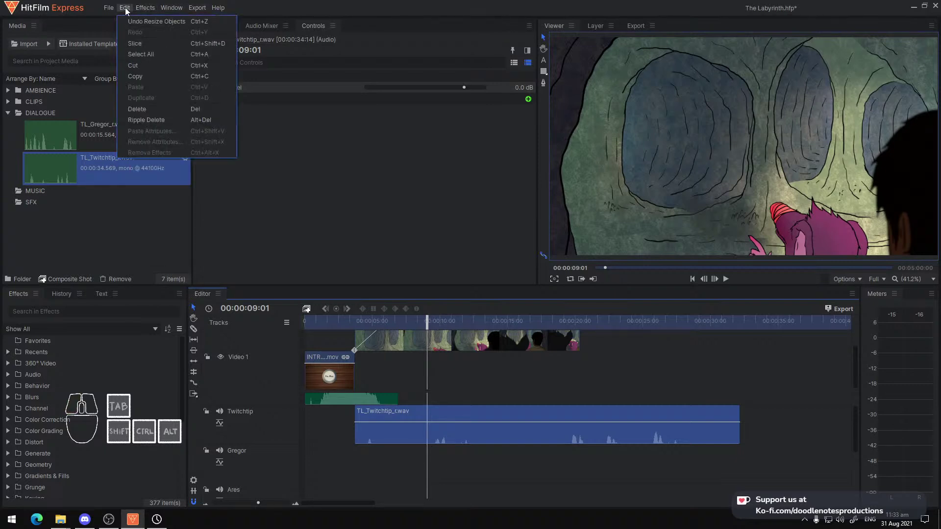
pyautogui.moveTo(223, 13)
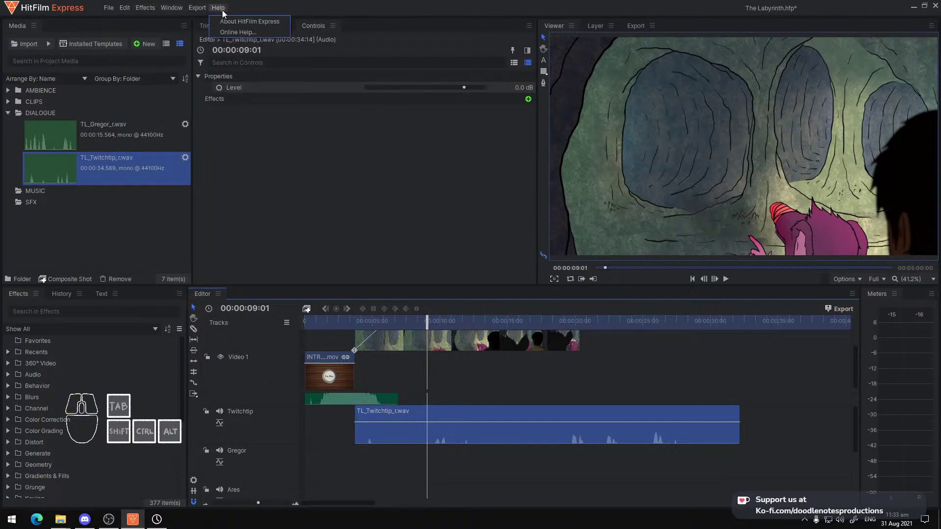
# Search the program's keyboard shortcut settings for "trim" and "cut" commands
pyautogui.moveTo(179, 15)
pyautogui.moveTo(144, 8)
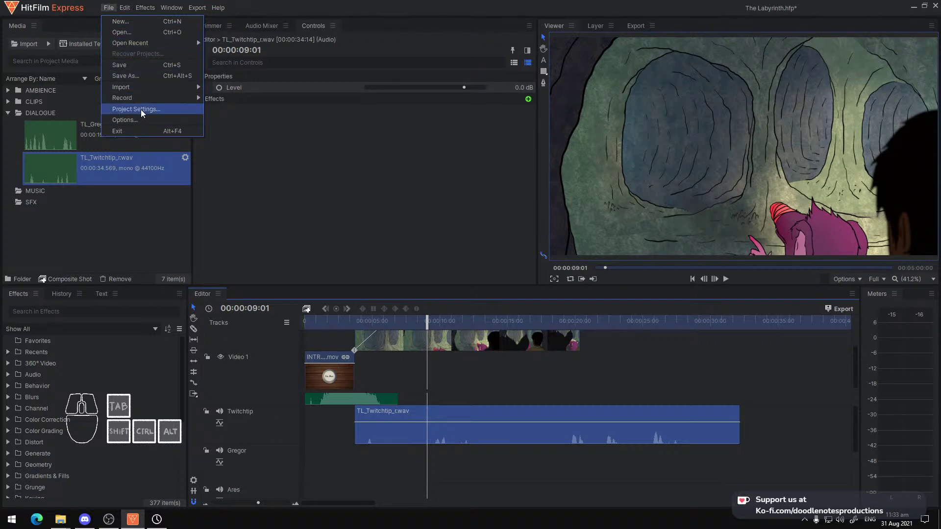
pyautogui.click(138, 121)
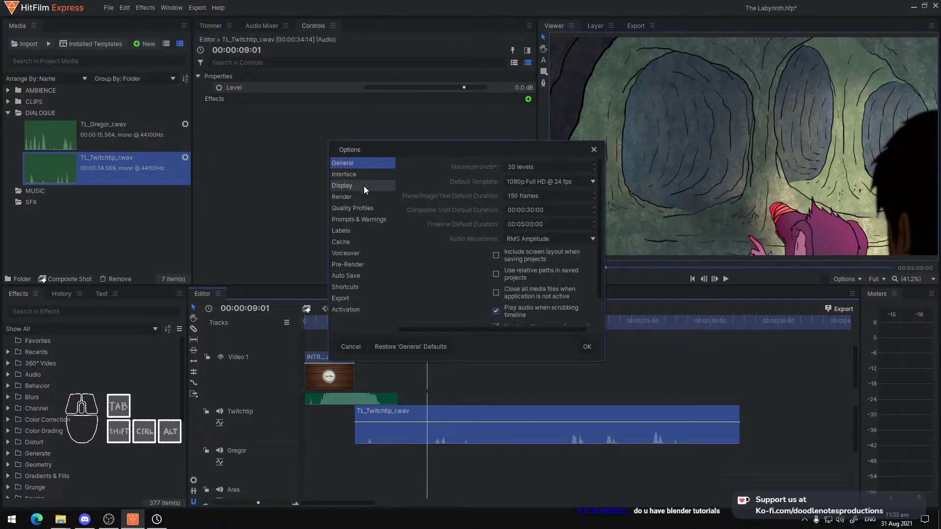
pyautogui.click(358, 287)
pyautogui.click(471, 167)
pyautogui.write('trim')
pyautogui.hotkey('ctrl', 'BackSpace')
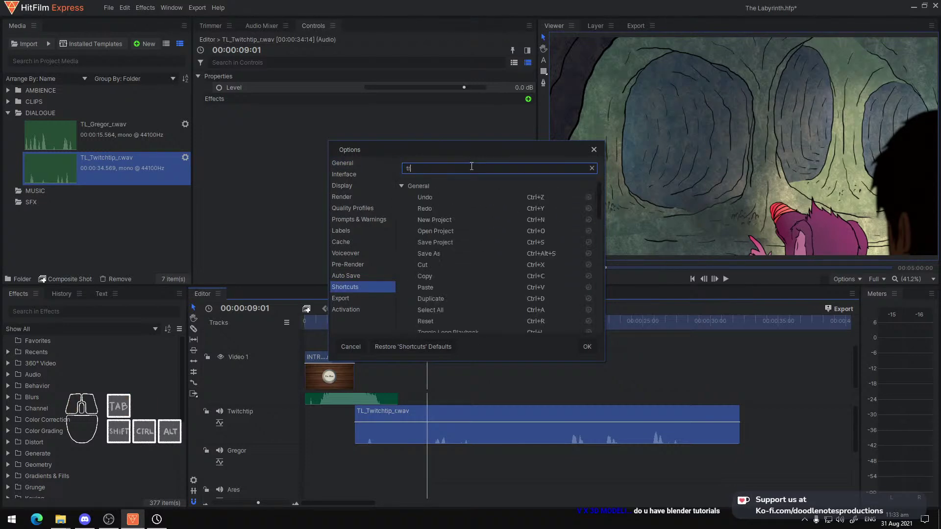
pyautogui.write('cut')
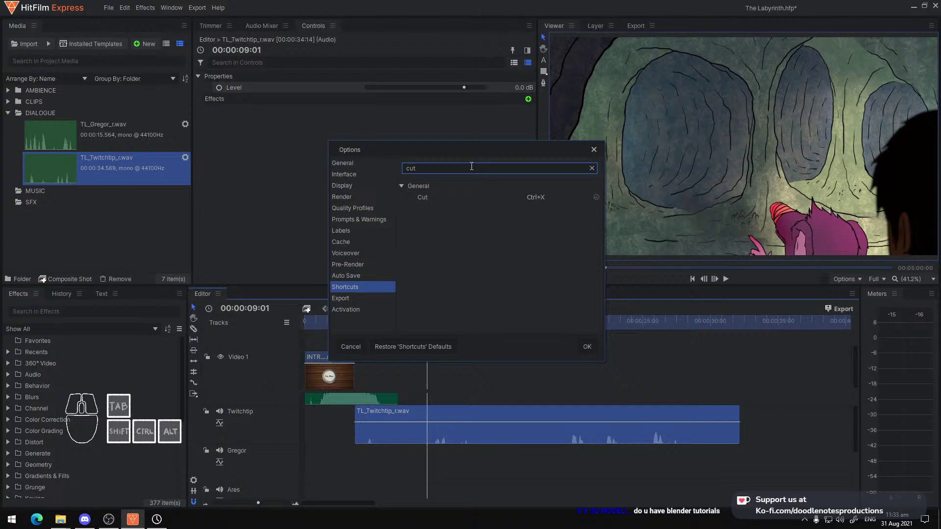
pyautogui.press('BackSpace')
pyautogui.press('BackSpace')
pyautogui.press('BackSpace')
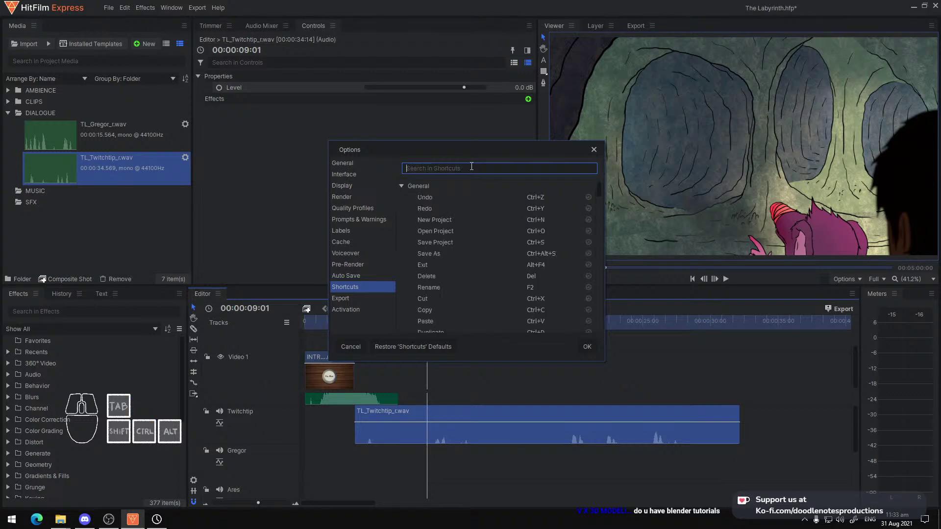
pyautogui.click(593, 149)
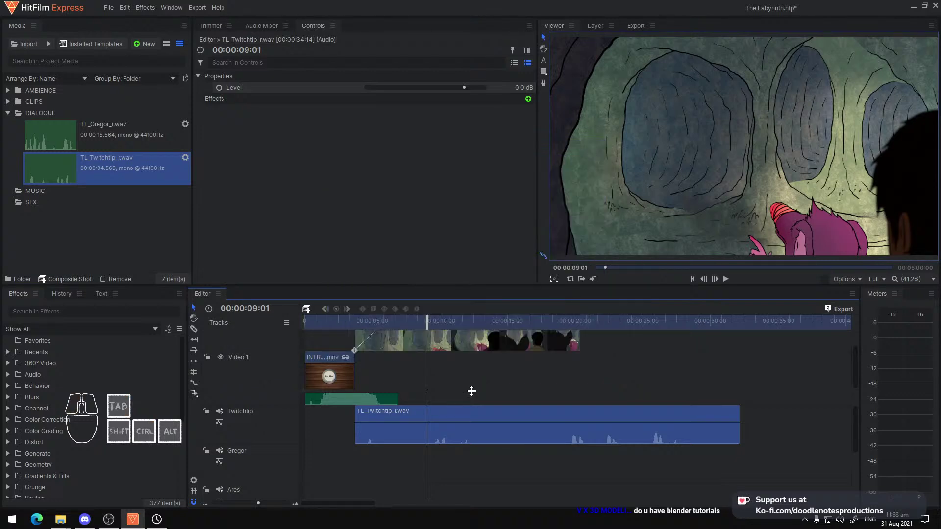
# Try cutting and pasting the Twitchtip dialogue clip, and save the project
pyautogui.hotkey('ctrl', 'x')
pyautogui.hotkey('ctrl', 'v')
pyautogui.click(469, 416)
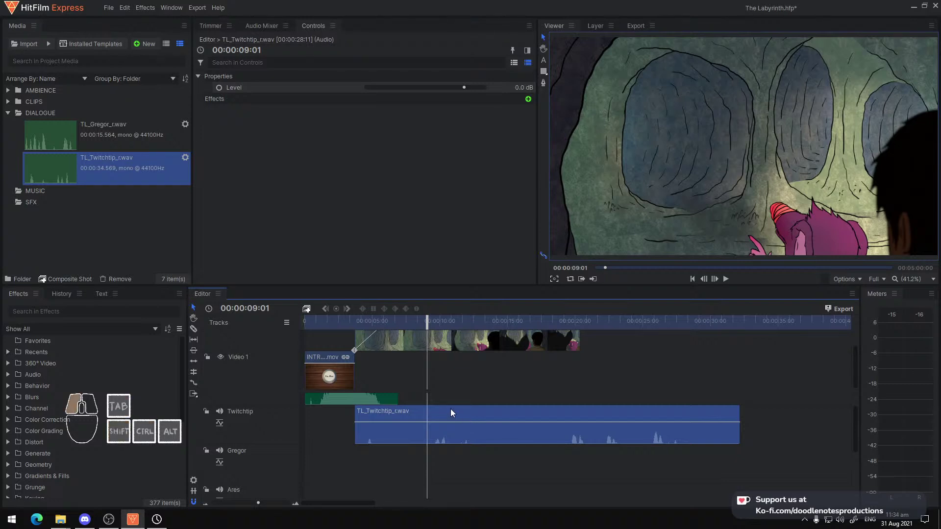
pyautogui.hotkey('ctrl', 's')
# Look through the general and common timeline shortcuts in the program options and search them for "playhea"
pyautogui.click(131, 10)
pyautogui.moveTo(109, 10)
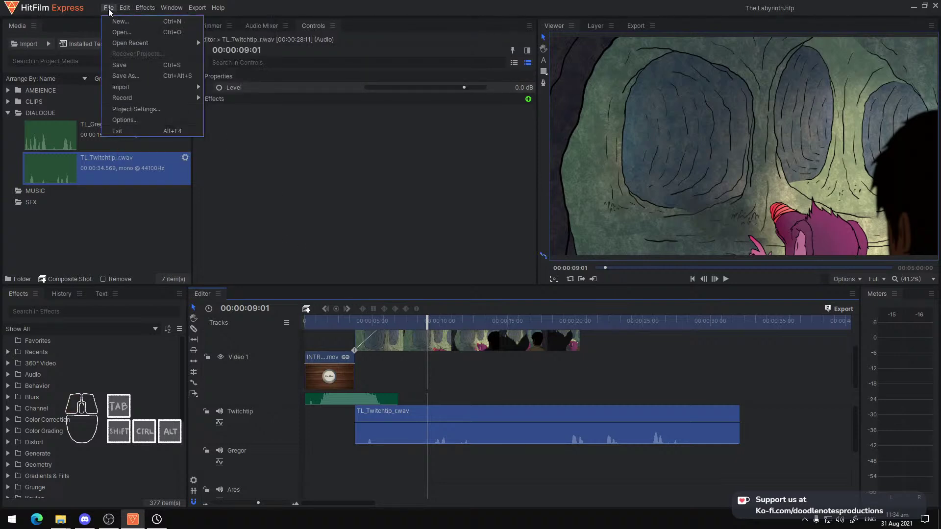
pyautogui.click(161, 121)
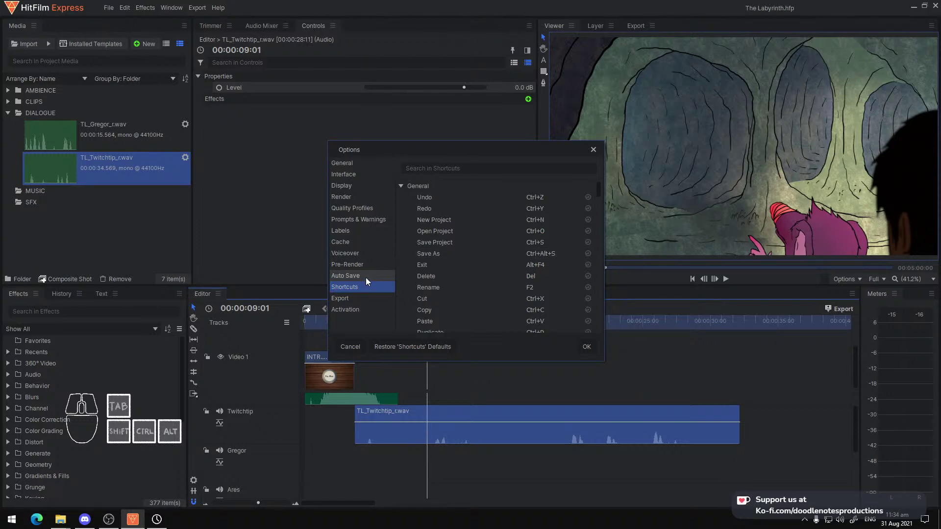
pyautogui.scroll(-4, 463, 197)
pyautogui.scroll(-2, 513, 243)
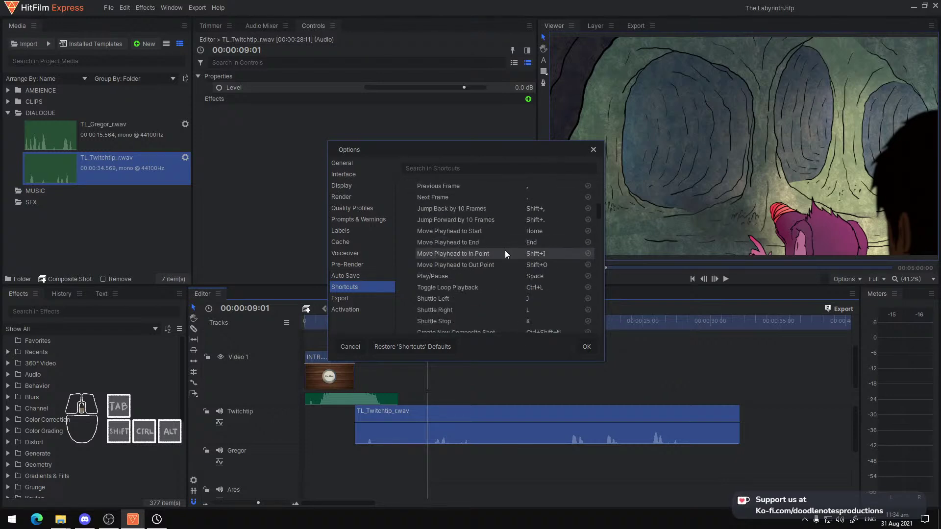
pyautogui.scroll(-5, 480, 269)
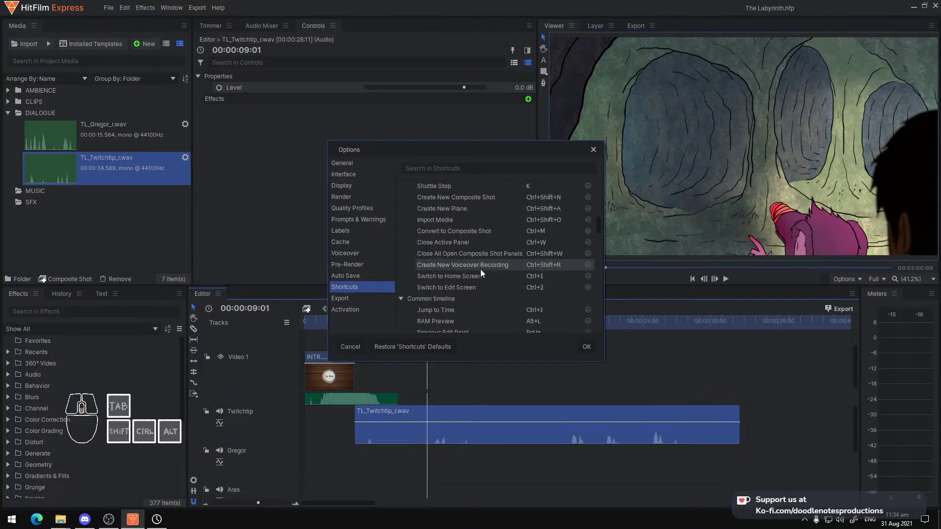
pyautogui.scroll(-2, 481, 269)
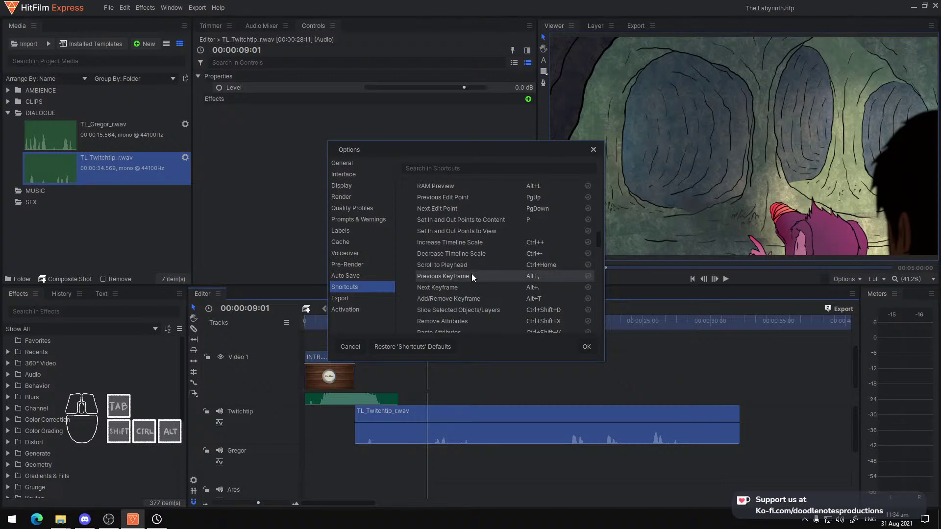
pyautogui.click(427, 166)
pyautogui.write('playhea')
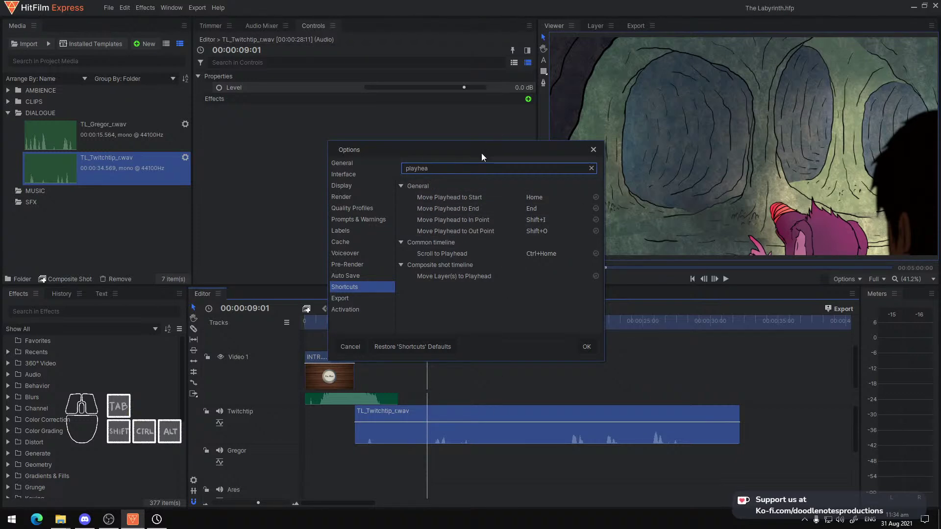
pyautogui.doubleClick(443, 163)
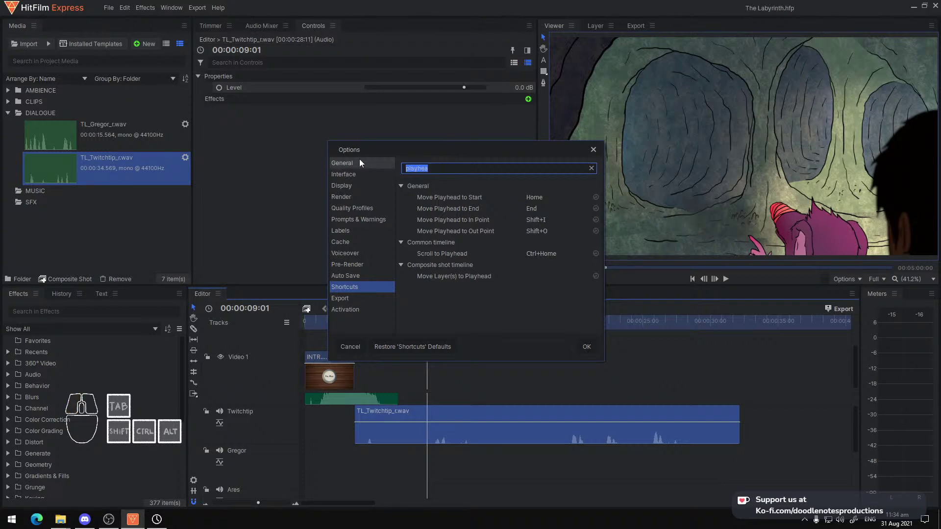
# Examine the full shortcut list, from the editor timeline tools to the viewer commands, for a way to split a clip
pyautogui.press('BackSpace')
pyautogui.scroll(-1, 495, 296)
pyautogui.scroll(-4, 495, 296)
pyautogui.scroll(-3, 495, 296)
pyautogui.scroll(-10, 495, 299)
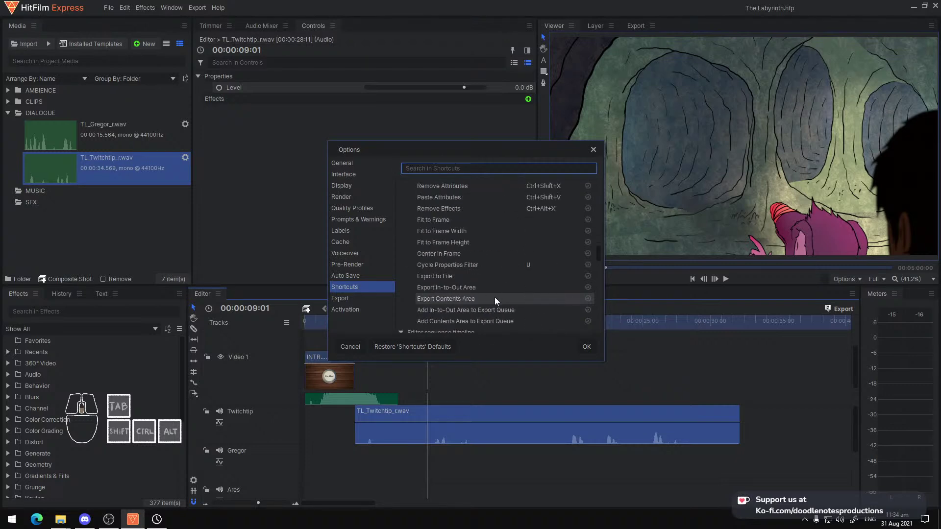
pyautogui.scroll(-2, 496, 297)
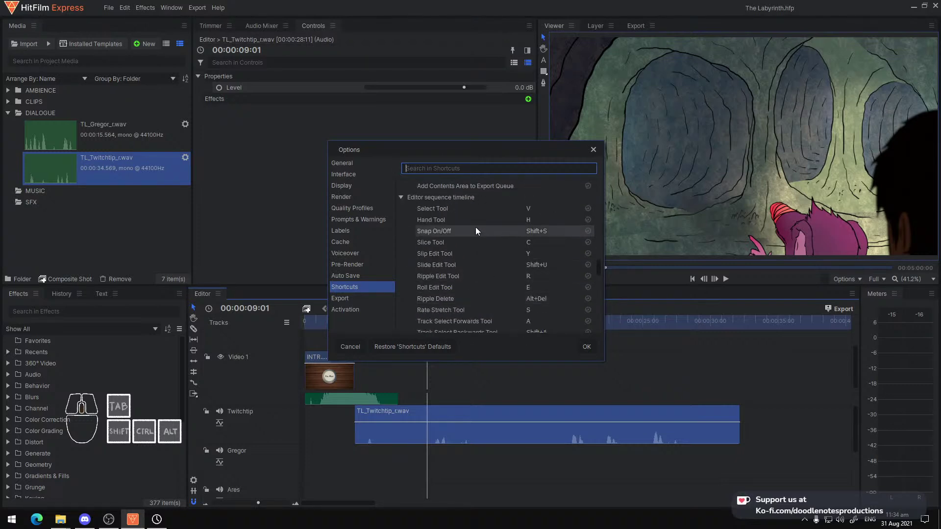
pyautogui.scroll(-1, 456, 235)
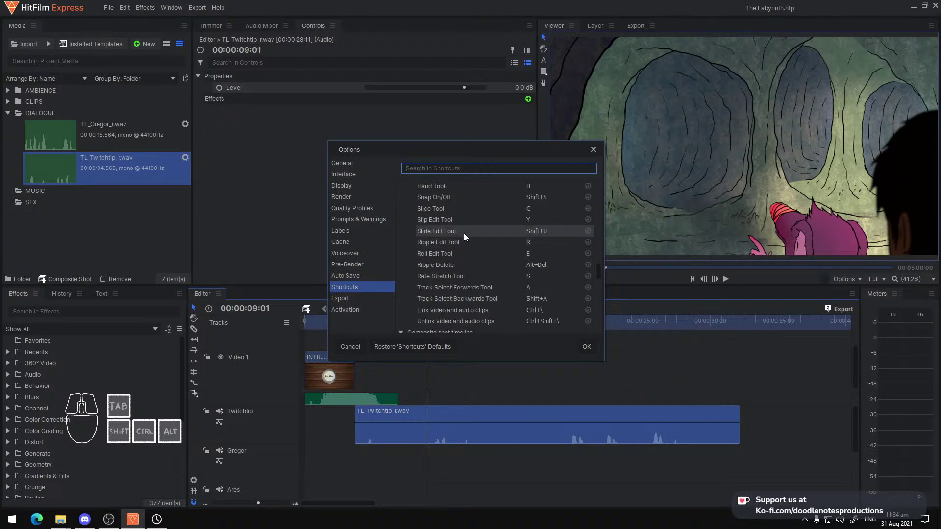
pyautogui.scroll(-1, 461, 263)
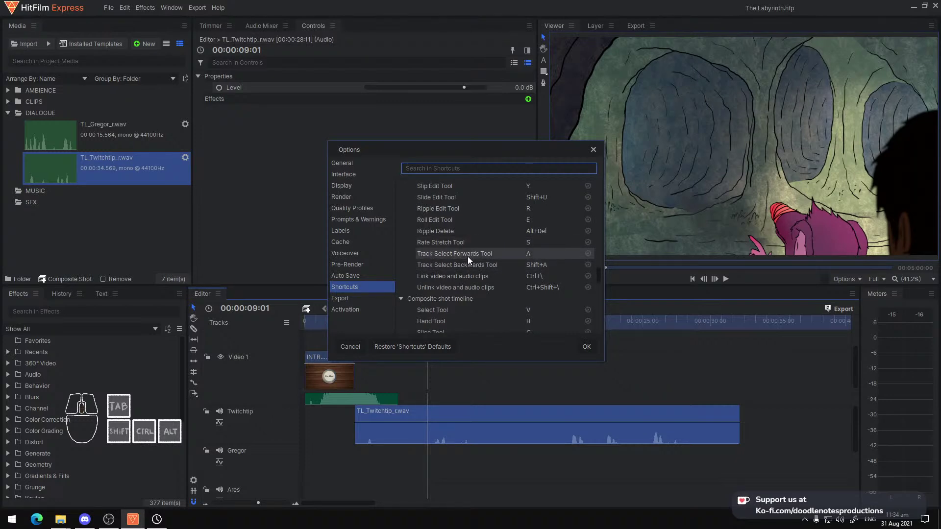
pyautogui.scroll(-3, 464, 222)
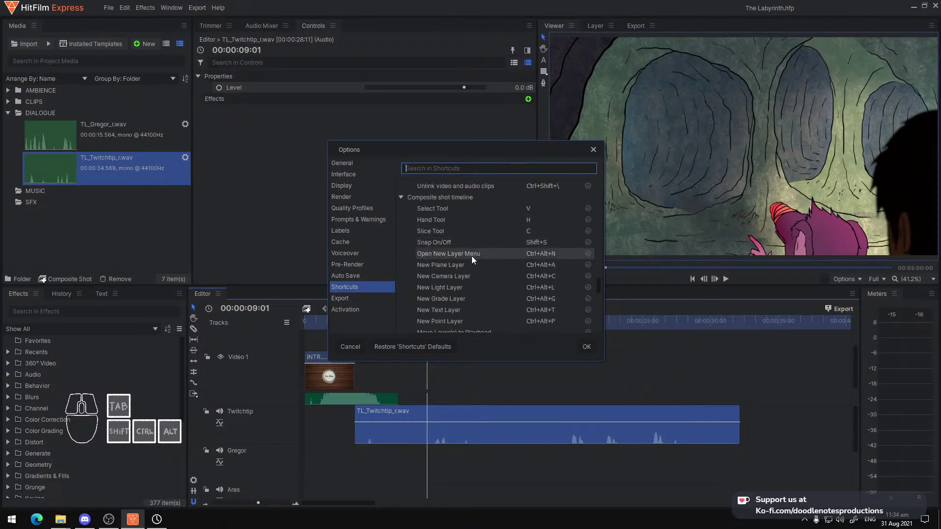
pyautogui.scroll(-1, 471, 257)
pyautogui.scroll(-1, 472, 268)
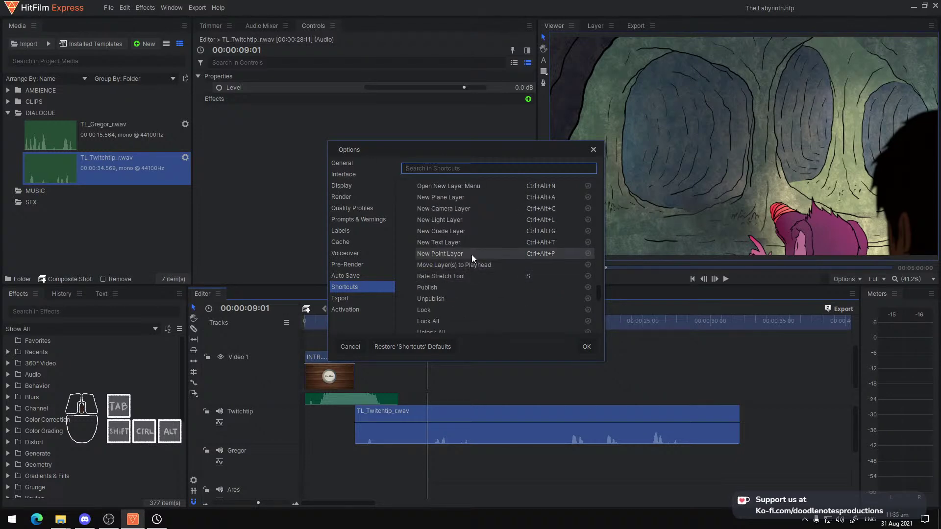
pyautogui.scroll(-1, 472, 274)
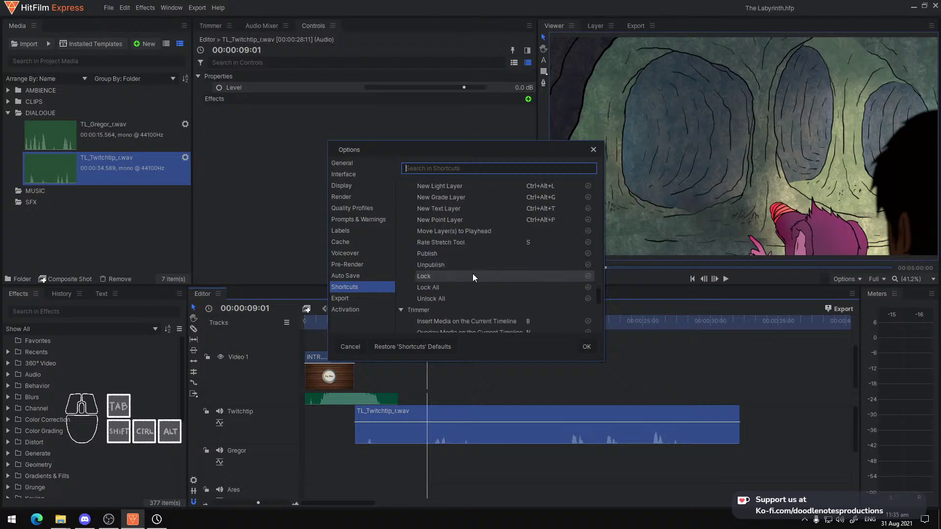
pyautogui.scroll(-2, 473, 276)
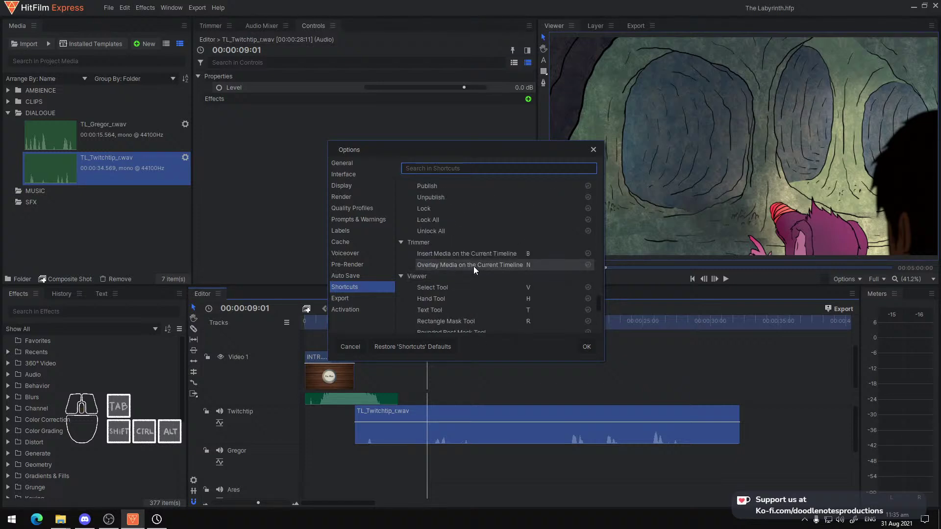
pyautogui.scroll(-1, 476, 263)
pyautogui.scroll(-2, 478, 271)
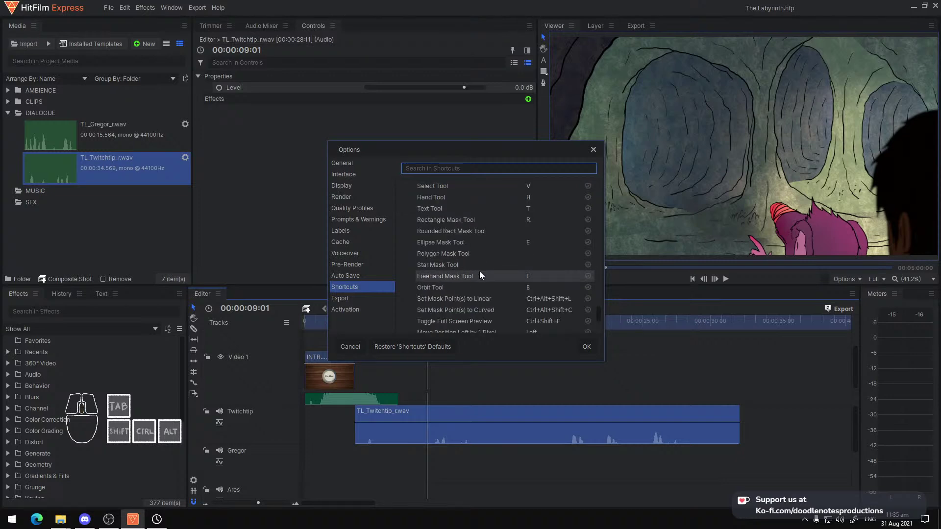
pyautogui.scroll(-3, 479, 288)
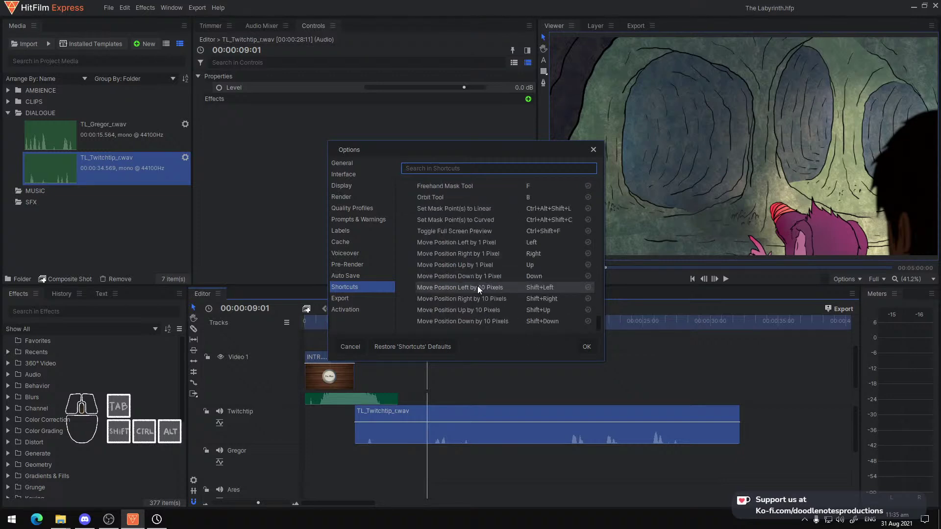
pyautogui.click(593, 151)
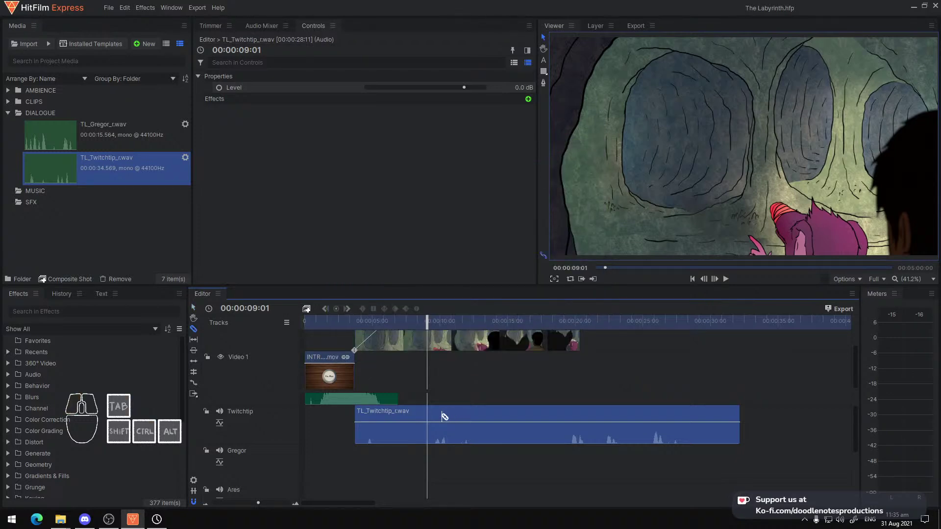
# Slice the Twitchtip clip at 00:00:09:01 and shorten the second piece to end at about 16 seconds
pyautogui.click(430, 413)
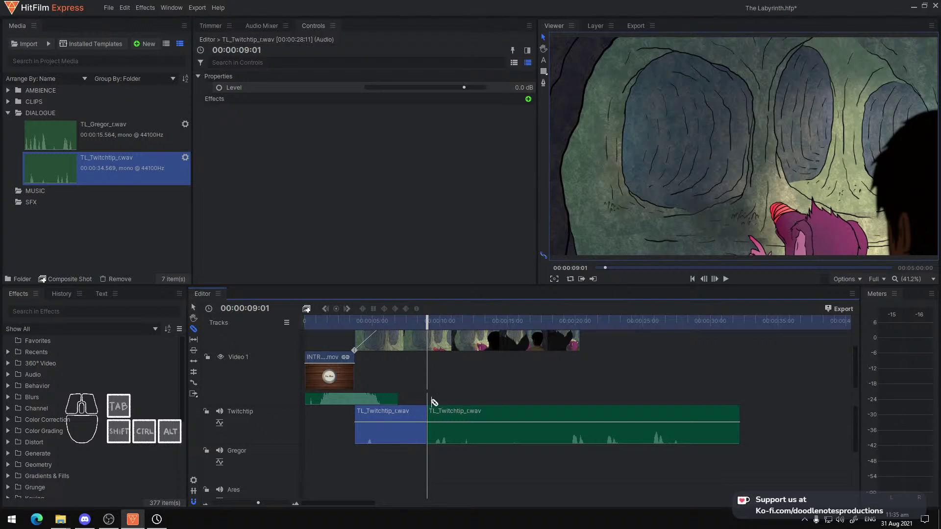
pyautogui.press('v')
pyautogui.moveTo(433, 415); pyautogui.dragTo(450, 454)
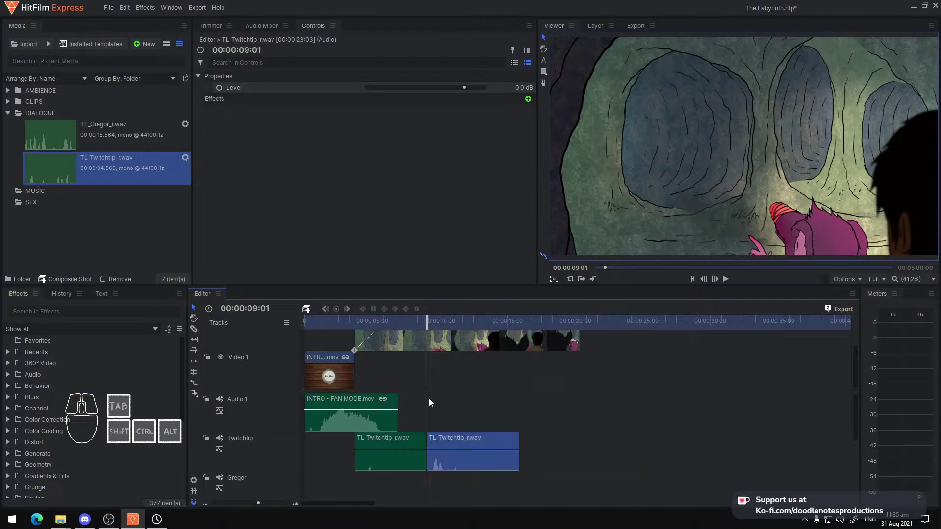
# Play the sequence from about 8 seconds to check the second Twitchtip piece against the picture
pyautogui.click(416, 323)
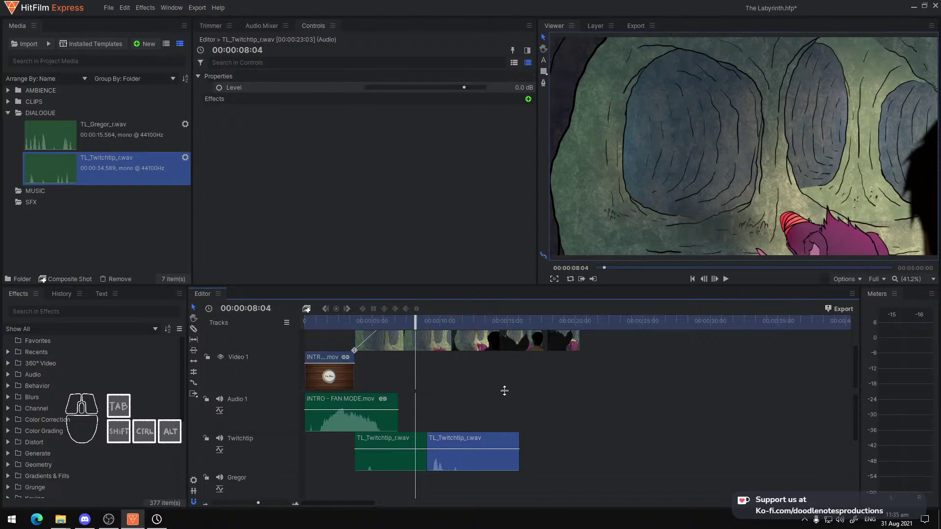
pyautogui.press('space')
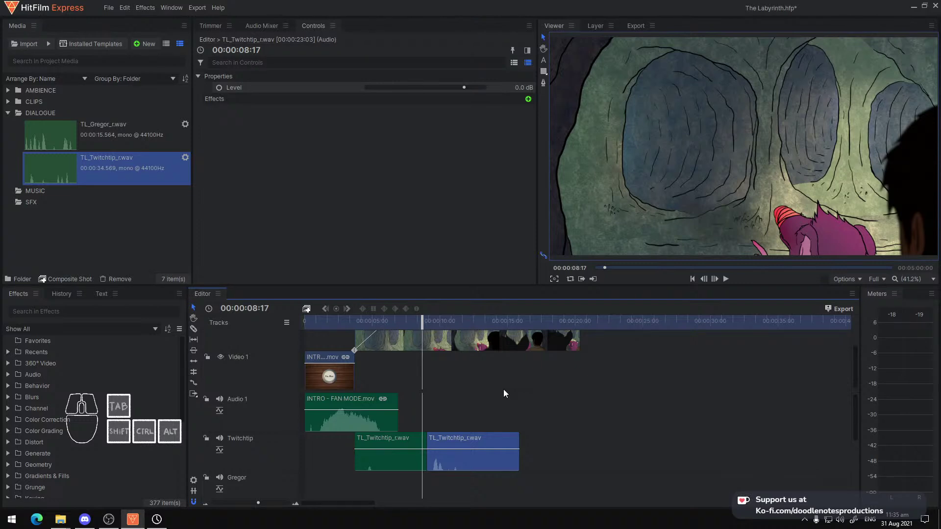
pyautogui.press('space')
pyautogui.press('space')
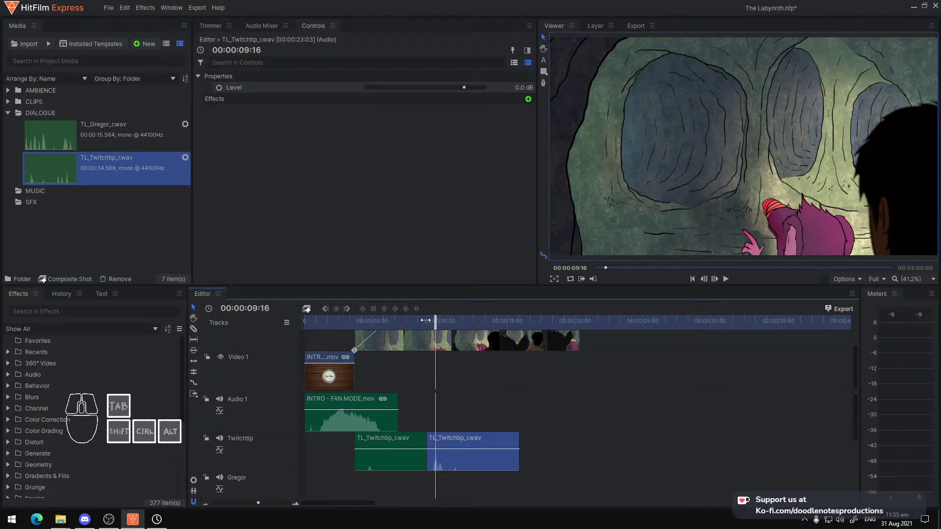
pyautogui.moveTo(427, 321); pyautogui.dragTo(422, 321)
pyautogui.press('space')
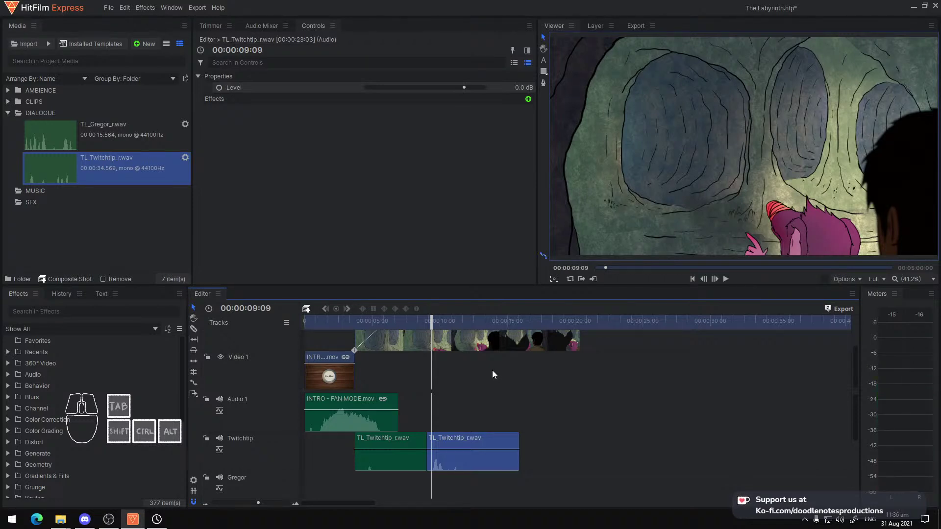
# Play the sequence from about 3 seconds to check the timing of the sliced Twitchtip dialogue
pyautogui.press('space')
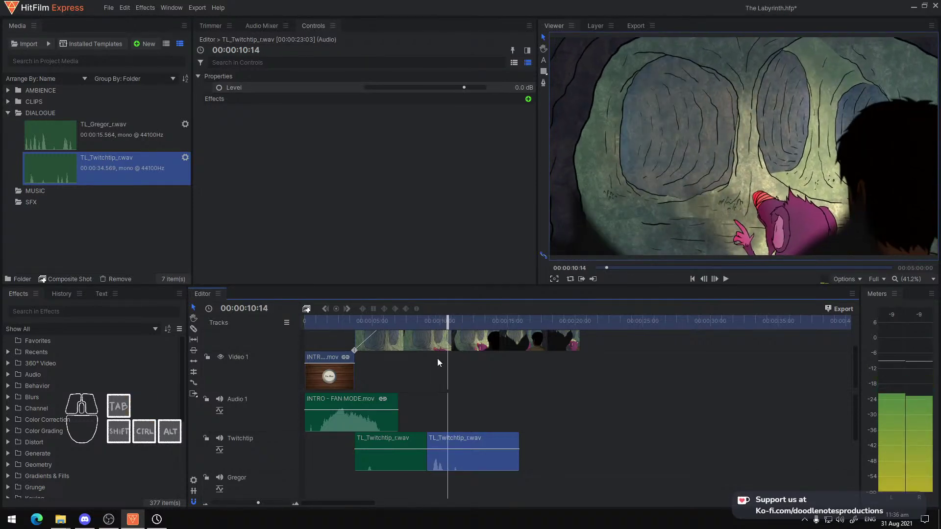
pyautogui.click(345, 325)
pyautogui.press('space')
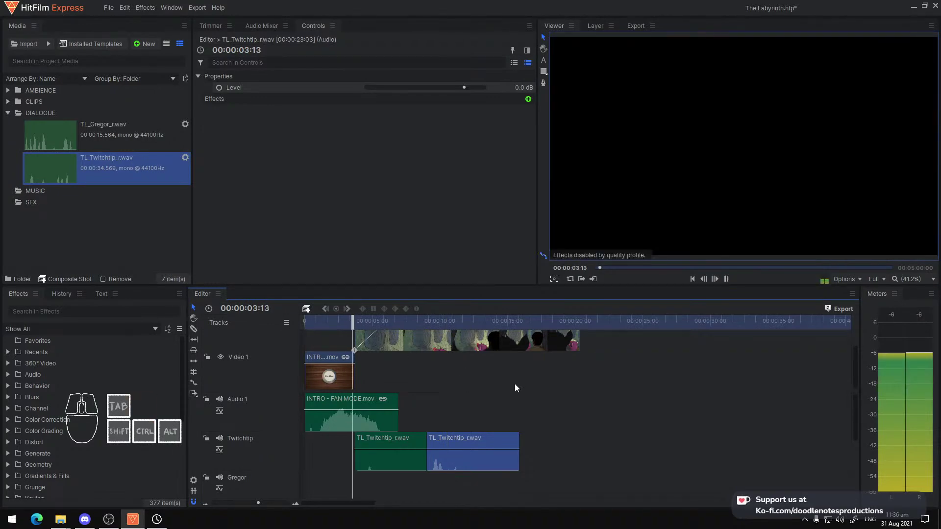
pyautogui.press('space')
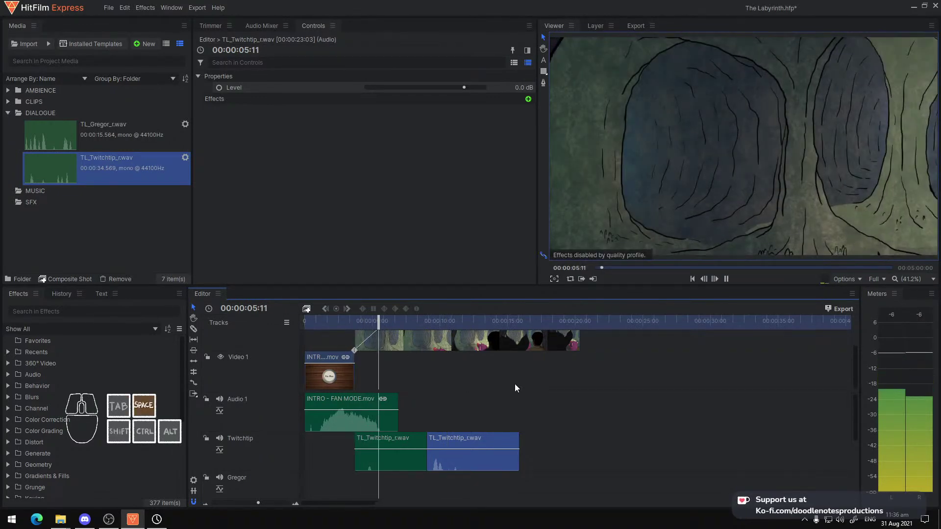
pyautogui.press('space')
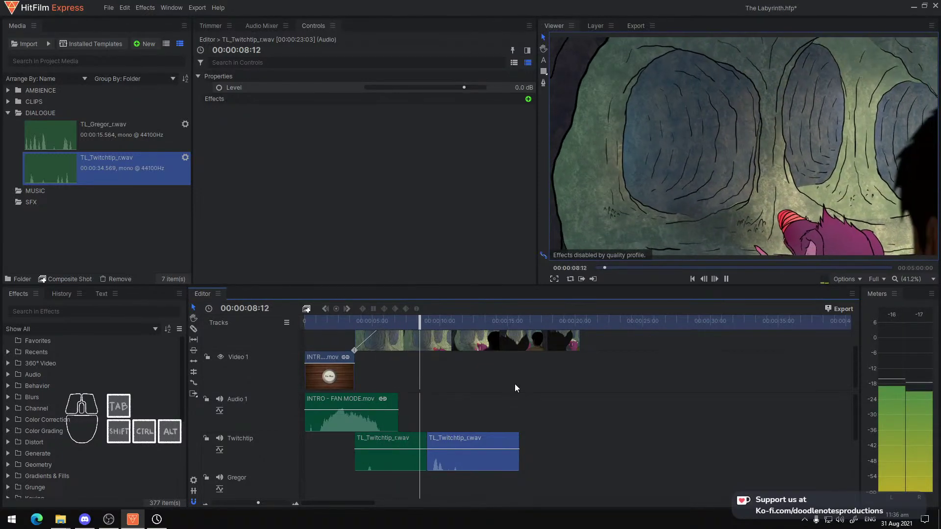
pyautogui.press('space')
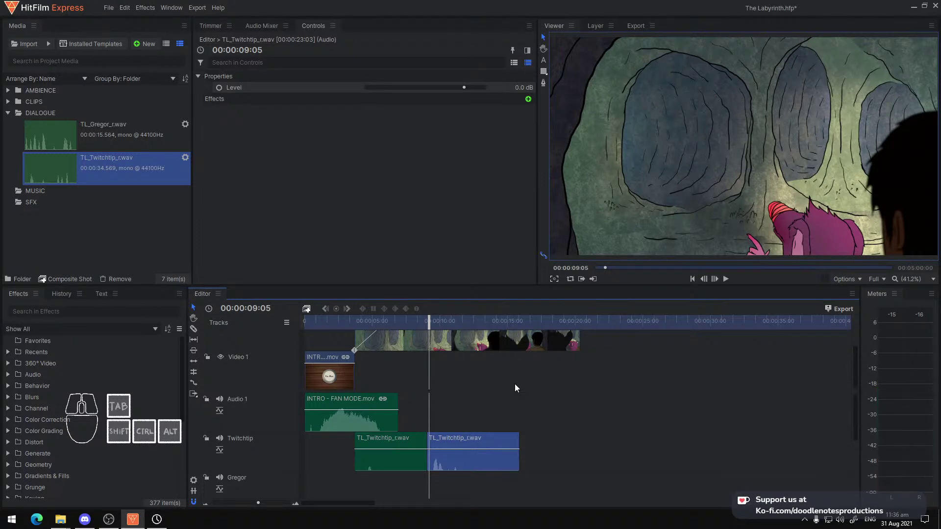
pyautogui.press('space')
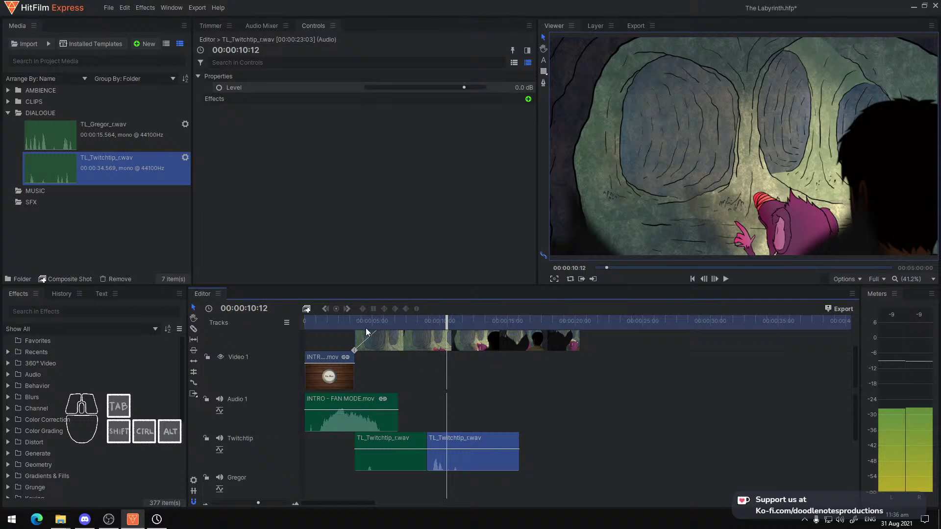
# Save the project and replay the sequence from about 3 seconds to check both Twitchtip pieces against the picture
pyautogui.click(344, 321)
pyautogui.hotkey('ctrl', 's')
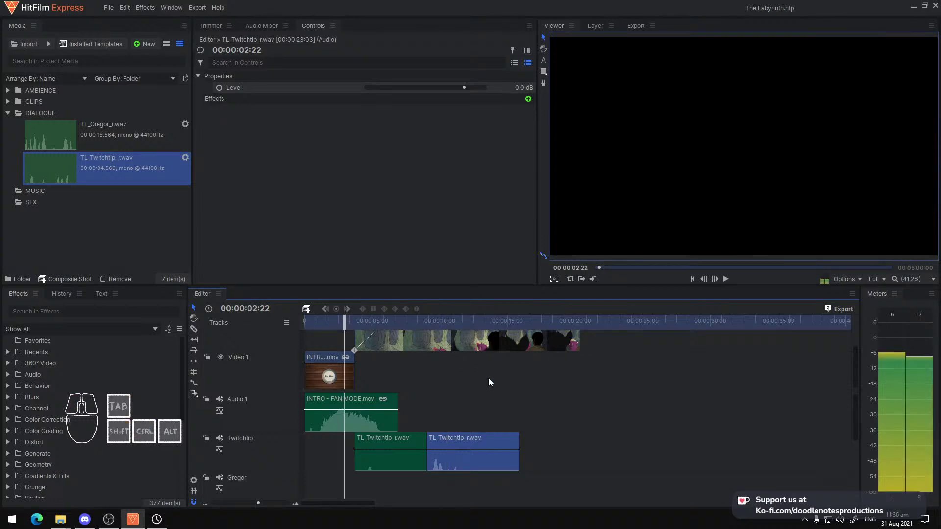
pyautogui.press('space')
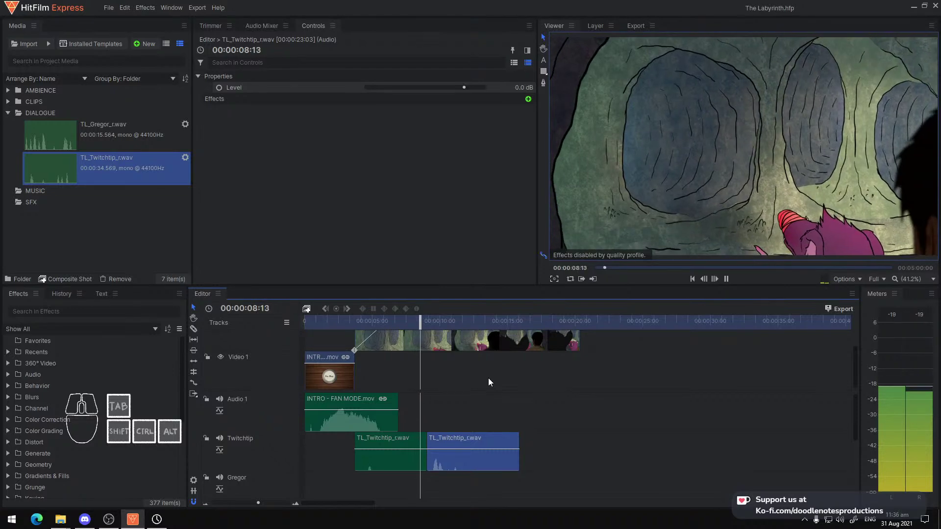
pyautogui.press('space')
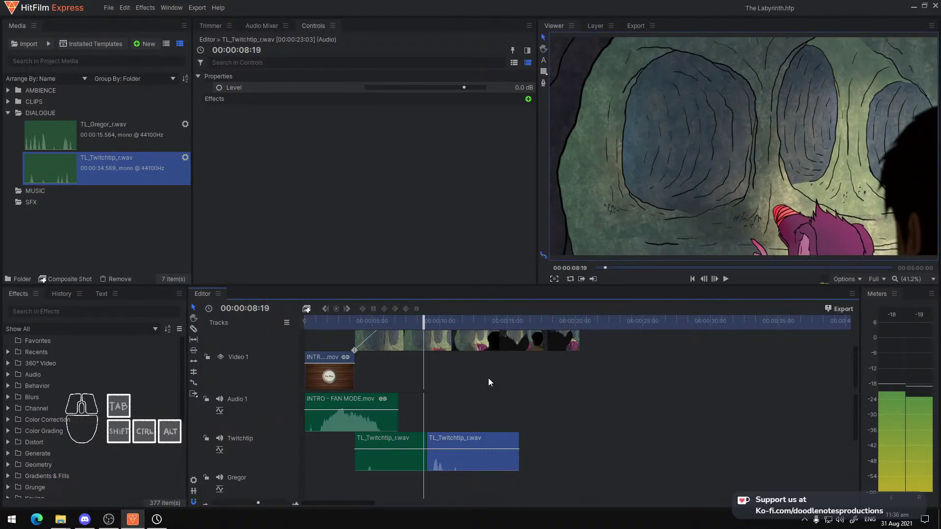
pyautogui.press('space')
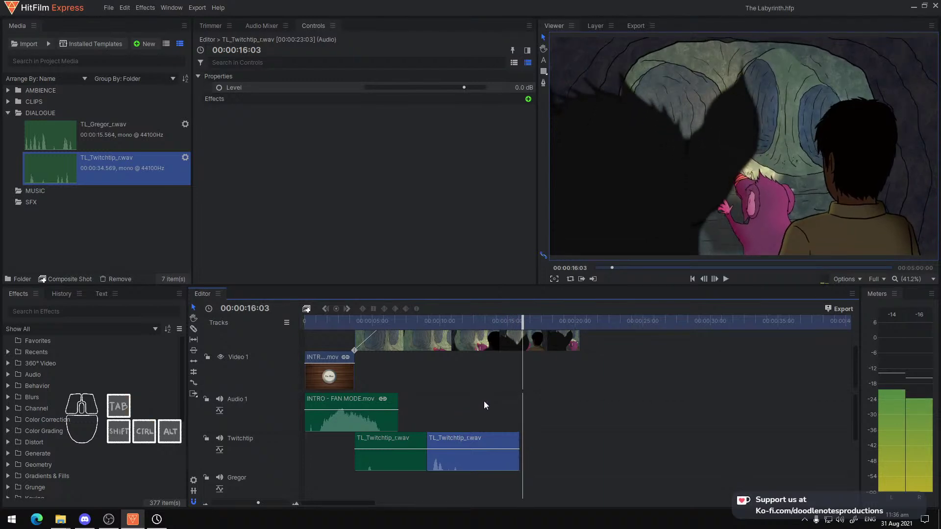
pyautogui.click(346, 336)
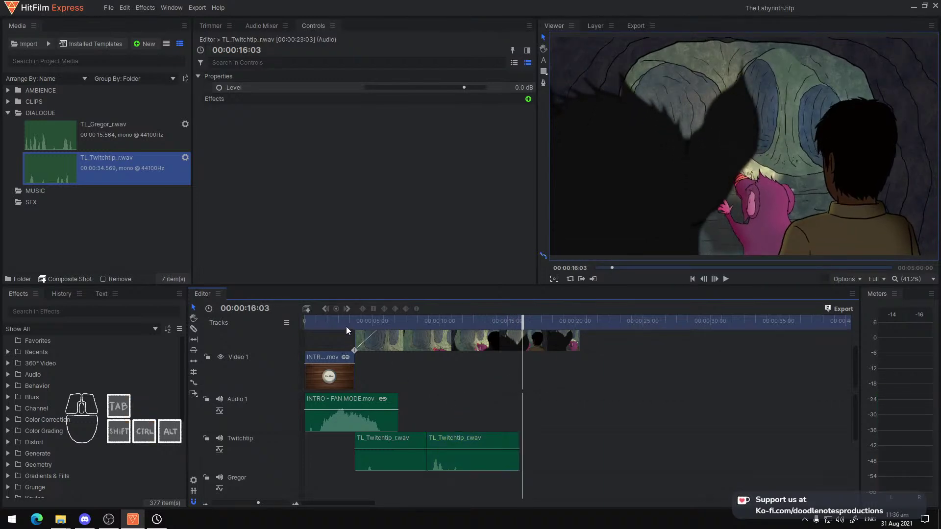
pyautogui.click(346, 324)
pyautogui.press('space')
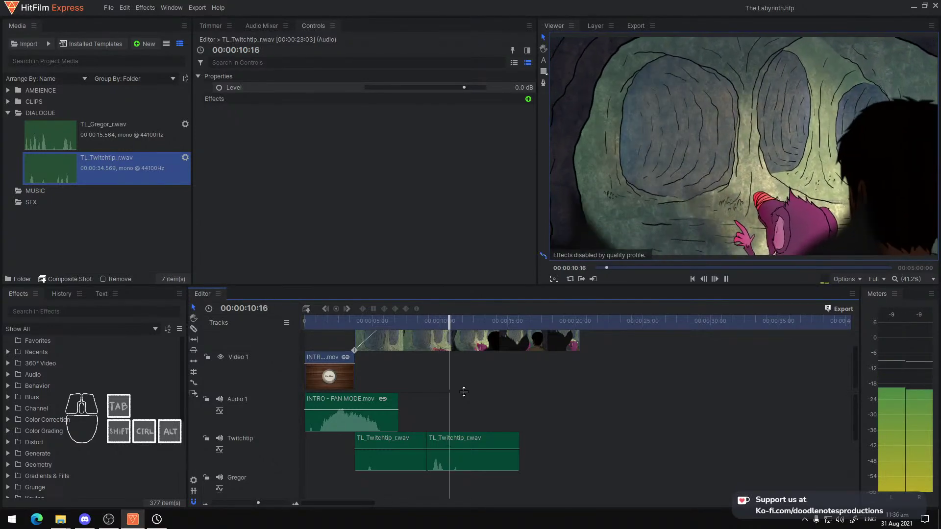
pyautogui.press('space')
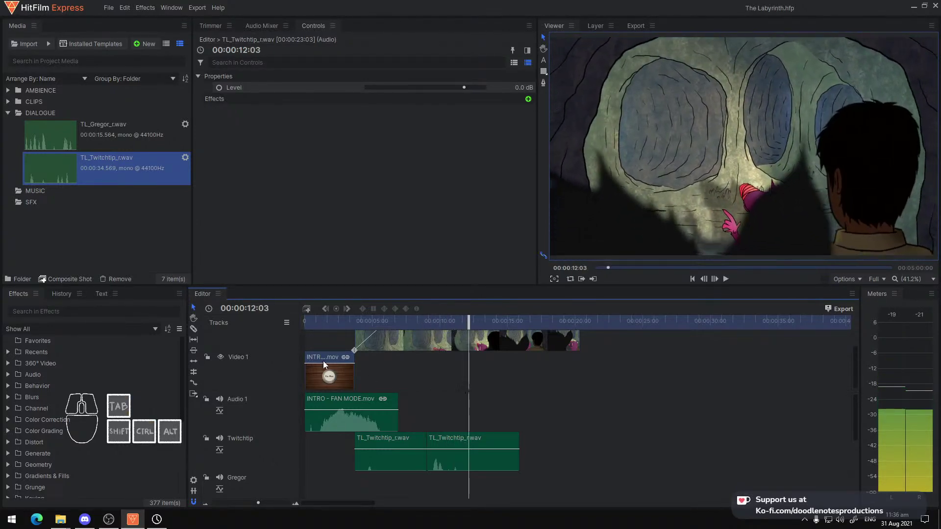
# Place TL_Gregor_r.wav on the Gregor track and shift it to start at about 10 seconds
pyautogui.click(101, 130)
pyautogui.scroll(-2, 388, 397)
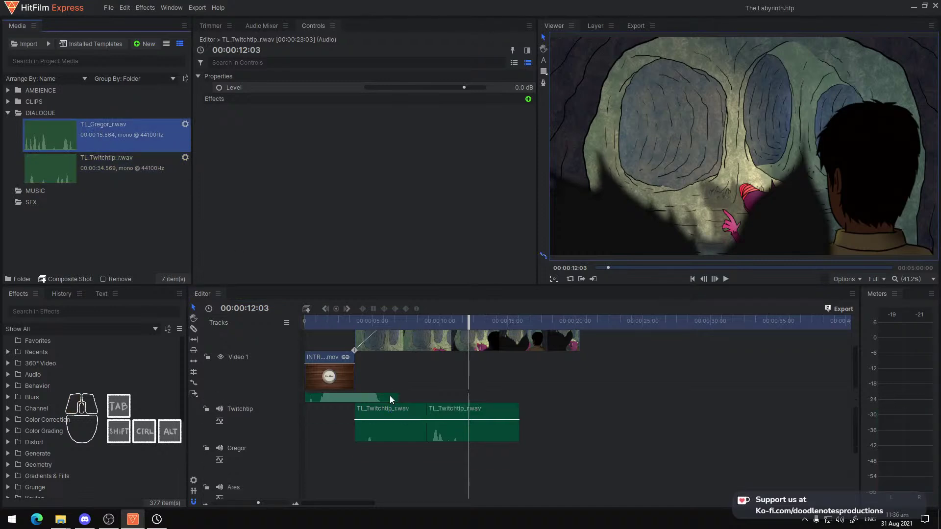
pyautogui.moveTo(98, 141); pyautogui.dragTo(446, 450)
pyautogui.press('space')
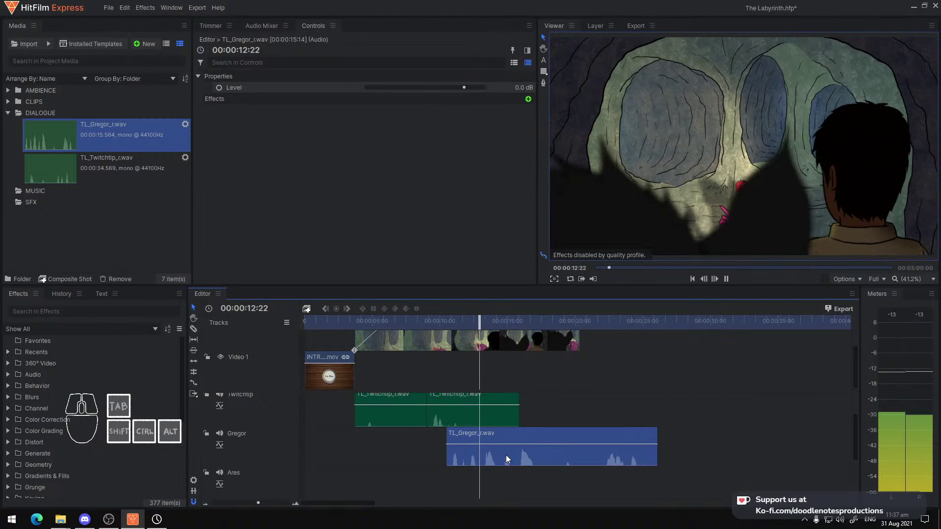
pyautogui.moveTo(507, 451)
pyautogui.mouseDown()
pyautogui.moveTo(495, 453)
pyautogui.moveTo(497, 445)
pyautogui.mouseUp()
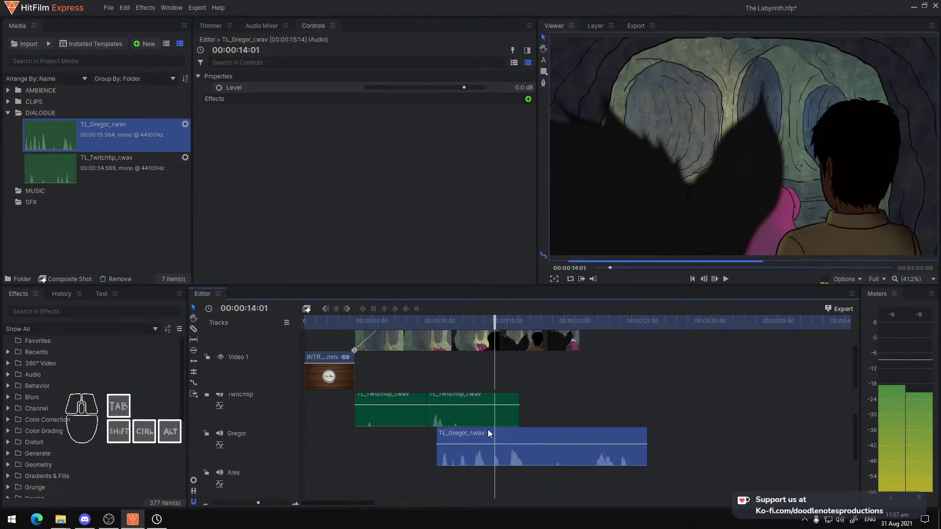
# Play Gregor's dialogue from about 9 seconds and replay its last lines from about 14 and 19 seconds
pyautogui.click(426, 322)
pyautogui.press('space')
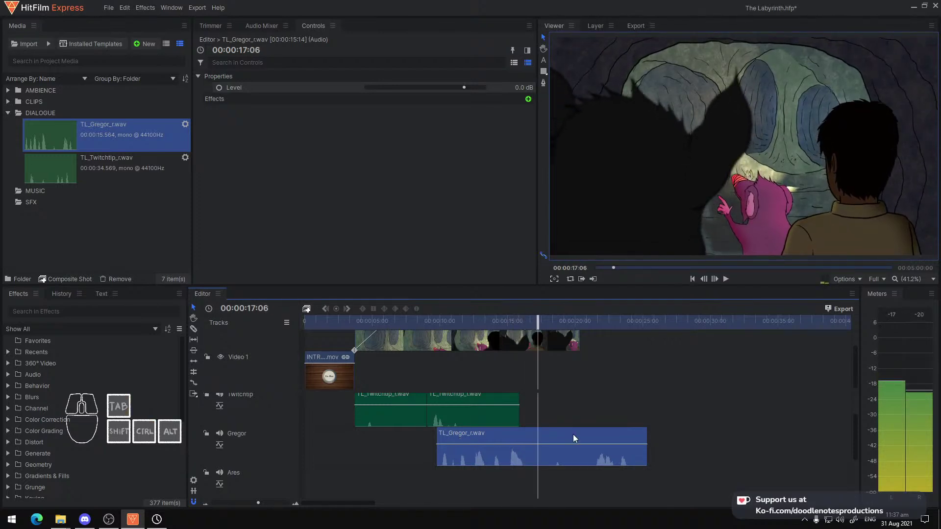
pyautogui.press('space')
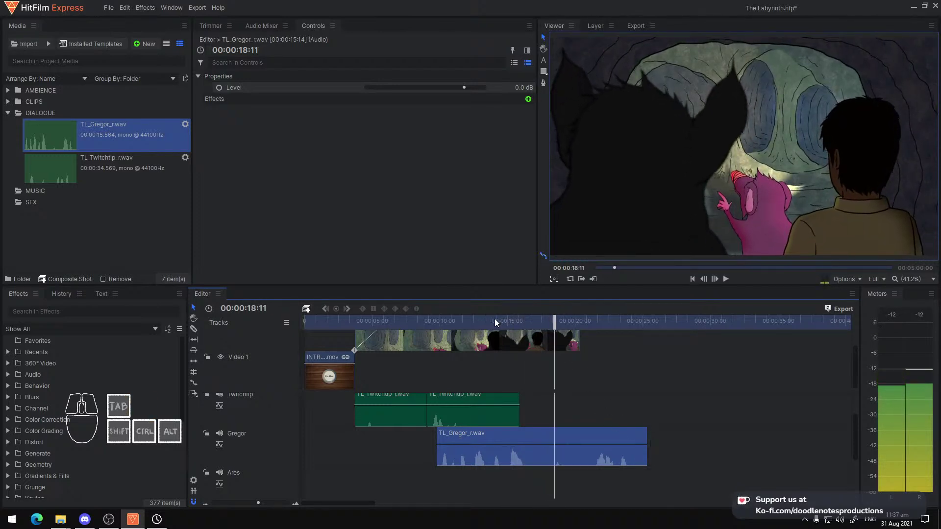
pyautogui.click(498, 321)
pyautogui.press('space')
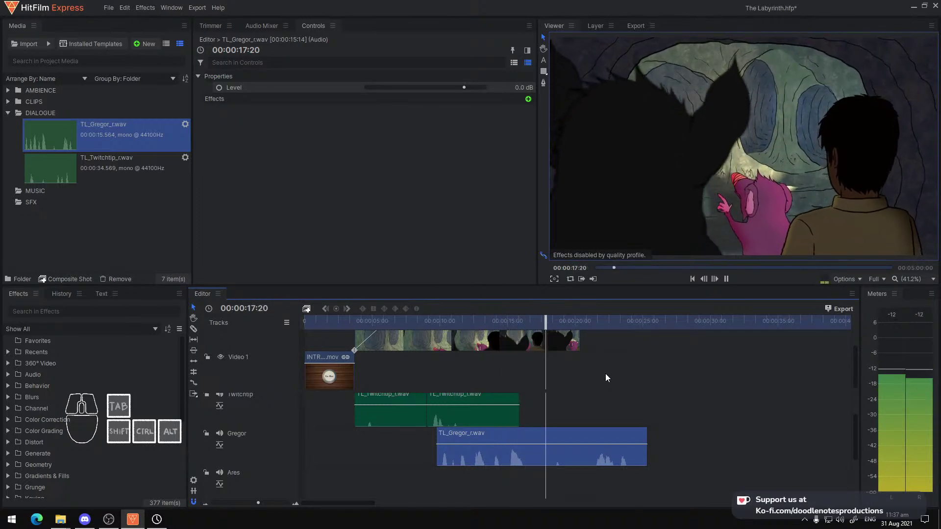
pyautogui.press('space')
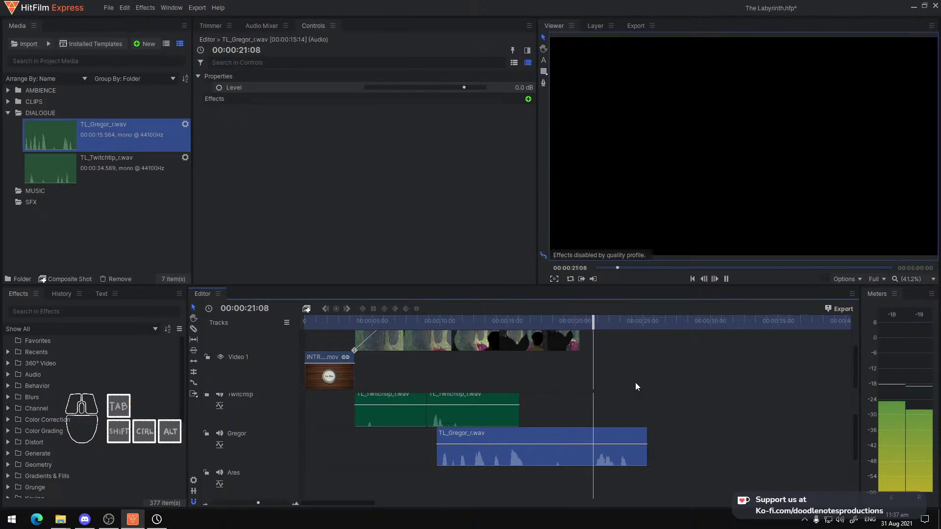
pyautogui.press('space')
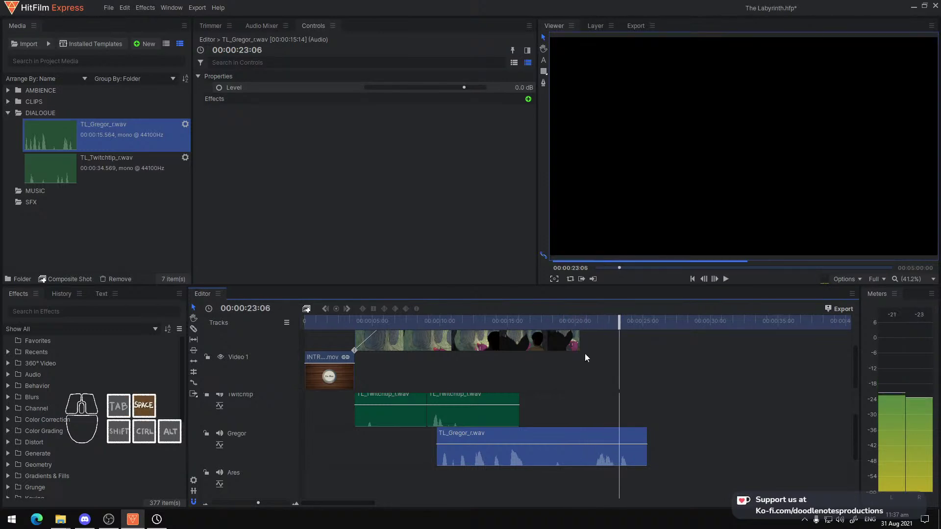
pyautogui.click(563, 324)
pyautogui.press('space')
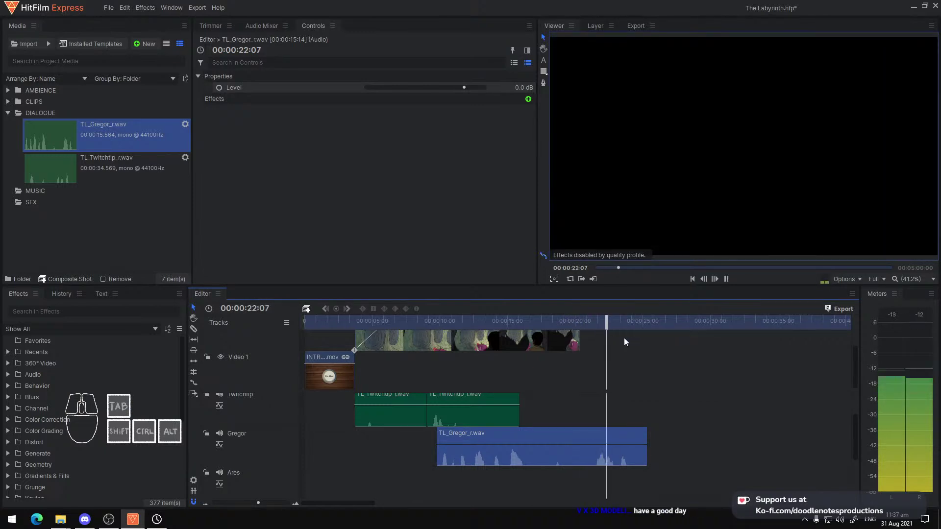
pyautogui.press('space')
# Play the sequence from the intro and trim the start of the Gregor clip to about 11 seconds
pyautogui.scroll(2, 636, 356)
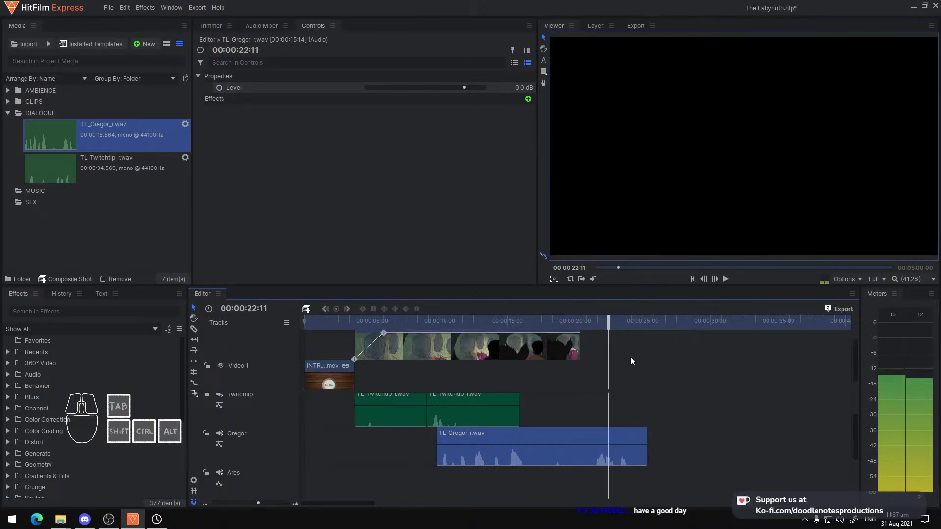
pyautogui.scroll(1, 598, 363)
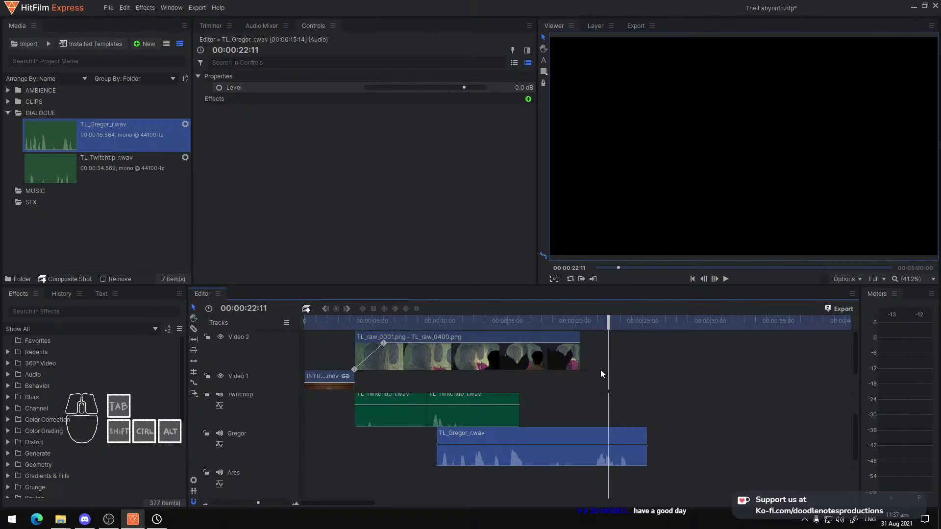
pyautogui.scroll(-1, 601, 373)
pyautogui.scroll(1, 601, 371)
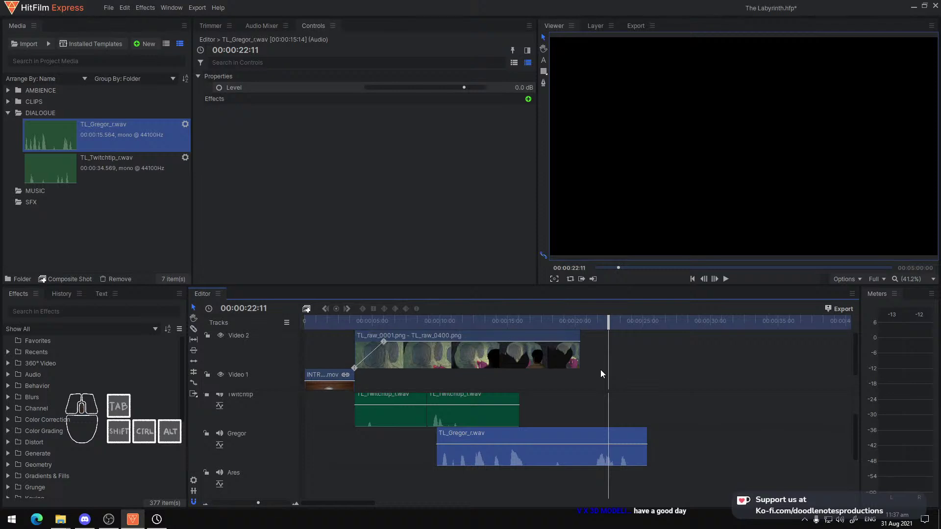
pyautogui.moveTo(352, 320); pyautogui.dragTo(278, 322)
pyautogui.press('space')
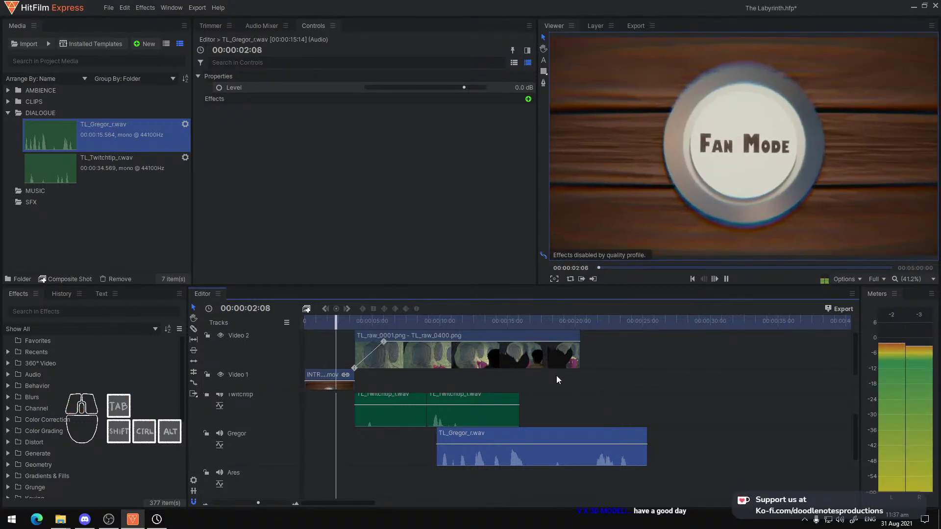
pyautogui.scroll(-1, 557, 376)
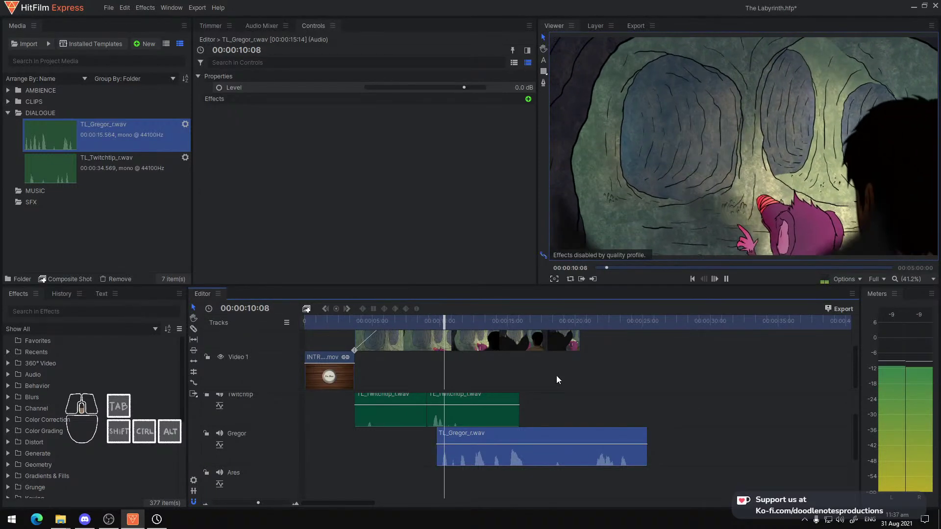
pyautogui.press('space')
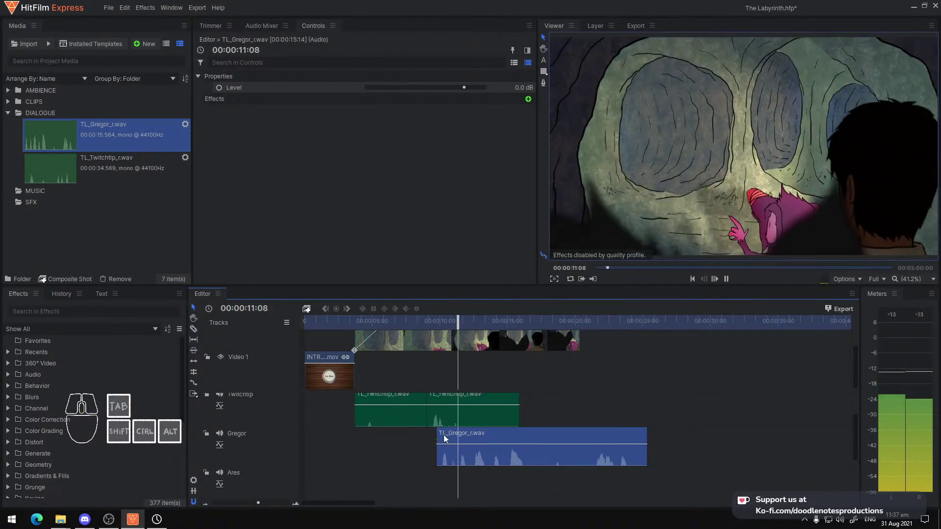
pyautogui.moveTo(435, 438); pyautogui.dragTo(457, 438)
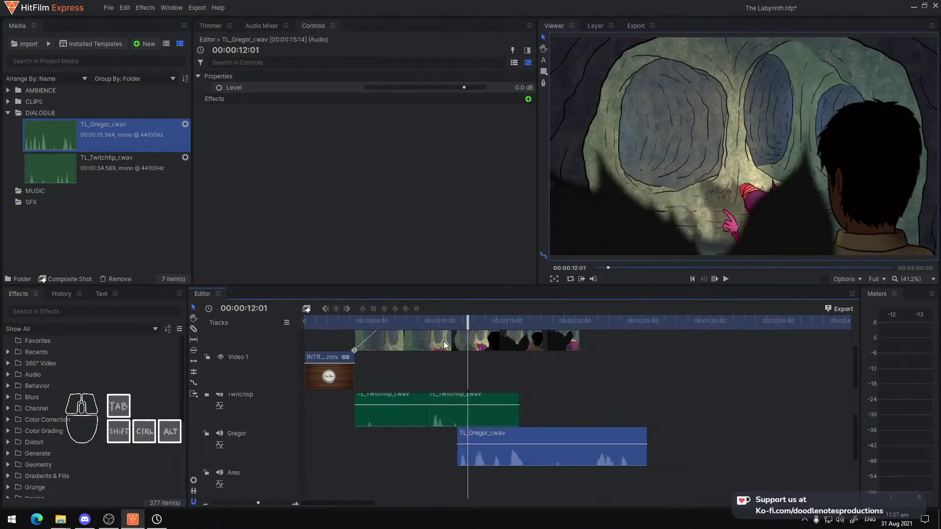
# Play from about 10 seconds to the end of Gregor's dialogue and add the Beeg Bug Island end card on Video 1 at 00:00:24:21
pyautogui.click(441, 326)
pyautogui.press('space')
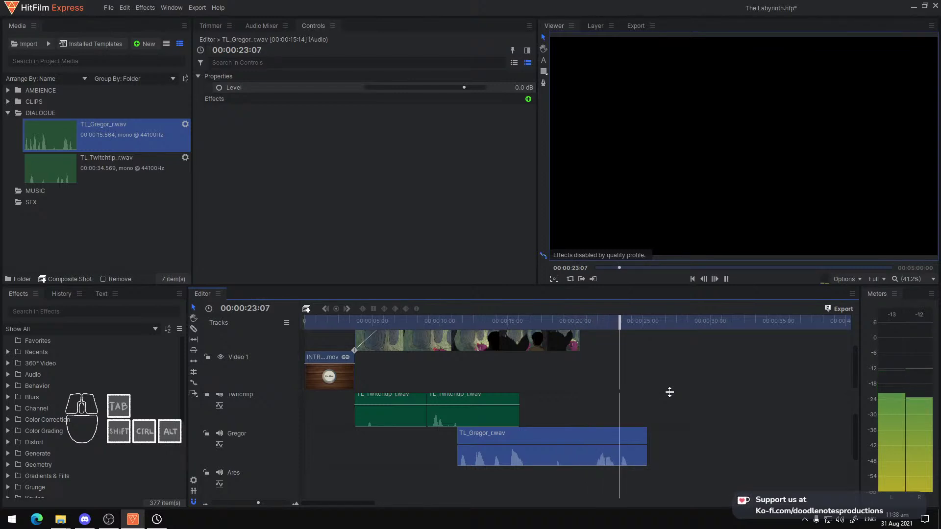
pyautogui.press('space')
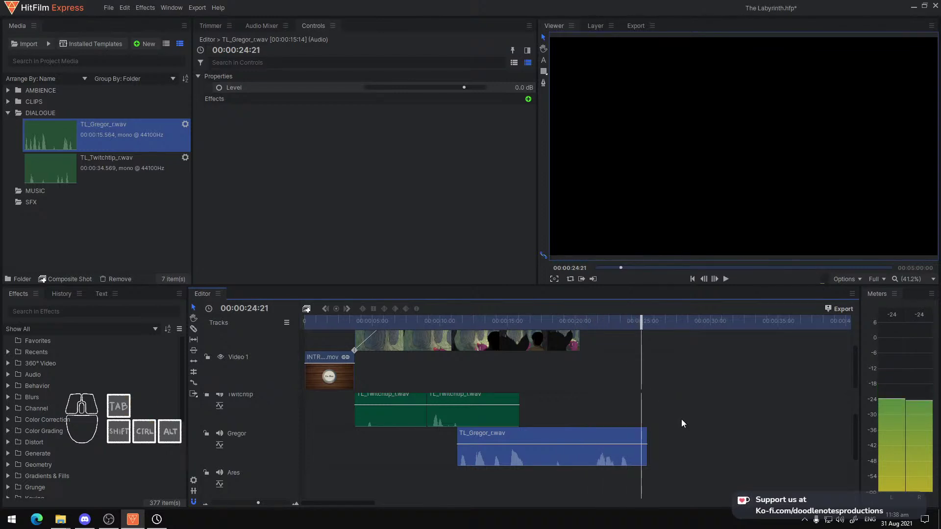
pyautogui.click(8, 102)
pyautogui.click(54, 136)
pyautogui.moveTo(67, 136); pyautogui.dragTo(642, 355)
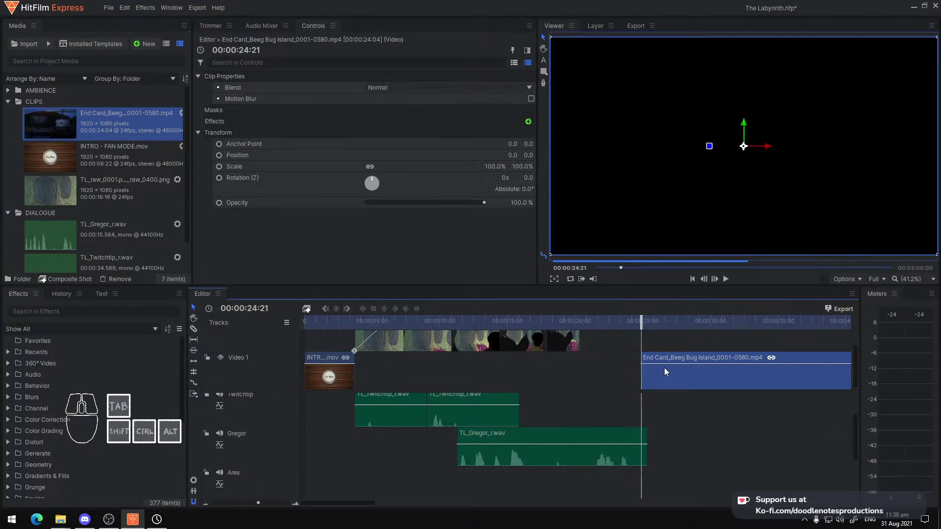
pyautogui.scroll(2, 651, 410)
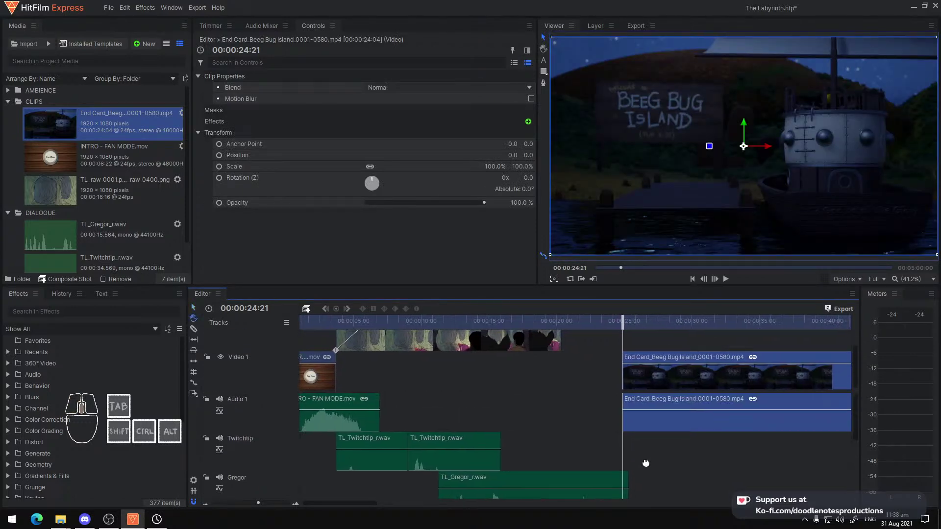
# Move the end card to start at about 24 seconds and play the change from Gregor's last line into it
pyautogui.click(584, 320)
pyautogui.press('space')
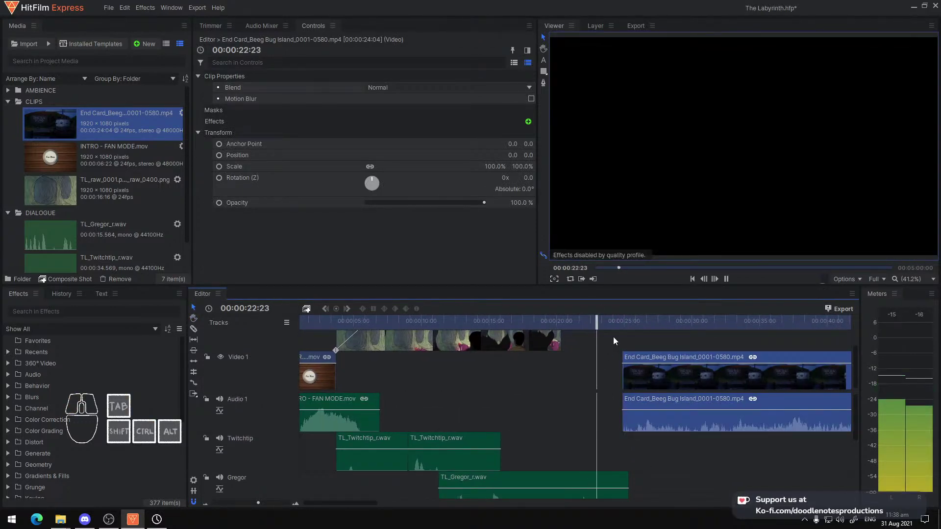
pyautogui.moveTo(669, 375); pyautogui.dragTo(657, 376)
pyautogui.click(613, 319)
pyautogui.press('space')
pyautogui.press('space')
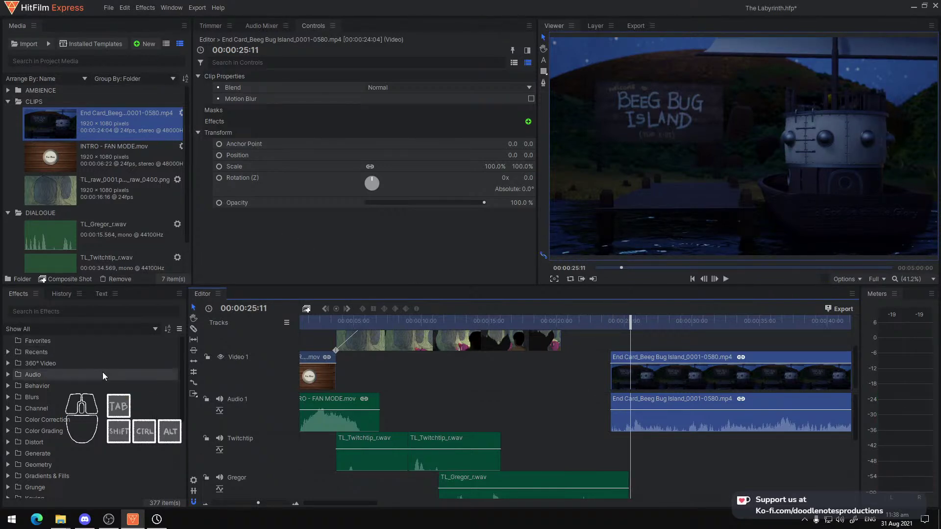
# Add an Additive Dissolve video transition to the start of the Beeg Bug Island end card on Video 1
pyautogui.scroll(-4, 105, 381)
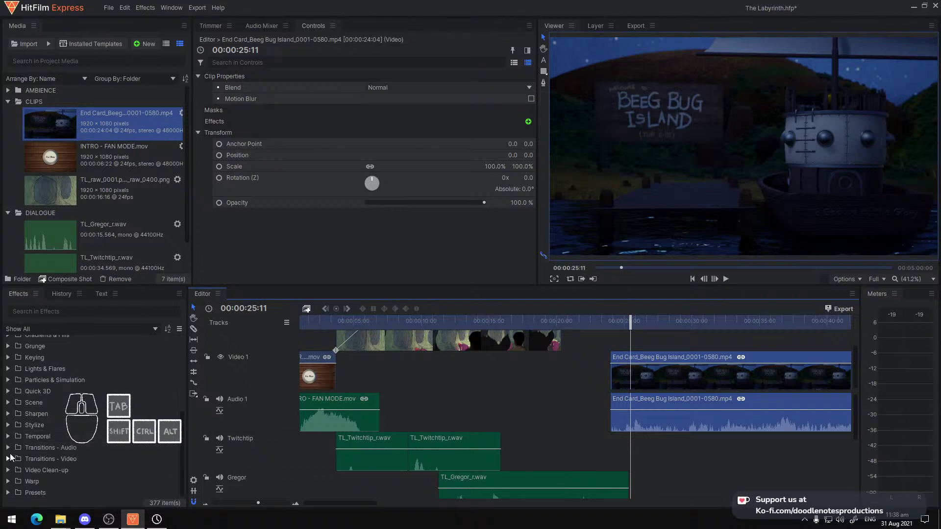
pyautogui.doubleClick(49, 458)
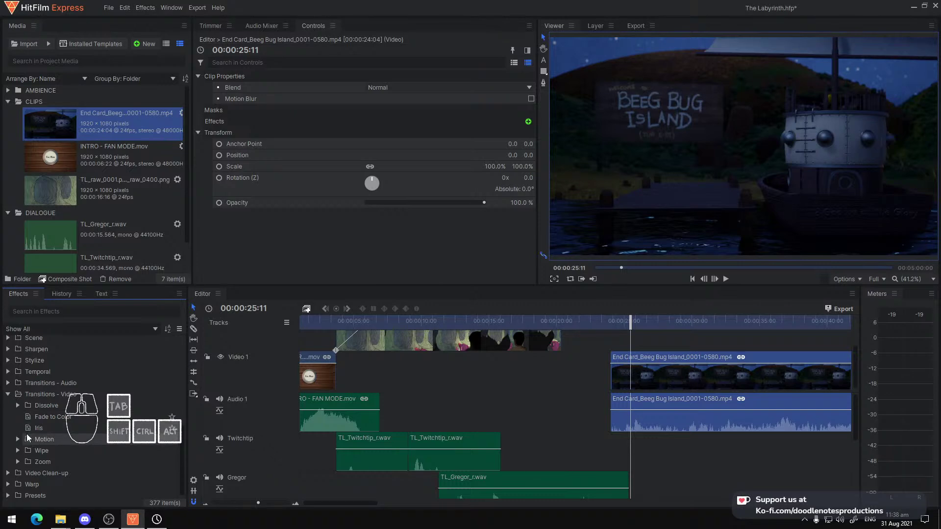
pyautogui.click(18, 407)
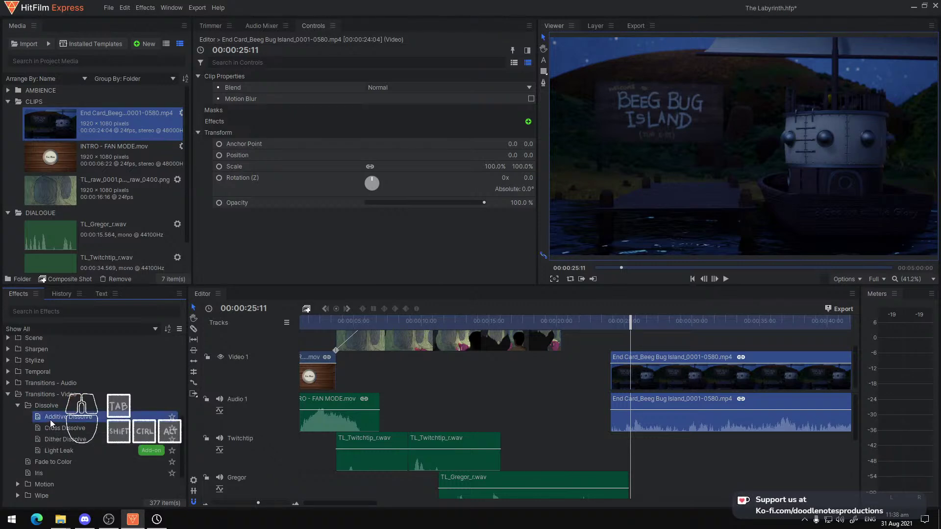
pyautogui.moveTo(47, 420); pyautogui.dragTo(79, 422)
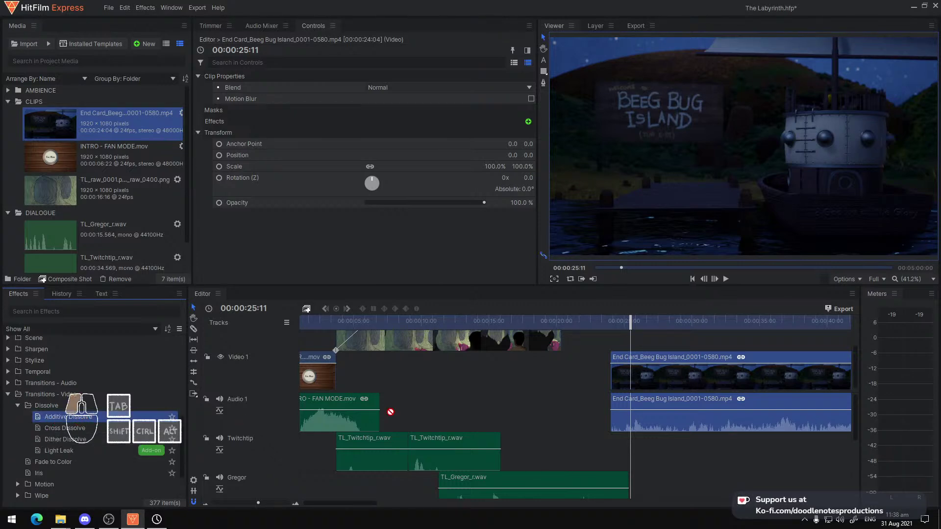
pyautogui.moveTo(391, 412); pyautogui.dragTo(628, 357)
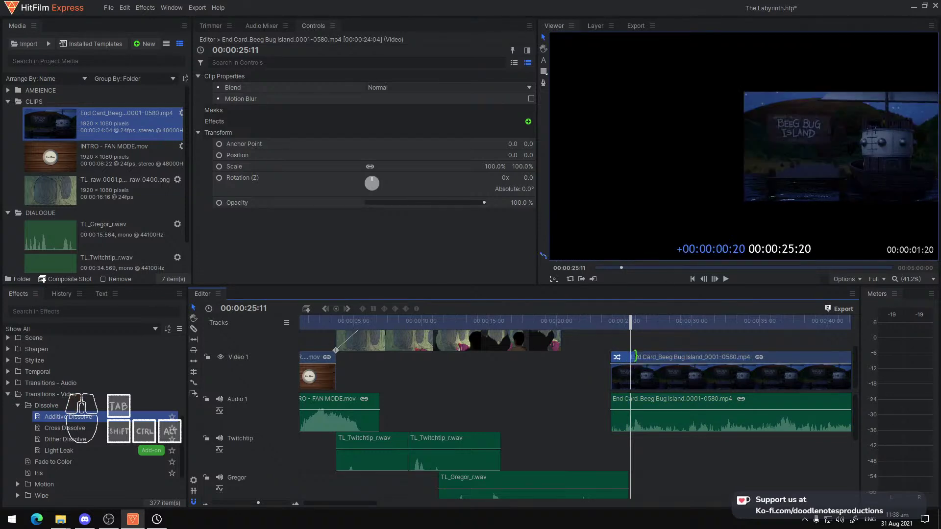
# Lengthen the end card's Additive Dissolve to about 3.5 seconds and play the sequence through it
pyautogui.click(605, 322)
pyautogui.press('space')
pyautogui.press('space')
pyautogui.moveTo(635, 359); pyautogui.dragTo(648, 359)
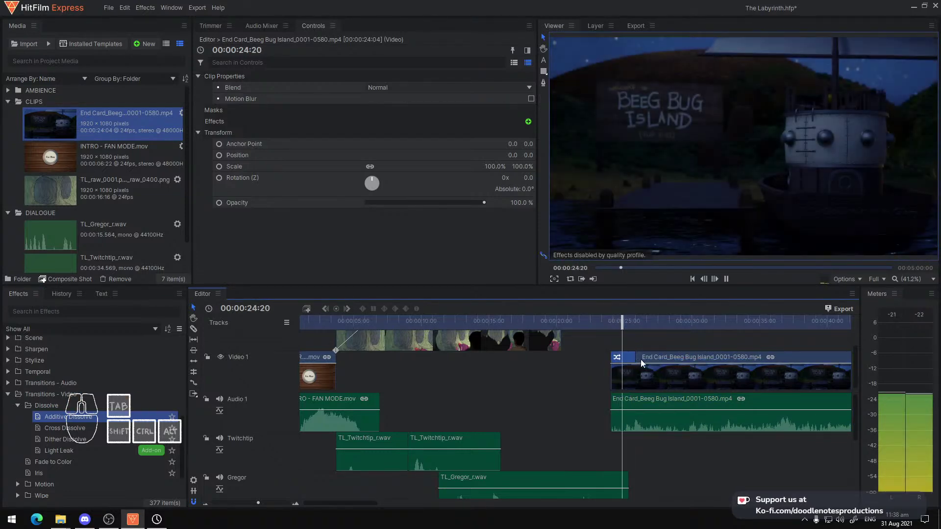
pyautogui.click(603, 323)
pyautogui.press('space')
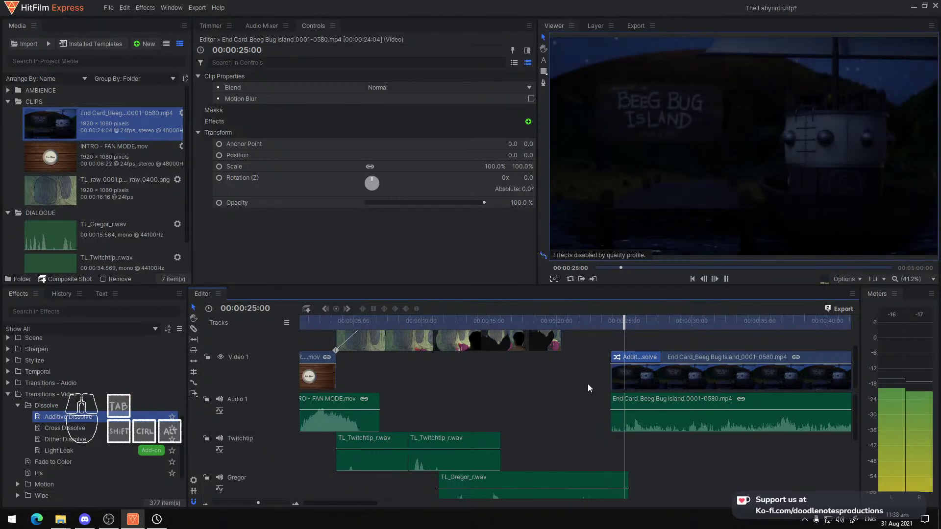
pyautogui.press('space')
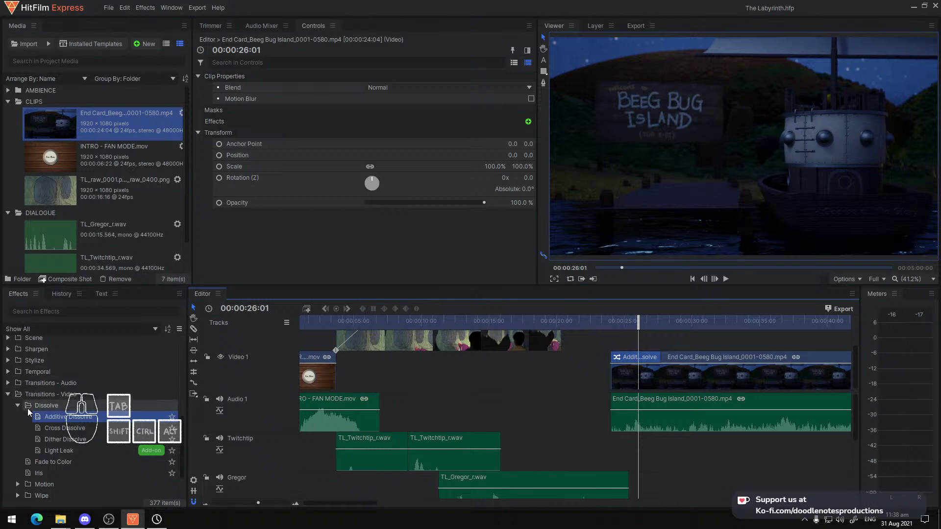
# Add an audio Fade to the start of the end card's sound on Audio 1, match it to the dissolve's length, and play it
pyautogui.click(8, 383)
pyautogui.click(37, 395)
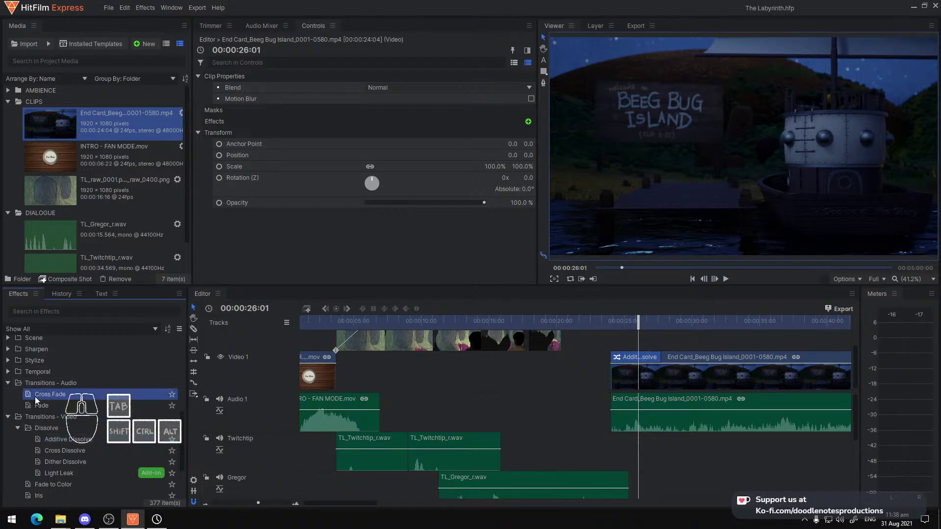
pyautogui.moveTo(339, 403); pyautogui.dragTo(637, 414)
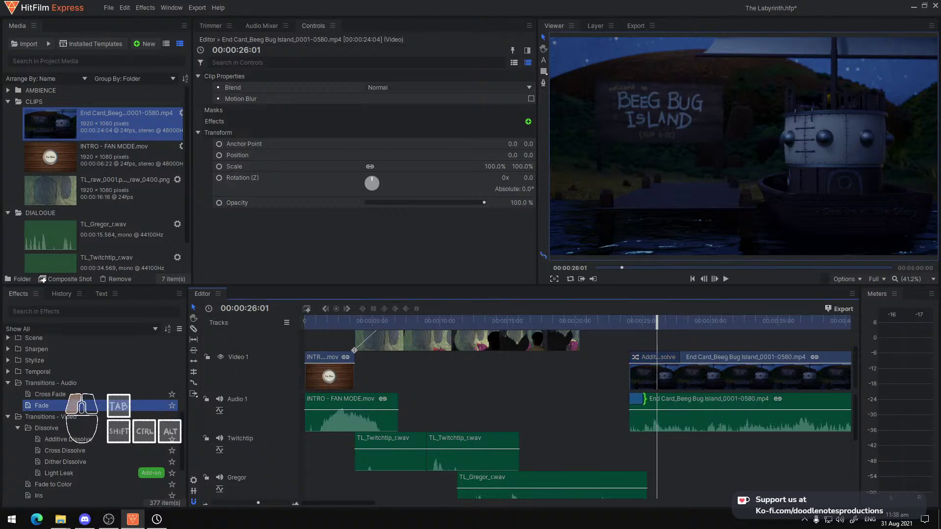
pyautogui.click(612, 320)
pyautogui.press('space')
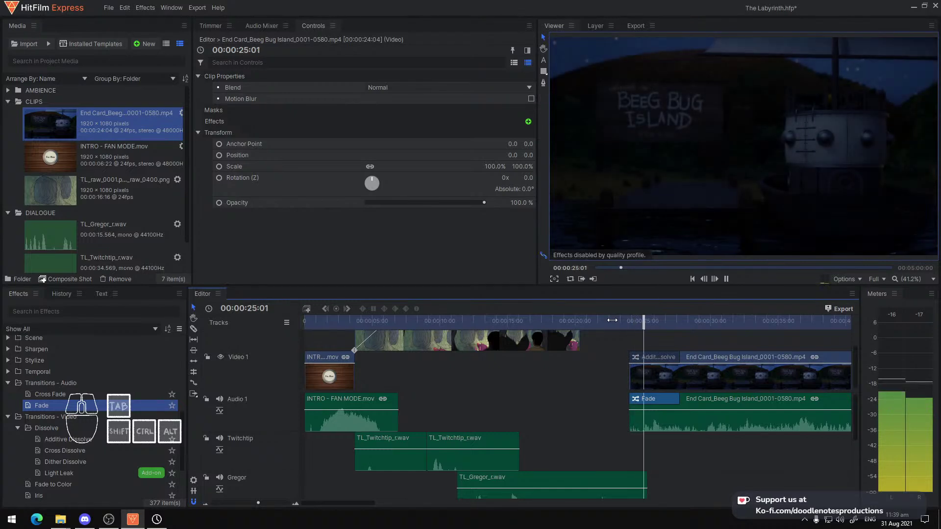
pyautogui.press('space')
pyautogui.moveTo(692, 450); pyautogui.dragTo(678, 407)
pyautogui.press('space')
pyautogui.press('space')
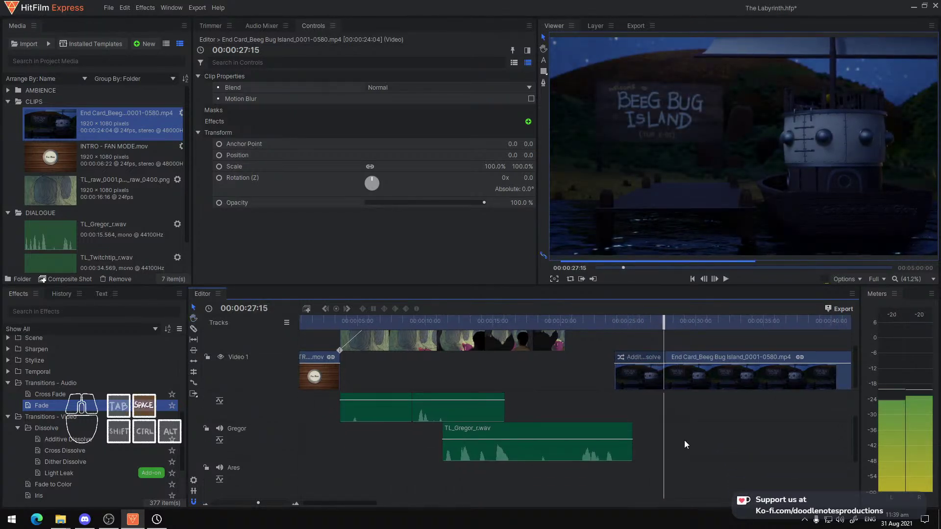
# Slice the ES_Cave Atmosphere clip on AMBIENCE 1 at 00:00:27:15, delete the part after the cut, and save the project
pyautogui.scroll(-2, 684, 437)
pyautogui.click(688, 454)
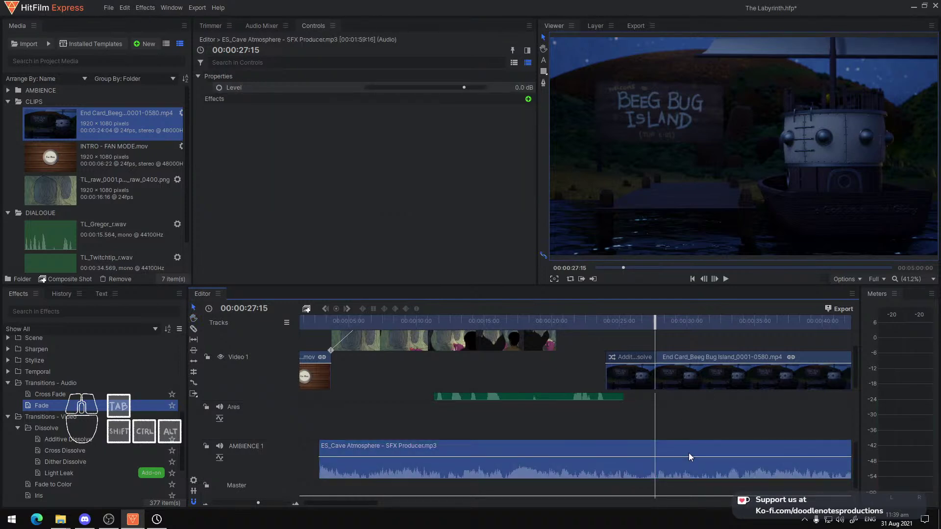
pyautogui.press('c')
pyautogui.click(657, 450)
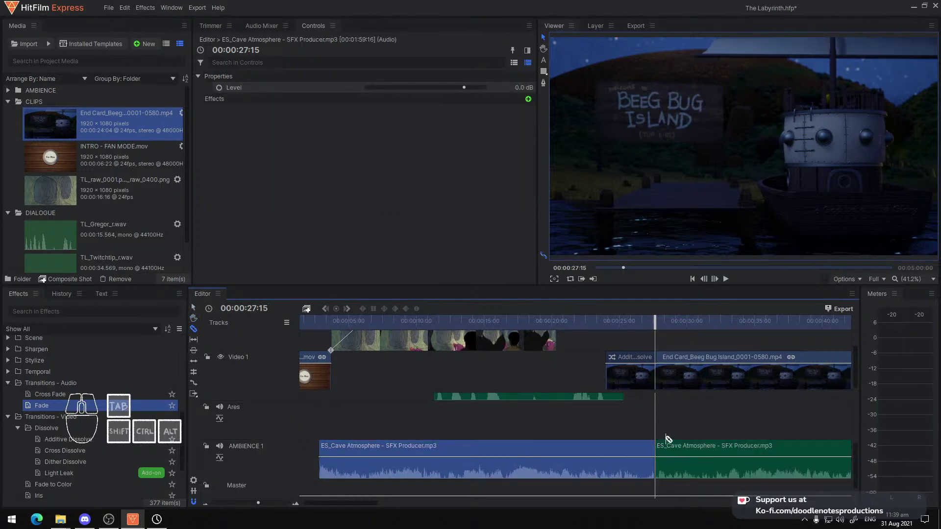
pyautogui.click(677, 446)
pyautogui.press('Delete')
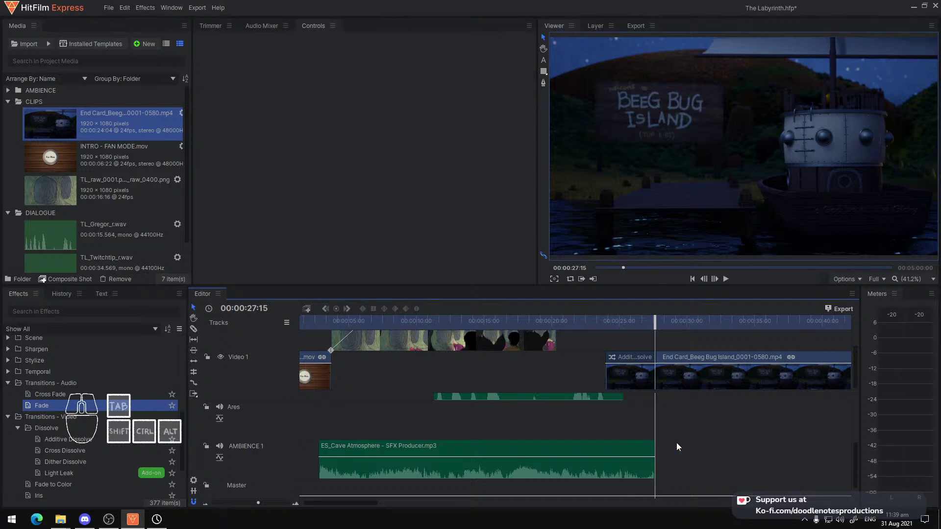
pyautogui.hotkey('ctrl', 's')
# Add an audio Fade to the end of the Cave Atmosphere clip, stretch it back to the end card's start, and play it
pyautogui.click(75, 408)
pyautogui.moveTo(645, 455); pyautogui.dragTo(607, 443)
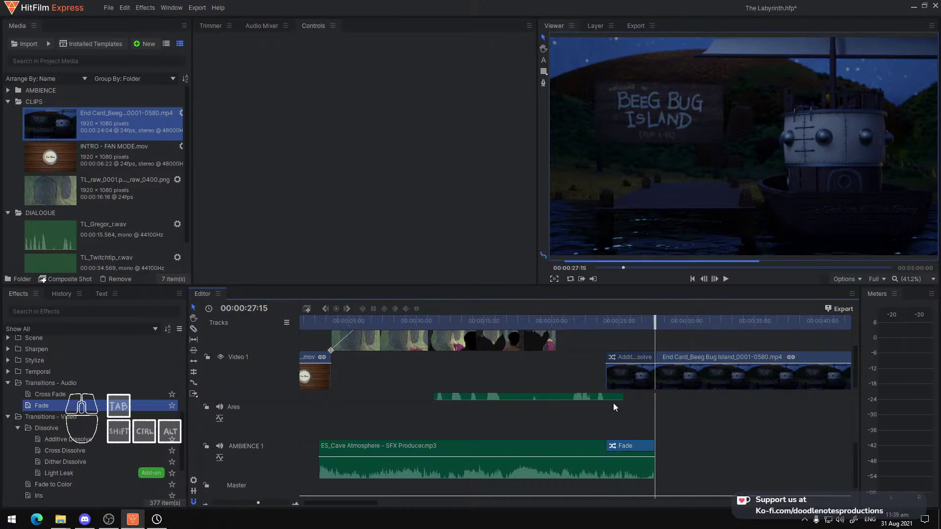
pyautogui.click(593, 330)
pyautogui.press('space')
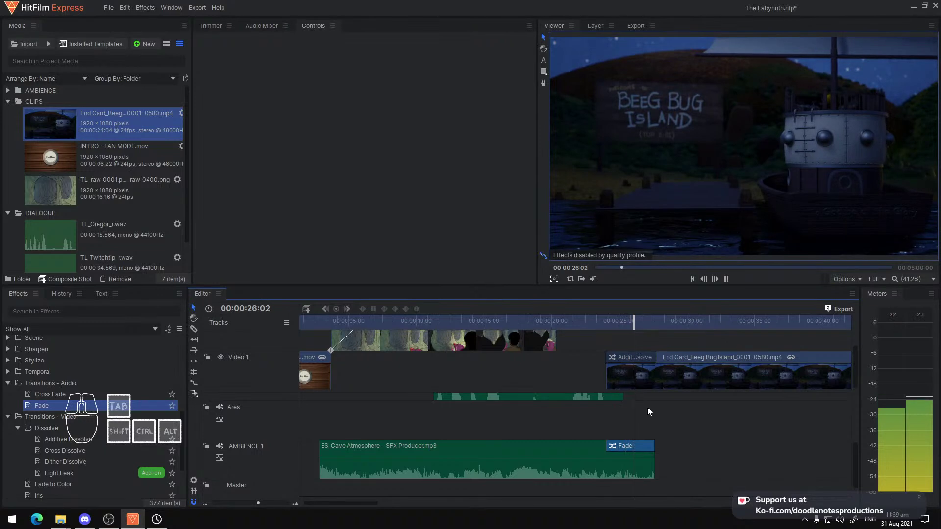
pyautogui.press('space')
# Add an audio Fade to the end of the TL_Gregor_r.wav clip on the Gregor track and play the change into the end card
pyautogui.scroll(3, 649, 409)
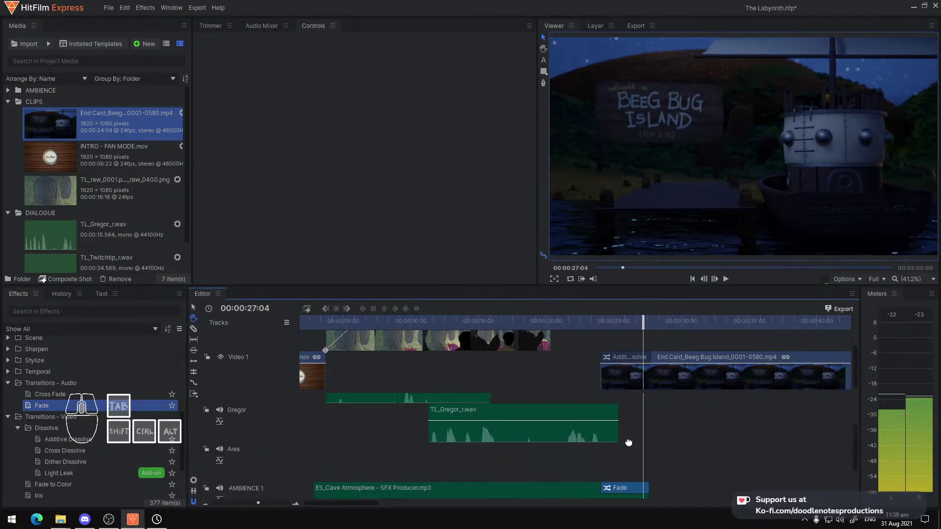
pyautogui.moveTo(42, 405); pyautogui.dragTo(607, 426)
pyautogui.click(584, 319)
pyautogui.press('space')
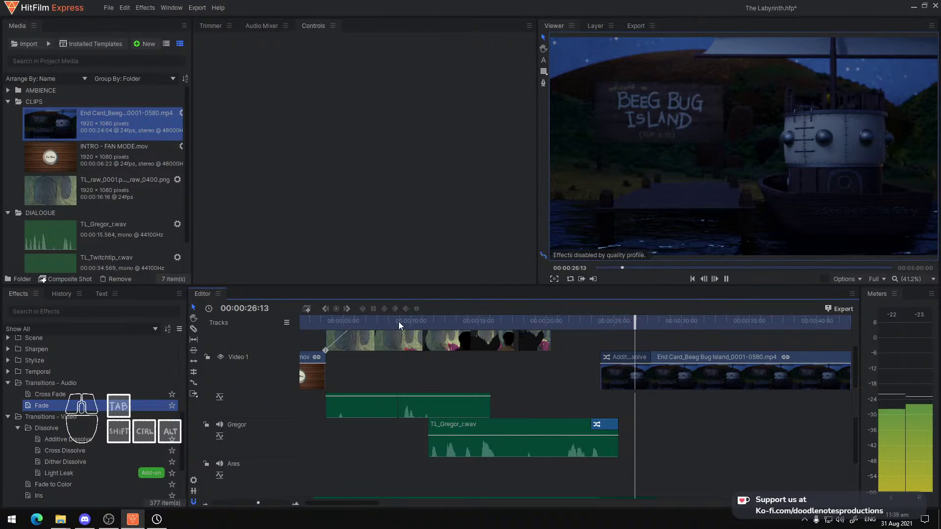
# Play the sequence from the intro to about 10 seconds and review how the ambience sits under the intro and dialogue
pyautogui.click(318, 320)
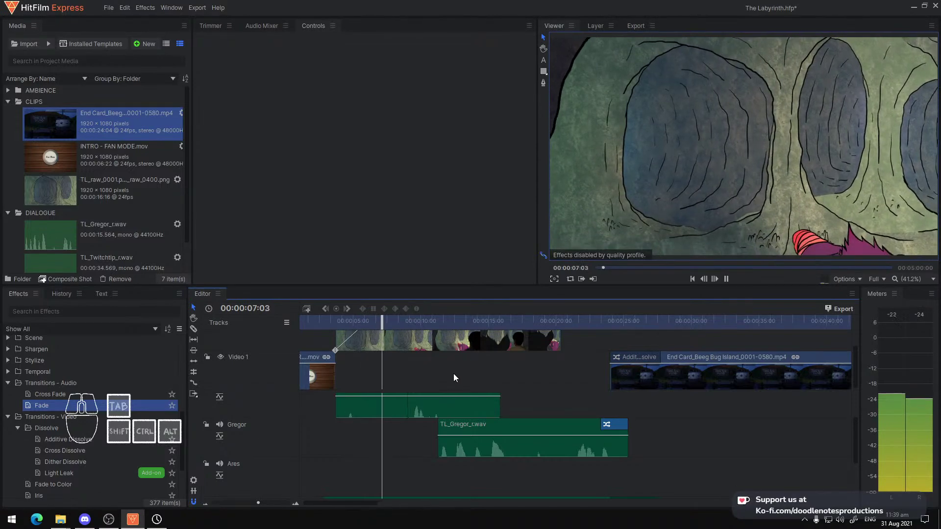
pyautogui.scroll(-2, 437, 403)
pyautogui.scroll(-1, 436, 403)
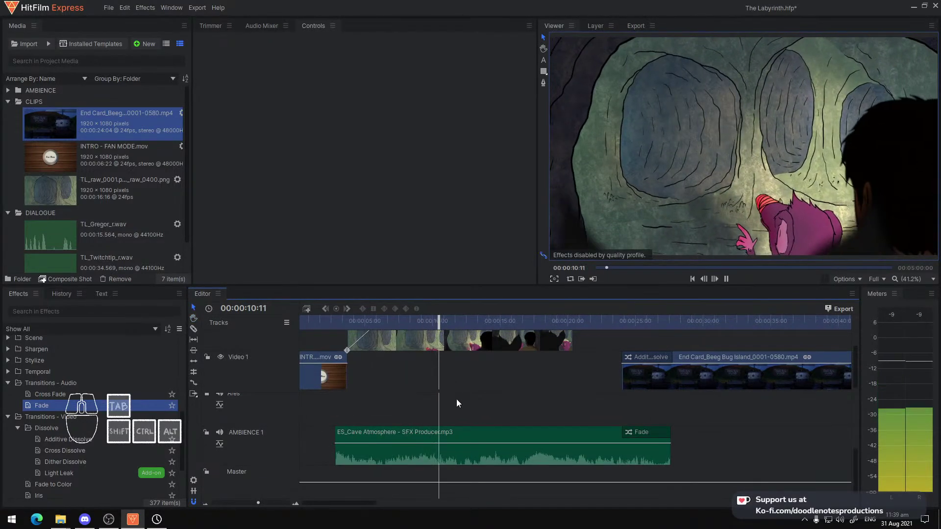
pyautogui.press('space')
pyautogui.scroll(3, 485, 456)
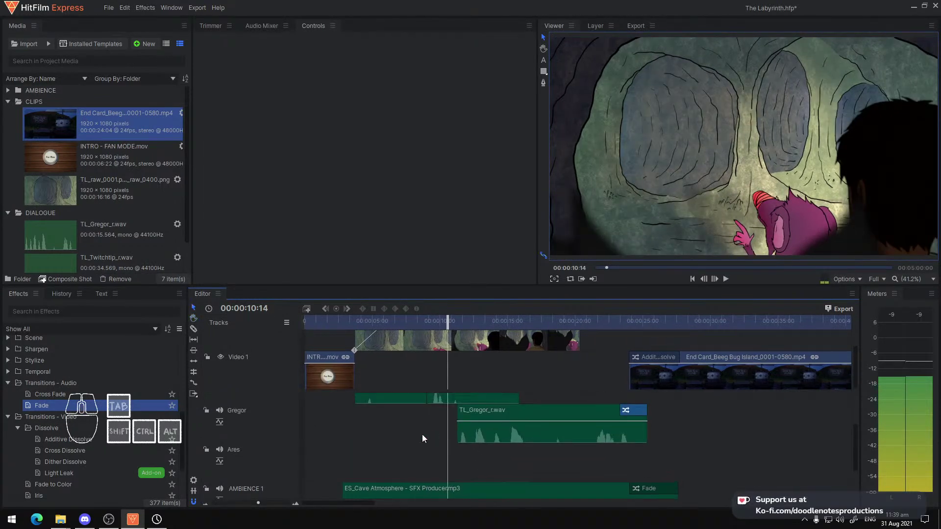
pyautogui.scroll(1, 420, 383)
pyautogui.click(383, 321)
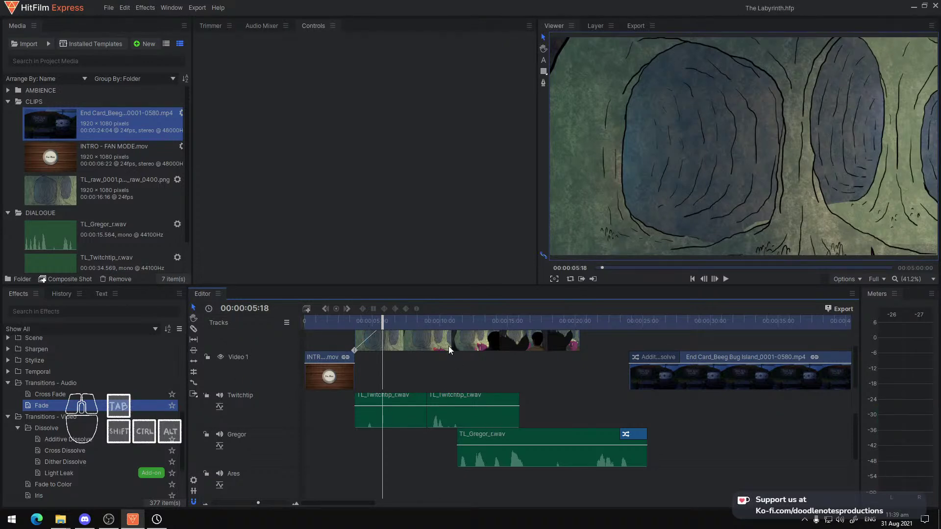
pyautogui.scroll(-3, 463, 389)
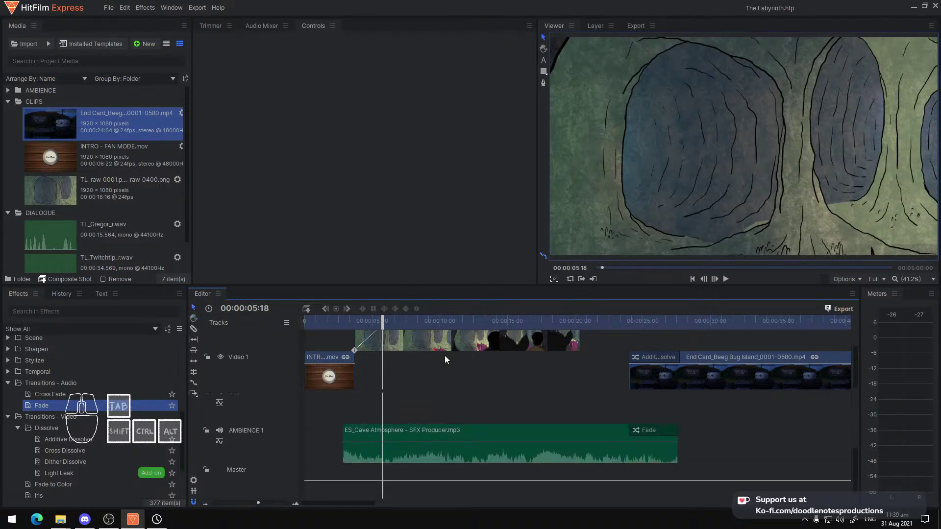
pyautogui.click(326, 323)
pyautogui.scroll(-1, 74, 186)
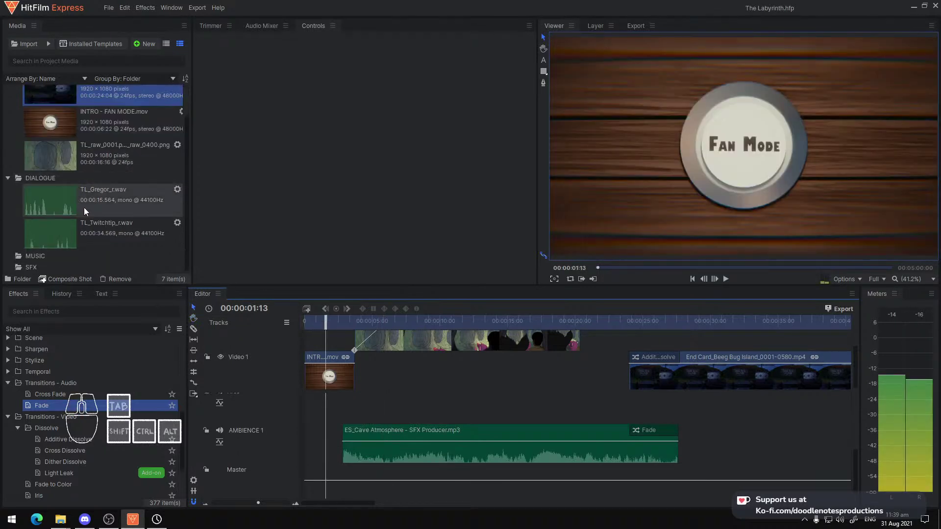
# Try to place Cave Sounds.mp3 from the AMBIENCE folder on the Ares track at the end of the intro clip
pyautogui.scroll(3, 35, 235)
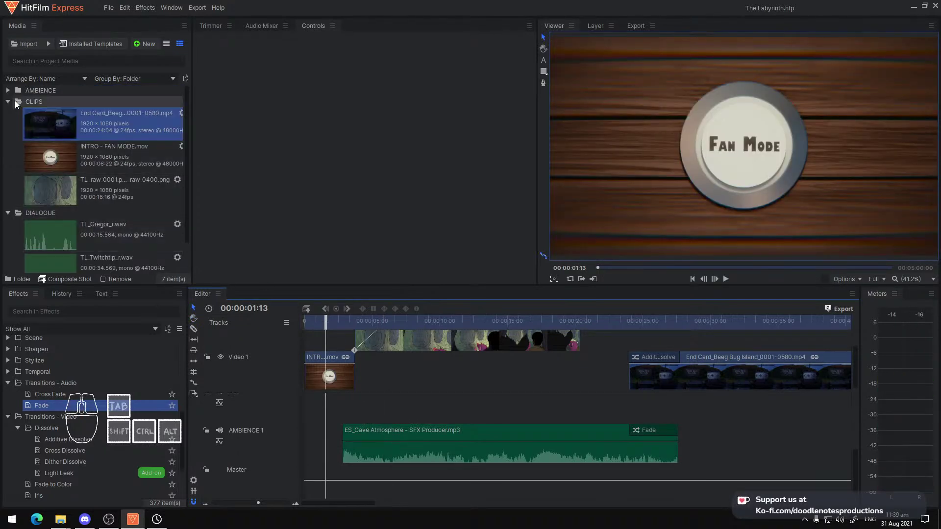
pyautogui.click(76, 123)
pyautogui.moveTo(76, 124); pyautogui.dragTo(351, 431)
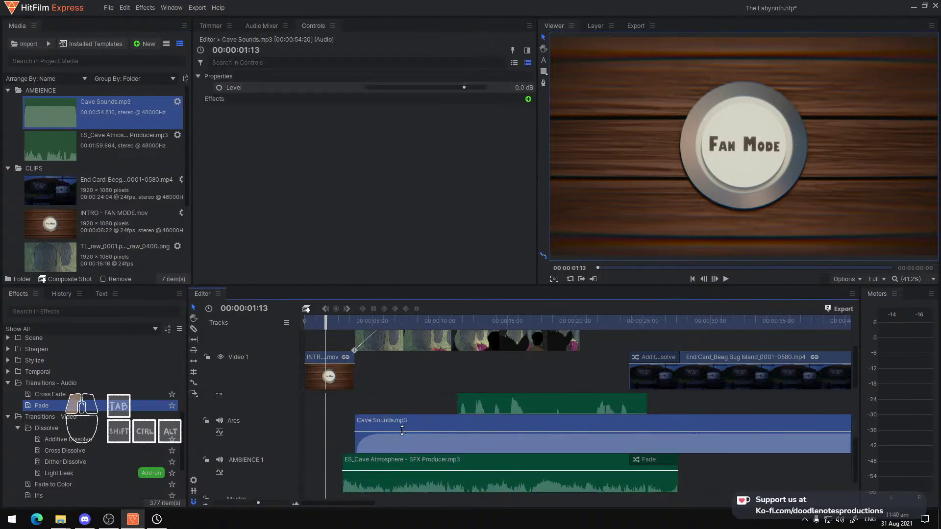
pyautogui.hotkey('ctrl', 'z')
# Insert a new audio track below AMBIENCE 1 and name it AMBIENCE 2
pyautogui.rightClick(259, 471)
pyautogui.click(287, 469)
pyautogui.doubleClick(252, 439)
pyautogui.write('AMBIENCE ')
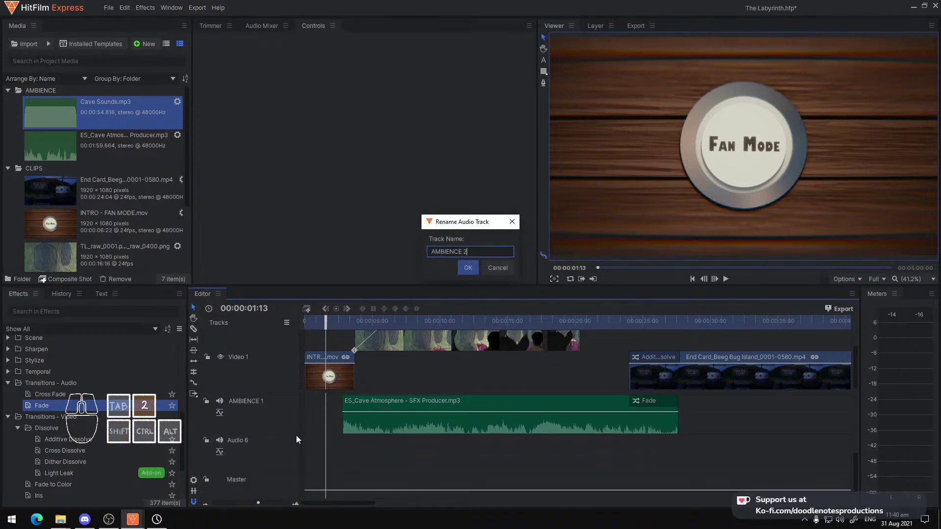
pyautogui.write('2')
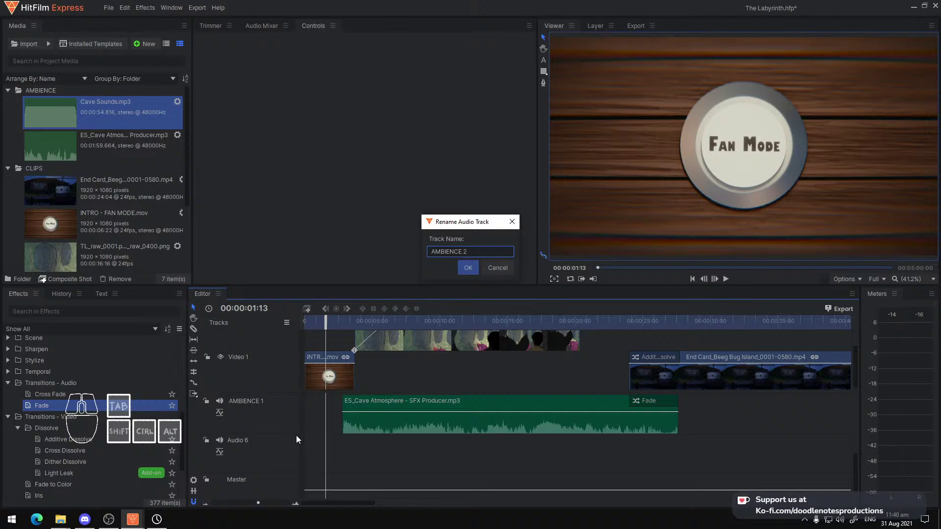
pyautogui.press('Return')
# Place Cave Sounds.mp3 on AMBIENCE 2, aligned with the start of the Cave Atmosphere clip, and play the sequence to about 16 seconds
pyautogui.moveTo(147, 115); pyautogui.dragTo(345, 454)
pyautogui.press('space')
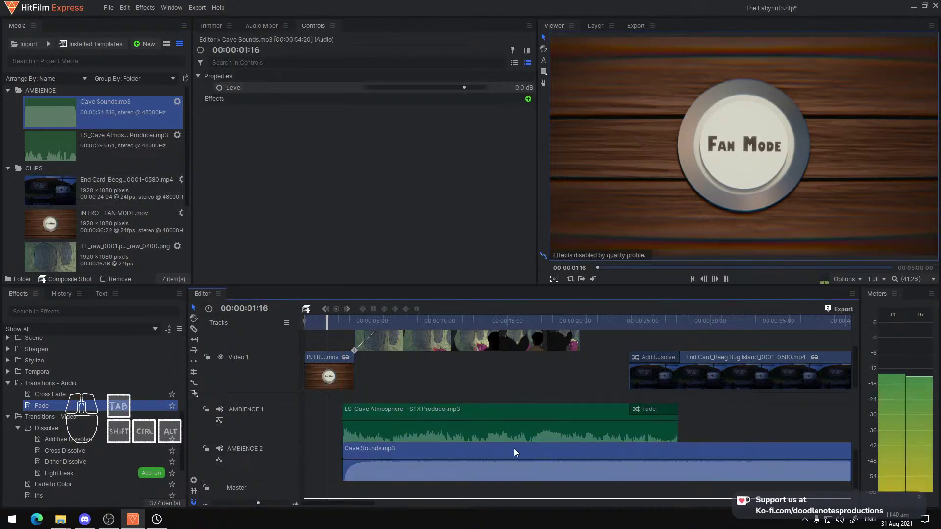
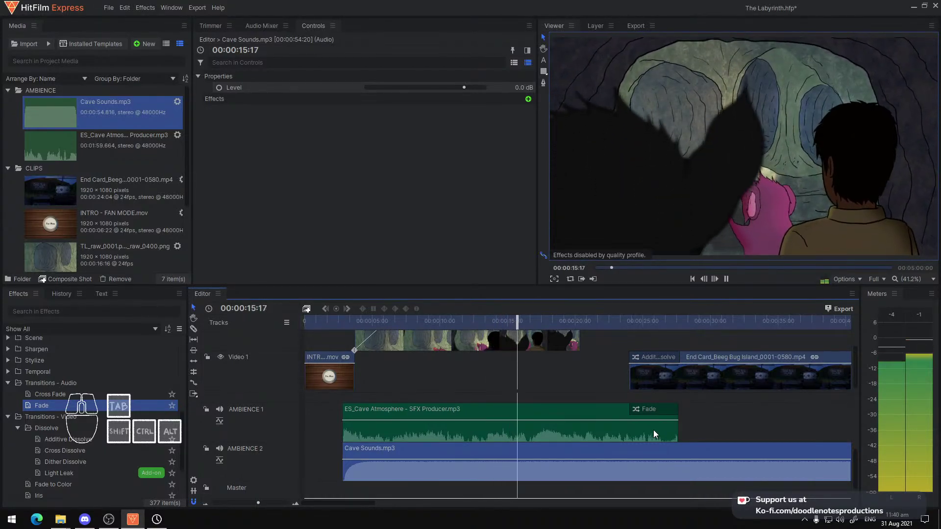
pyautogui.press('space')
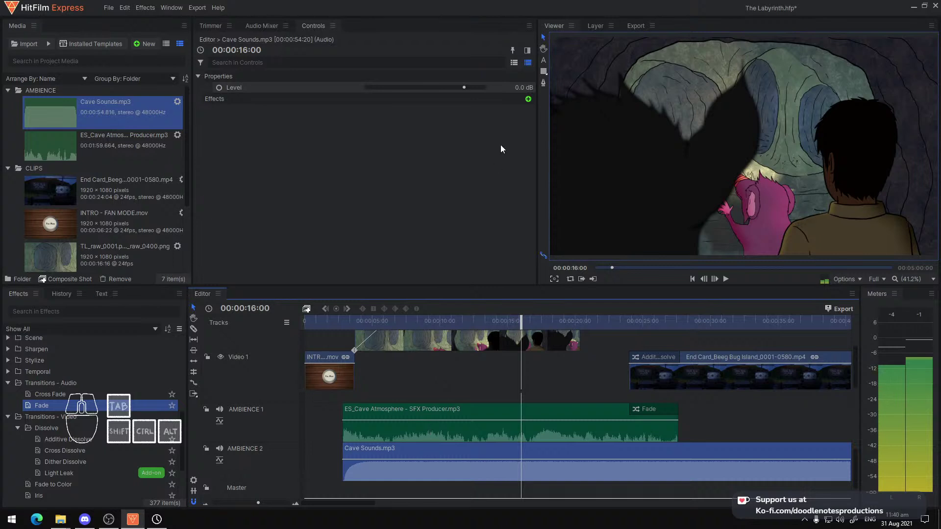
# Set the Cave Sounds clip's level to -10 dB and replay the sequence from the intro
pyautogui.click(522, 87)
pyautogui.write('-10')
pyautogui.press('Return')
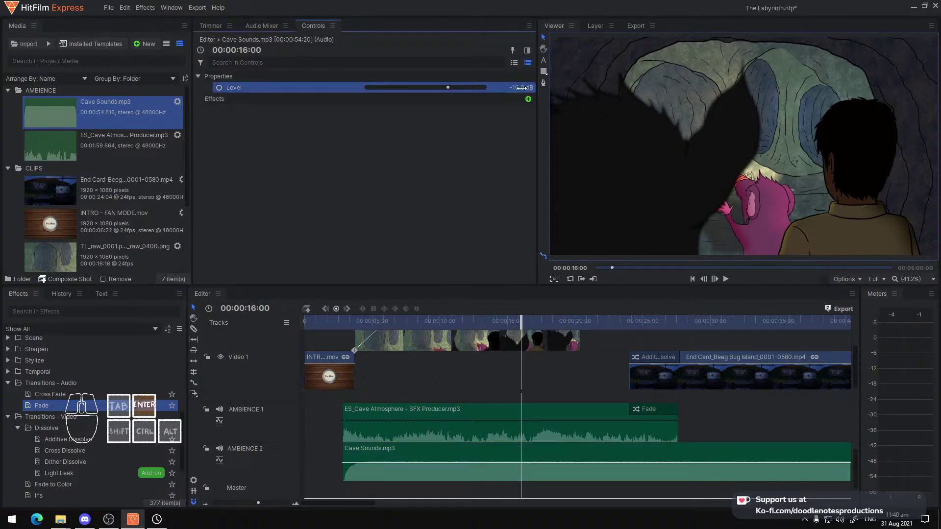
pyautogui.click(340, 328)
pyautogui.press('space')
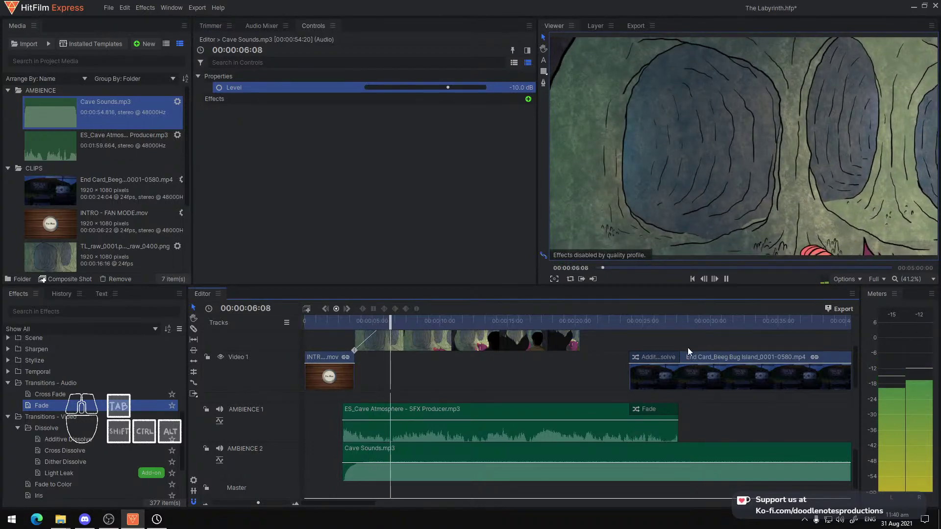
# Cut the Cave Sounds clip on AMBIENCE 2 level with the end of the Cave Atmosphere clip and delete the remainder
pyautogui.click(680, 324)
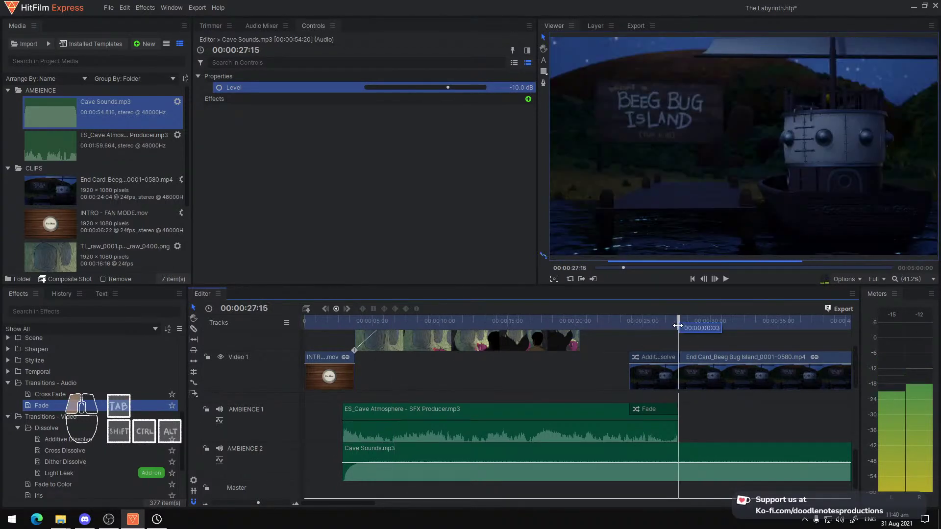
pyautogui.click(706, 446)
pyautogui.press('c')
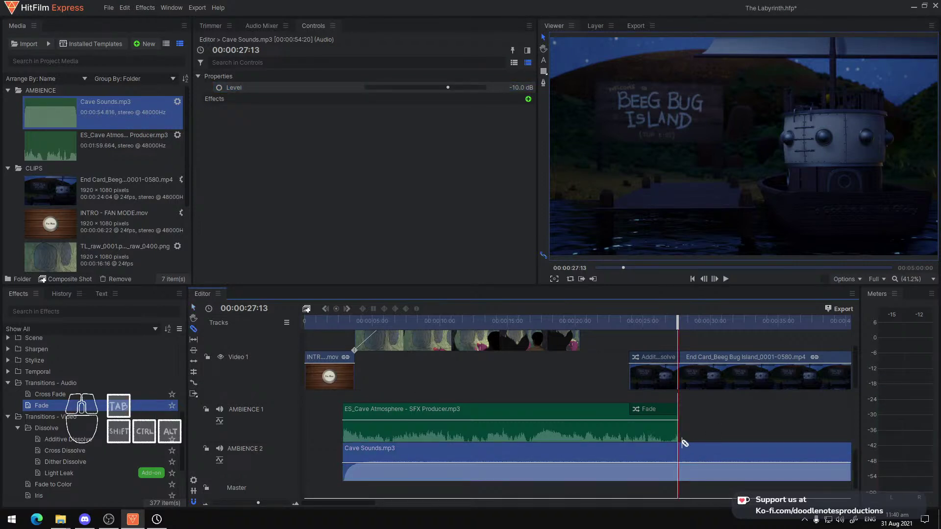
pyautogui.click(682, 445)
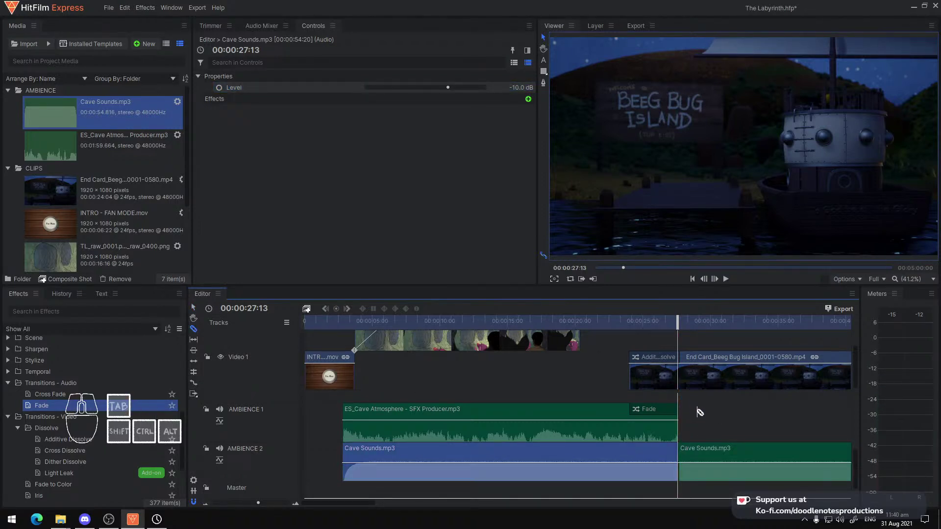
pyautogui.click(653, 337)
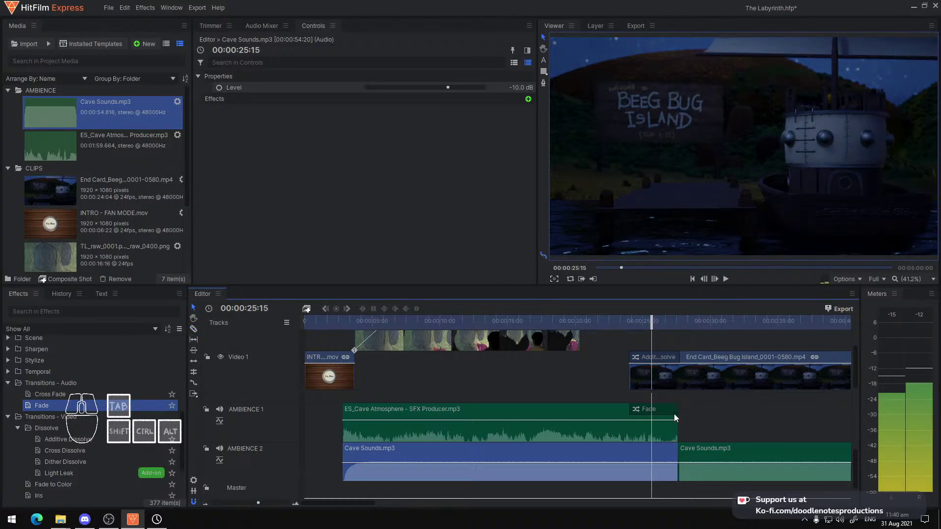
pyautogui.click(713, 448)
pyautogui.press('Delete')
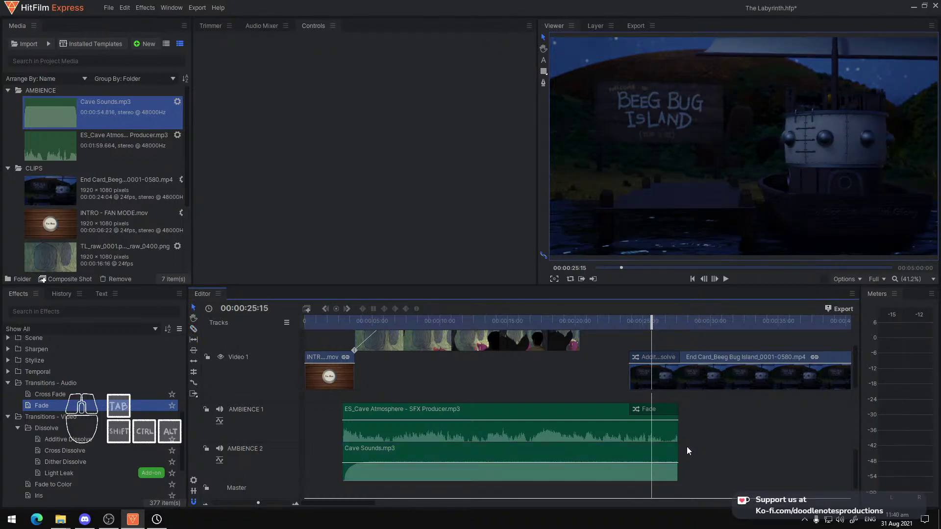
# Add a Fade audio transition to the end of the Cave Sounds clip and play back the change to the end card
pyautogui.moveTo(47, 408); pyautogui.dragTo(331, 448)
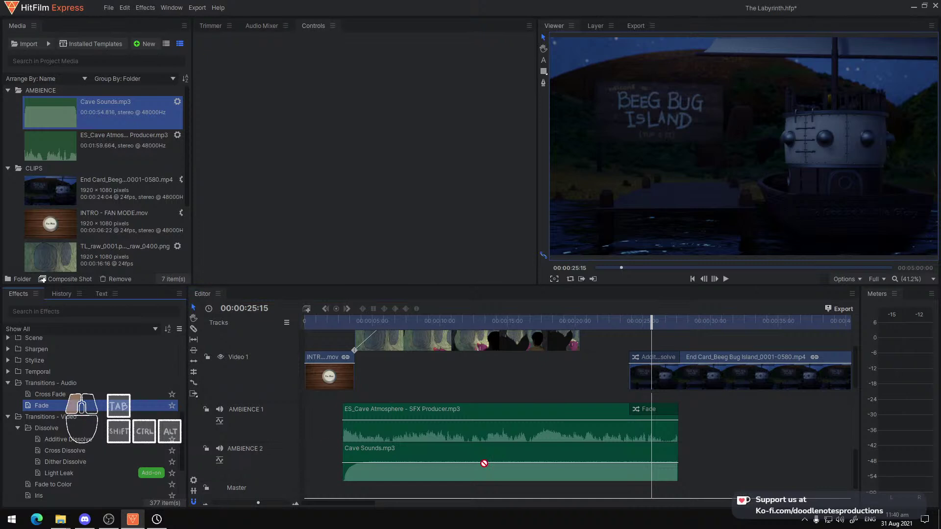
pyautogui.moveTo(668, 449); pyautogui.dragTo(630, 448)
pyautogui.click(604, 321)
pyautogui.press('space')
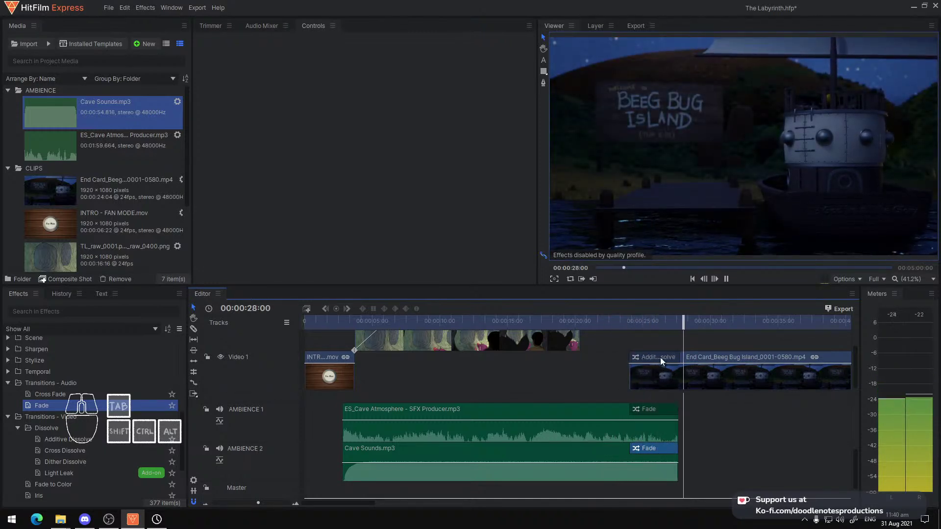
pyautogui.press('space')
# Collapse the AMBIENCE, CLIPS and DIALOGUE media folders
pyautogui.moveTo(628, 378); pyautogui.dragTo(474, 378)
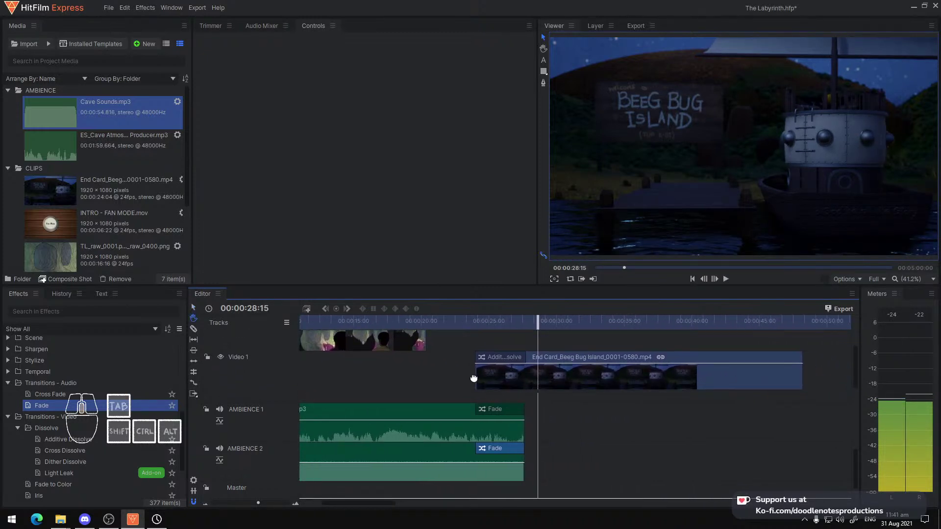
pyautogui.click(7, 91)
pyautogui.click(8, 101)
pyautogui.click(8, 113)
pyautogui.rightClick(36, 169)
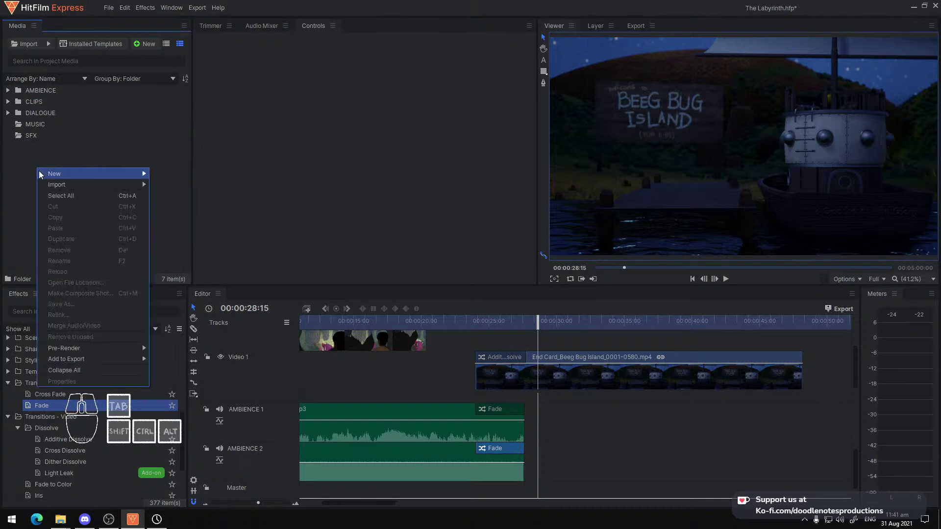
pyautogui.moveTo(139, 177)
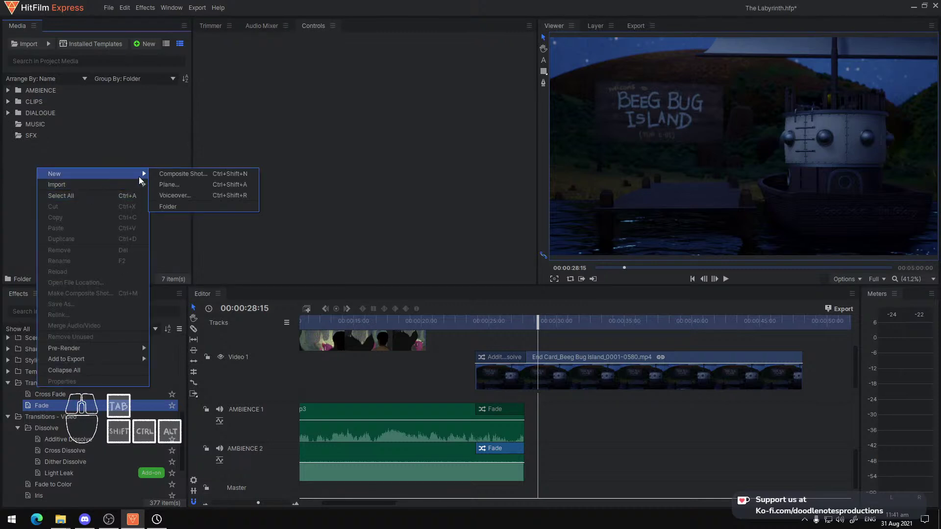
pyautogui.click(177, 184)
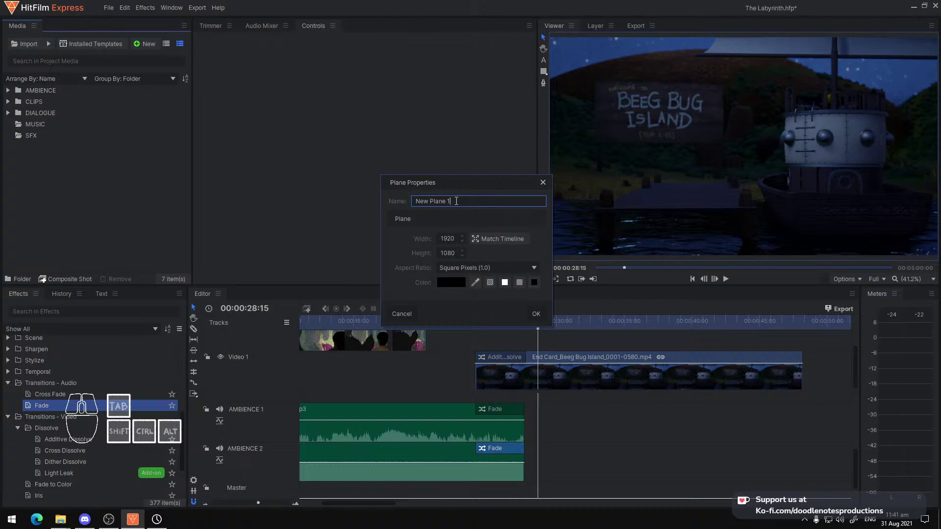
pyautogui.click(400, 314)
# Create a composite shot named Composite Shot 1 with the 1080p Full HD @ 24 fps template and a 20-second duration
pyautogui.rightClick(119, 190)
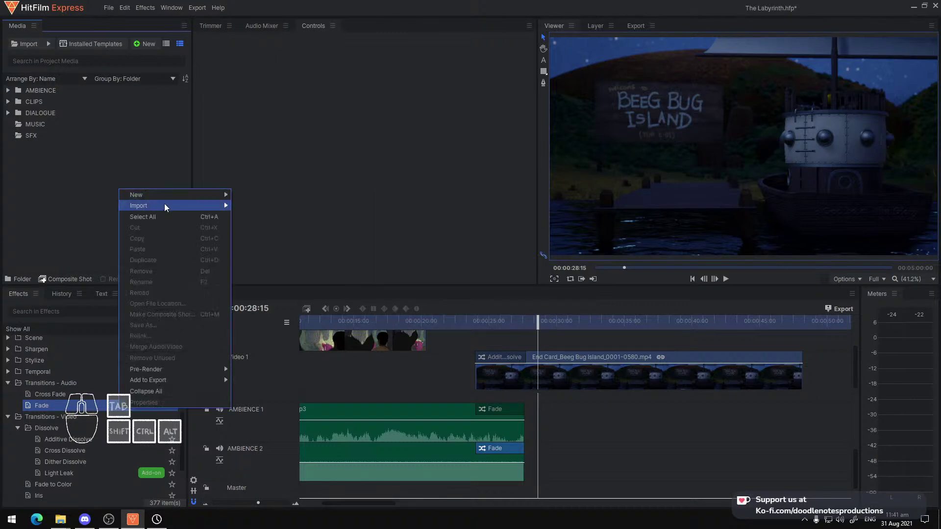
pyautogui.moveTo(190, 194)
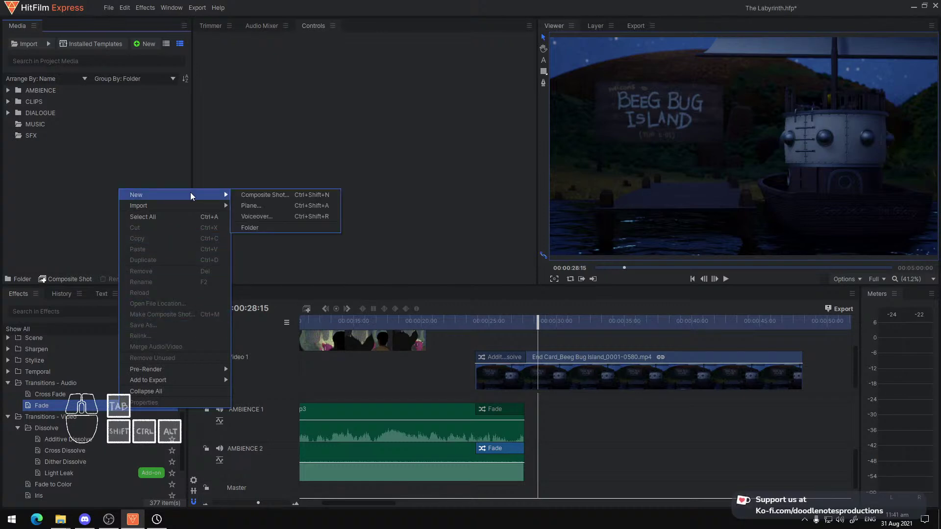
pyautogui.click(288, 195)
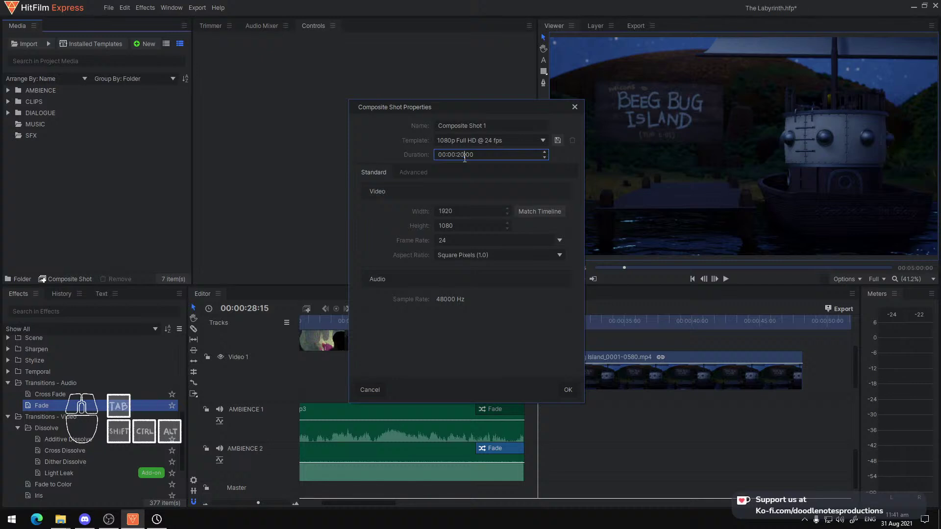
pyautogui.press('Return')
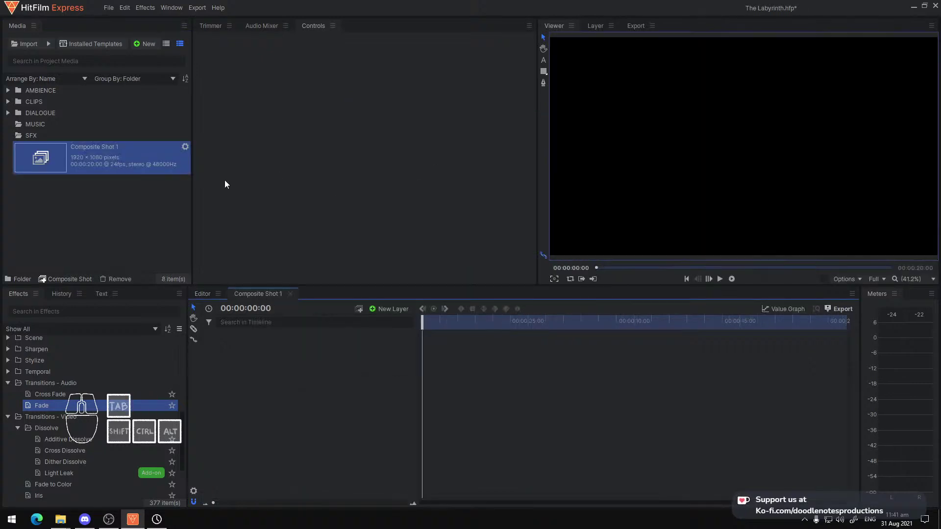
# Place Composite Shot 1 on Video 2 above the end card in the main sequence and shift it to start at about 26 seconds
pyautogui.click(207, 292)
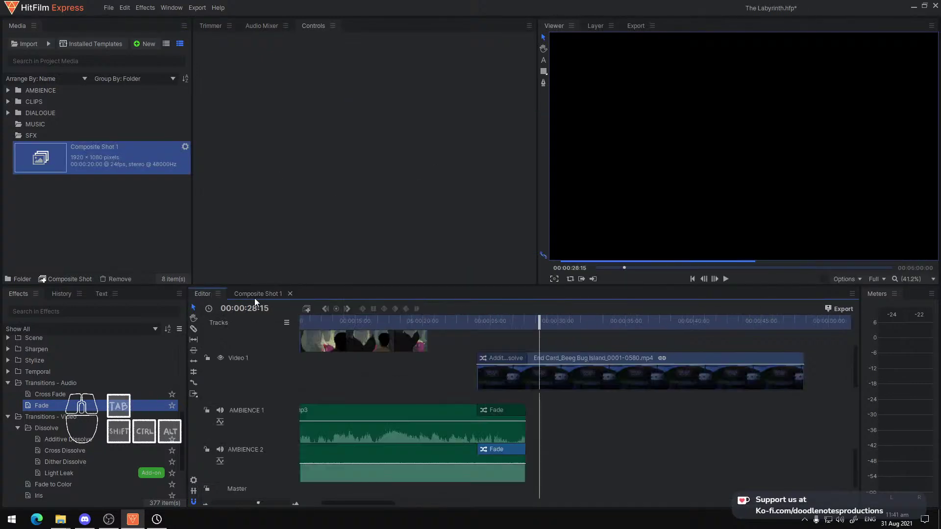
pyautogui.moveTo(51, 159); pyautogui.dragTo(529, 349)
pyautogui.click(481, 321)
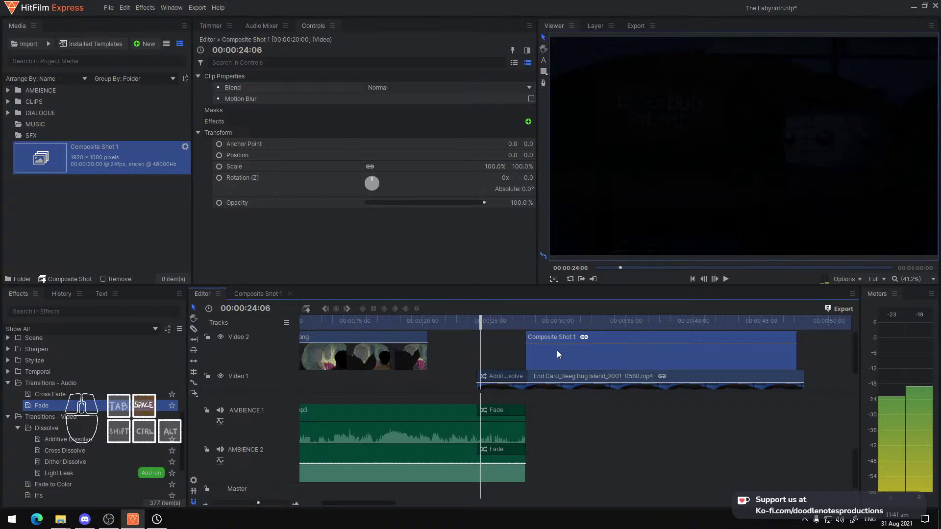
pyautogui.press('space')
pyautogui.moveTo(564, 360); pyautogui.dragTo(543, 360)
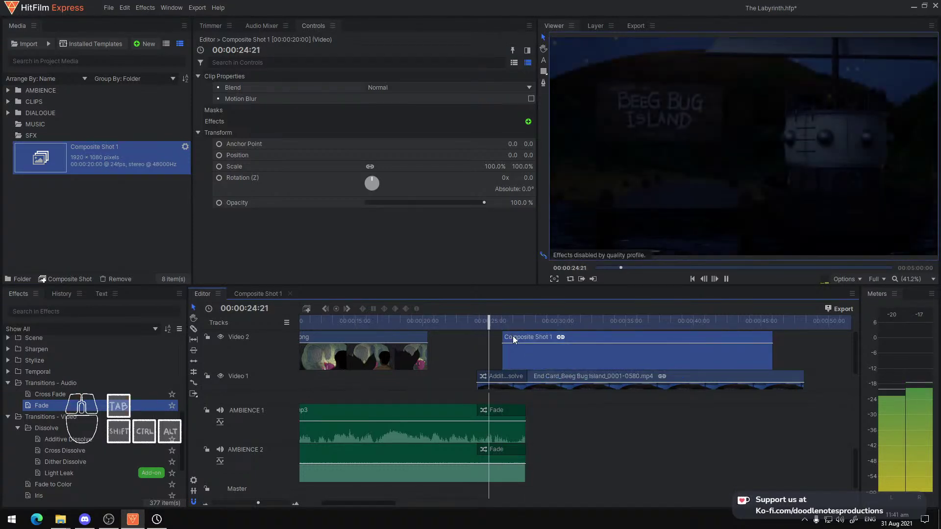
# Trim the end of the End Card_Beeg Bug Island clip on Video 1 to match the end of Composite Shot 1
pyautogui.press('space')
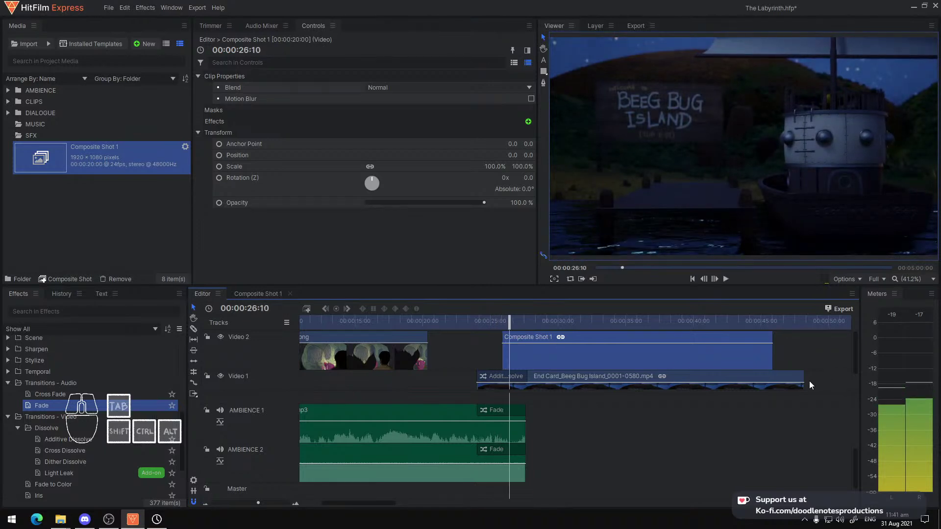
pyautogui.moveTo(806, 381); pyautogui.dragTo(773, 377)
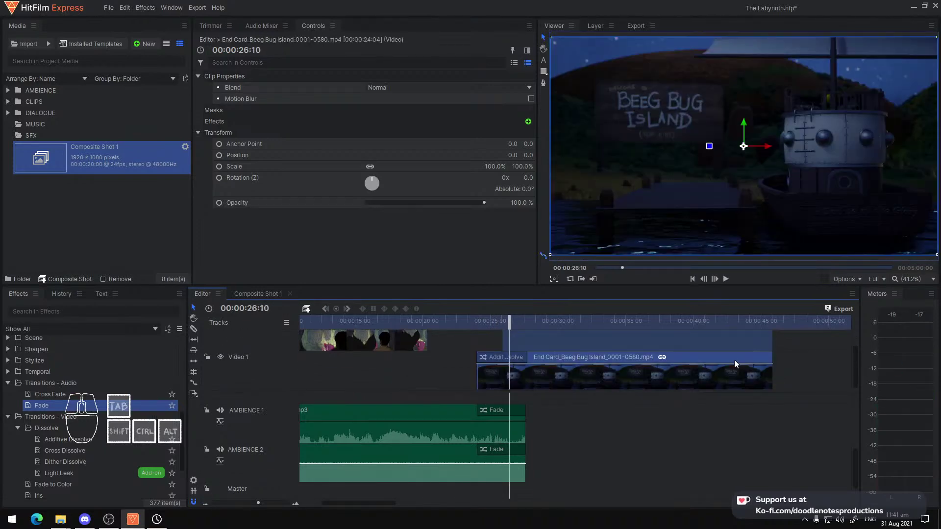
# Play back the dissolve into the end card to check how Composite Shot 1 overlaps it
pyautogui.click(486, 321)
pyautogui.press('space')
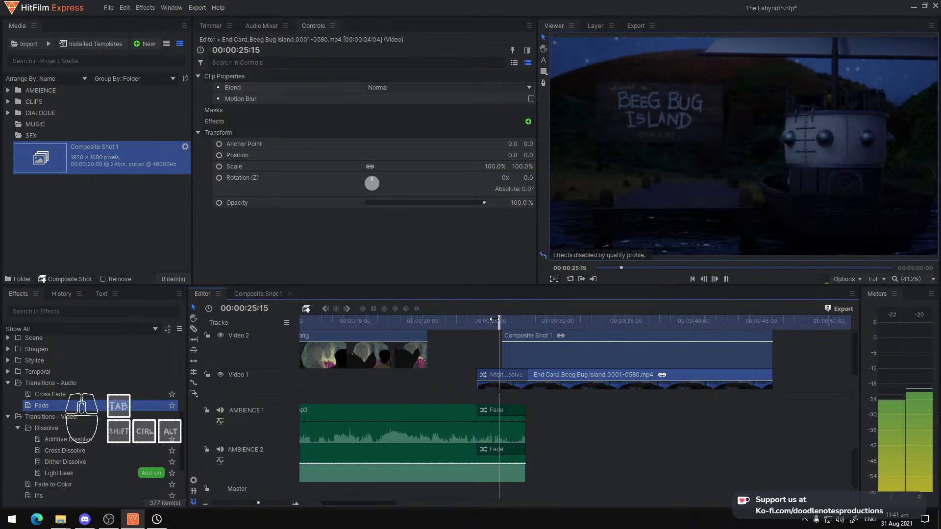
pyautogui.click(589, 363)
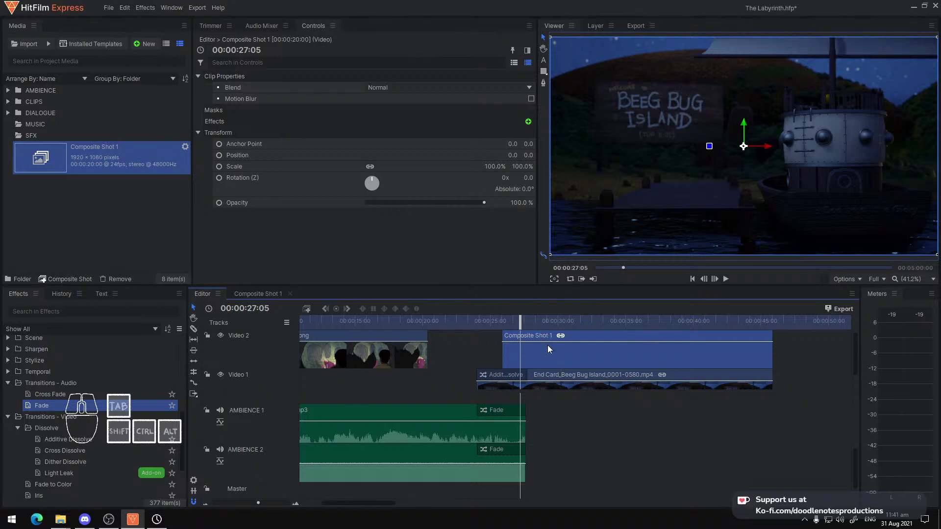
pyautogui.click(493, 321)
pyautogui.press('space')
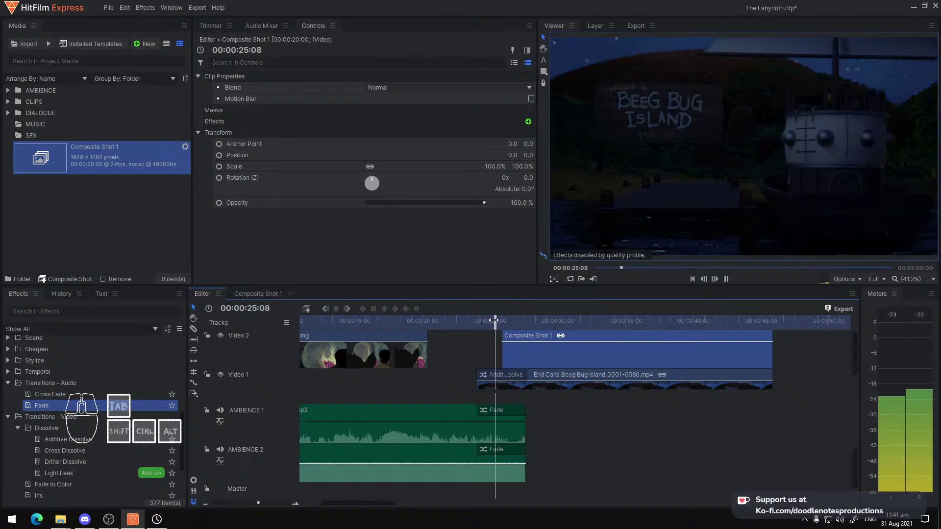
pyautogui.press('space')
# Delete the Composite Shot 1 clip from the Video 2 track and save the project
pyautogui.click(575, 361)
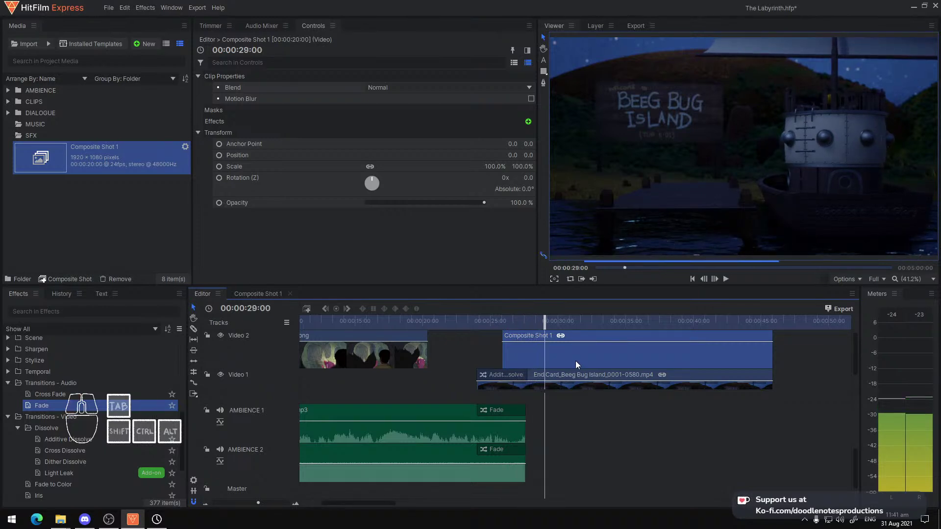
pyautogui.press('Delete')
pyautogui.hscroll(-5, 433, 346)
pyautogui.hotkey('ctrl', 's')
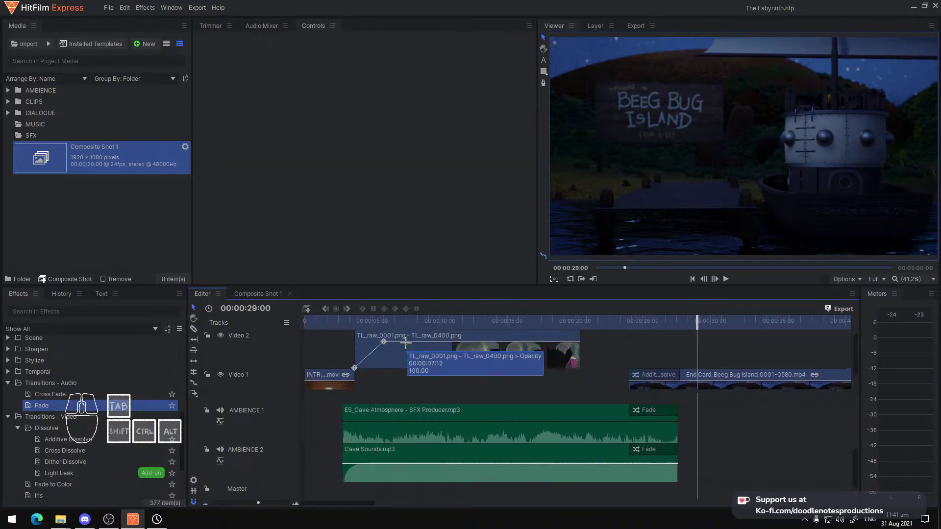
# Play the timeline from the end of the intro through the cave scene to review the dialogue and ambience
pyautogui.click(341, 320)
pyautogui.press('space')
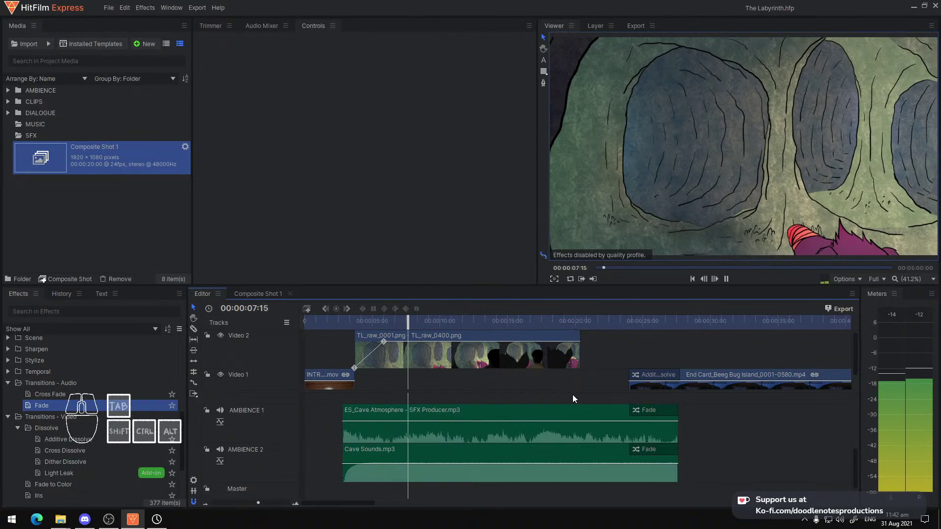
pyautogui.scroll(-1, 573, 395)
pyautogui.hscroll(1, 573, 395)
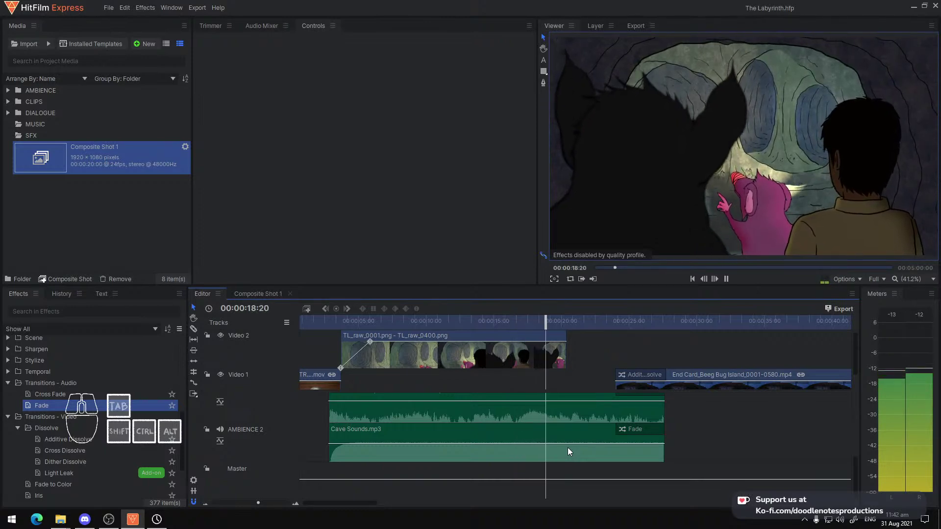
pyautogui.press('space')
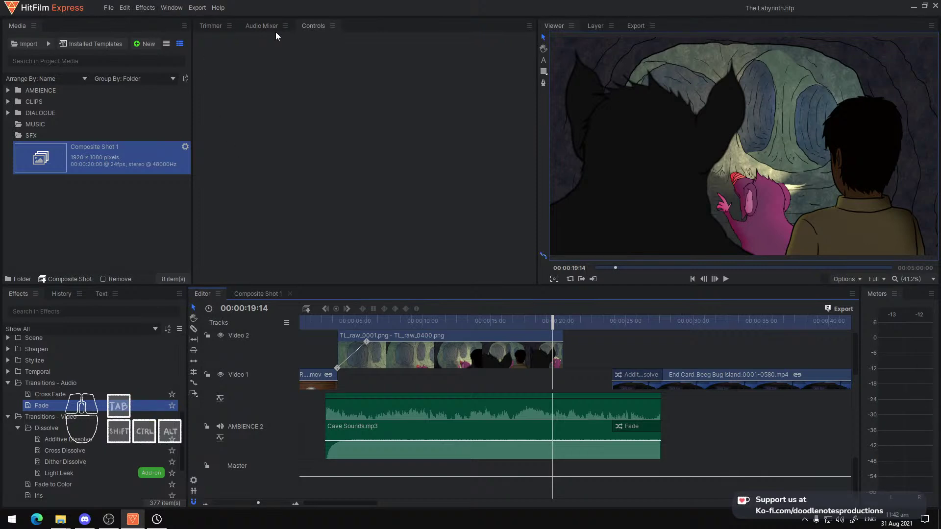
# Switch the workspace layout to Audio
pyautogui.click(176, 10)
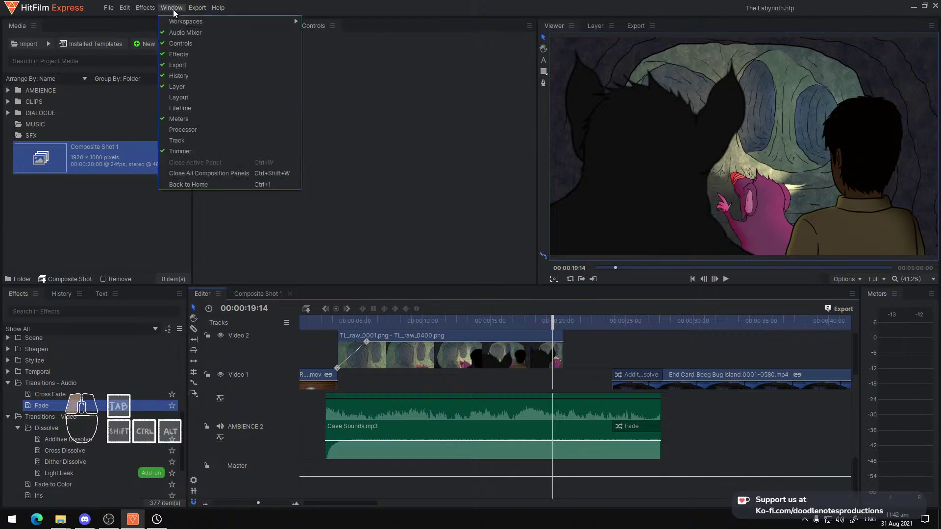
pyautogui.moveTo(182, 20)
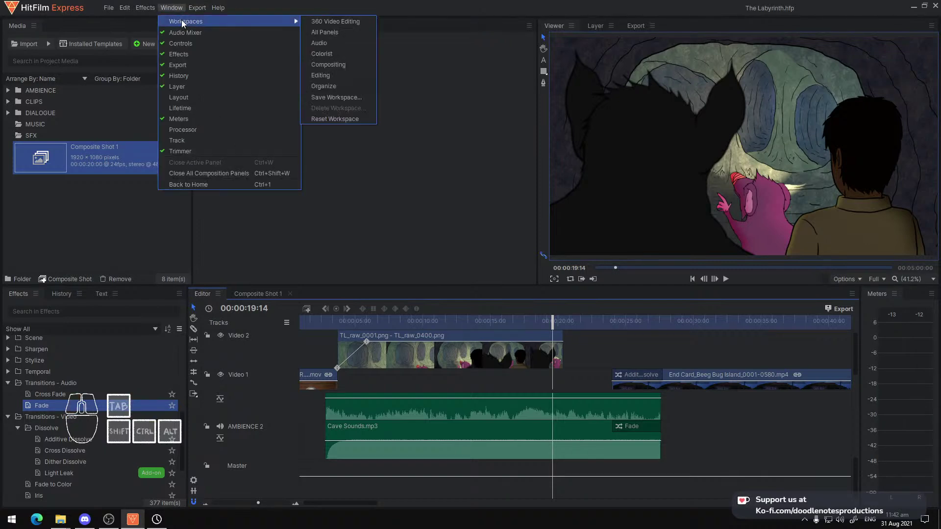
pyautogui.click(349, 44)
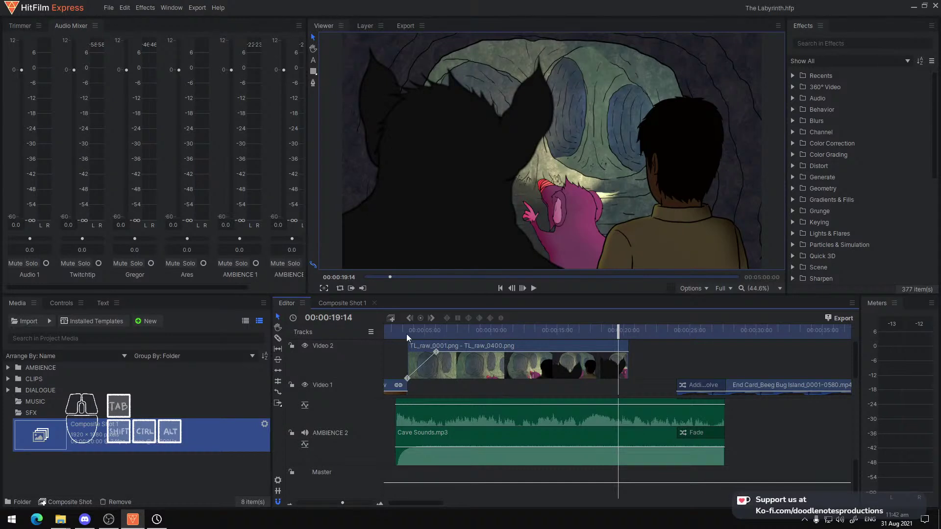
# Widen the Audio Mixer to show the full AMBIENCE 2 strip while playing the intro into the cave scene
pyautogui.click(393, 328)
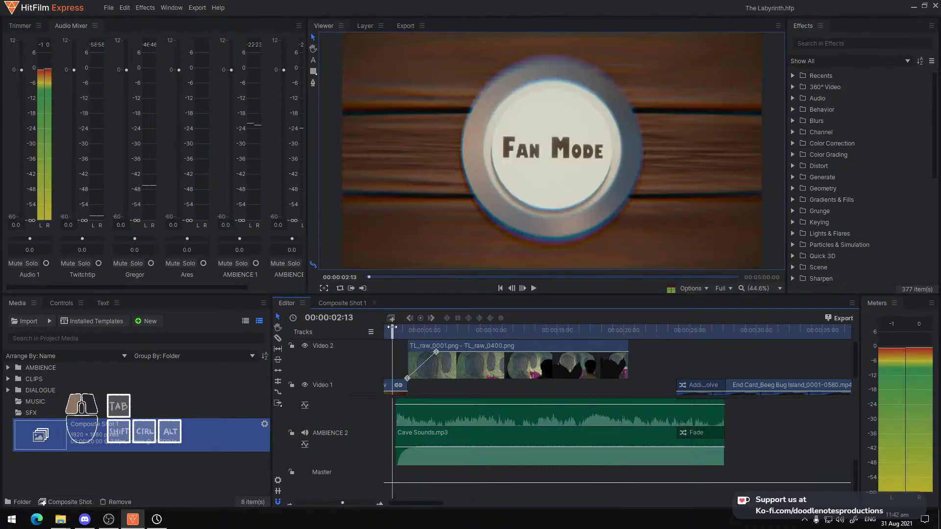
pyautogui.press('space')
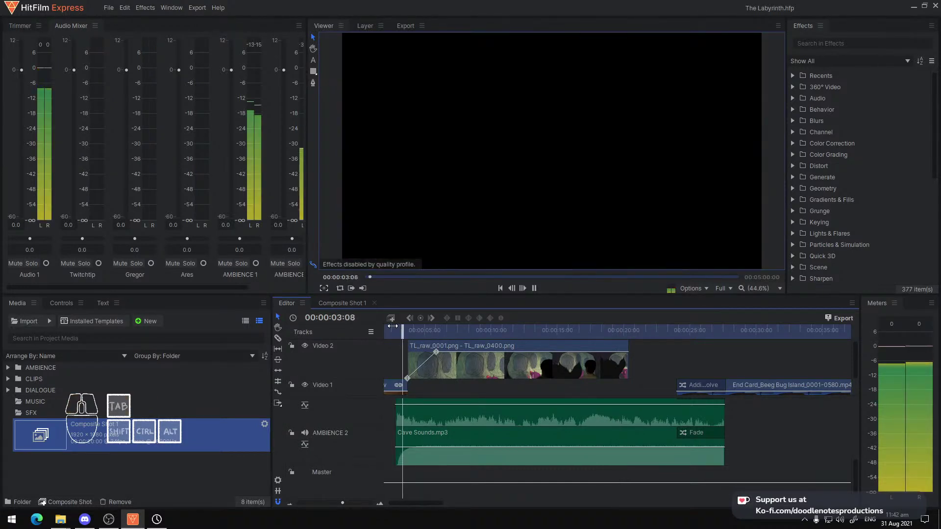
pyautogui.moveTo(306, 124); pyautogui.dragTo(358, 125)
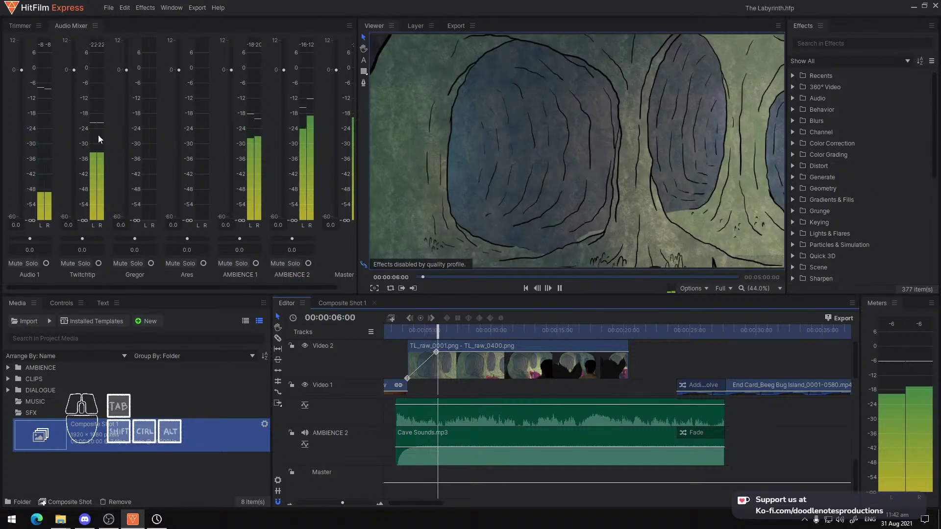
pyautogui.press('space')
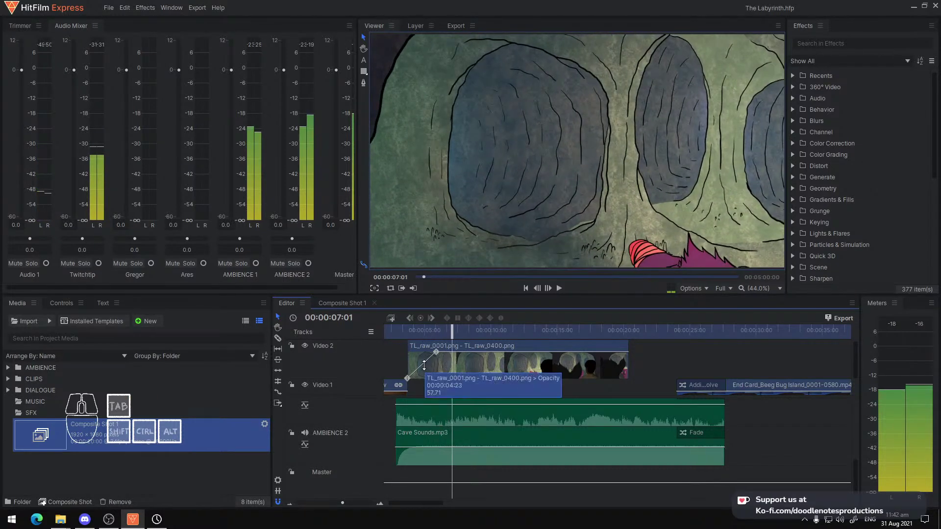
# Replay the start of the cave scene and raise the AMBIENCE 1 track's audio level to 6.0
pyautogui.click(397, 333)
pyautogui.press('space')
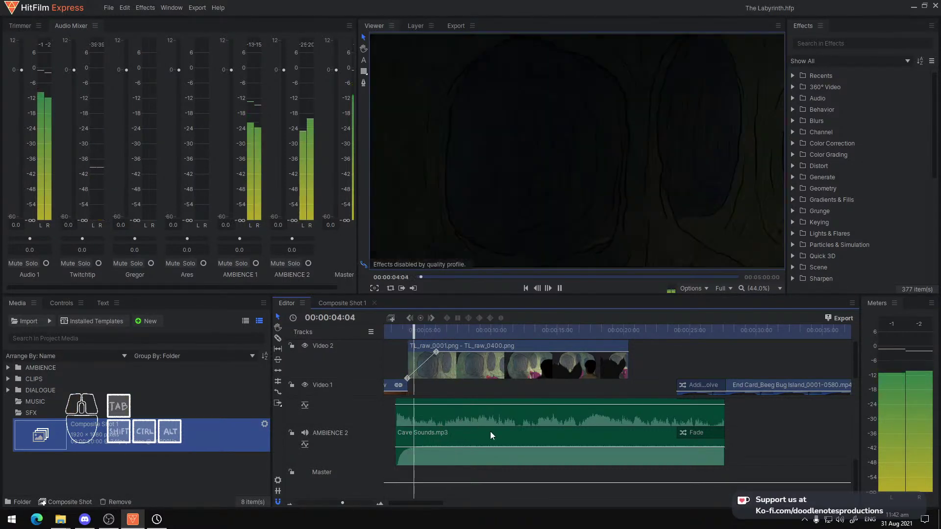
pyautogui.scroll(3, 510, 422)
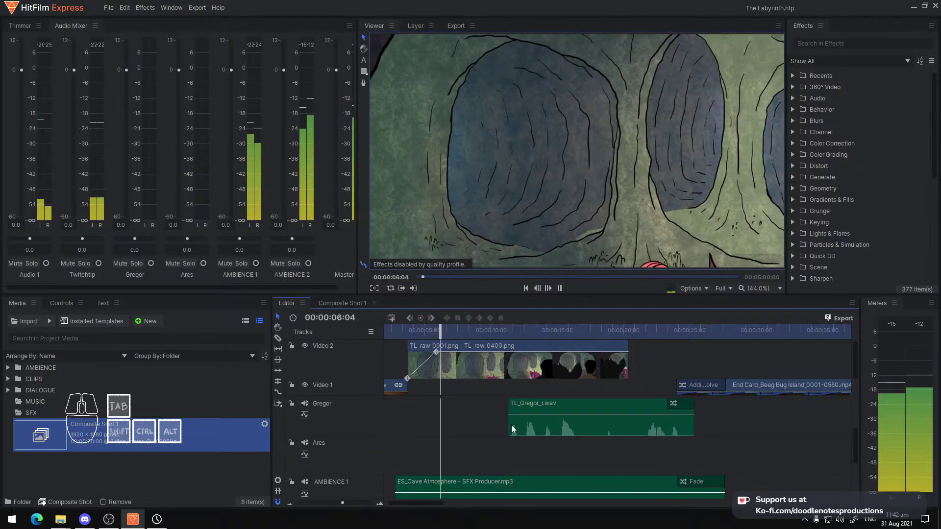
pyautogui.scroll(3, 511, 425)
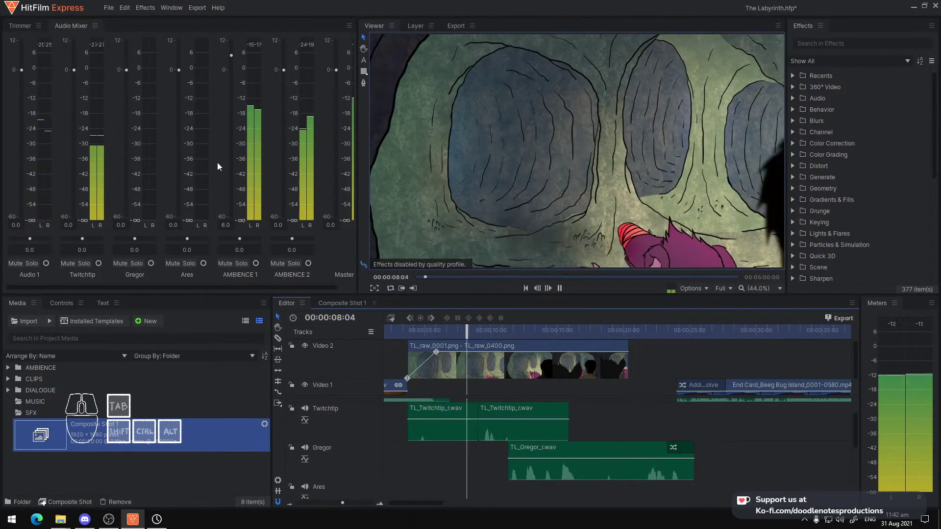
pyautogui.moveTo(225, 226); pyautogui.dragTo(231, 227)
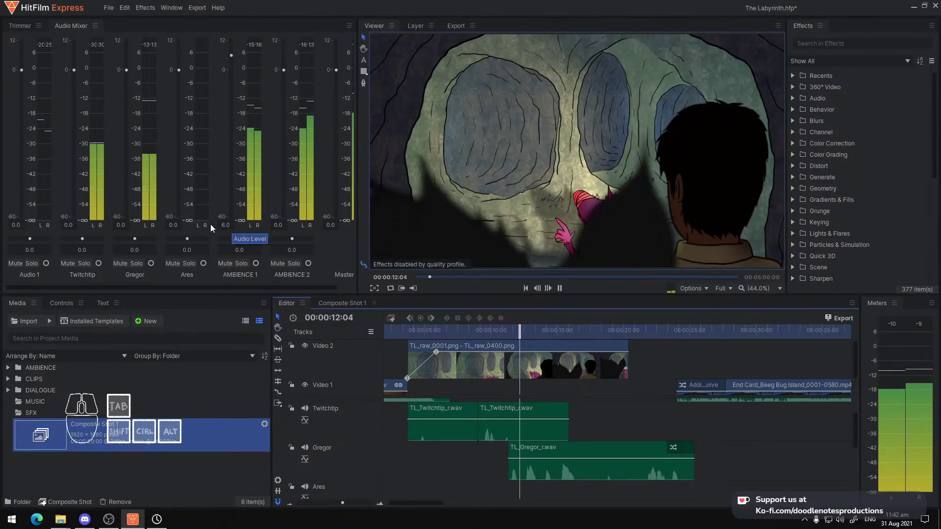
# Set the Gregor track's audio pan to 21.0 while listening to the Gregor dialogue
pyautogui.press('space')
pyautogui.moveTo(137, 239); pyautogui.dragTo(138, 238)
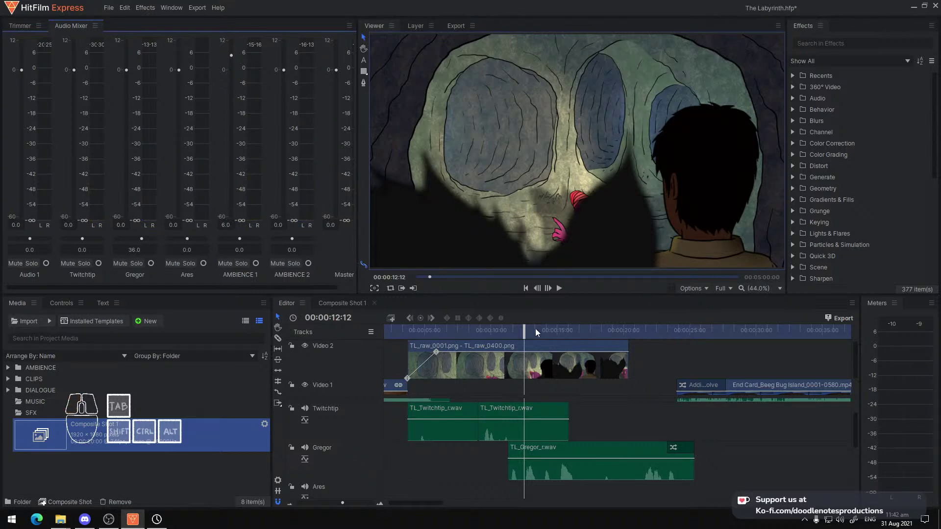
pyautogui.click(508, 332)
pyautogui.press('space')
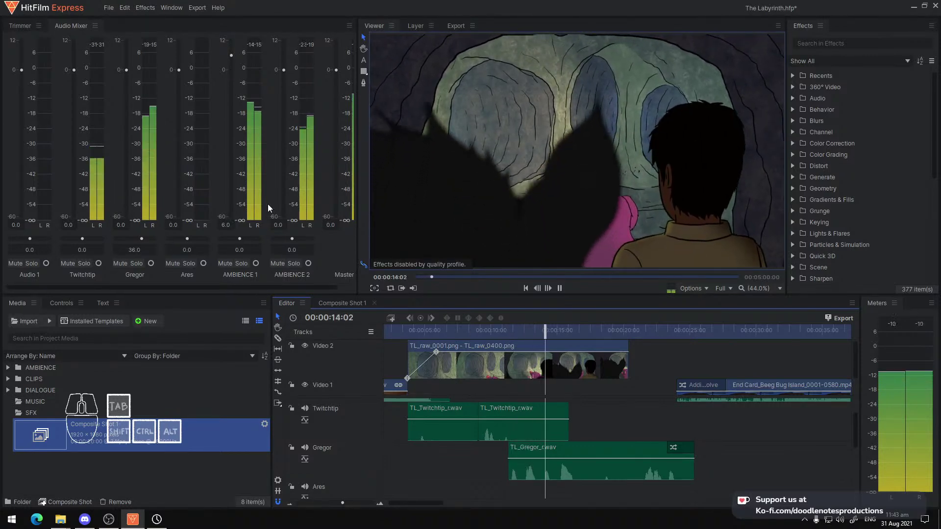
pyautogui.moveTo(143, 242); pyautogui.dragTo(139, 240)
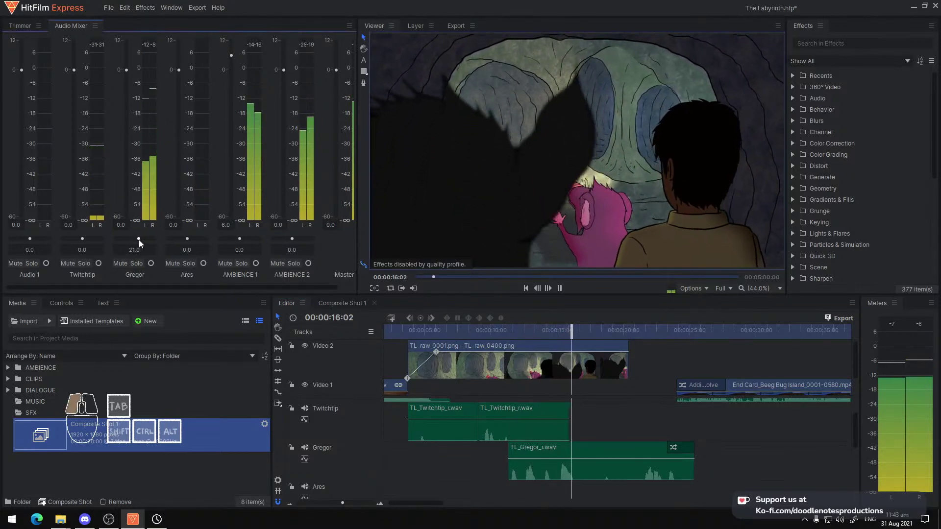
pyautogui.press('space')
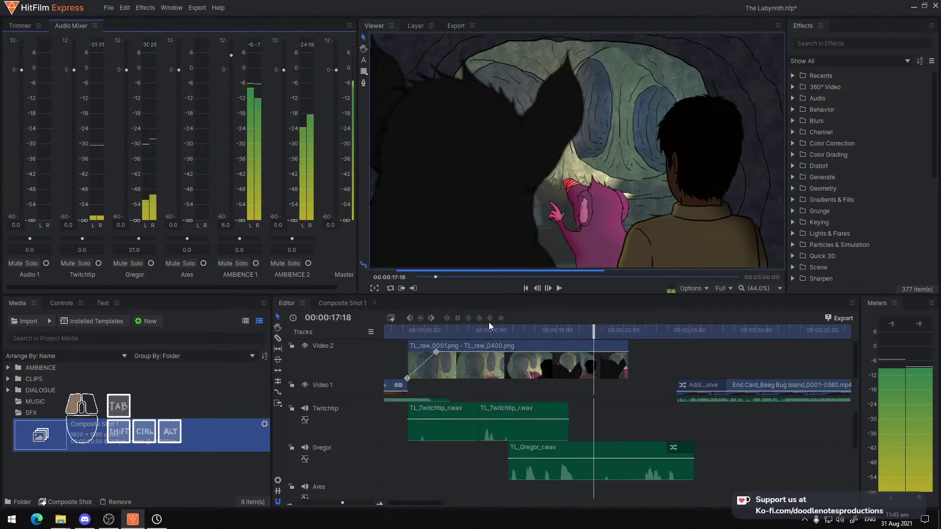
# Play back the Gregor dialogue section to check the panning
pyautogui.click(491, 327)
pyautogui.press('space')
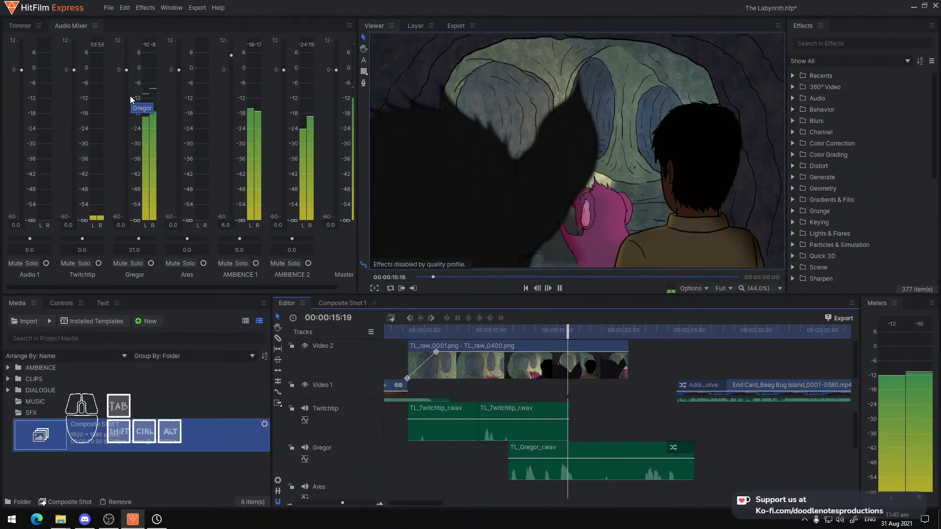
pyautogui.press('space')
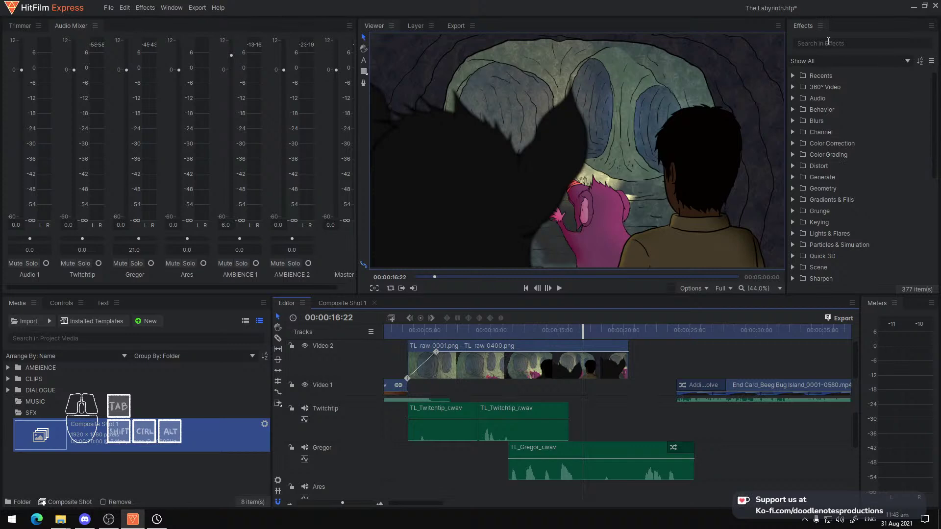
# Add an audio Fade transition to the end of the second TL_Twitchtip clip on the Twitchtip track
pyautogui.scroll(-5, 830, 93)
pyautogui.moveTo(827, 141); pyautogui.dragTo(539, 437)
# Play back the cave scene to check the dialogue balance, Twitchtip clips and ambience tracks
pyautogui.click(401, 335)
pyautogui.press('space')
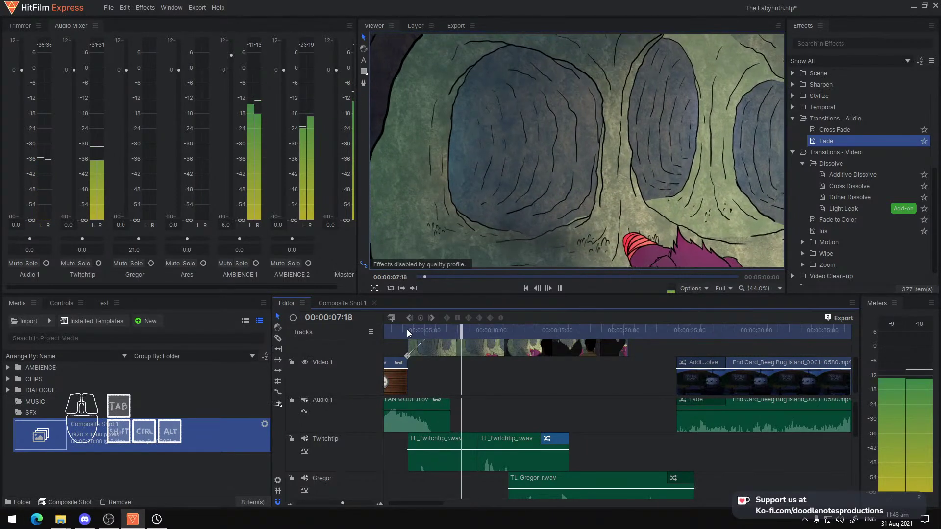
pyautogui.moveTo(406, 328); pyautogui.dragTo(422, 330)
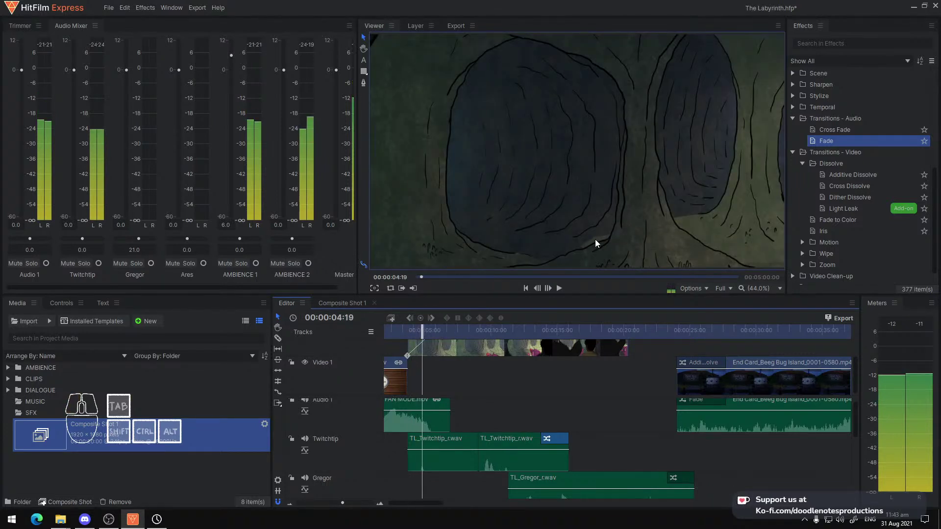
pyautogui.press('space')
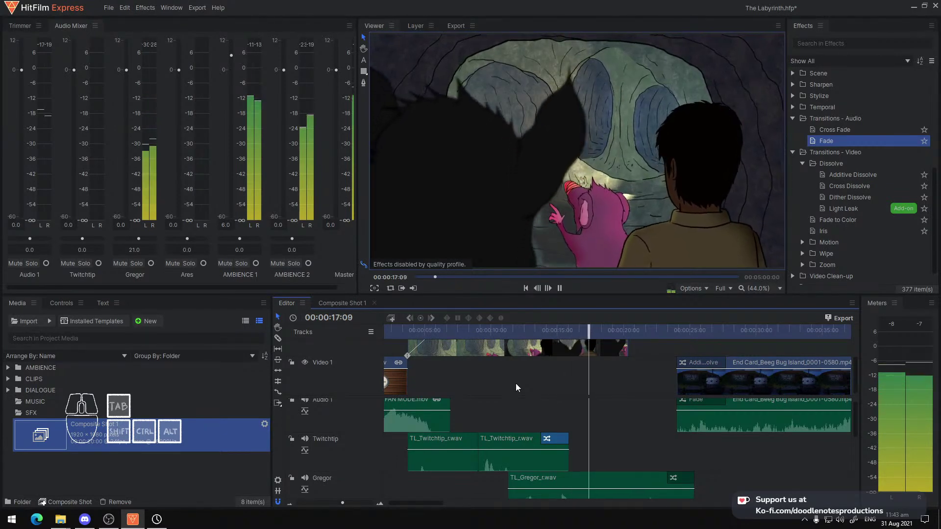
pyautogui.press('space')
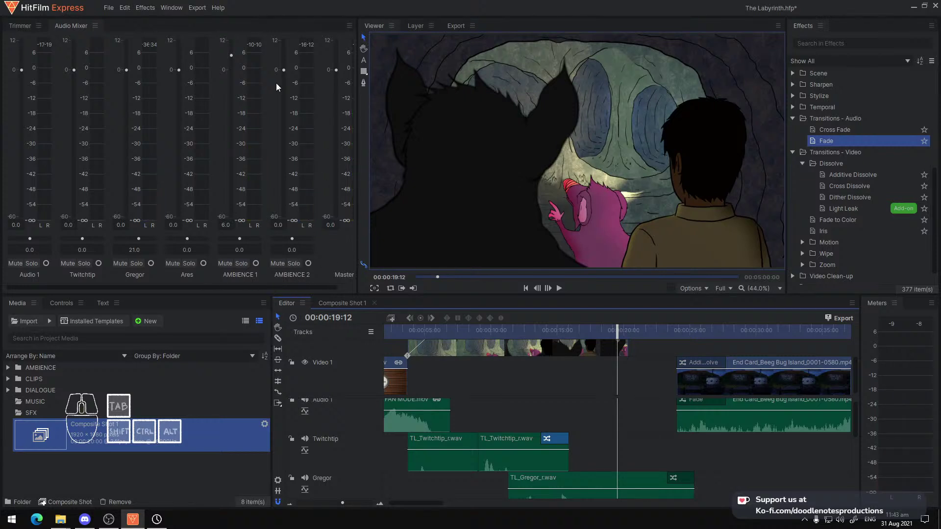
pyautogui.click(458, 325)
pyautogui.press('space')
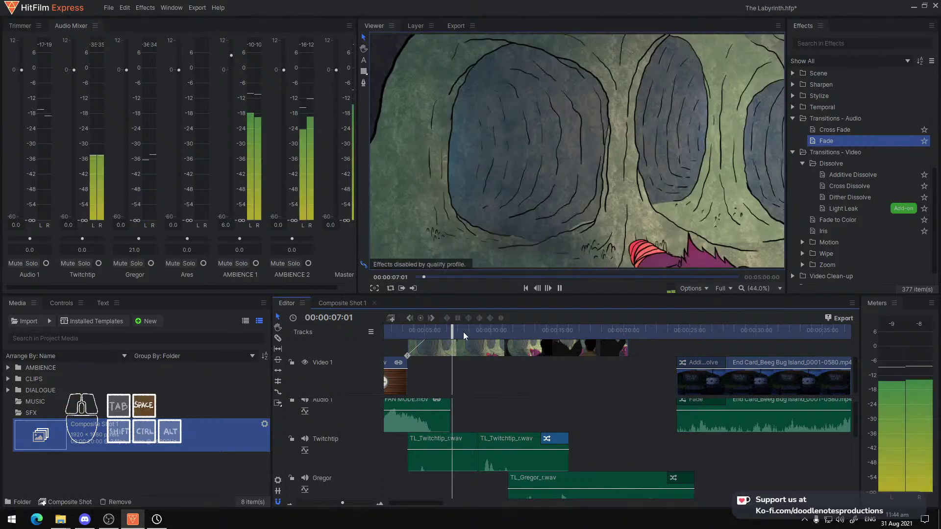
pyautogui.scroll(-4, 576, 431)
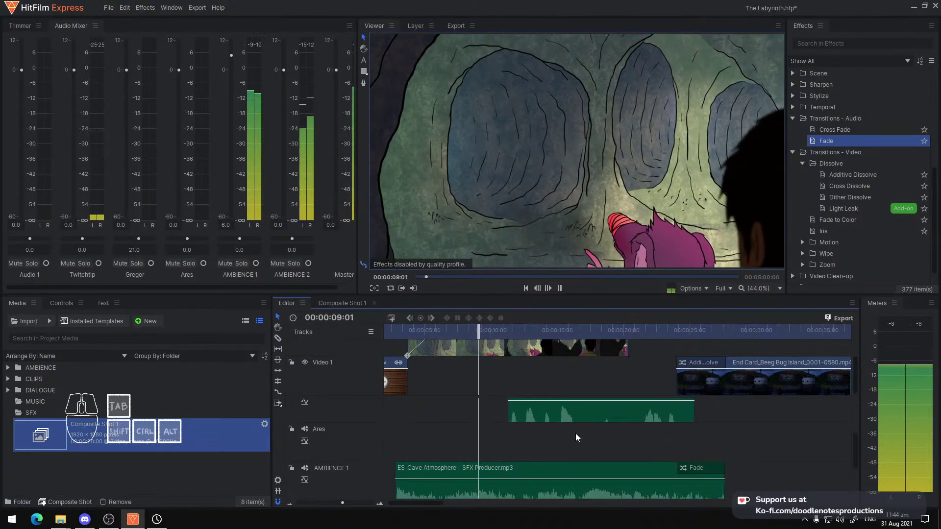
pyautogui.scroll(-1, 577, 432)
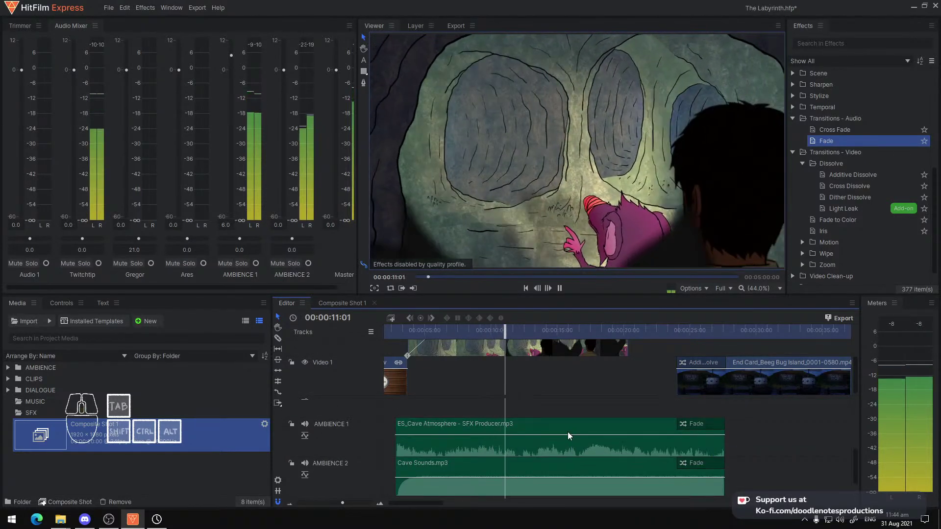
# Stop playback, limit the effects list to Audio Effects and select the Medium Room reverb
pyautogui.press('space')
pyautogui.scroll(6, 833, 121)
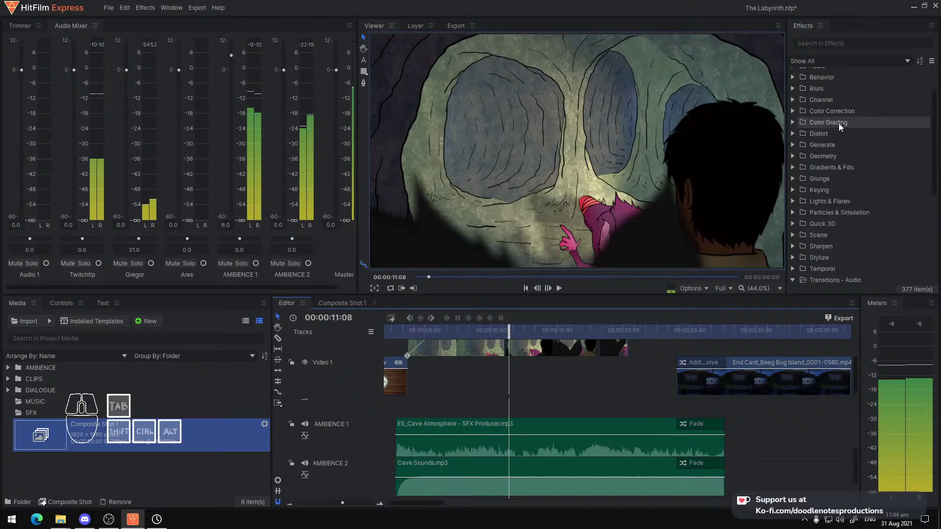
pyautogui.click(855, 60)
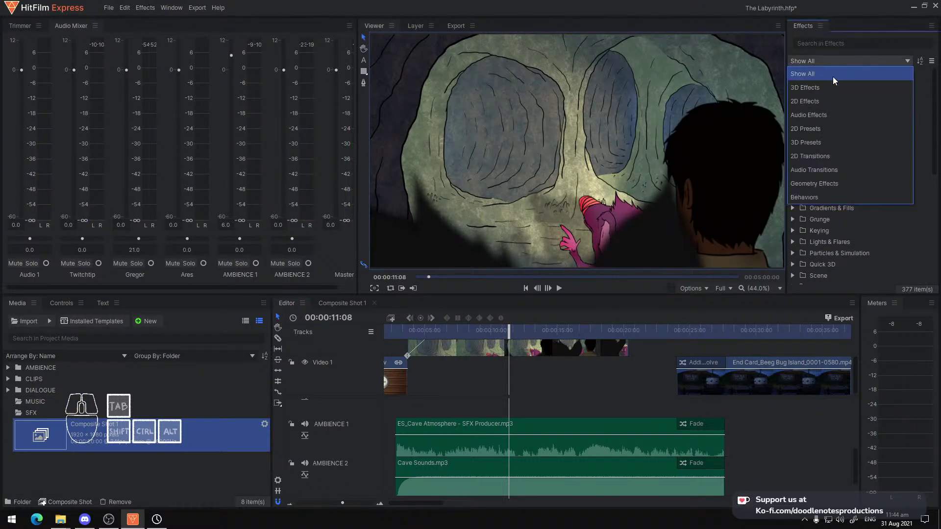
pyautogui.click(826, 107)
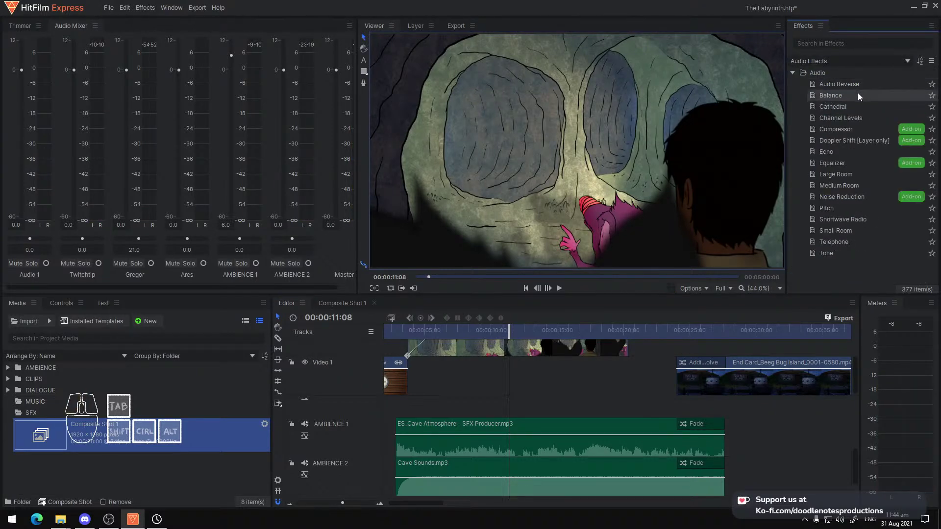
pyautogui.click(847, 182)
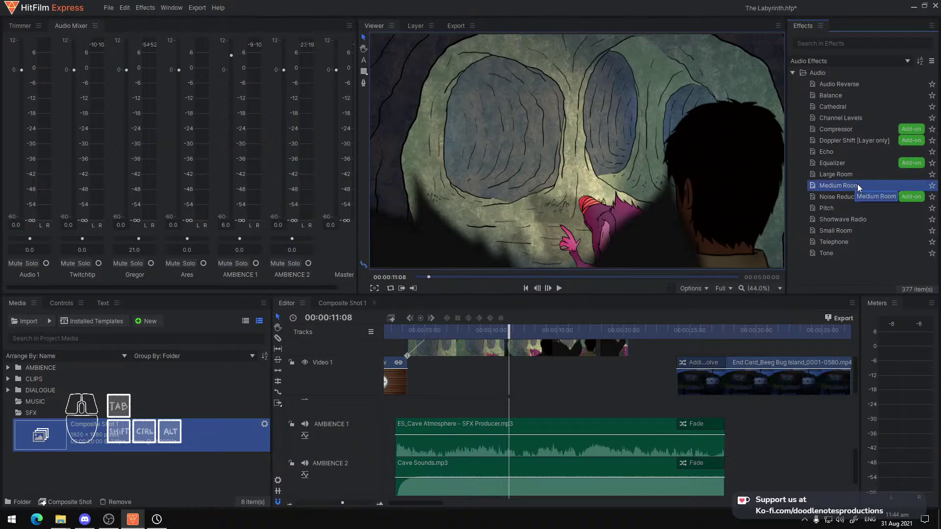
# Try to apply the Medium Room effect to a mixer channel and to the Twitchtip track
pyautogui.moveTo(858, 183); pyautogui.dragTo(60, 168)
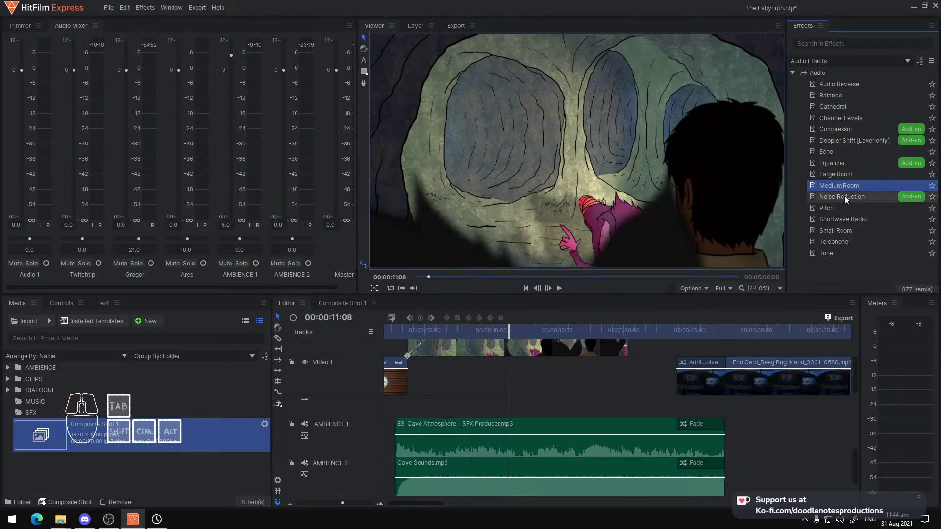
pyautogui.moveTo(834, 186); pyautogui.dragTo(382, 430)
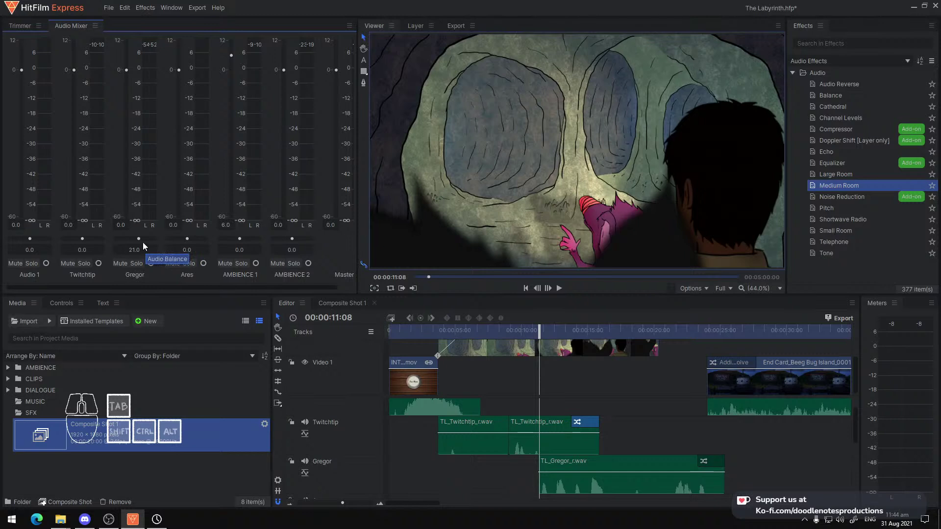
pyautogui.rightClick(90, 274)
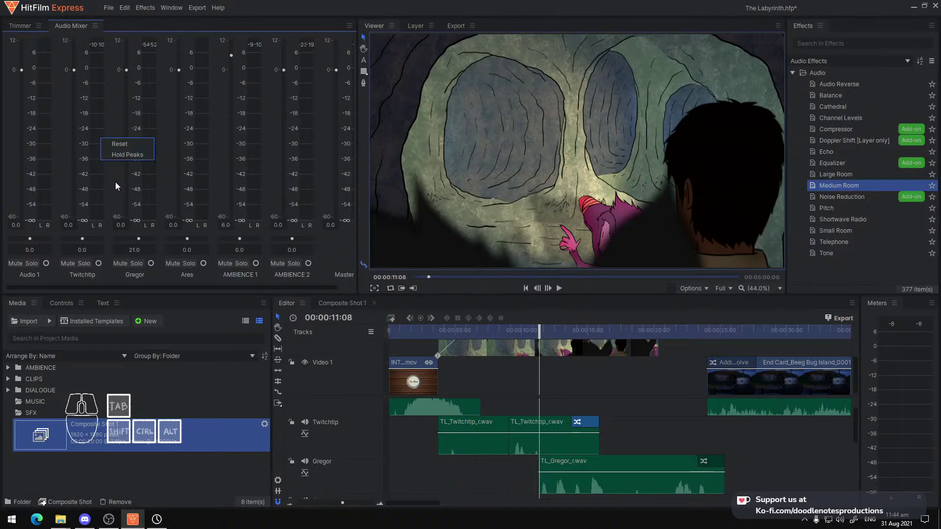
# Save the project
pyautogui.hotkey('ctrl', 'z')
pyautogui.hotkey('ctrl', 's')
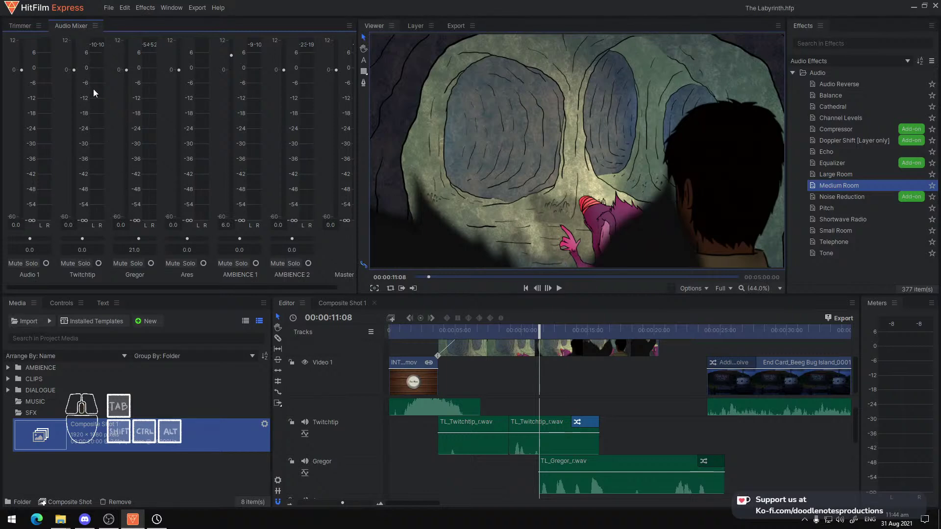
pyautogui.rightClick(319, 431)
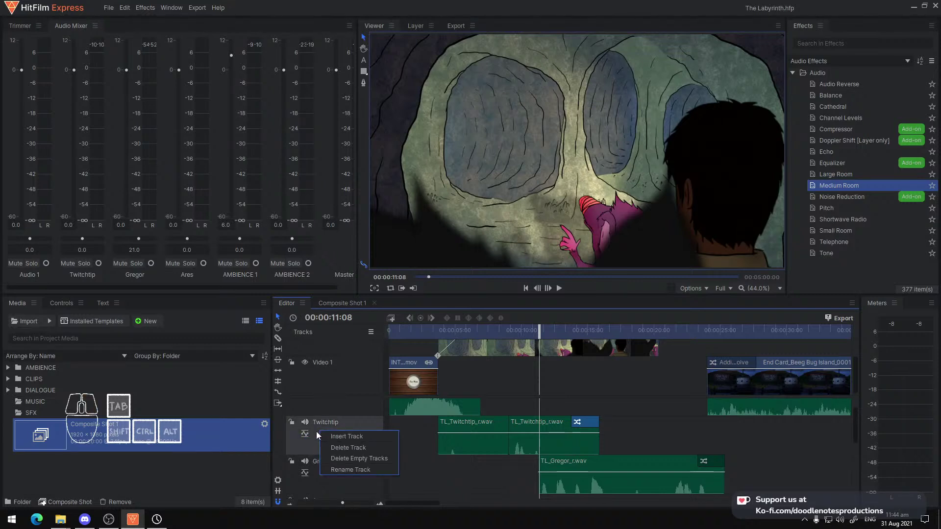
pyautogui.click(316, 432)
pyautogui.rightClick(345, 433)
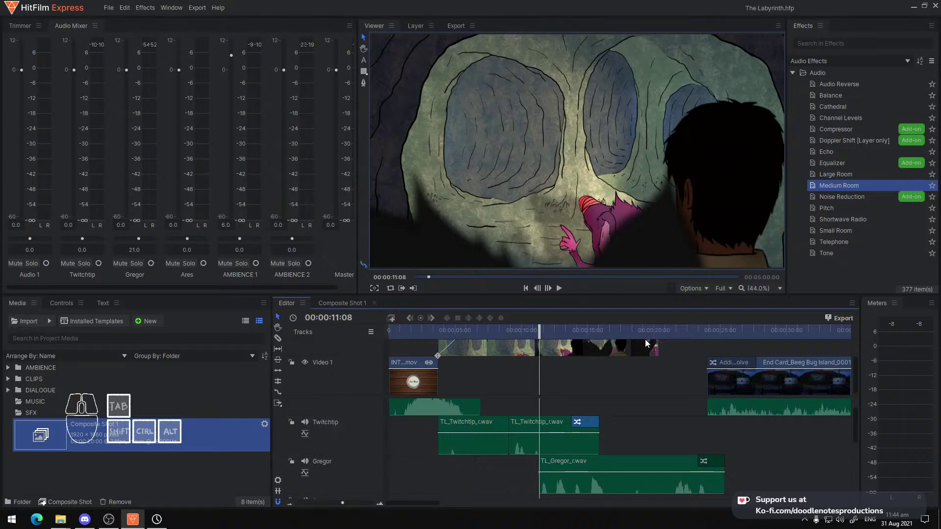
pyautogui.rightClick(855, 180)
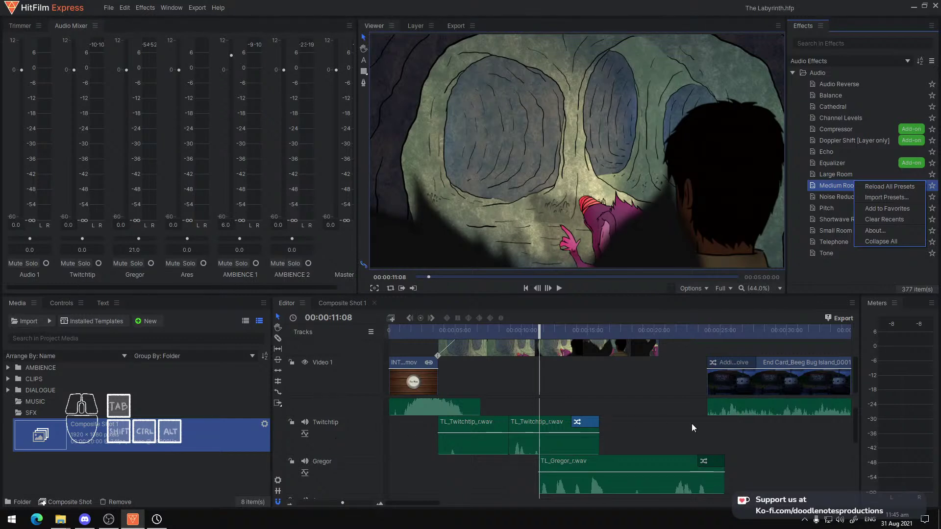
pyautogui.click(346, 433)
pyautogui.rightClick(346, 434)
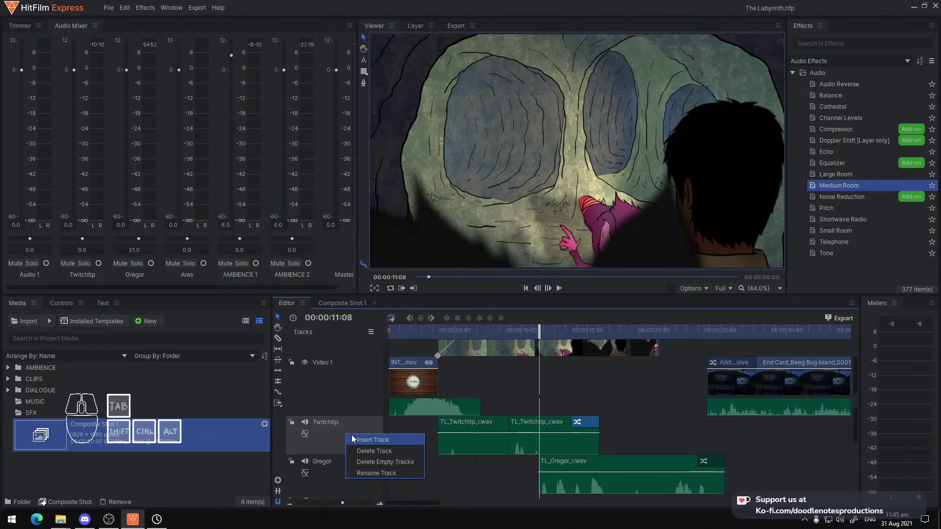
pyautogui.click(322, 443)
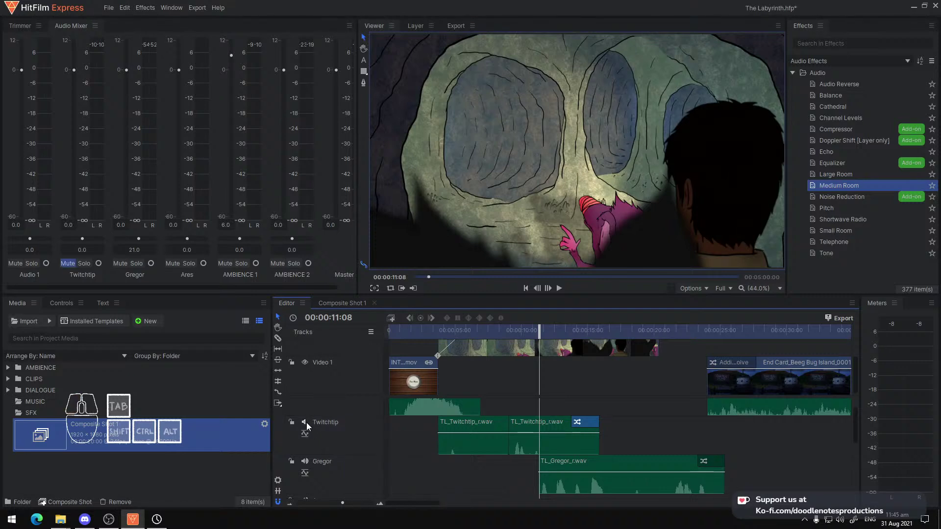
pyautogui.rightClick(306, 422)
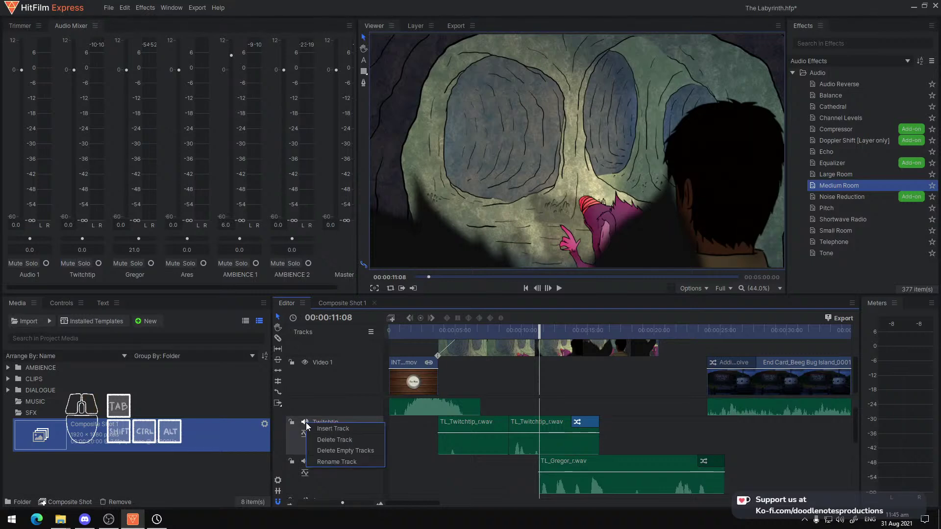
pyautogui.click(293, 443)
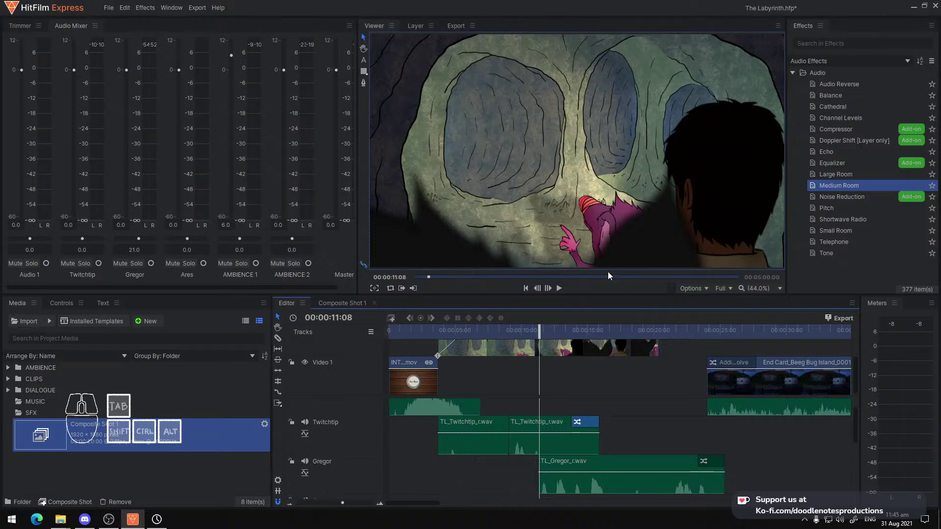
pyautogui.click(343, 237)
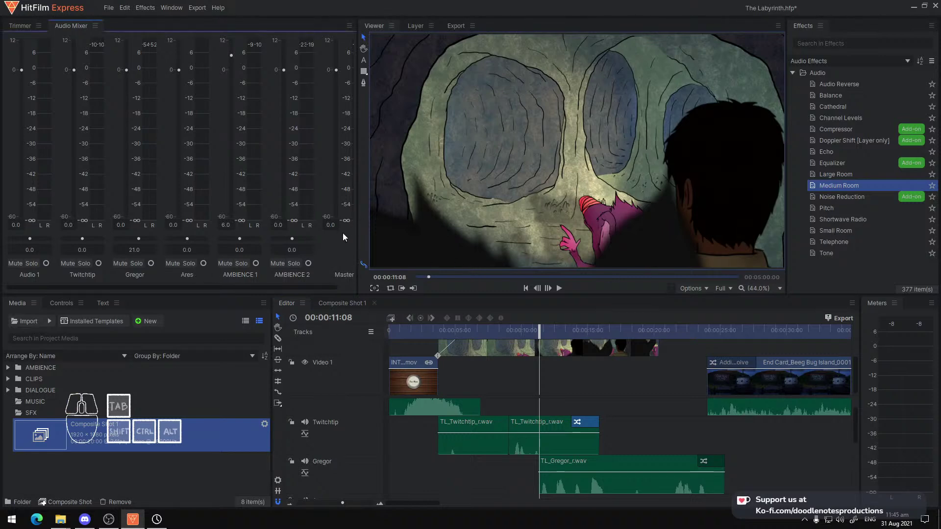
pyautogui.rightClick(342, 116)
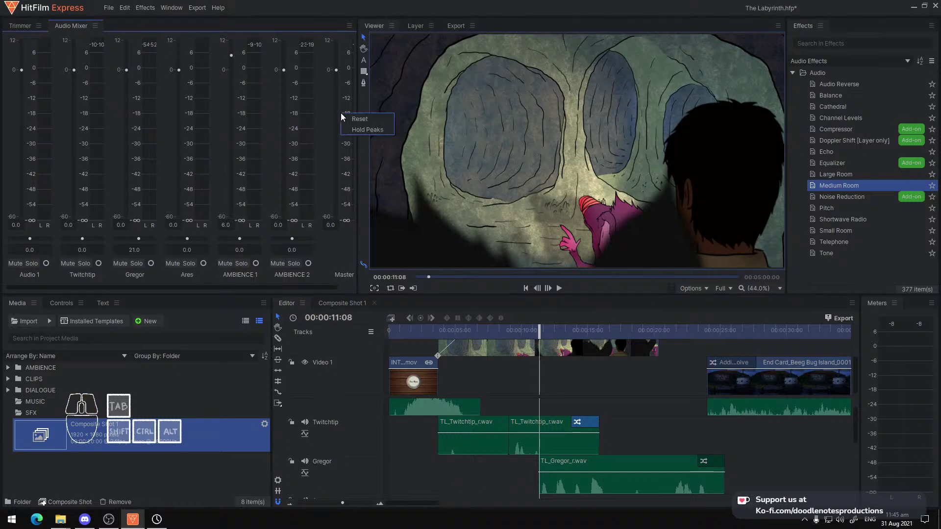
pyautogui.rightClick(153, 176)
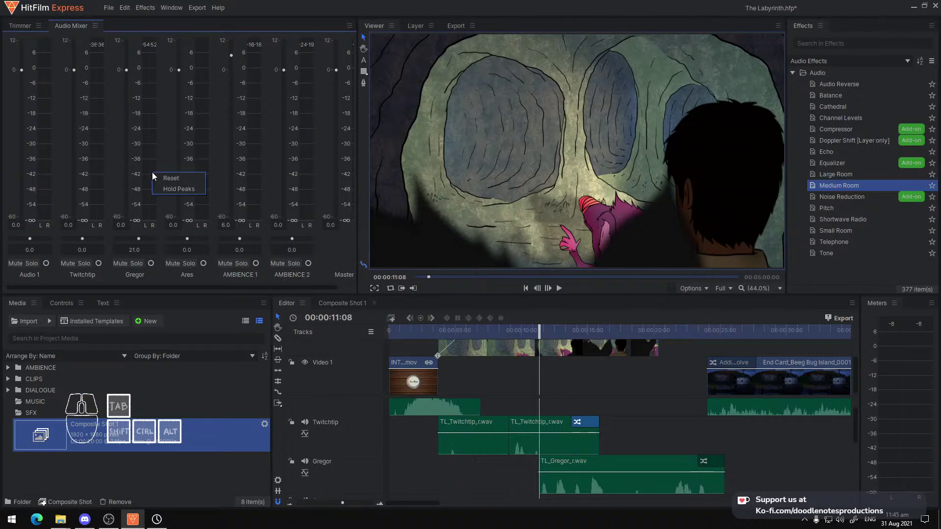
pyautogui.rightClick(98, 161)
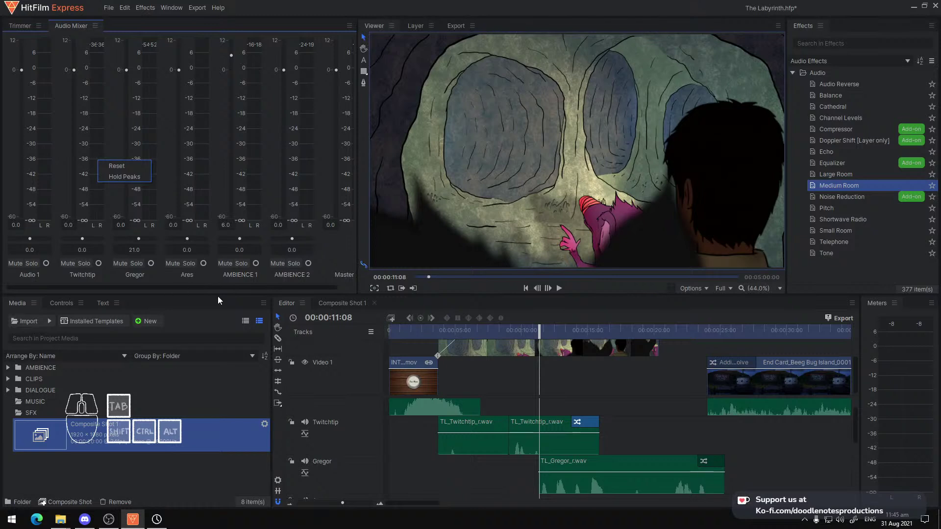
# Close the Composite Shot 1 timeline so that only the Editor timeline stays open
pyautogui.click(374, 303)
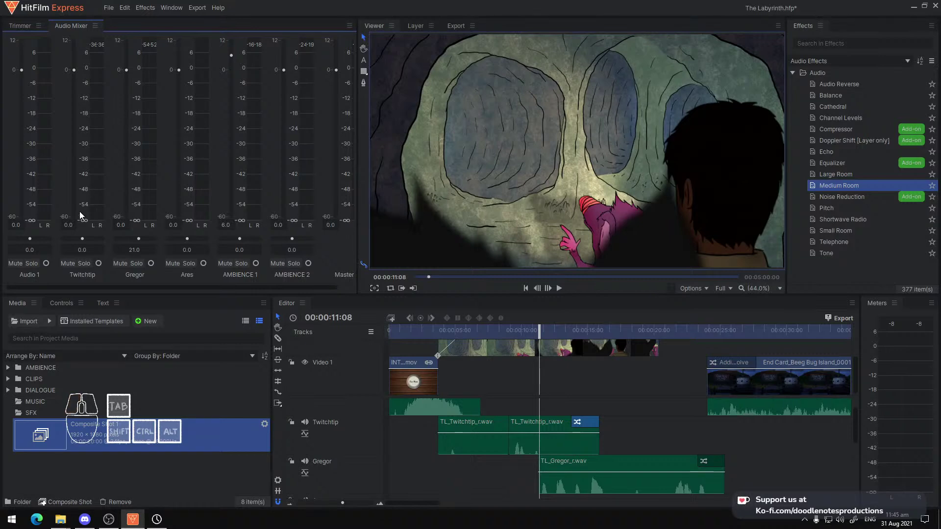
pyautogui.click(81, 224)
pyautogui.rightClick(91, 45)
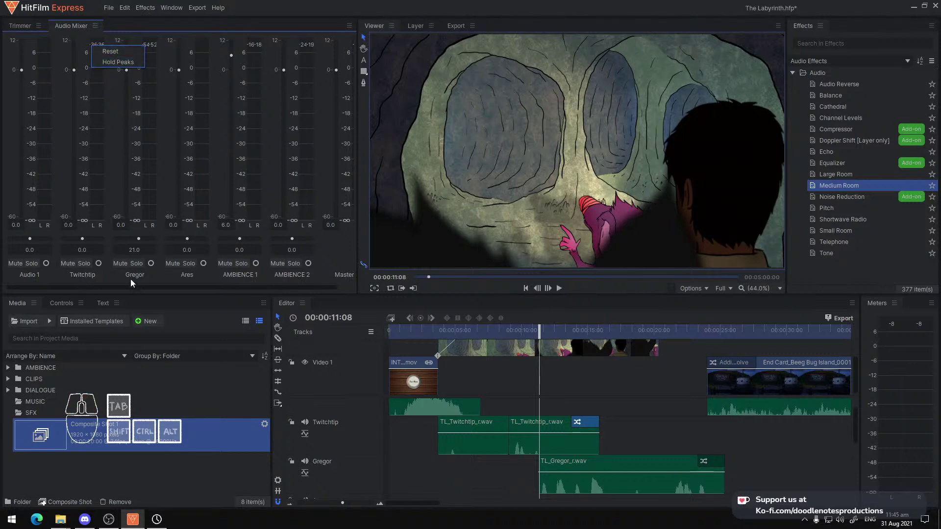
pyautogui.click(100, 279)
# Try to apply Medium Room to the Twitchtip mixer channel and to the Twitchtip track header
pyautogui.click(834, 187)
pyautogui.moveTo(834, 188); pyautogui.dragTo(85, 153)
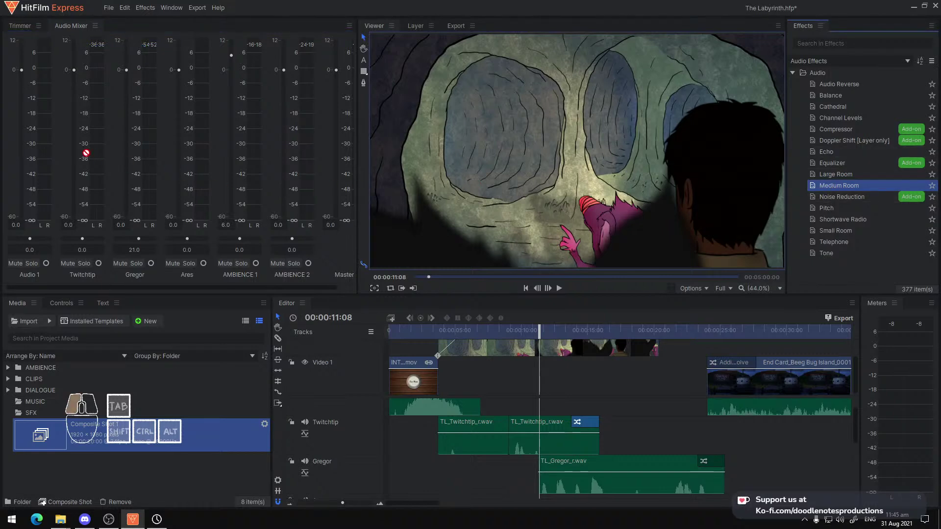
pyautogui.moveTo(405, 381); pyautogui.dragTo(785, 279)
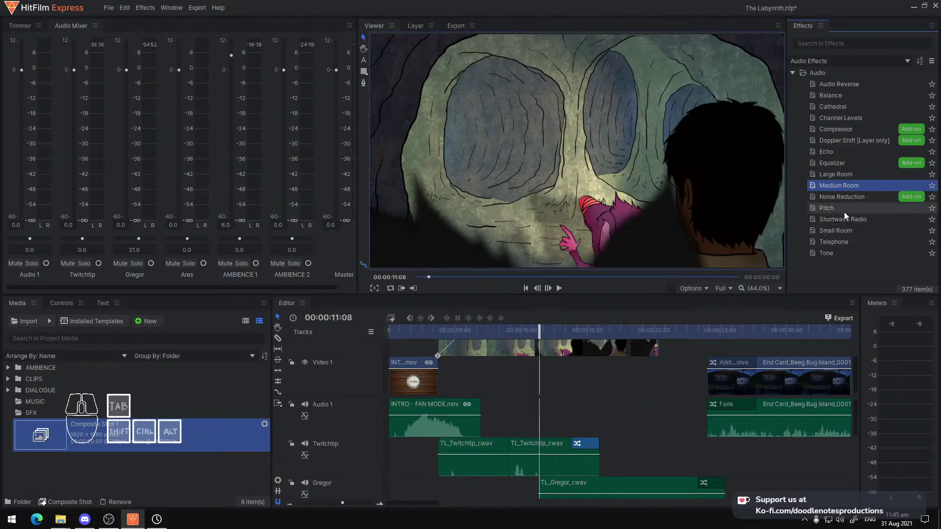
pyautogui.moveTo(842, 186); pyautogui.dragTo(348, 456)
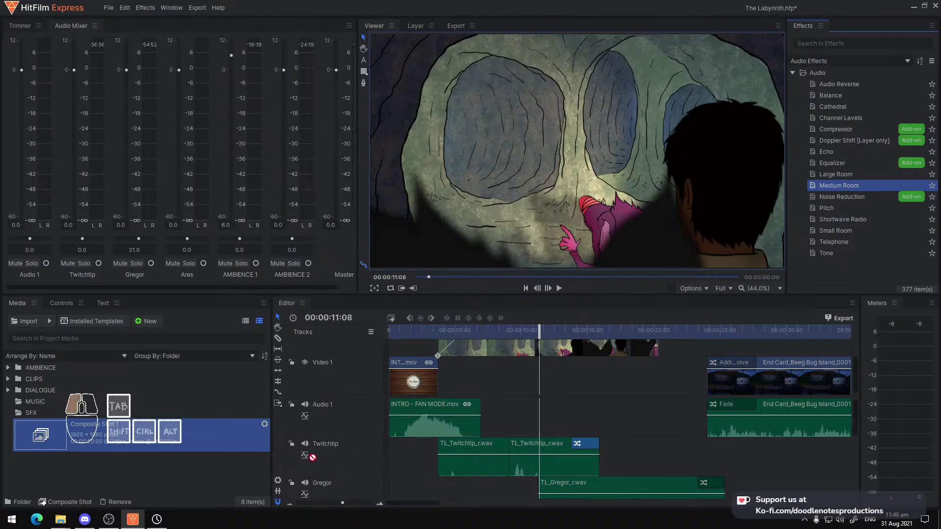
pyautogui.moveTo(280, 448); pyautogui.dragTo(339, 454)
pyautogui.moveTo(425, 456); pyautogui.dragTo(337, 463)
pyautogui.rightClick(337, 463)
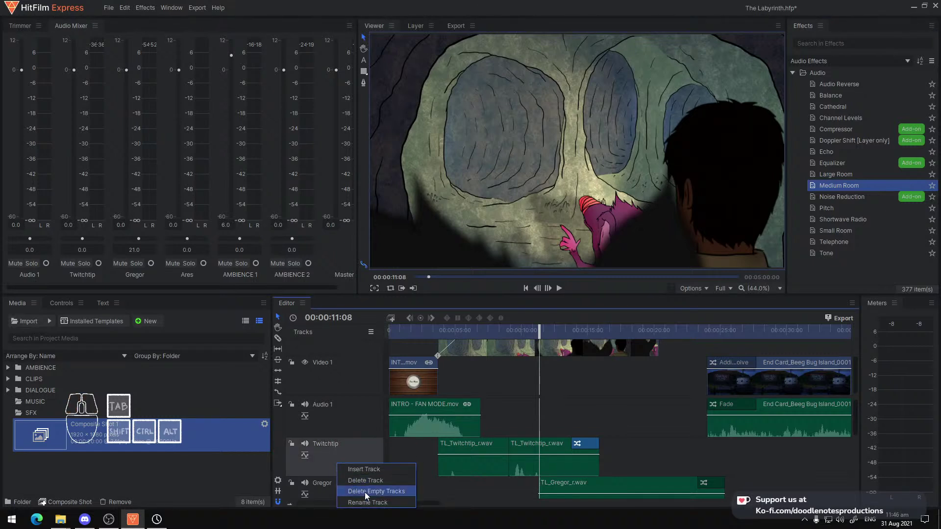
pyautogui.click(328, 471)
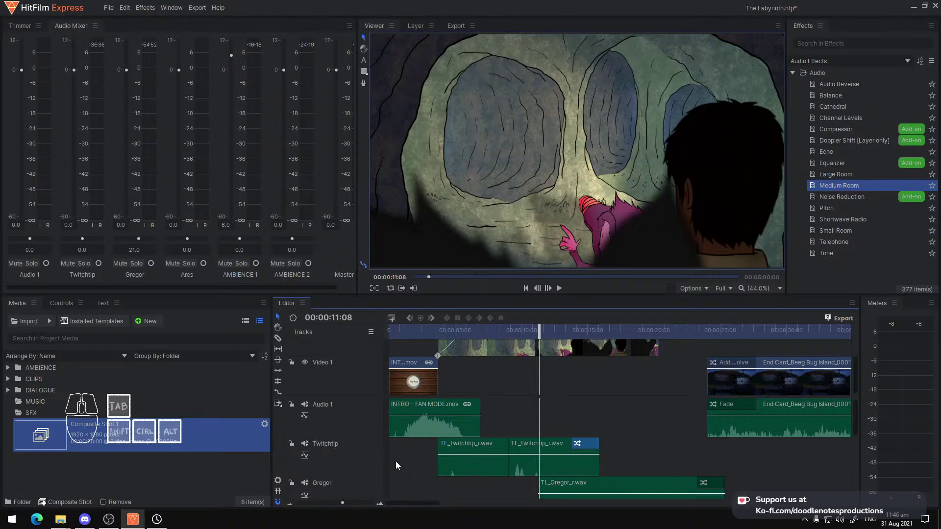
# Apply the Medium Room effect to the first TL_Twitchtip clip and play back the cave scene to hear it
pyautogui.moveTo(854, 187); pyautogui.dragTo(475, 458)
pyautogui.click(429, 325)
pyautogui.press('space')
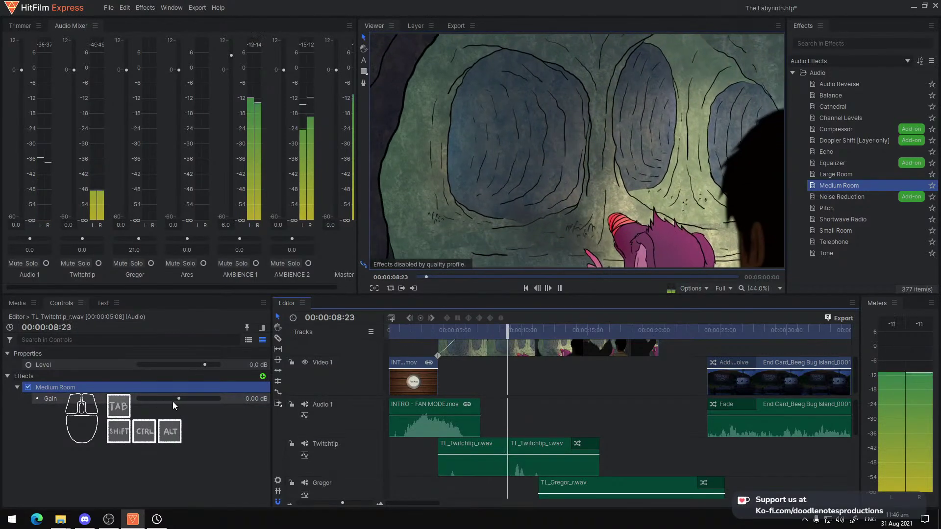
pyautogui.press('space')
# Apply the Medium Room effect to the second TL_Twitchtip clip and play back both Twitchtip clips
pyautogui.moveTo(833, 186); pyautogui.dragTo(536, 447)
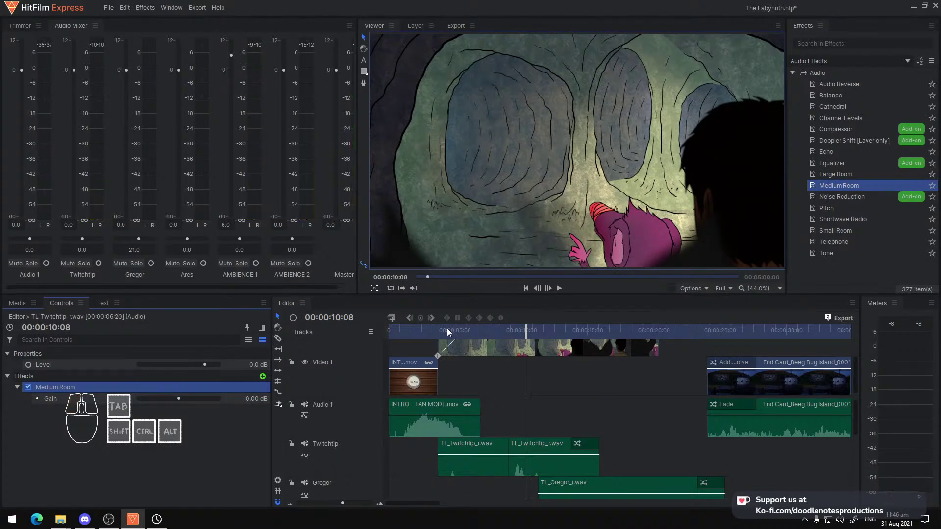
pyautogui.click(436, 330)
pyautogui.press('space')
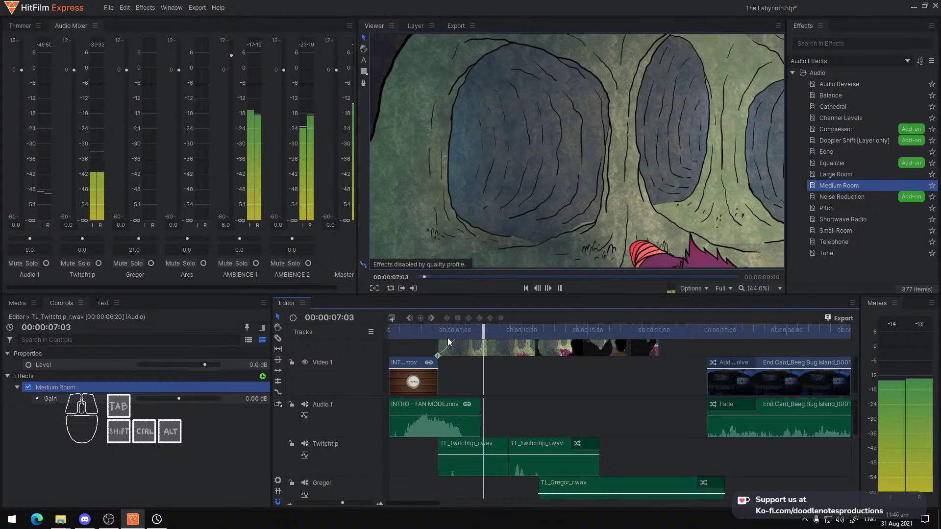
pyautogui.moveTo(454, 345)
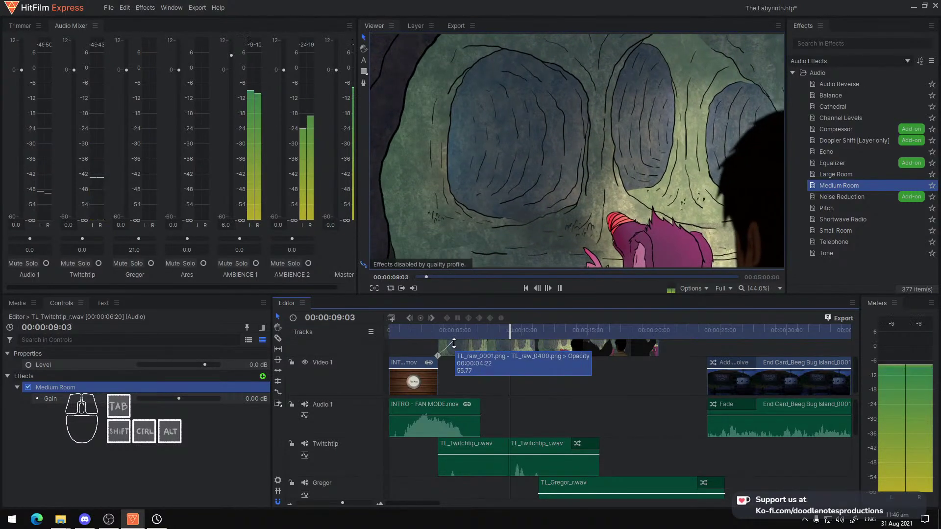
pyautogui.press('space')
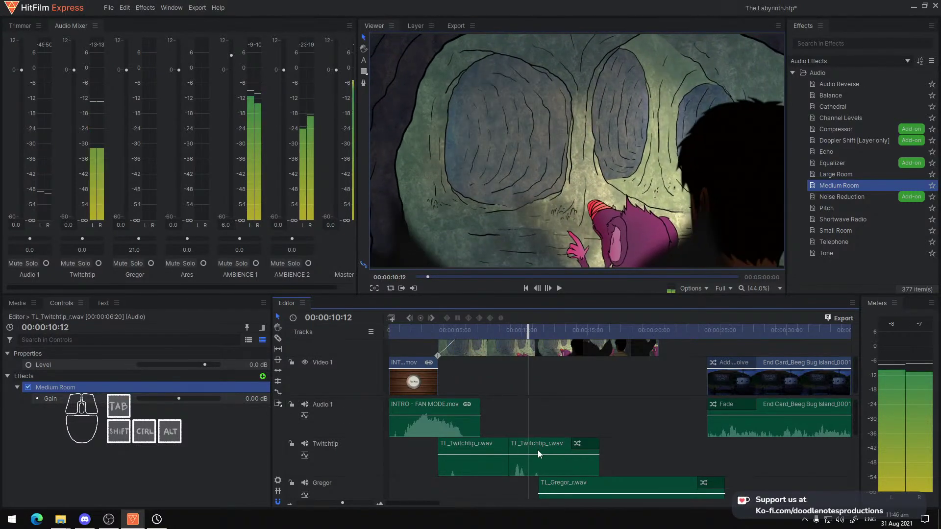
# Try a Medium Room gain of -2.40 dB on the second TL_Twitchtip clip and listen to it
pyautogui.click(527, 465)
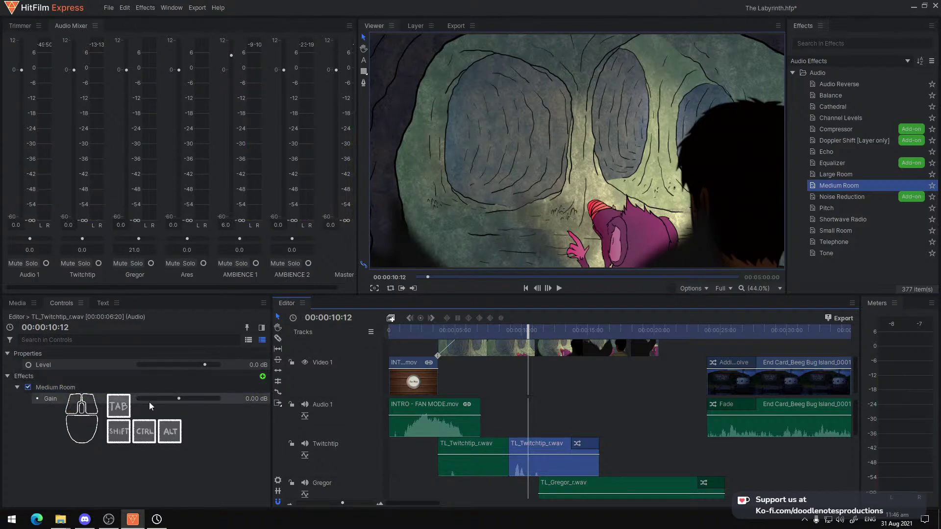
pyautogui.click(17, 387)
pyautogui.click(17, 388)
pyautogui.click(178, 400)
pyautogui.moveTo(177, 400); pyautogui.dragTo(172, 400)
pyautogui.click(511, 334)
pyautogui.press('space')
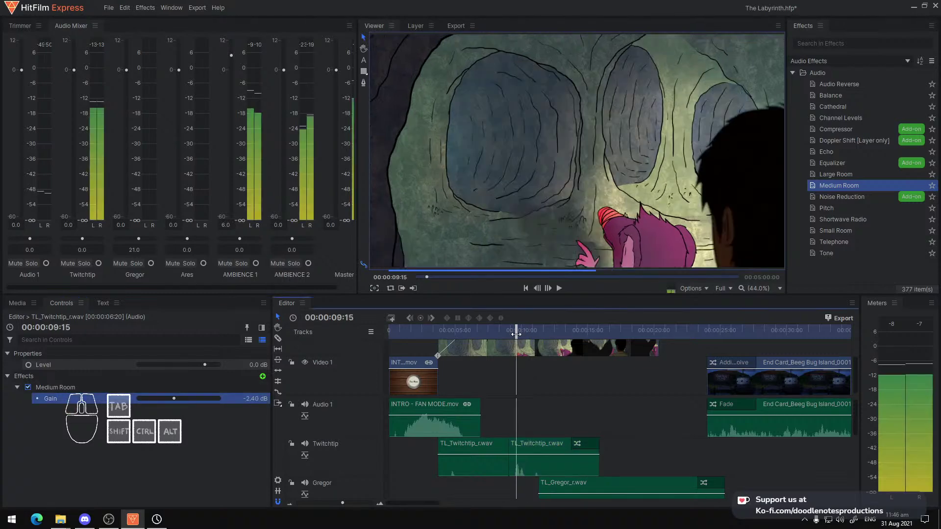
pyautogui.click(510, 335)
pyautogui.press('space')
# Try a Medium Room gain of -23.52 dB on the second TL_Twitchtip clip and play it back
pyautogui.moveTo(172, 399); pyautogui.dragTo(139, 398)
pyautogui.moveTo(495, 330); pyautogui.dragTo(488, 339)
pyautogui.press('space')
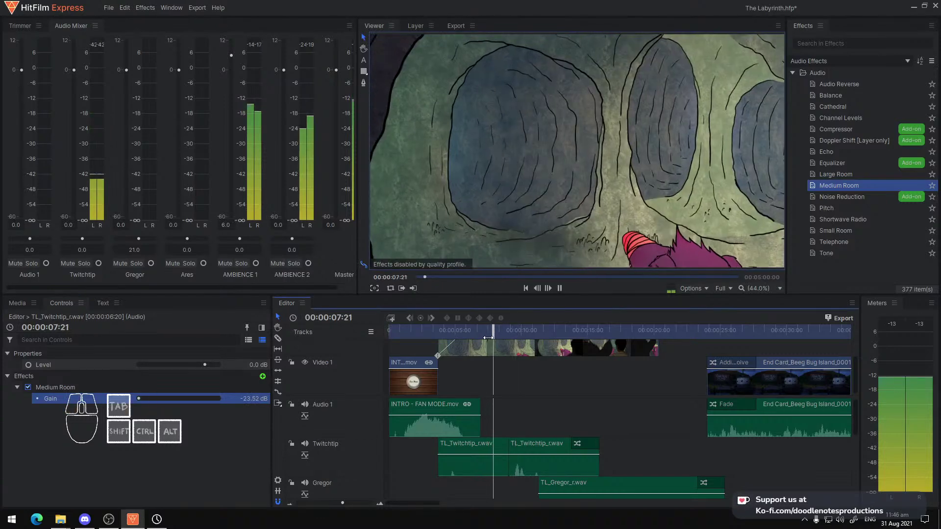
# Try a Medium Room gain of 24.00 dB on the second TL_Twitchtip clip and play it back
pyautogui.moveTo(139, 398); pyautogui.dragTo(220, 400)
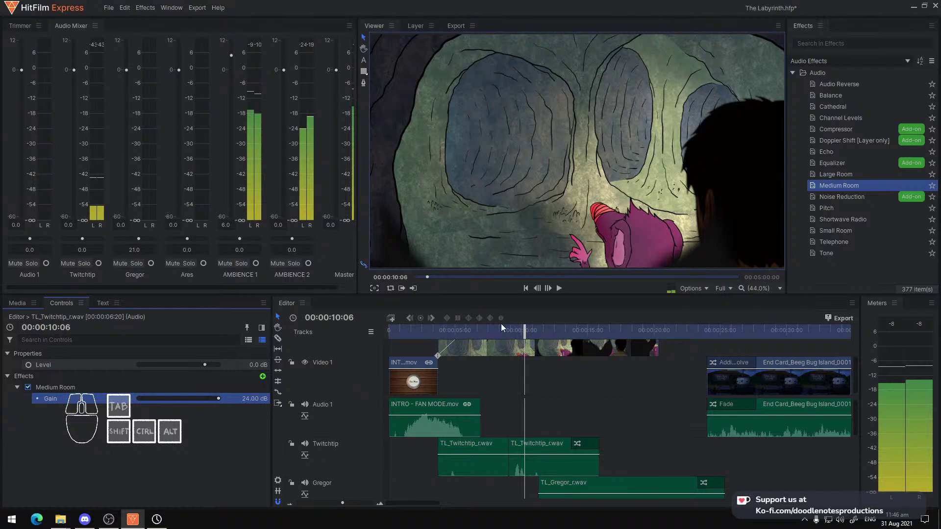
pyautogui.moveTo(498, 323); pyautogui.dragTo(505, 328)
pyautogui.press('space')
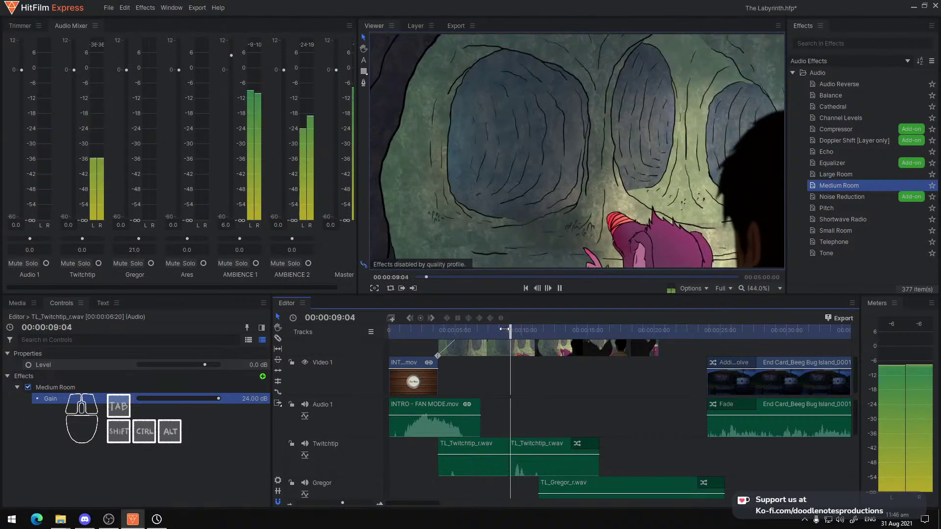
# Remove the Medium Room effect from both TL_Twitchtip clips
pyautogui.click(110, 404)
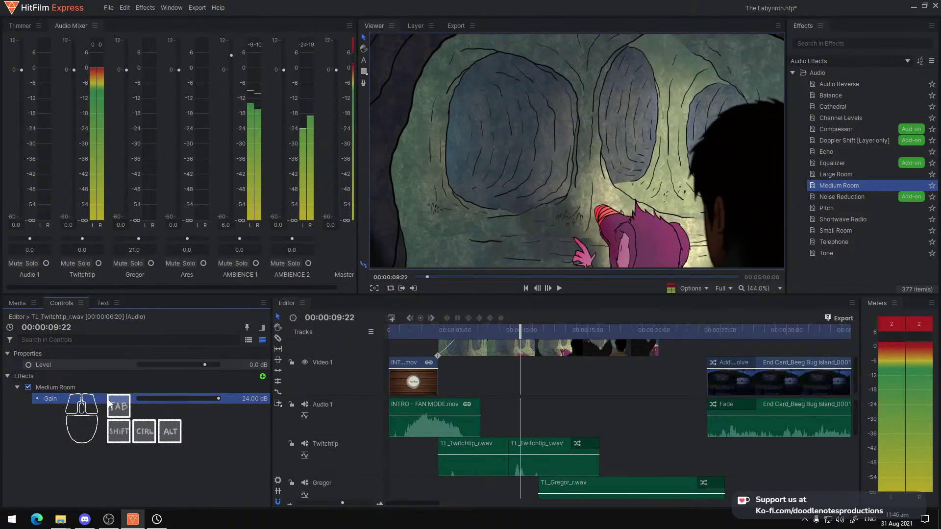
pyautogui.click(458, 443)
pyautogui.click(131, 388)
pyautogui.press('Delete')
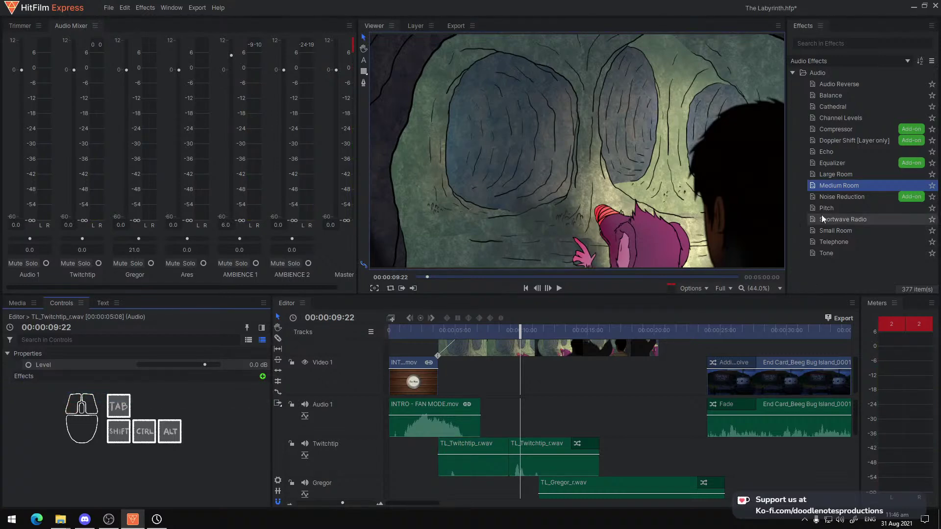
# Try the Small Room effect on the second TL_Twitchtip clip, listening to it before removing it
pyautogui.click(841, 231)
pyautogui.moveTo(856, 232); pyautogui.dragTo(538, 445)
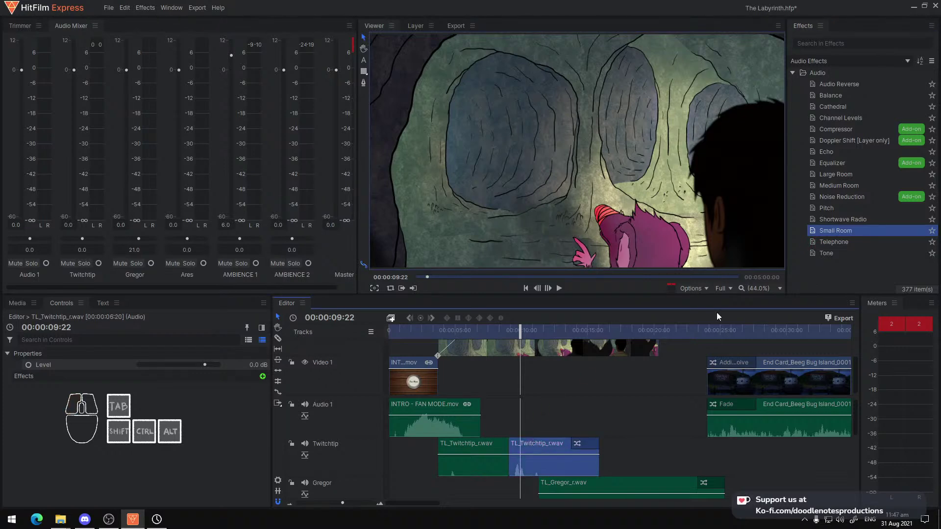
pyautogui.click(839, 229)
pyautogui.moveTo(839, 228); pyautogui.dragTo(530, 443)
pyautogui.click(499, 327)
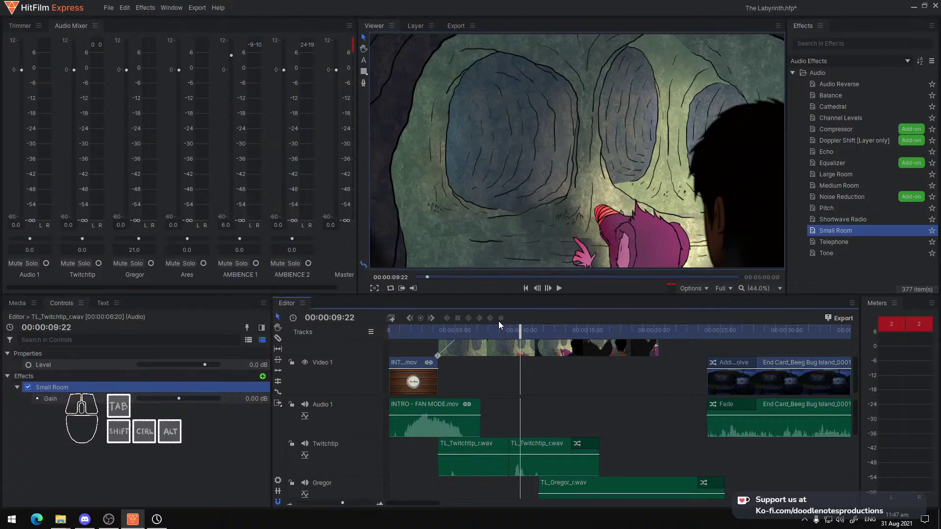
pyautogui.press('space')
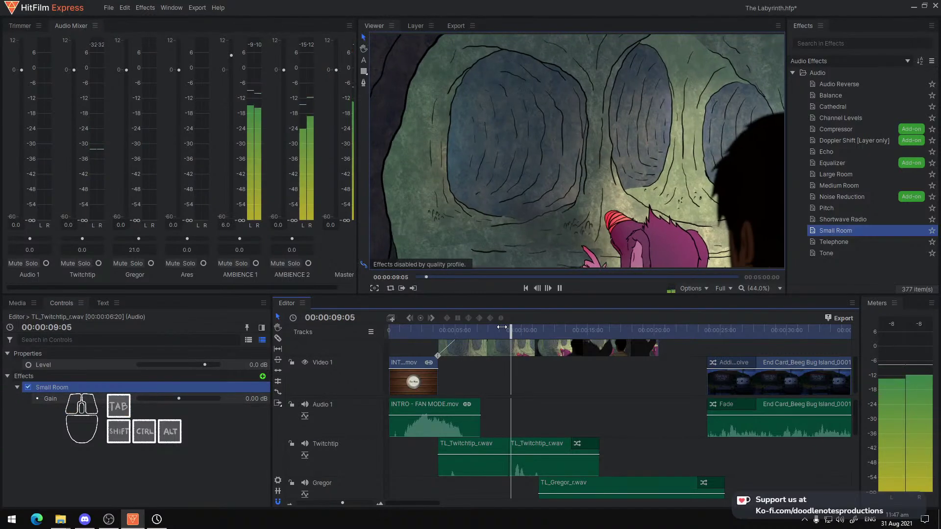
pyautogui.press('space')
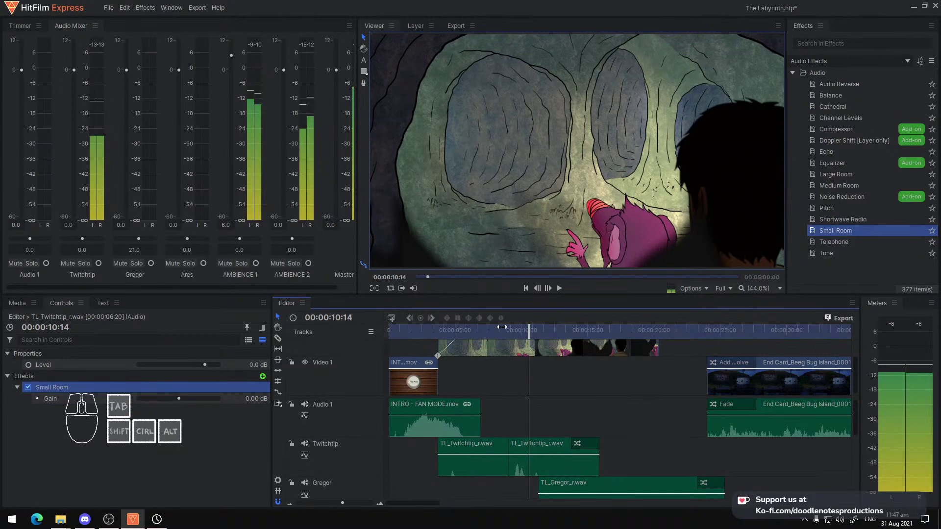
pyautogui.click(73, 388)
pyautogui.press('Delete')
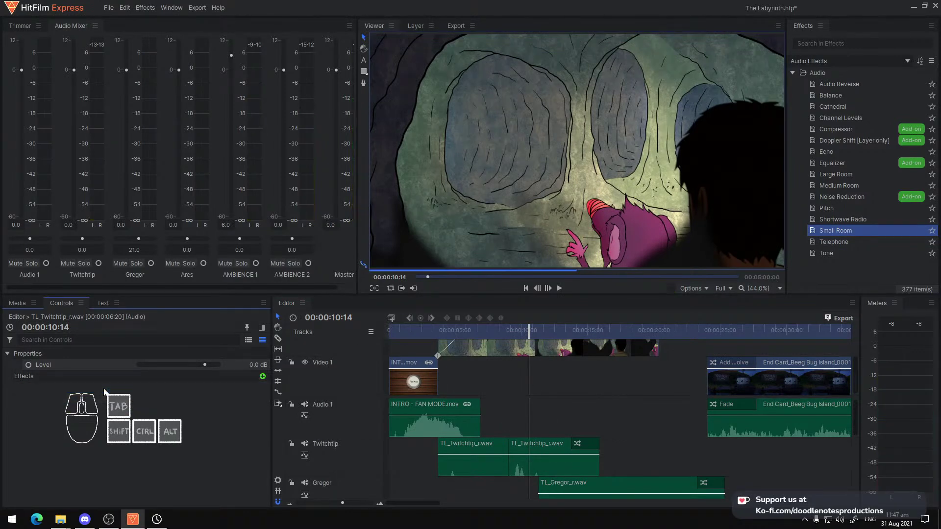
# Apply the Echo effect to the second TL_Twitchtip clip and play it back
pyautogui.moveTo(841, 151); pyautogui.dragTo(536, 442)
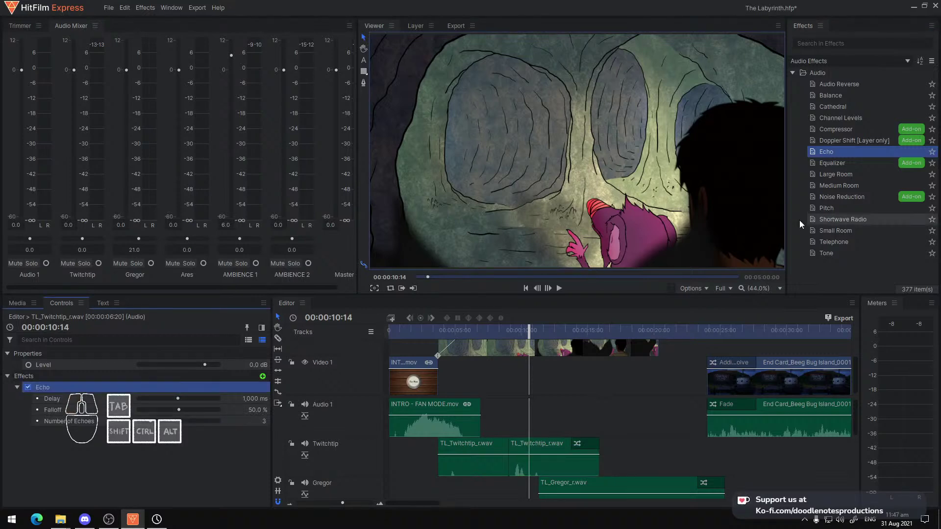
pyautogui.click(505, 334)
pyautogui.press('space')
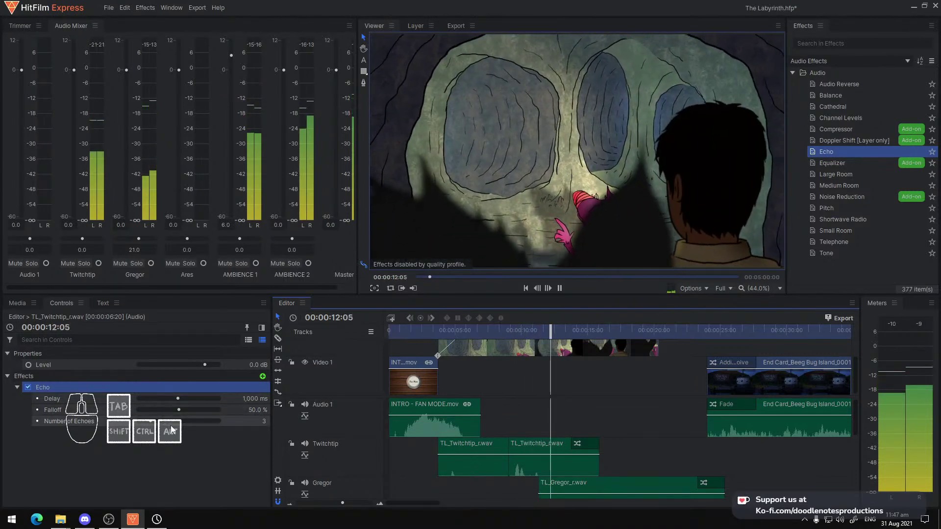
pyautogui.press('space')
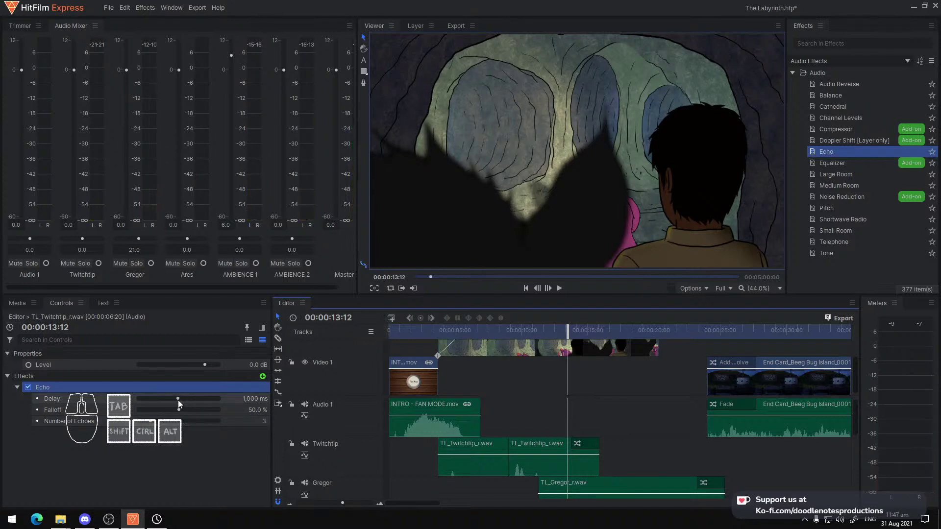
# Set the Echo delay to 740 ms and the falloff to 25.0 %, playing back the second TL_Twitchtip clip to check
pyautogui.moveTo(178, 400); pyautogui.dragTo(167, 401)
pyautogui.click(499, 328)
pyautogui.press('space')
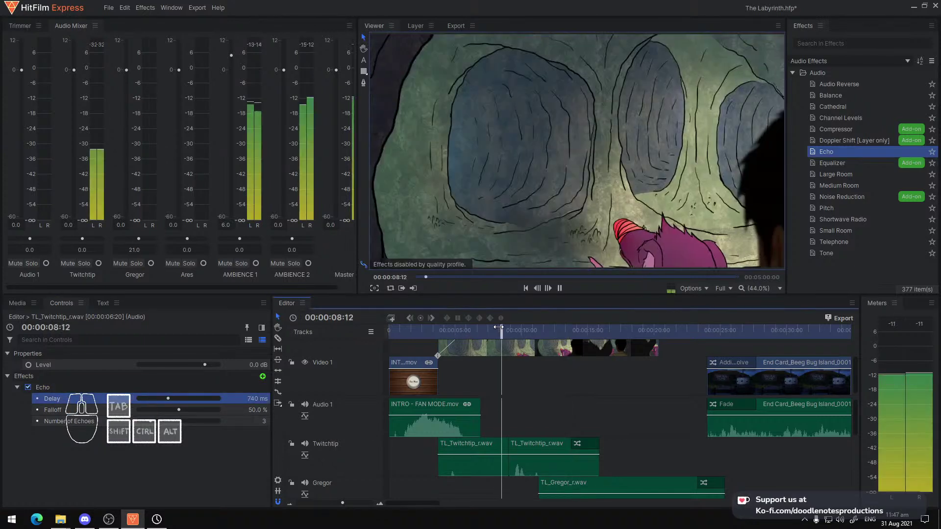
pyautogui.moveTo(179, 409); pyautogui.dragTo(158, 410)
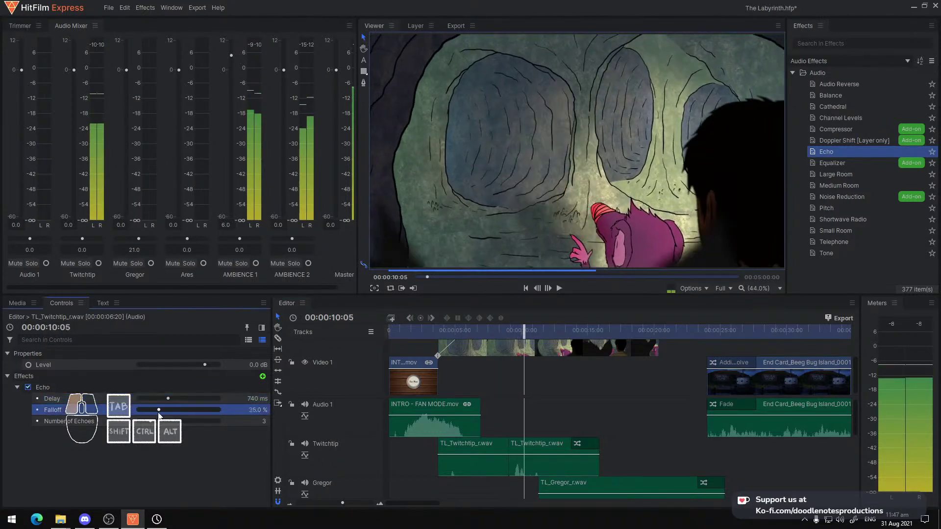
pyautogui.click(510, 334)
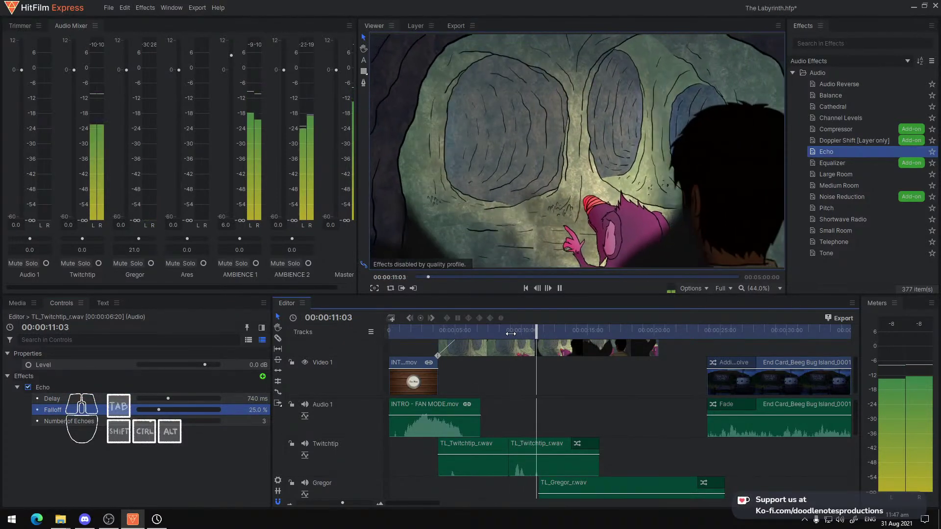
pyautogui.press('space')
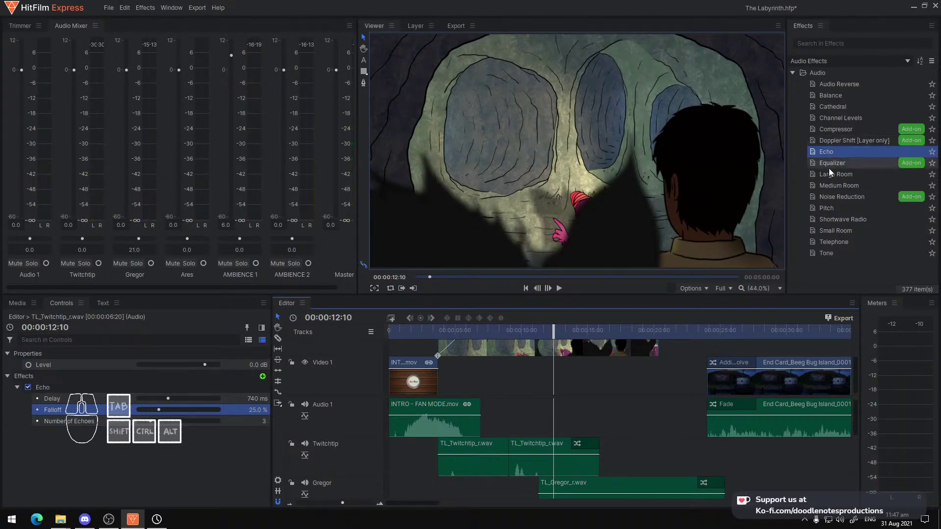
# Add the Small Room effect to the second TL_Twitchtip clip alongside Echo and listen to the combination
pyautogui.click(837, 231)
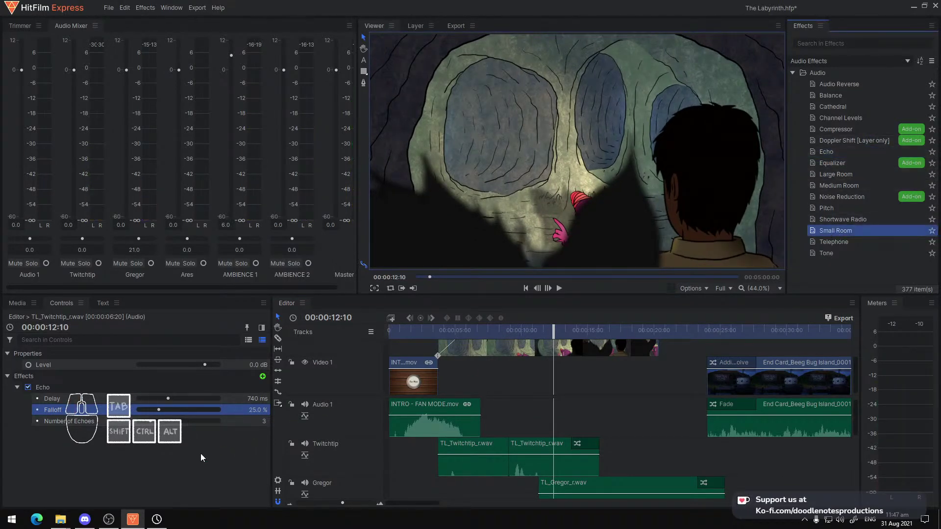
pyautogui.moveTo(852, 226); pyautogui.dragTo(547, 448)
pyautogui.press('space')
pyautogui.click(505, 334)
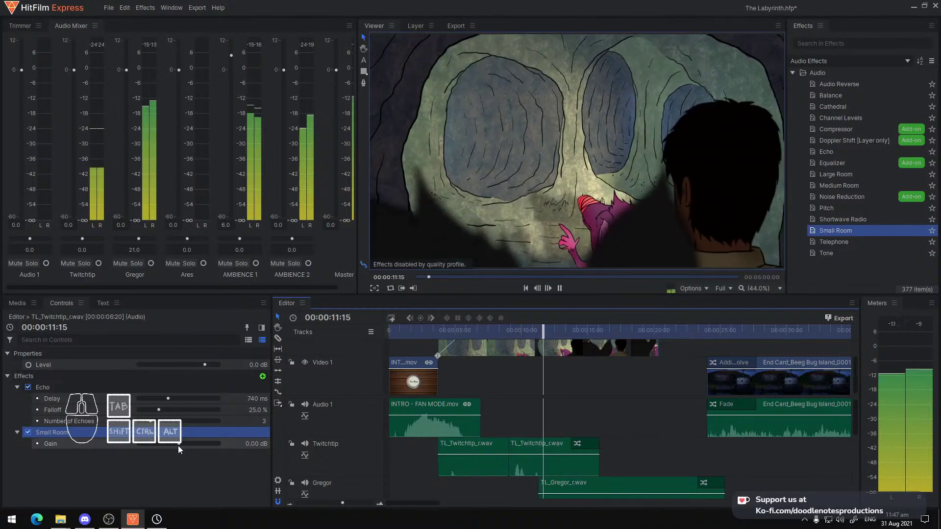
pyautogui.press('space')
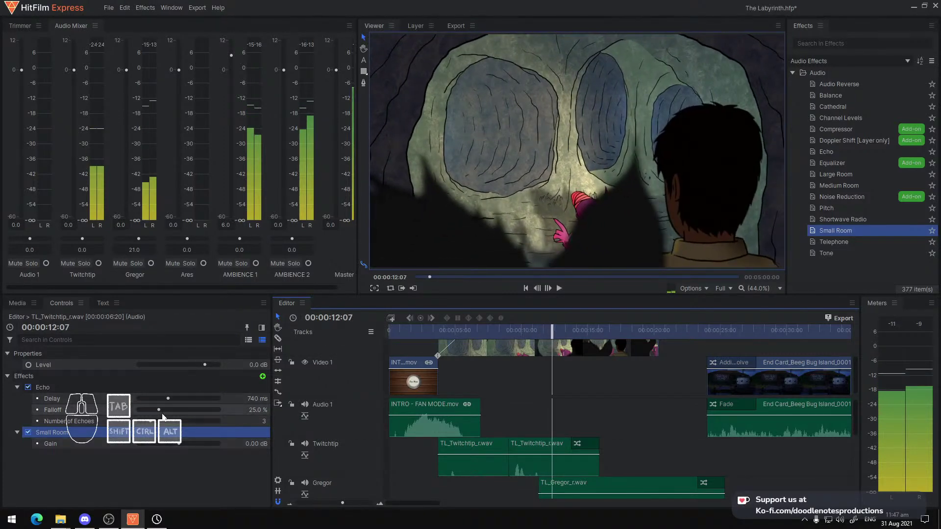
# Try an Echo falloff of 8.0 % on the second TL_Twitchtip clip and play it back
pyautogui.moveTo(160, 410); pyautogui.dragTo(146, 410)
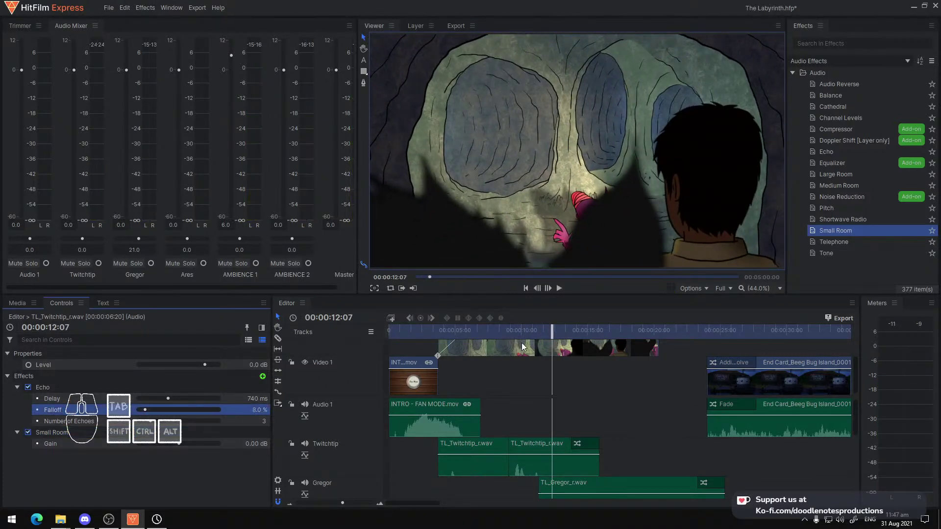
pyautogui.click(514, 331)
pyautogui.press('space')
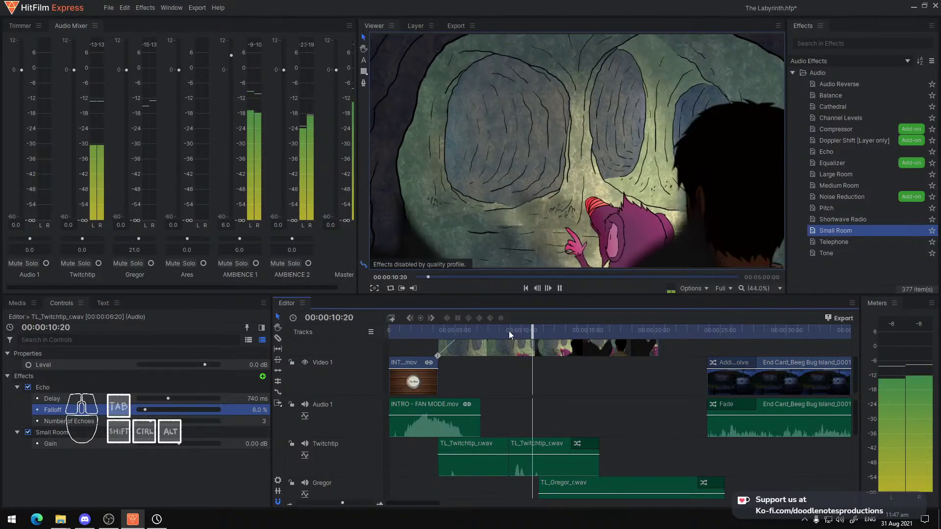
# Set the Echo falloff to 13.0 % and the number of echoes to 2, playing back the clip after each change
pyautogui.moveTo(146, 410); pyautogui.dragTo(150, 409)
pyautogui.click(513, 331)
pyautogui.press('space')
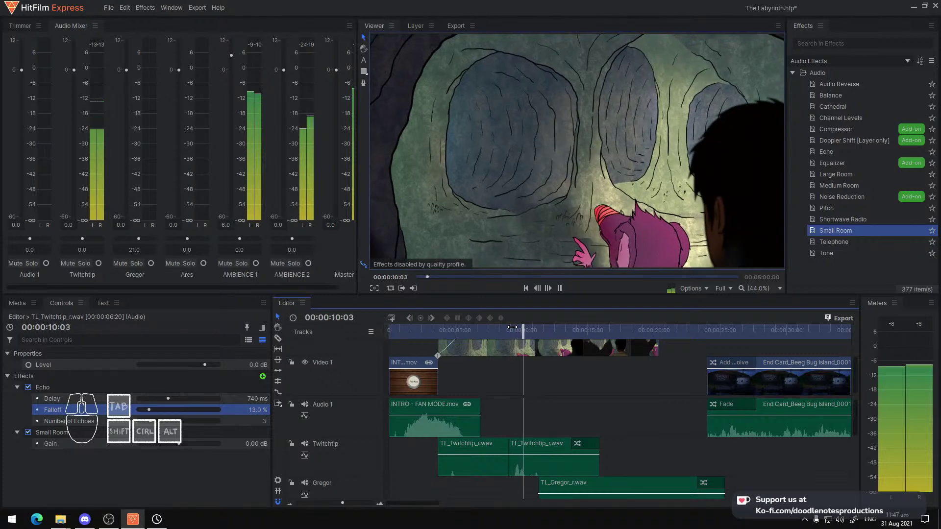
pyautogui.press('space')
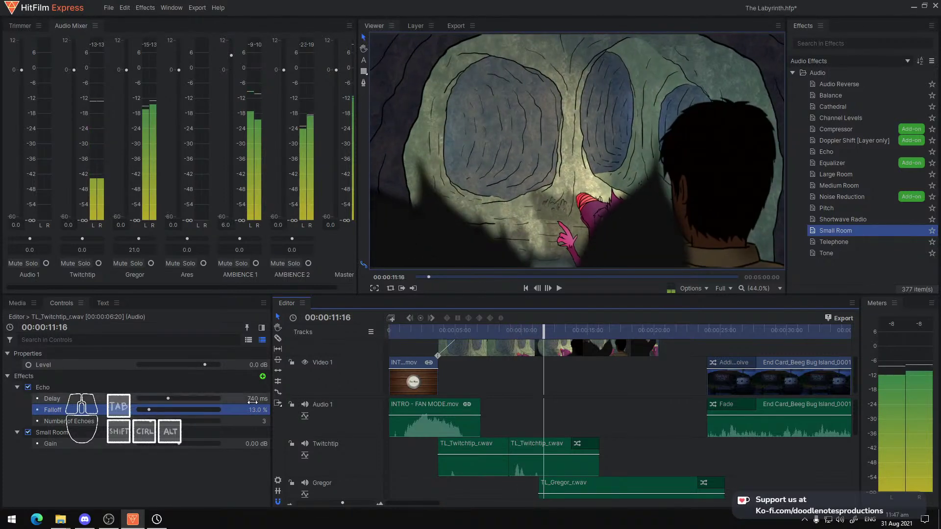
pyautogui.moveTo(150, 426); pyautogui.dragTo(147, 427)
pyautogui.click(512, 332)
pyautogui.press('space')
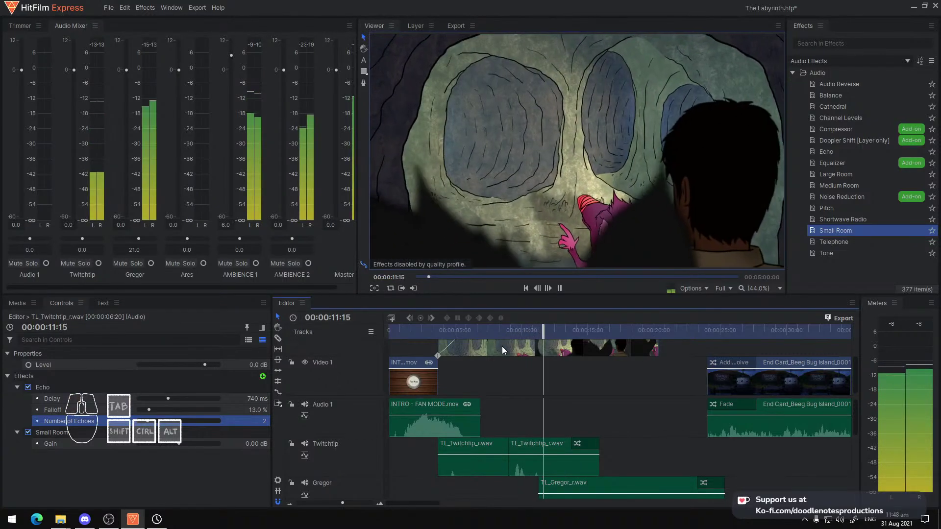
pyautogui.press('space')
# Replace the Small Room effect with Cathedral on the second TL_Twitchtip clip
pyautogui.click(76, 433)
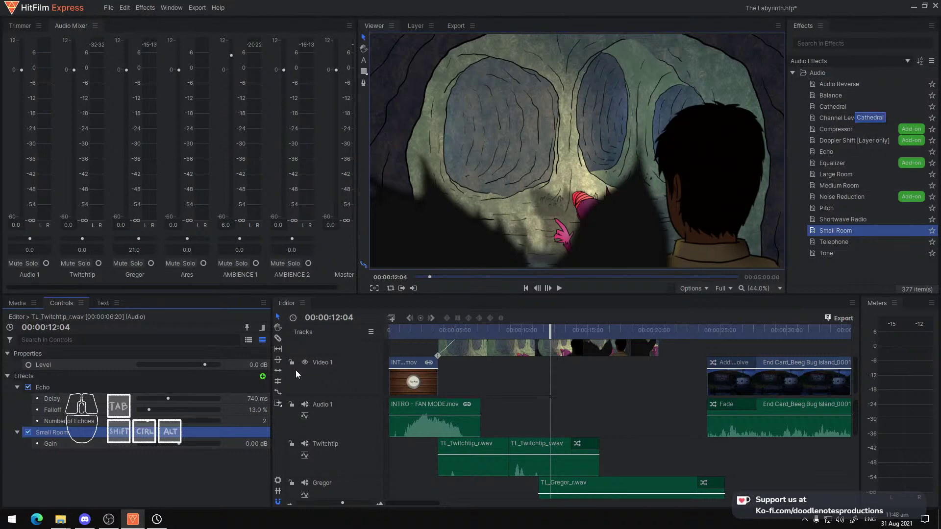
pyautogui.press('Delete')
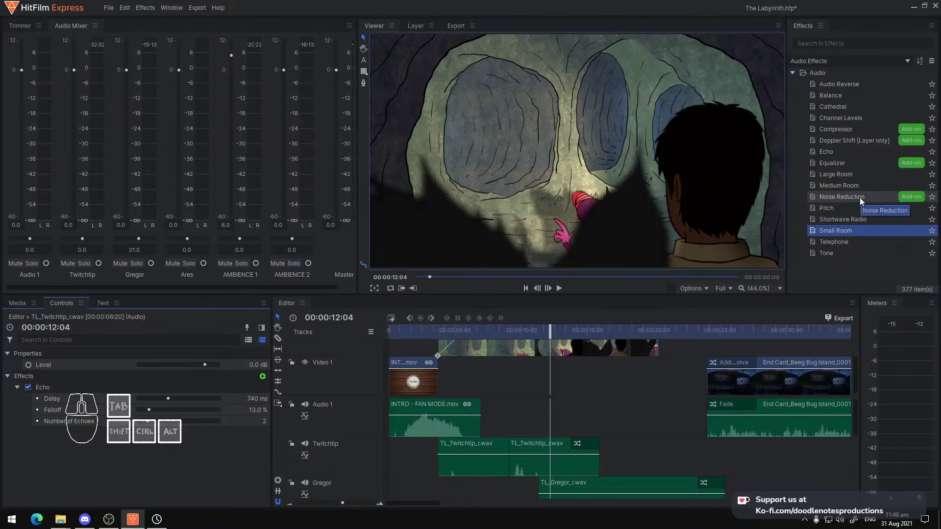
pyautogui.click(843, 107)
pyautogui.moveTo(854, 108); pyautogui.dragTo(319, 354)
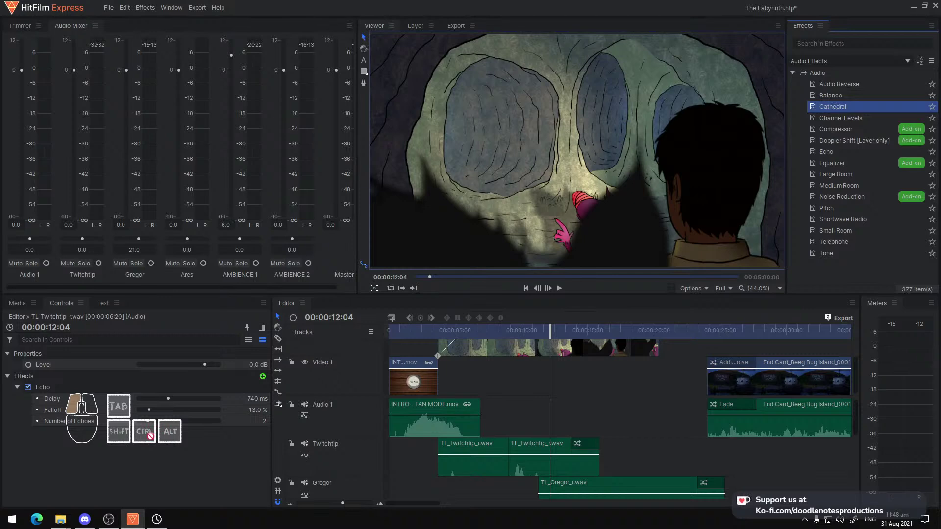
pyautogui.moveTo(152, 432); pyautogui.dragTo(62, 387)
# Temporarily remove Echo from the second TL_Twitchtip clip to listen to it repeatedly with only Cathedral, and restore Echo
pyautogui.click(64, 386)
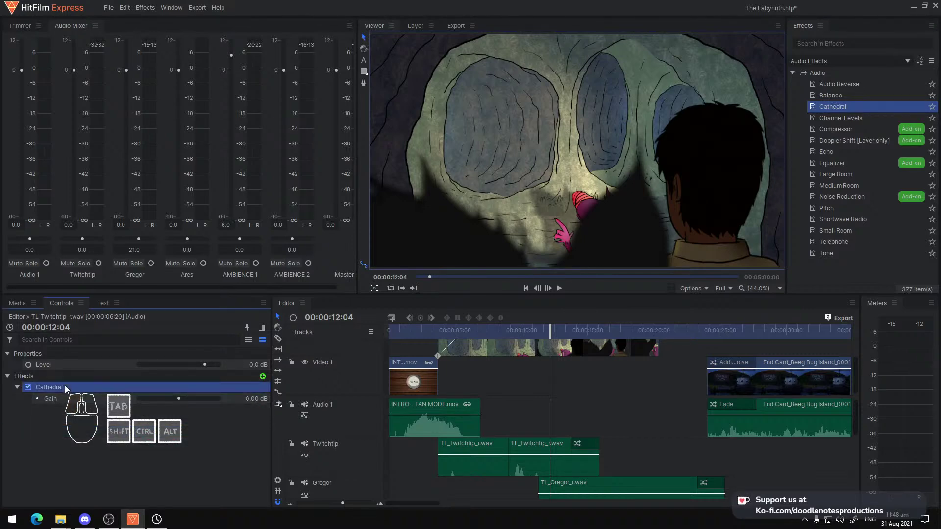
pyautogui.click(510, 334)
pyautogui.press('space')
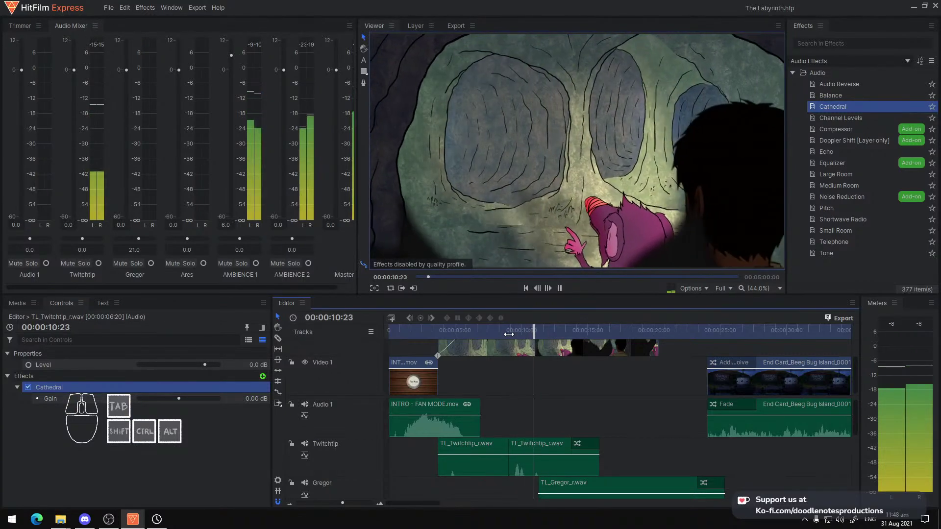
pyautogui.click(508, 334)
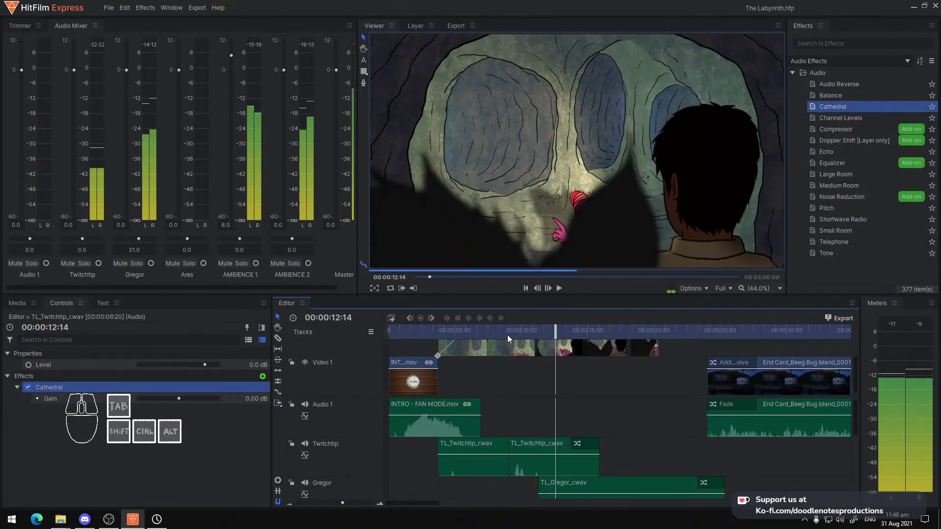
pyautogui.click(507, 334)
pyautogui.press('space')
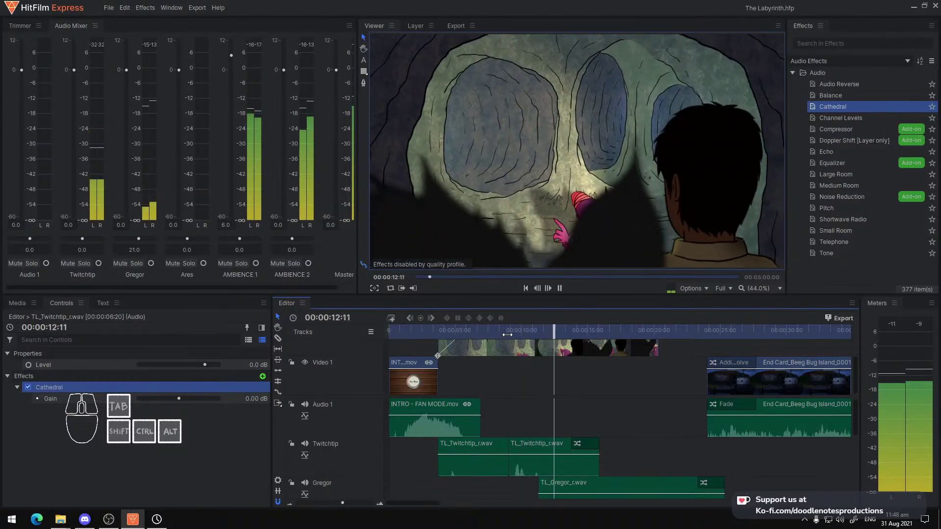
pyautogui.click(507, 334)
pyautogui.press('space')
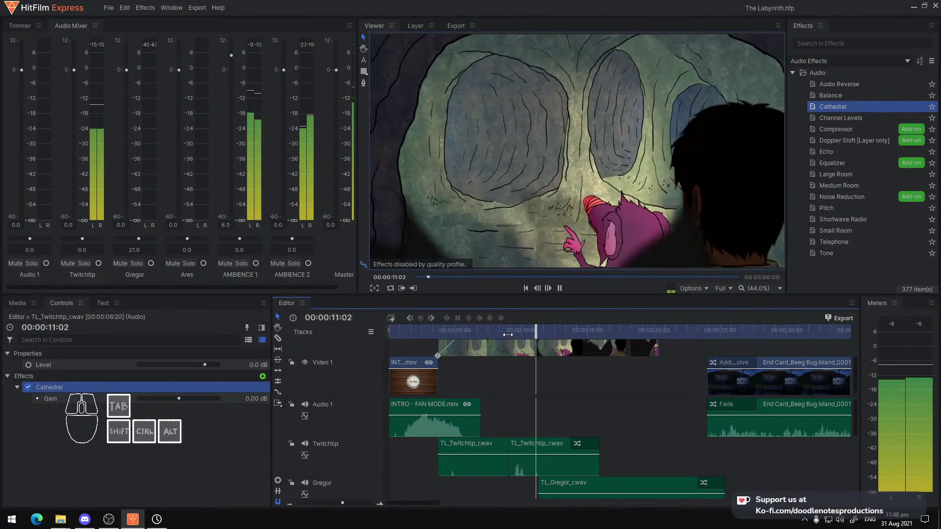
pyautogui.click(507, 335)
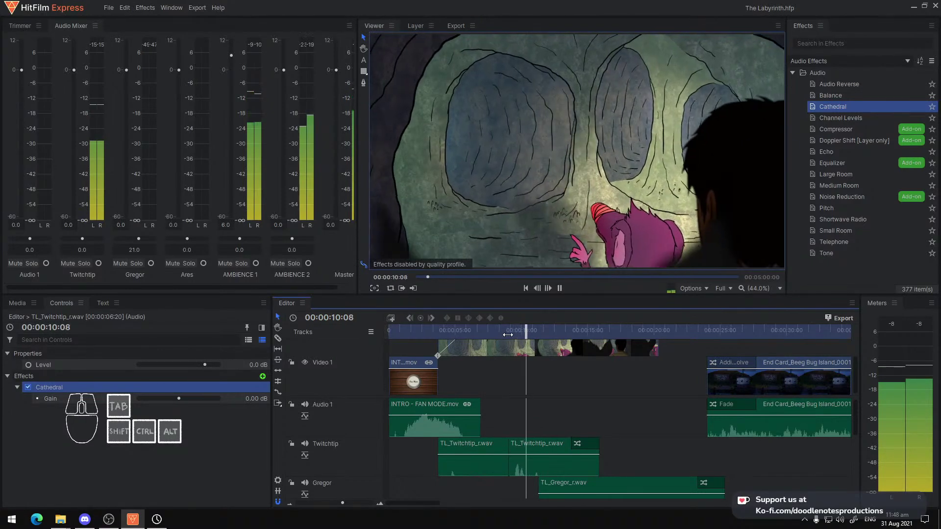
pyautogui.press('space')
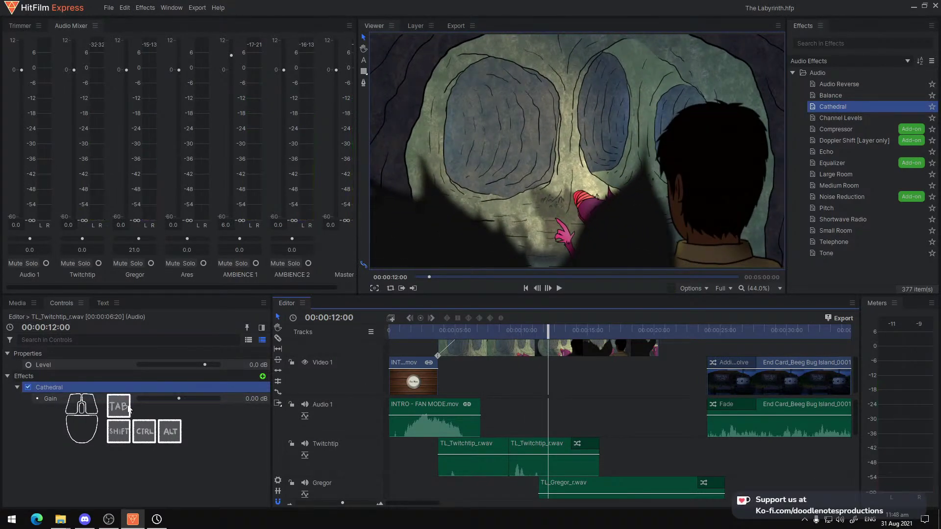
pyautogui.hotkey('ctrl', 'v')
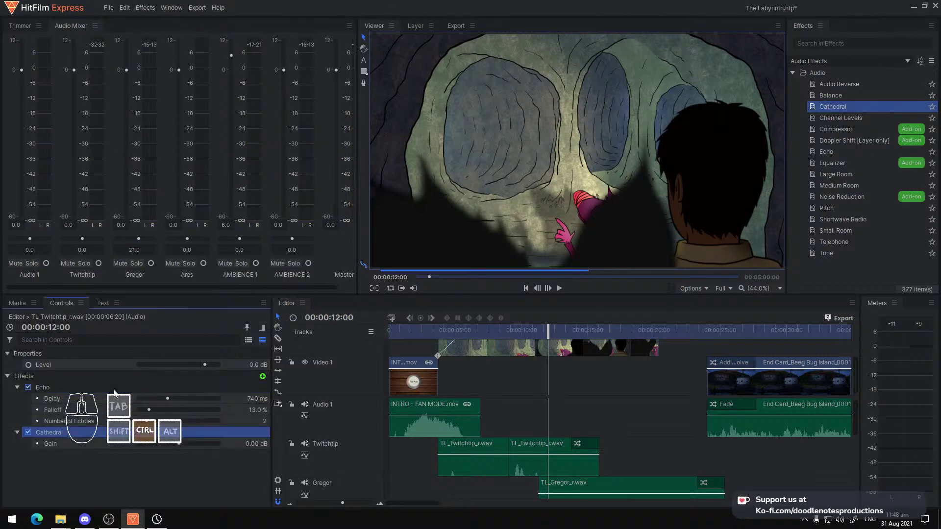
# Try a Cathedral gain of -12.96 dB on the second TL_Twitchtip clip, playing it back before and after the change
pyautogui.click(521, 327)
pyautogui.press('space')
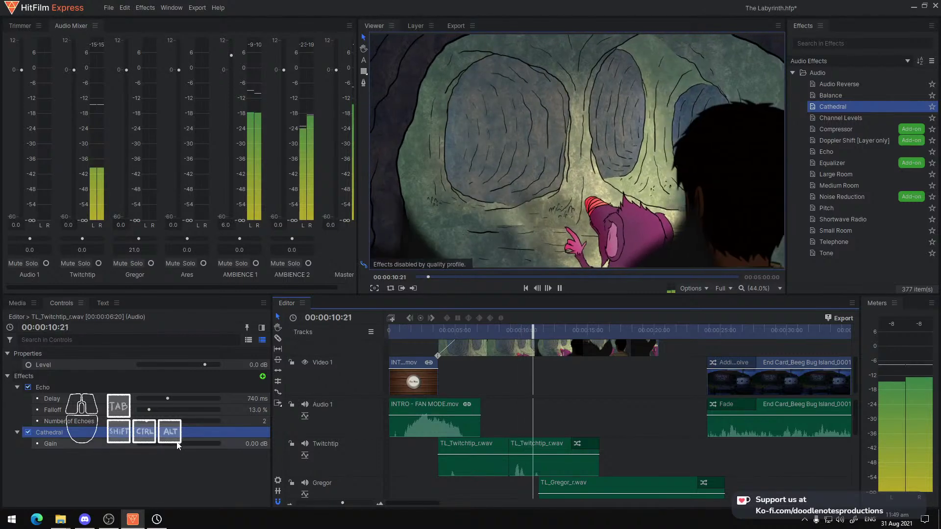
pyautogui.moveTo(183, 441); pyautogui.dragTo(161, 445)
pyautogui.click(505, 330)
pyautogui.press('space')
pyautogui.press('space')
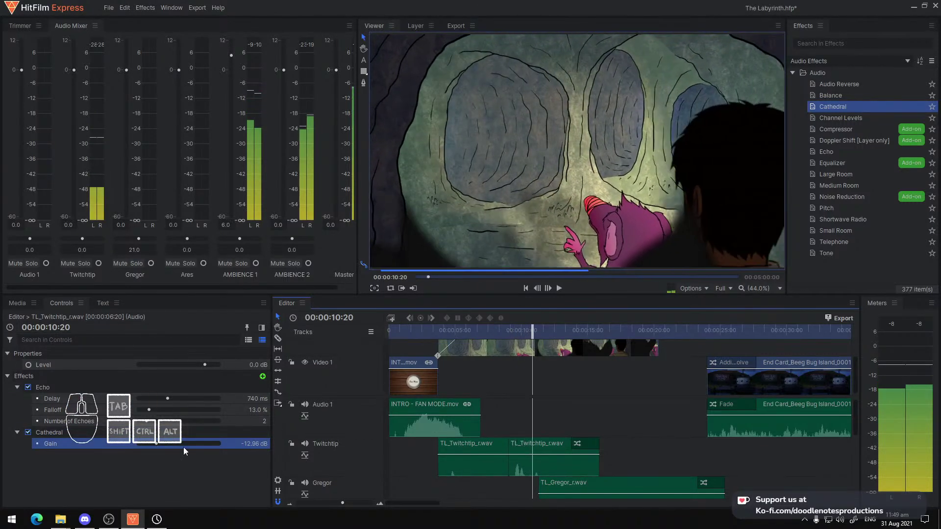
# Replace the Cathedral effect with Medium Room on the second TL_Twitchtip clip
pyautogui.click(89, 434)
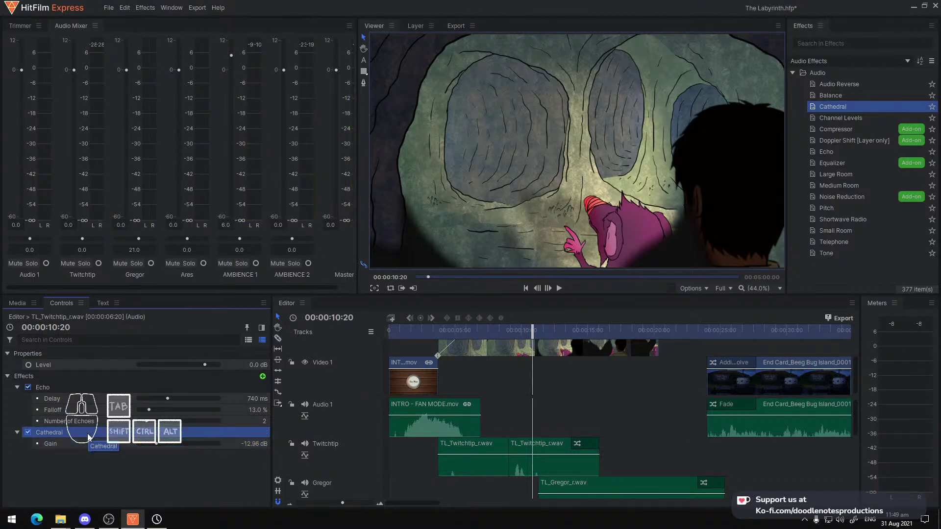
pyautogui.press('Delete')
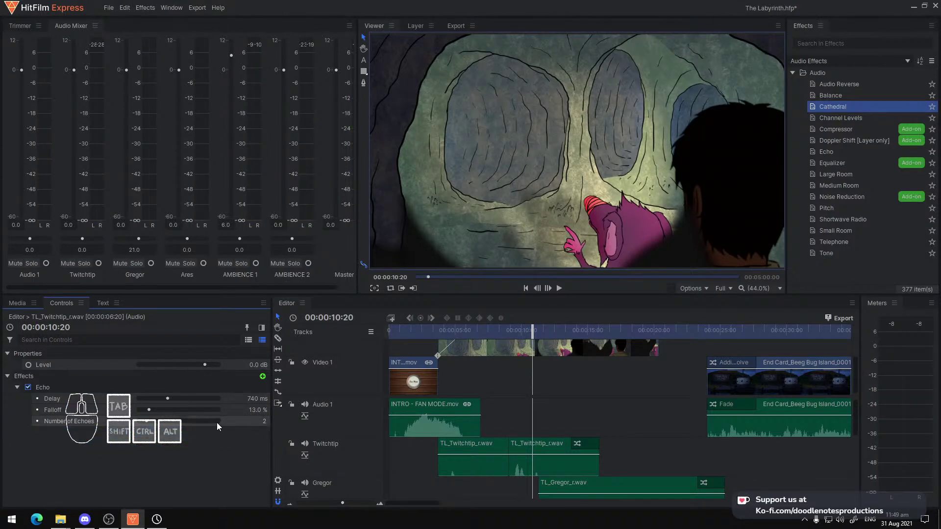
pyautogui.click(846, 220)
pyautogui.click(843, 230)
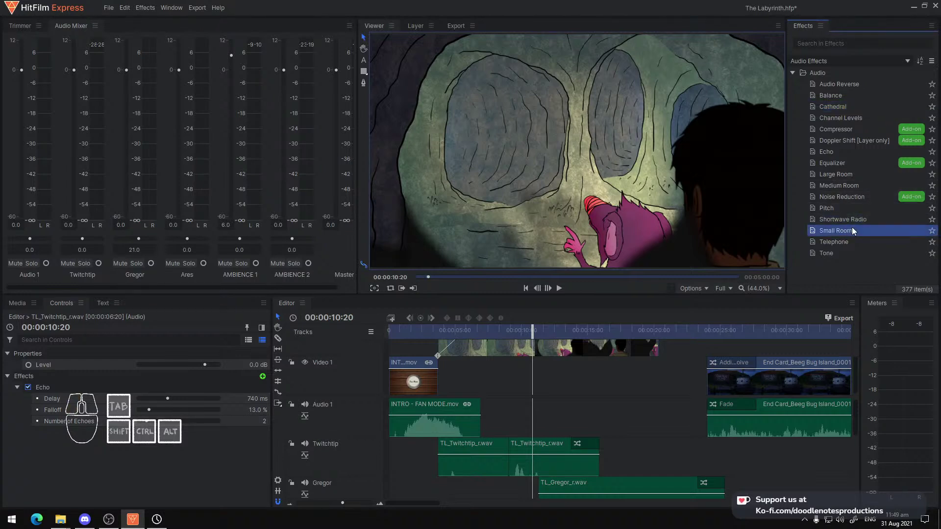
pyautogui.click(844, 185)
pyautogui.moveTo(858, 184); pyautogui.dragTo(151, 410)
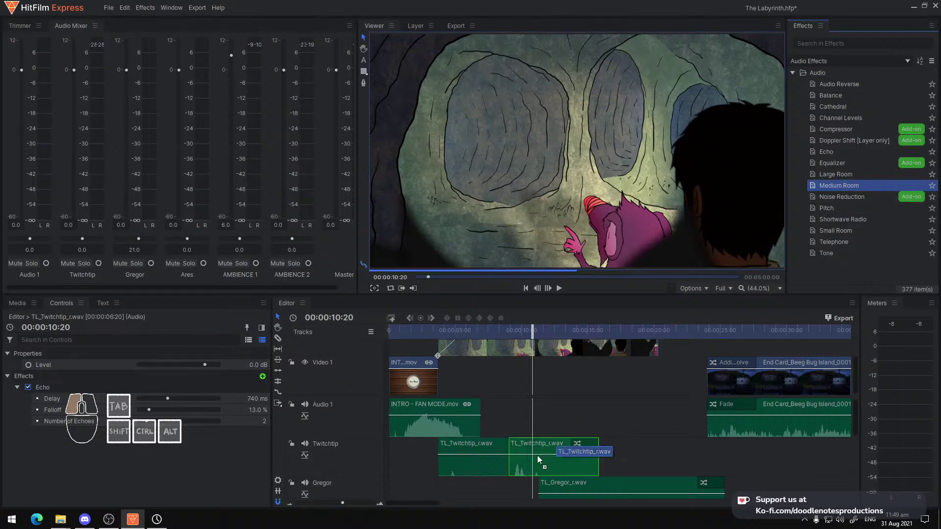
pyautogui.moveTo(546, 449); pyautogui.dragTo(539, 444)
# Play back the second TL_Twitchtip clip repeatedly to judge the combination of Echo and Medium Room
pyautogui.click(511, 328)
pyautogui.press('space')
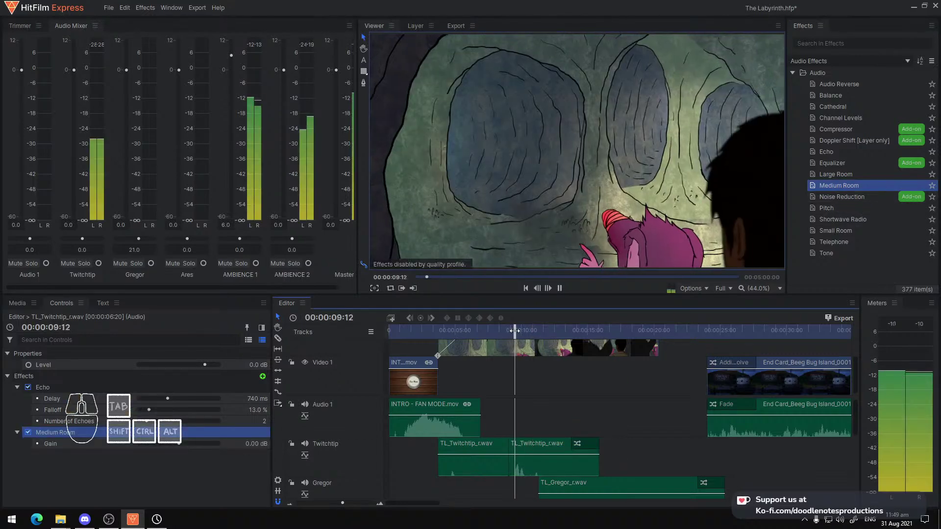
pyautogui.press('space')
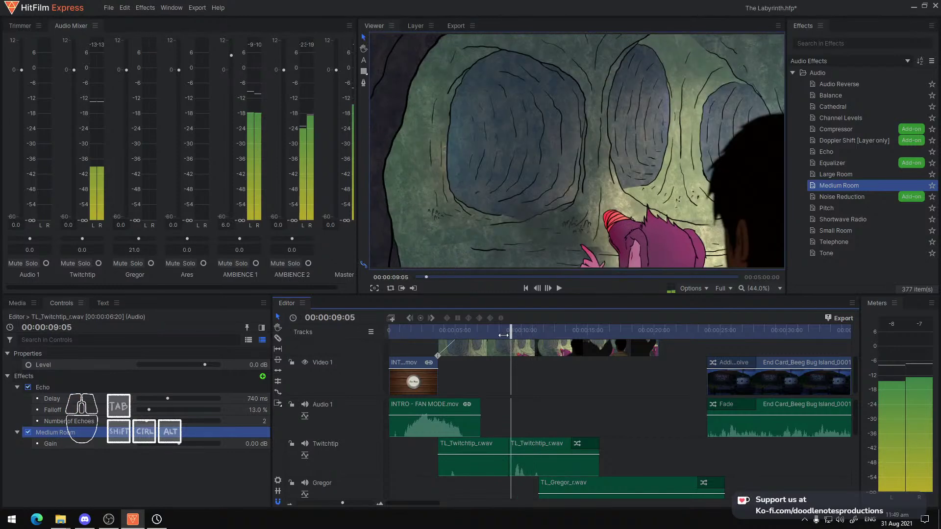
pyautogui.press('space')
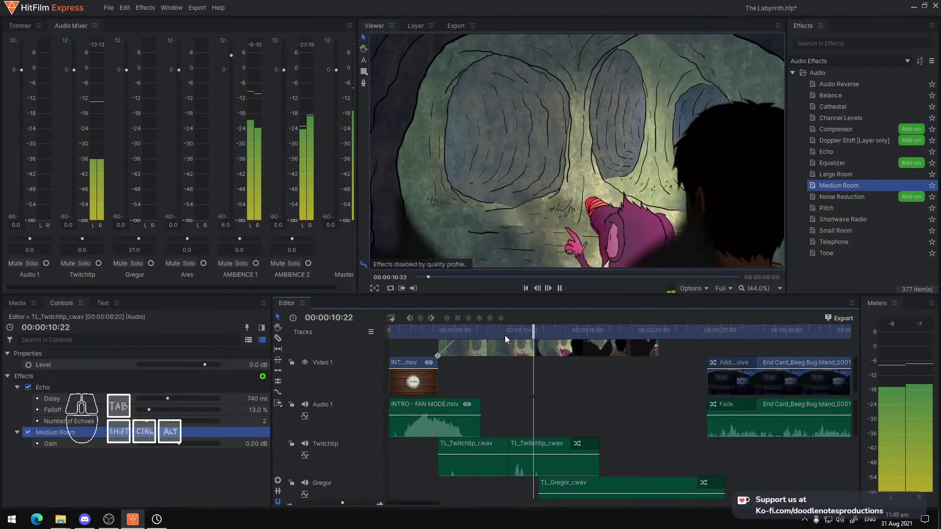
pyautogui.press('space')
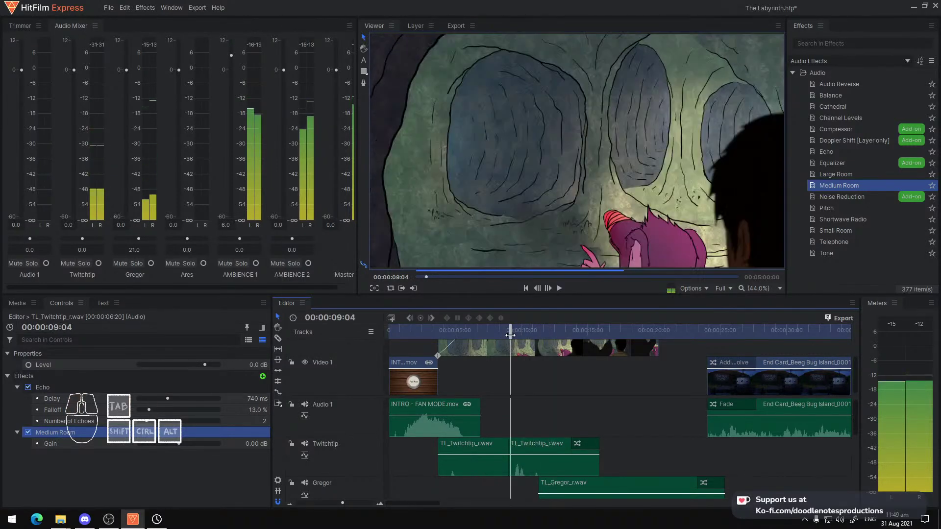
pyautogui.moveTo(510, 336); pyautogui.dragTo(481, 338)
pyautogui.press('space')
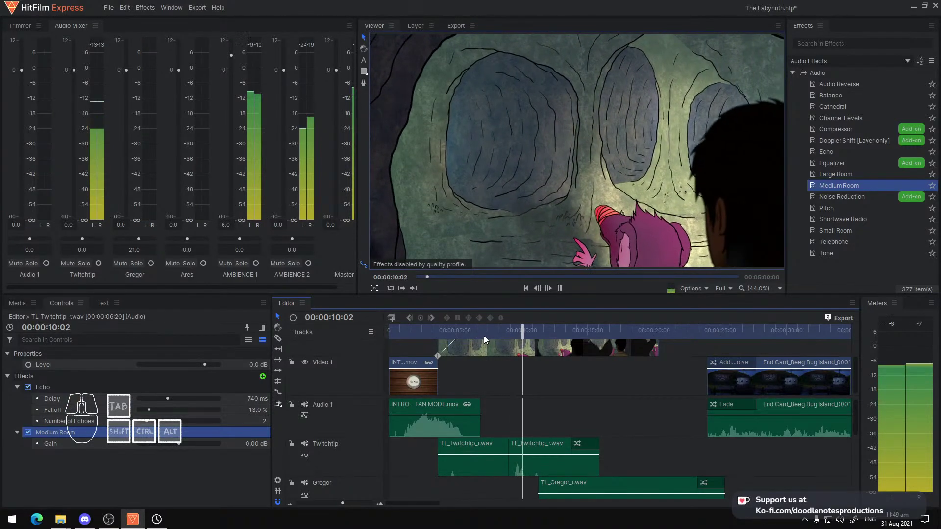
pyautogui.press('space')
# Set the Medium Room gain to 2.00 dB on the second TL_Twitchtip clip and play it back
pyautogui.moveTo(254, 443); pyautogui.dragTo(264, 444)
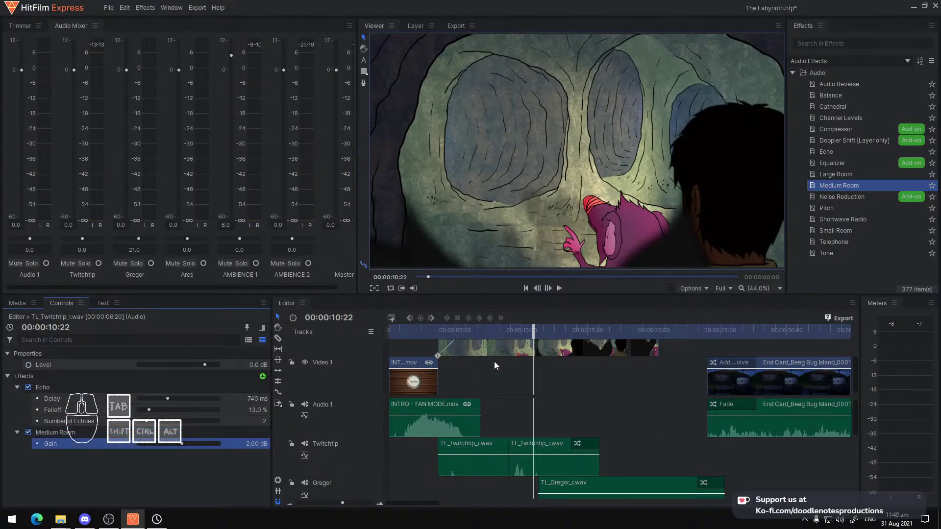
pyautogui.click(507, 331)
pyautogui.press('space')
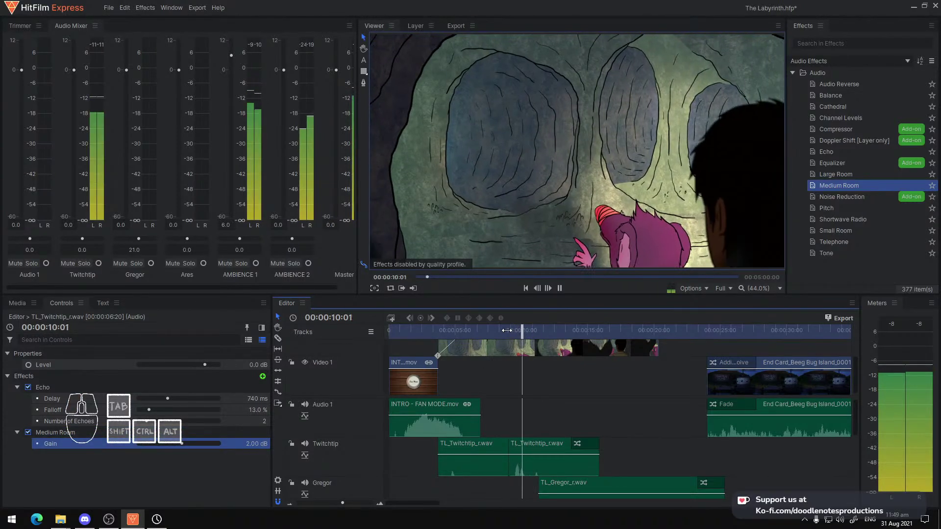
pyautogui.press('space')
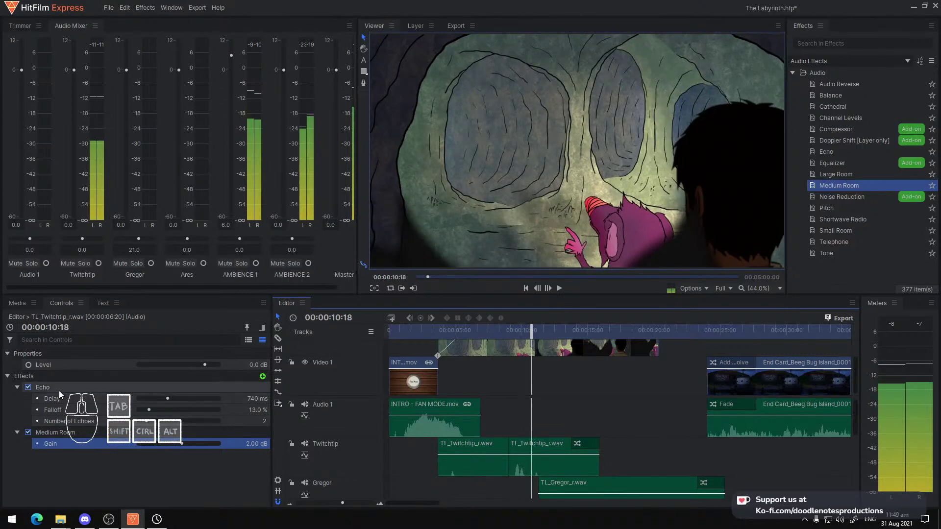
# Save the project and copy the Echo and Medium Room effects from the second TL_Twitchtip clip
pyautogui.click(59, 389)
pyautogui.keyDown('shift'); pyautogui.click(78, 433); pyautogui.keyUp('shift')
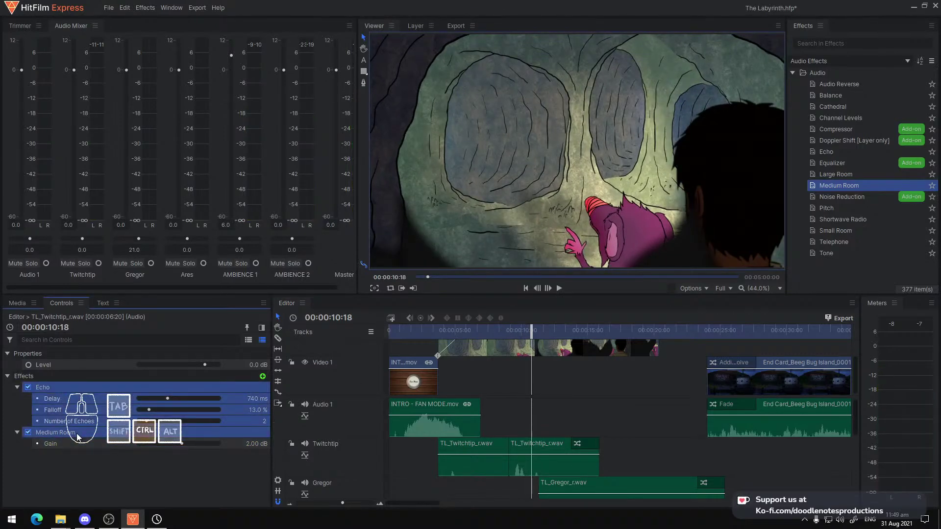
pyautogui.click(17, 387)
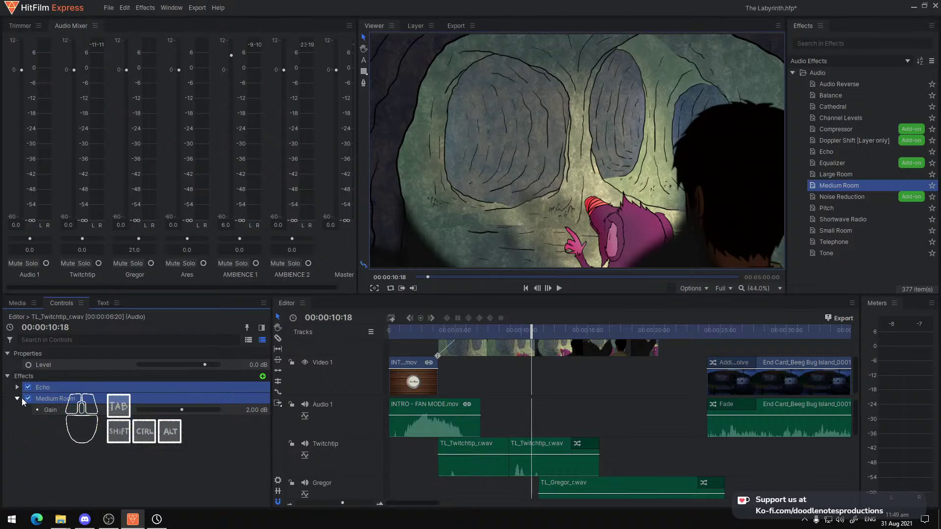
pyautogui.click(18, 399)
pyautogui.hotkey('ctrl', 's')
pyautogui.moveTo(63, 437); pyautogui.dragTo(125, 383)
pyautogui.hotkey('ctrl', 'c')
# Paste the copied Echo and Medium Room effects onto the first TL_Twitchtip clip and play back both Twitchtip clips
pyautogui.click(469, 440)
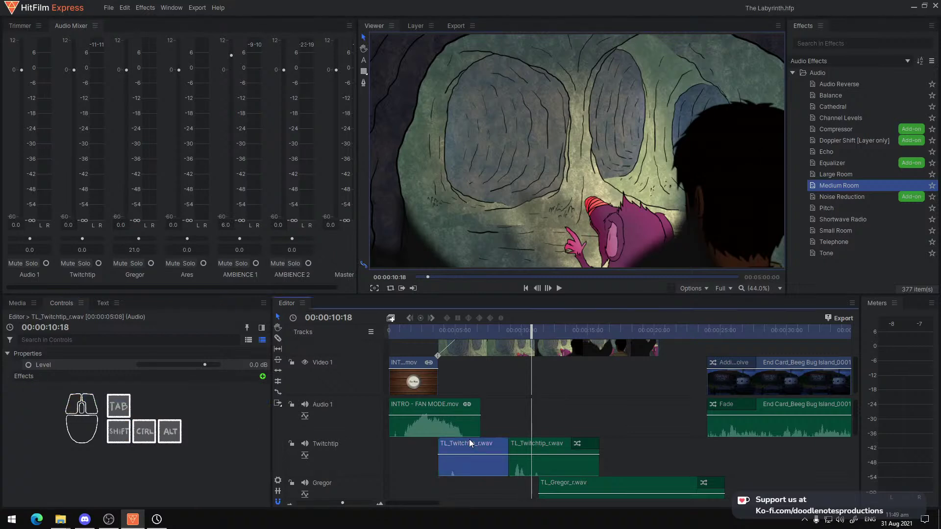
pyautogui.hotkey('ctrl', 'v')
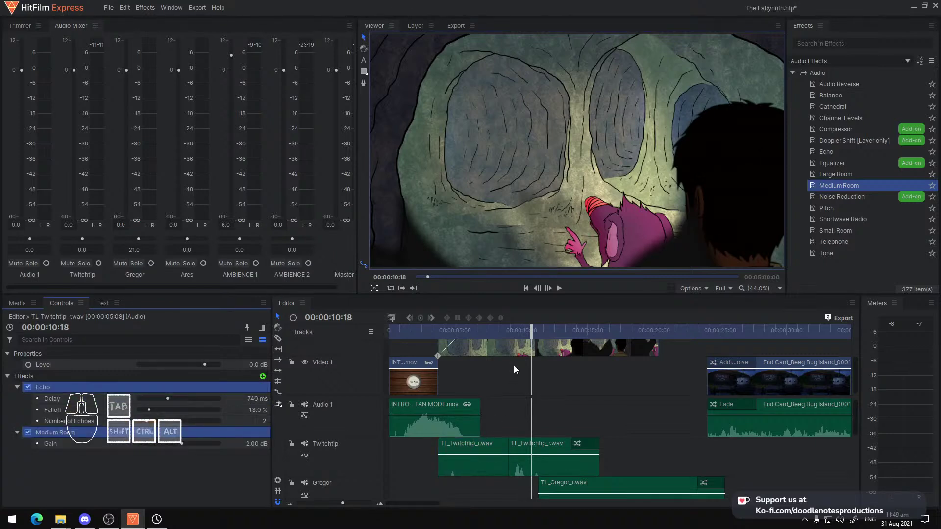
pyautogui.click(429, 328)
pyautogui.press('space')
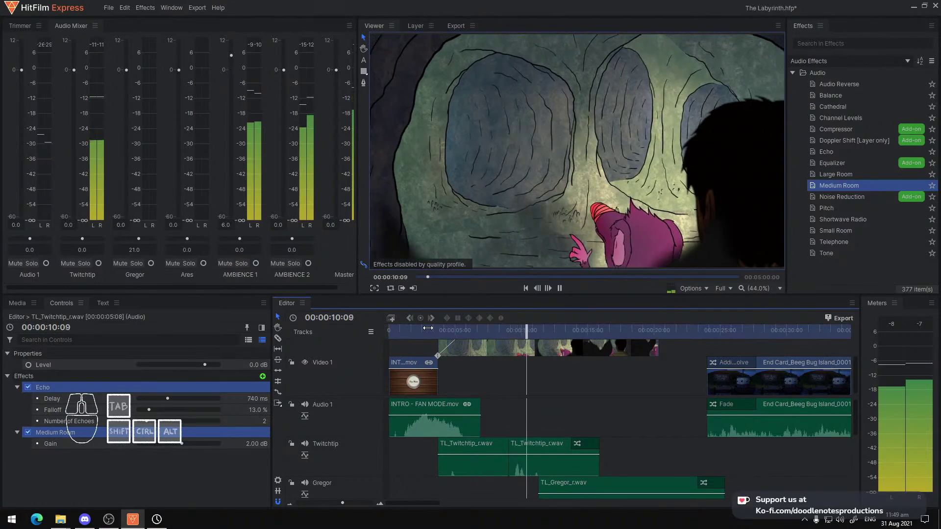
pyautogui.press('space')
# Paste the copied Echo and Medium Room effects onto the TL_Gregor clip and play it back
pyautogui.scroll(-1, 605, 464)
pyautogui.click(611, 446)
pyautogui.hotkey('ctrl', 'v')
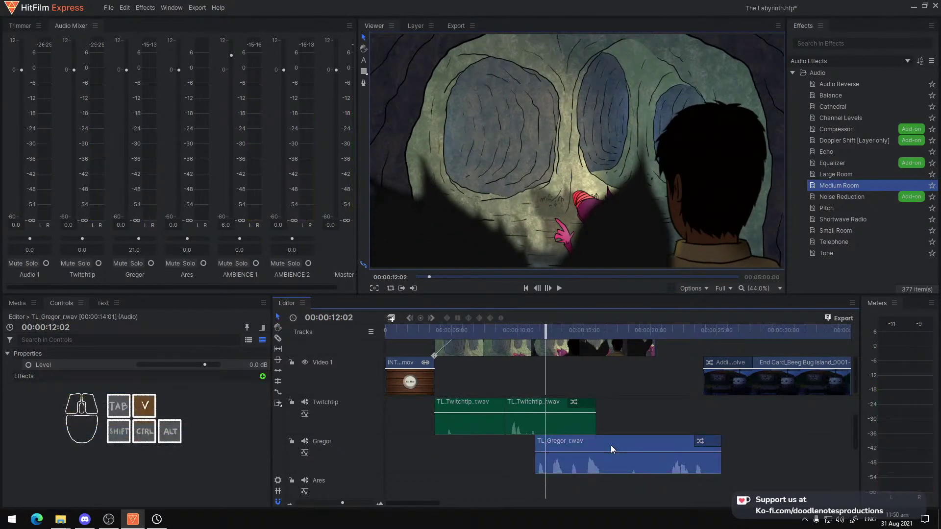
pyautogui.click(525, 336)
pyautogui.press('space')
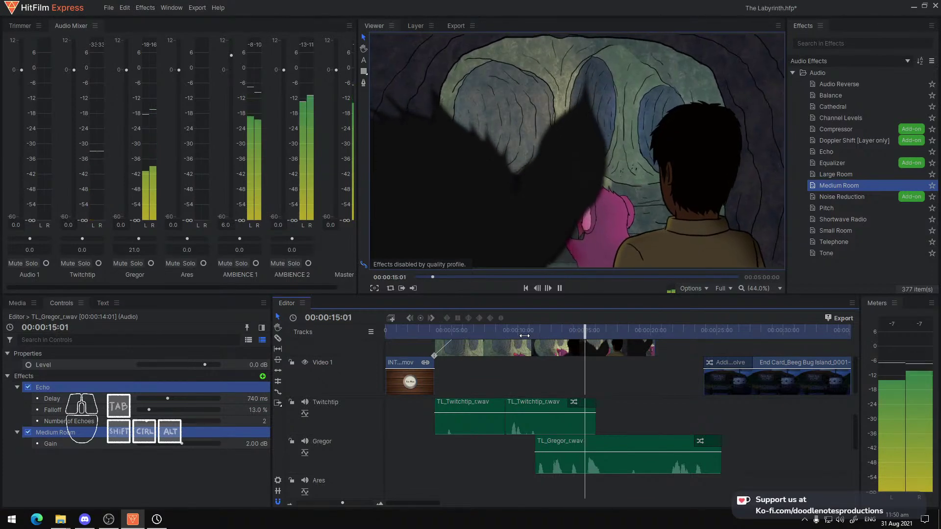
pyautogui.press('space')
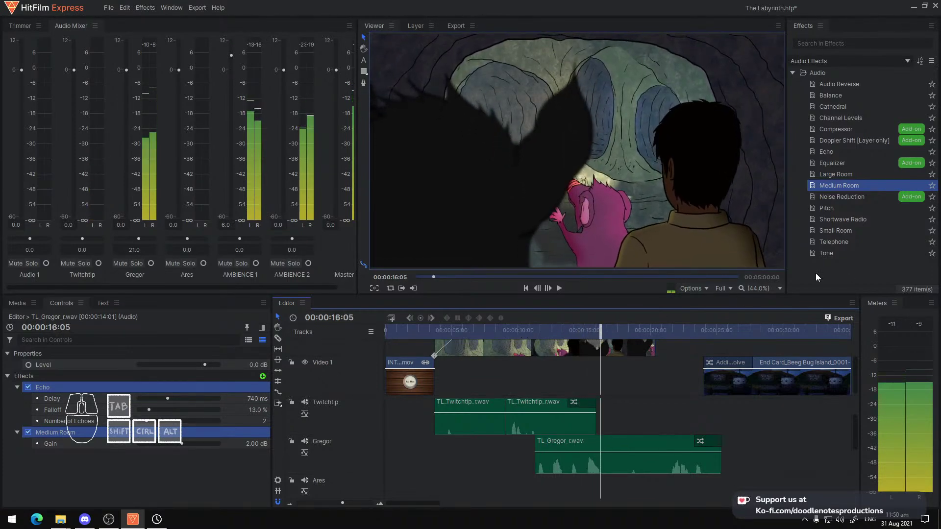
# Replace the Medium Room effect with Small Room on the TL_Gregor clip and save the project
pyautogui.click(98, 433)
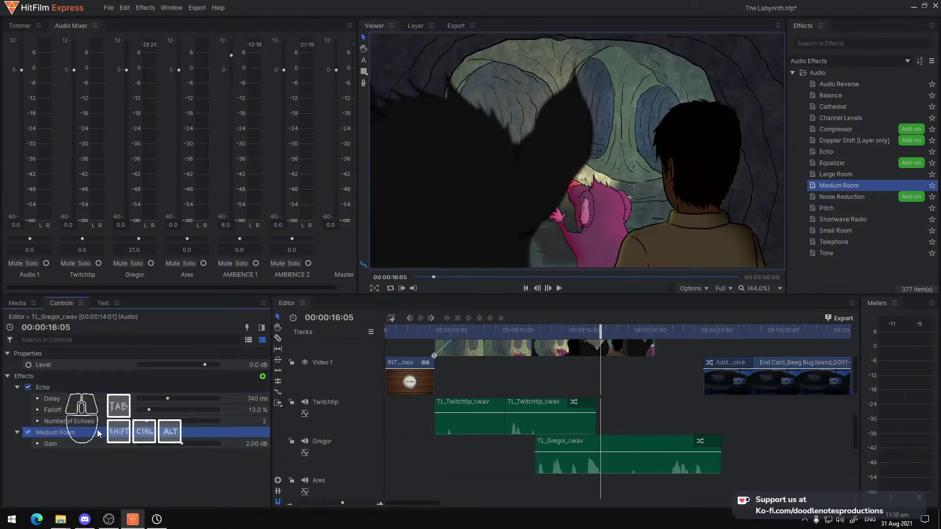
pyautogui.press('Delete')
pyautogui.moveTo(840, 231); pyautogui.dragTo(637, 445)
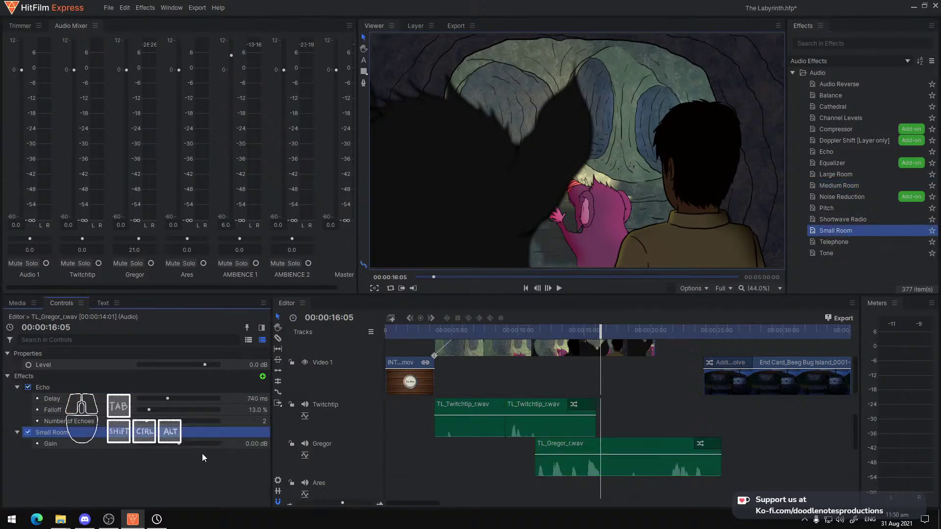
pyautogui.hotkey('ctrl', 's')
# Play back the dialogue from about 10 seconds to hear Gregor's lines with Echo and Small Room
pyautogui.click(522, 333)
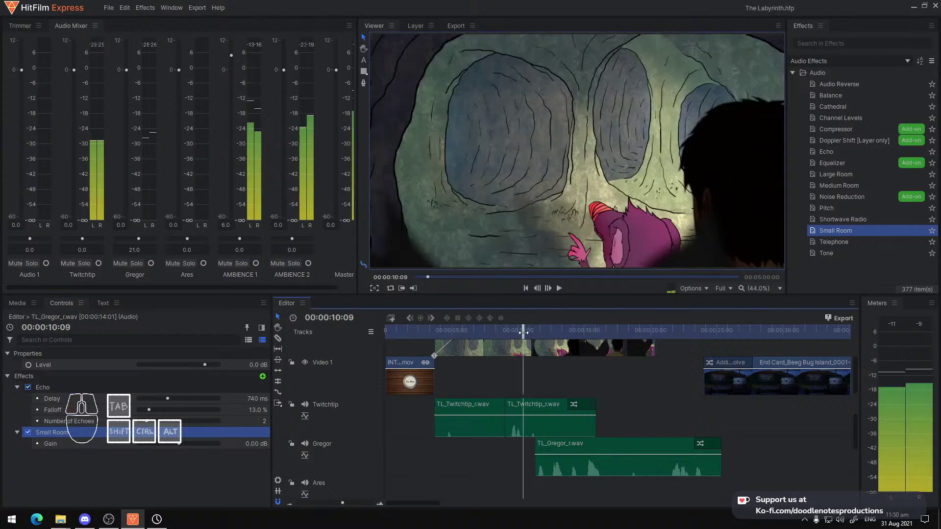
pyautogui.press('space')
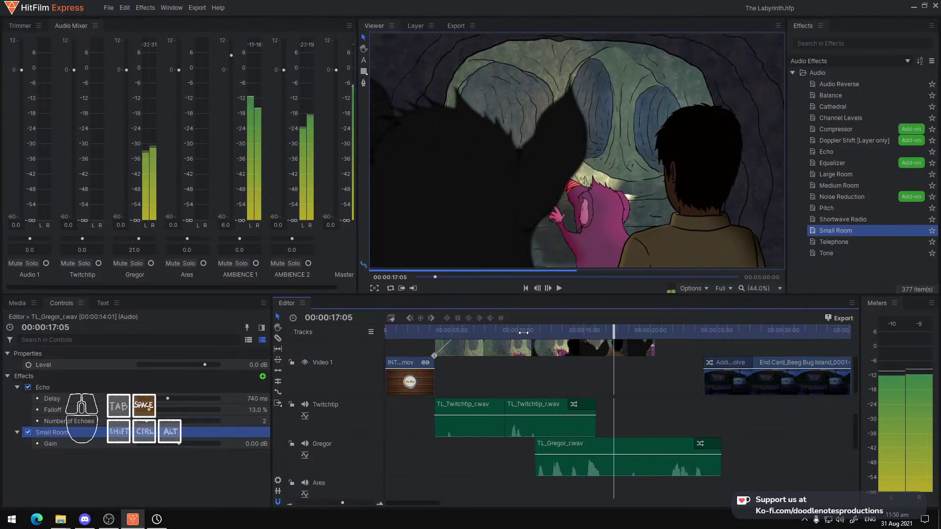
pyautogui.press('space')
# Try a Small Room gain of 6.72 dB on the TL_Gregor clip and play back its lines
pyautogui.click(189, 445)
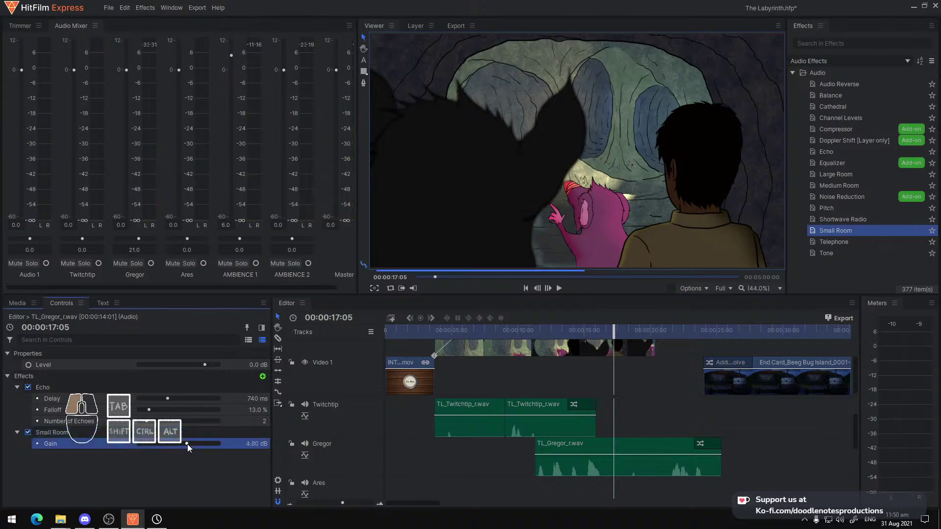
pyautogui.click(576, 327)
pyautogui.press('space')
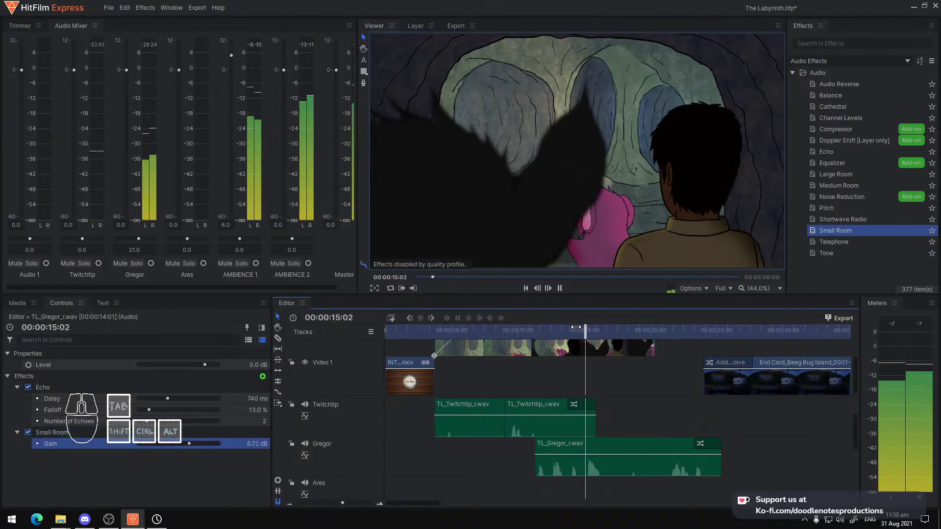
pyautogui.click(531, 332)
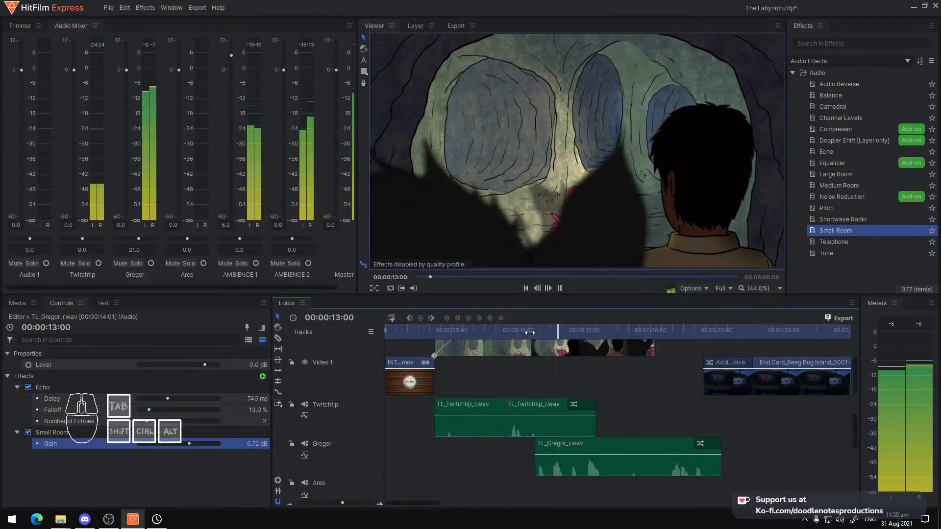
pyautogui.press('space')
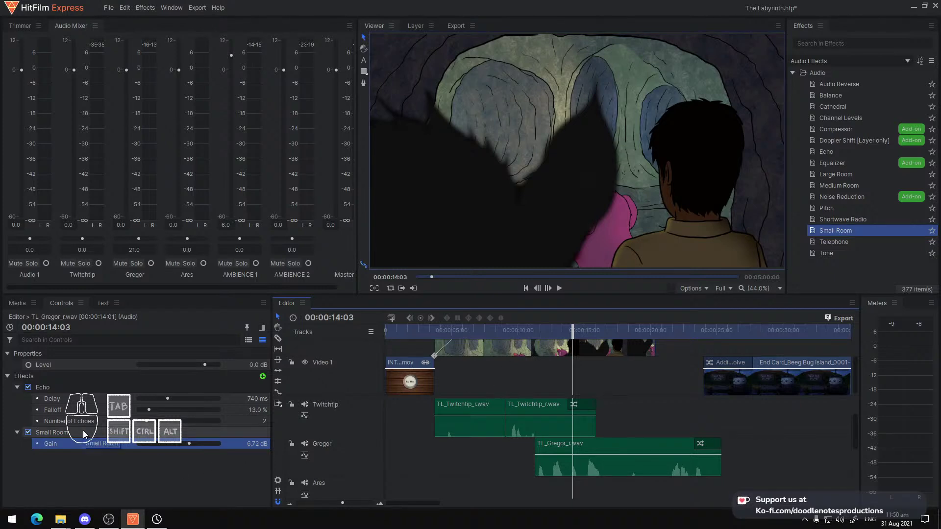
# Try a Small Room gain of -10.00 dB on the TL_Gregor clip and play it back
pyautogui.click(259, 444)
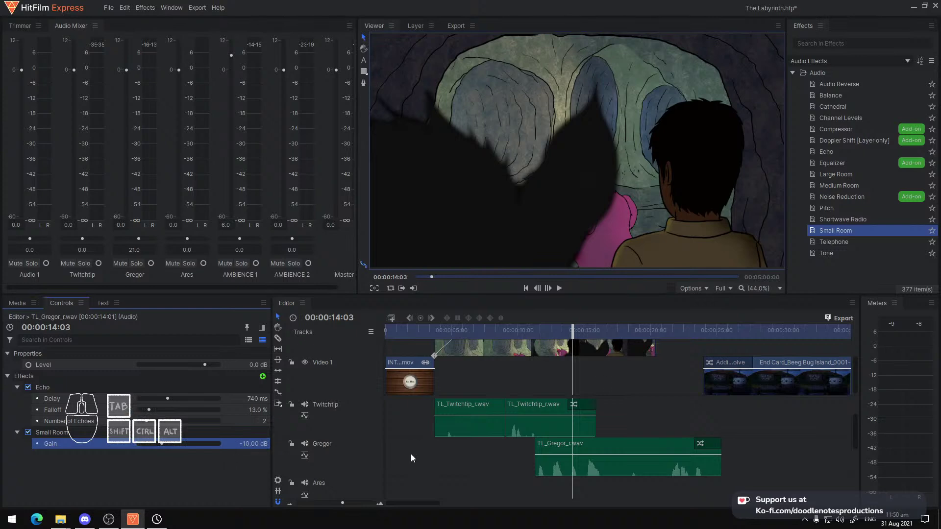
pyautogui.click(528, 334)
pyautogui.press('space')
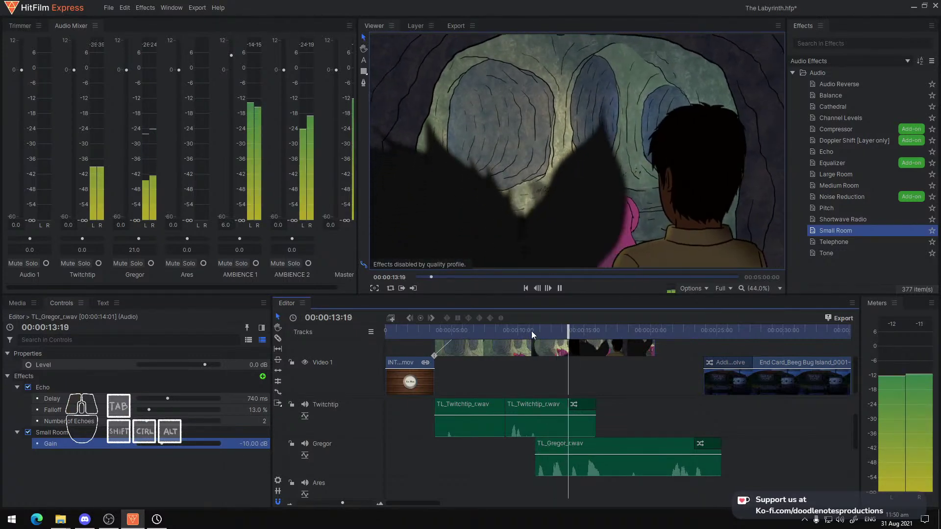
pyautogui.press('space')
# Remove the Small Room effect from the TL_Gregor clip and play back the dialogue with only Echo on it
pyautogui.click(70, 434)
pyautogui.press('Delete')
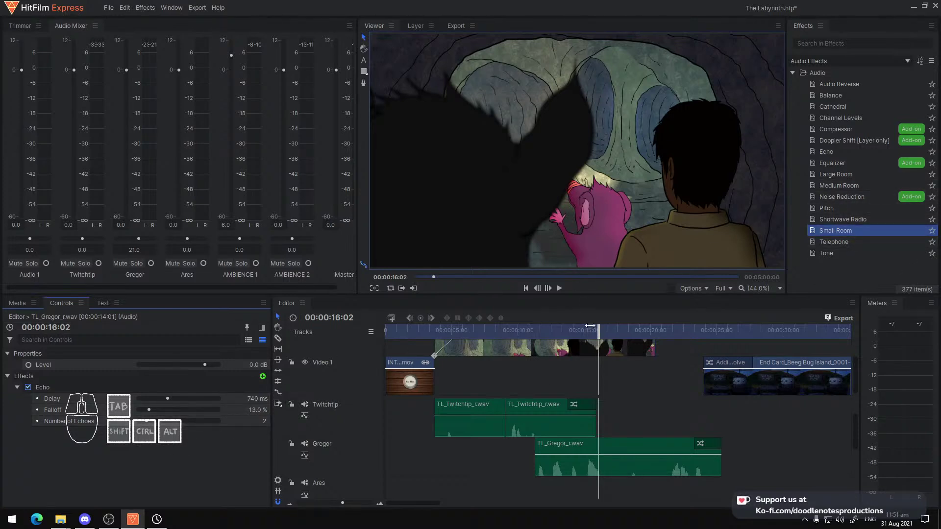
pyautogui.click(471, 335)
pyautogui.press('space')
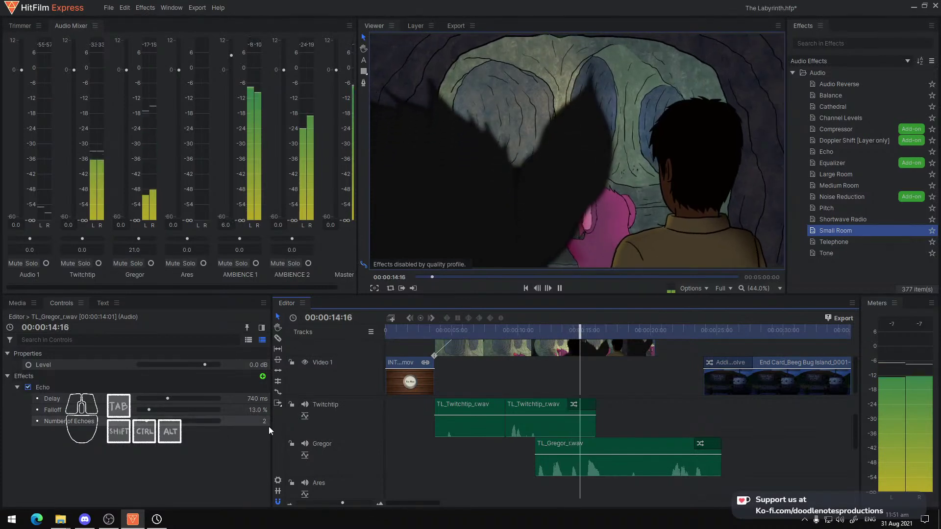
pyautogui.press('space')
# Add the Large Room effect to the TL_Gregor clip and play back its lines from about 10 seconds
pyautogui.click(853, 175)
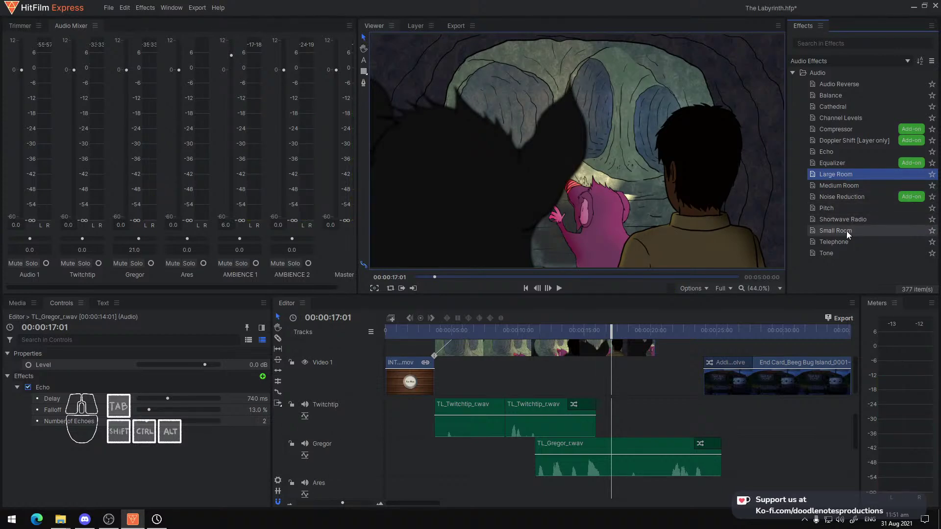
pyautogui.click(850, 186)
pyautogui.moveTo(848, 187); pyautogui.dragTo(154, 467)
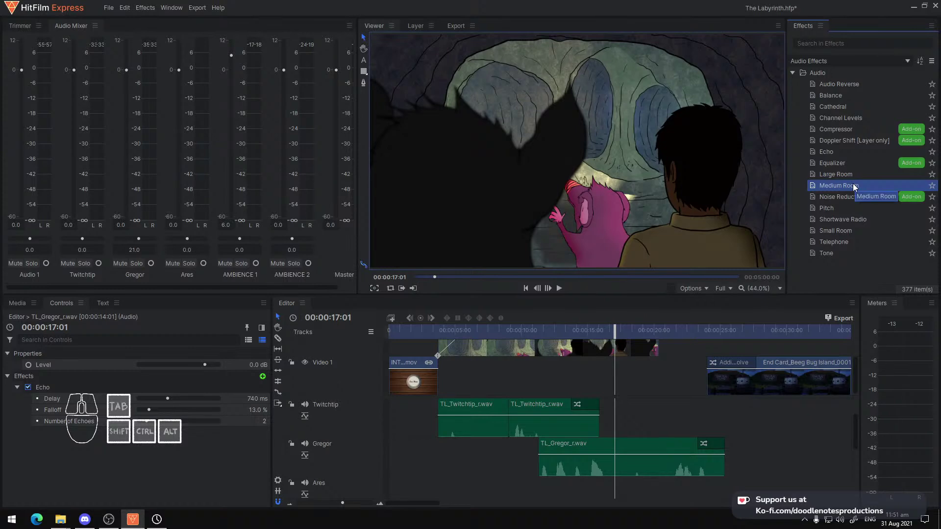
pyautogui.moveTo(850, 174); pyautogui.dragTo(611, 440)
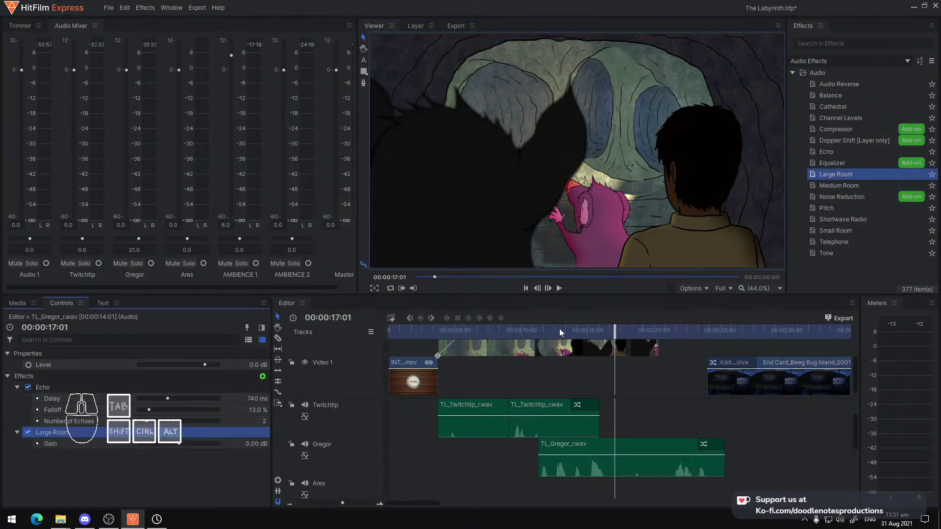
pyautogui.click(531, 333)
pyautogui.press('space')
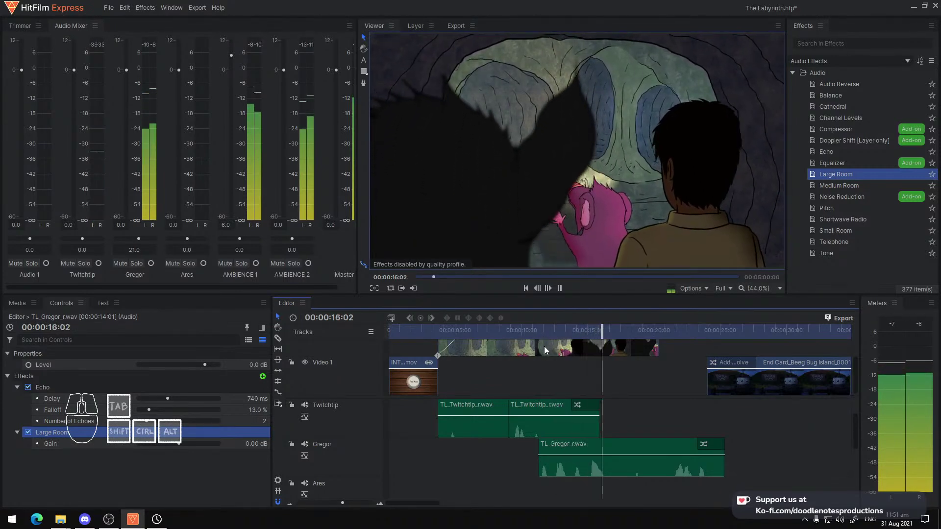
pyautogui.press('space')
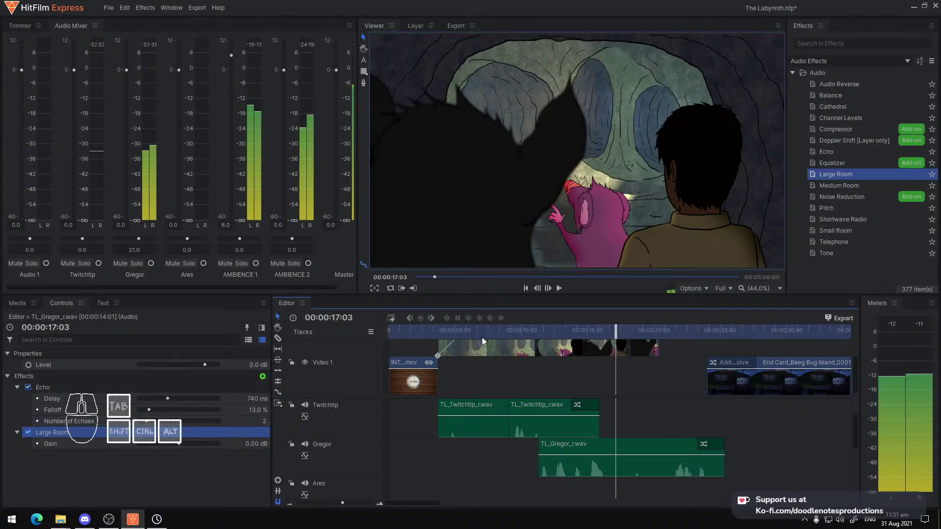
# Play back the dialogue from about 8 seconds to compare Gregor's Large Room sound with the Twitchtip lines
pyautogui.click(553, 333)
pyautogui.click(499, 332)
pyautogui.press('space')
pyautogui.click(550, 407)
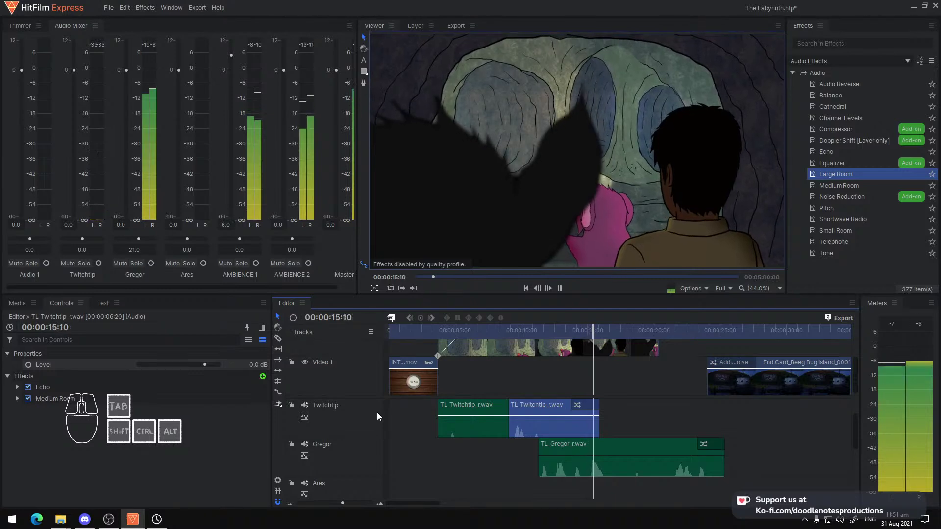
pyautogui.press('space')
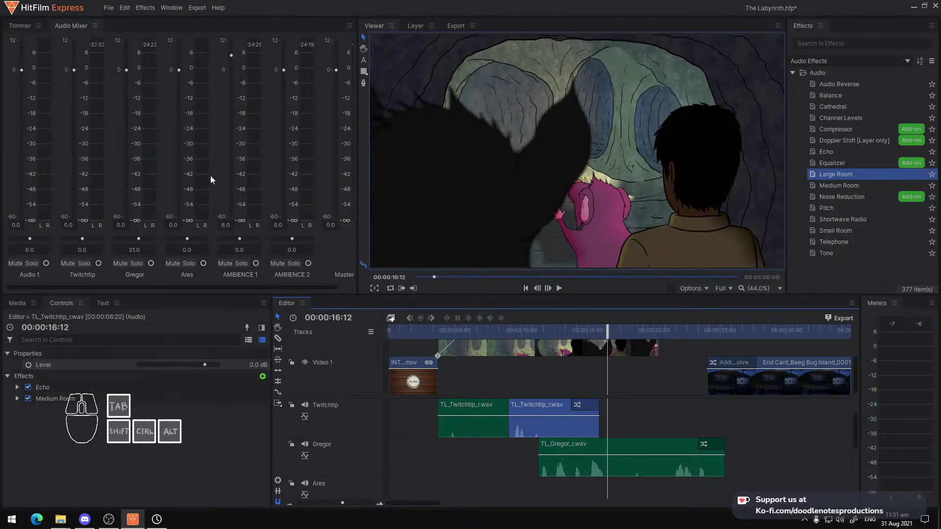
# Set the Gregor track's pan to 10.0 in the audio mixer and play back the dialogue
pyautogui.moveTo(140, 239); pyautogui.dragTo(137, 239)
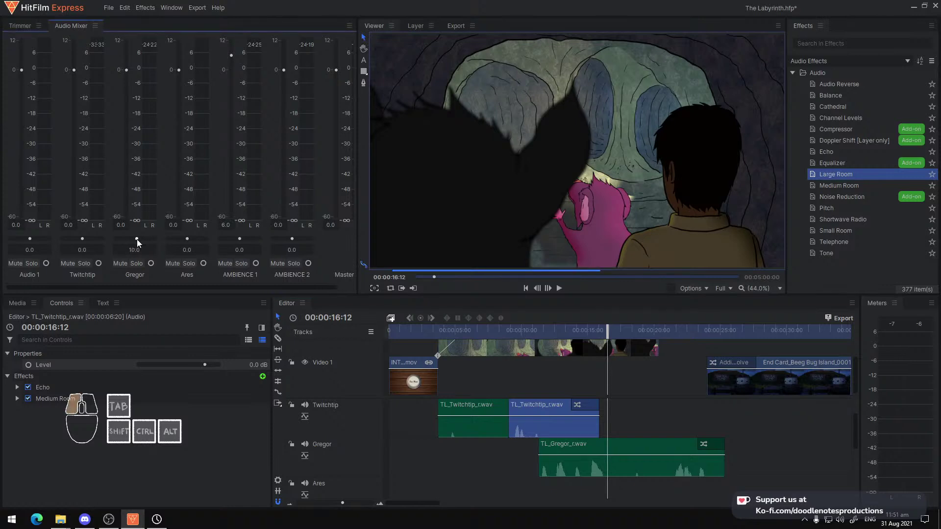
pyautogui.click(526, 327)
pyautogui.press('space')
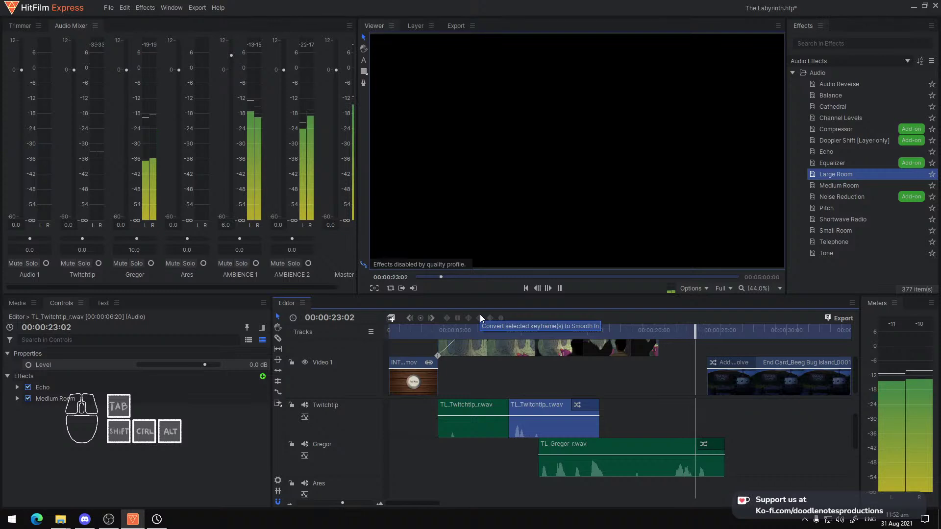
pyautogui.press('space')
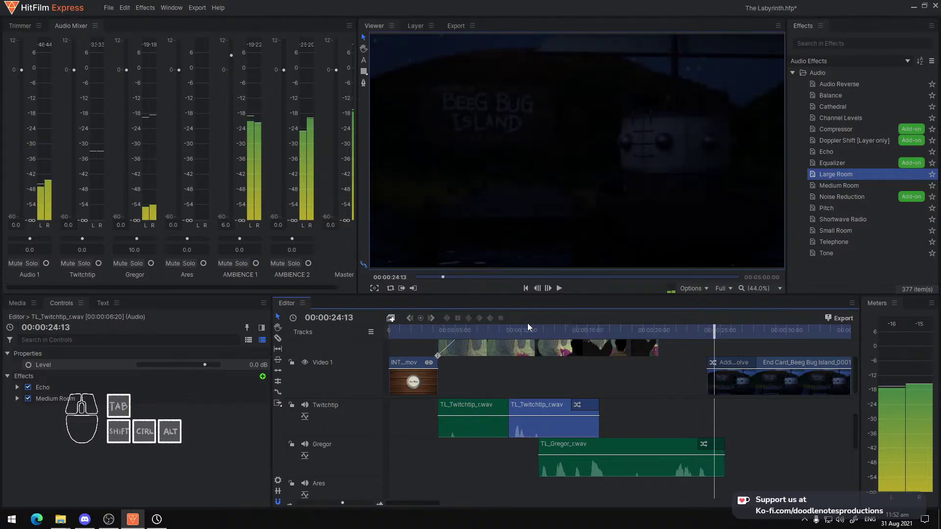
pyautogui.click(501, 330)
pyautogui.press('space')
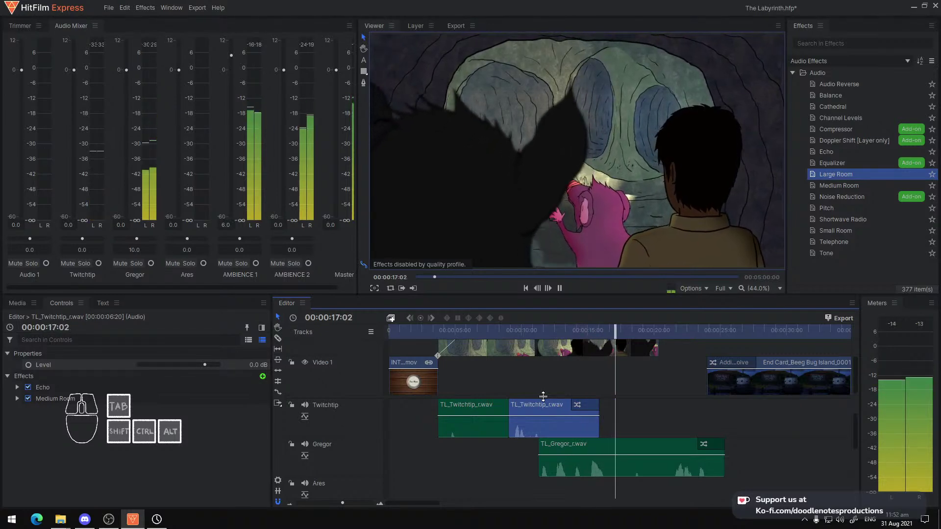
# Play back Twitchtip's lines and remove the Medium Room effect from both TL_Twitchtip clips
pyautogui.click(431, 331)
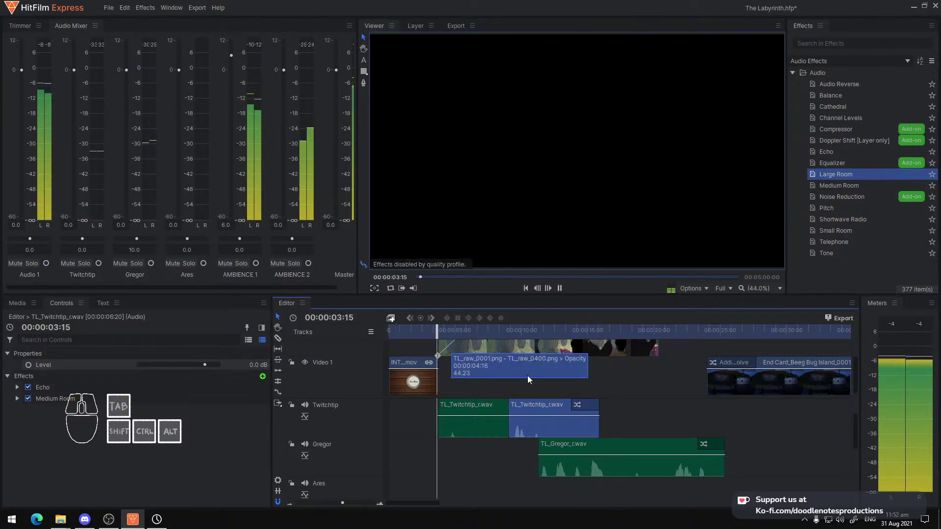
pyautogui.click(480, 404)
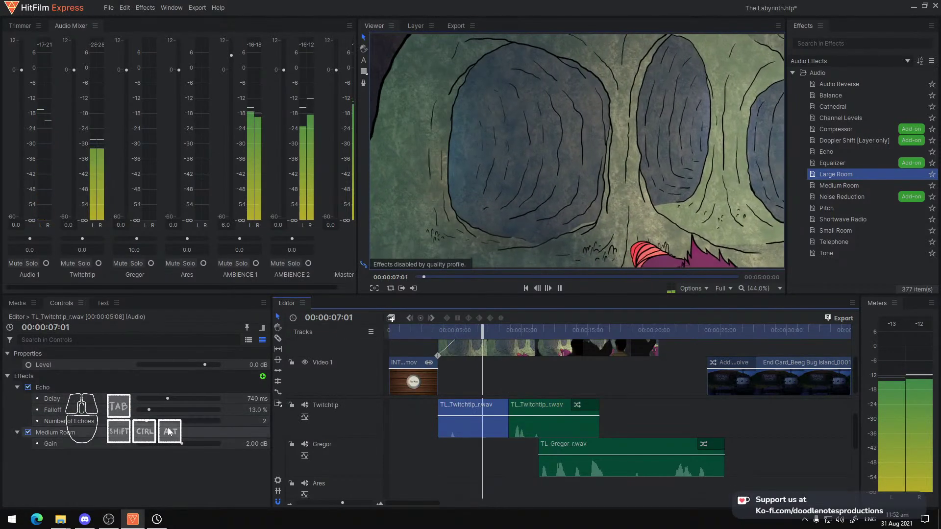
pyautogui.click(144, 433)
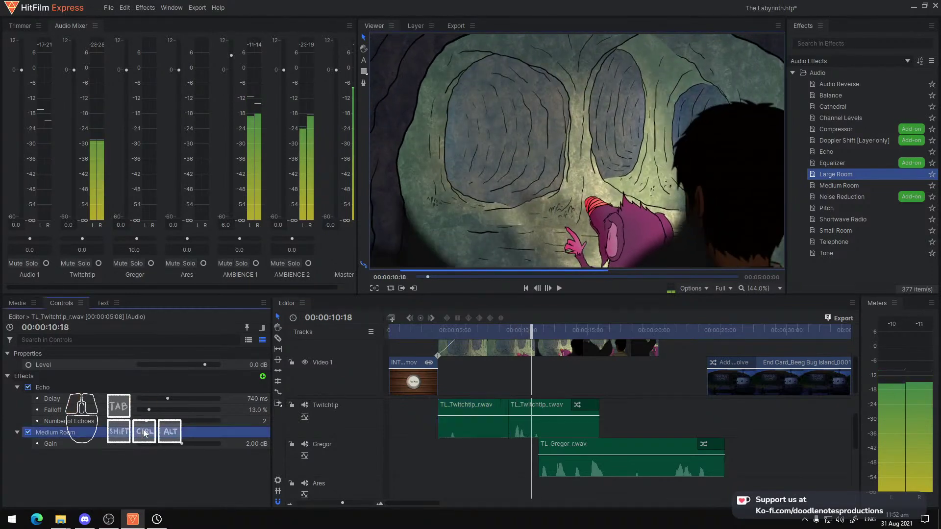
pyautogui.press('Delete')
pyautogui.click(490, 424)
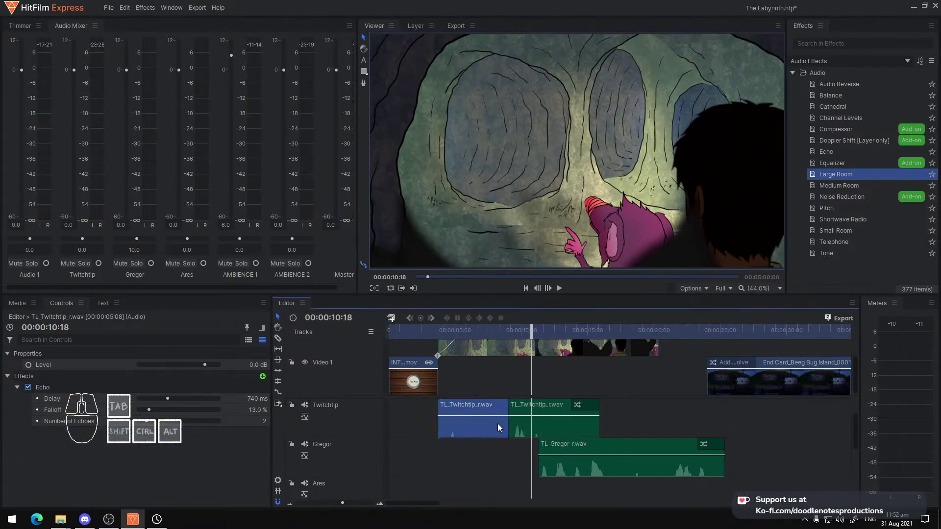
pyautogui.click(526, 425)
pyautogui.click(44, 399)
pyautogui.press('Delete')
# Add the Large Room effect to both TL_Twitchtip clips
pyautogui.click(598, 455)
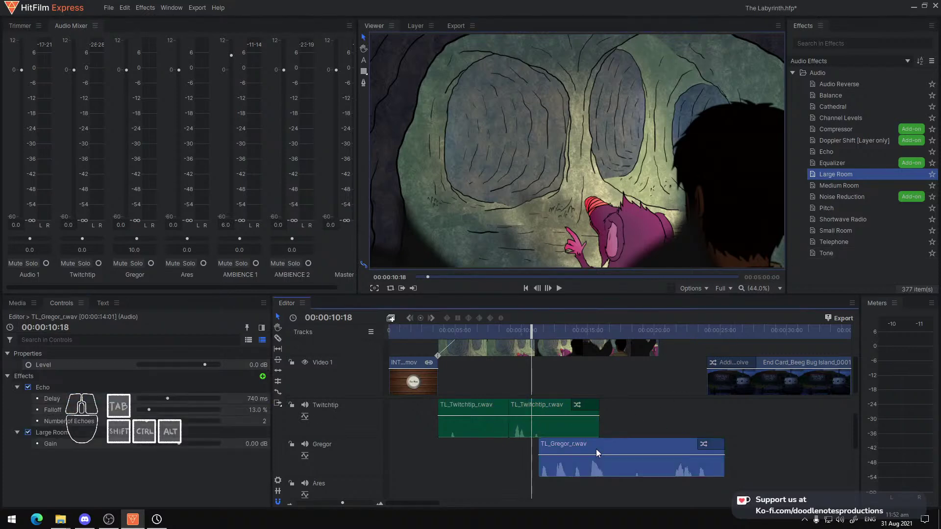
pyautogui.click(565, 426)
pyautogui.click(831, 176)
pyautogui.moveTo(153, 405); pyautogui.dragTo(274, 372)
pyautogui.moveTo(835, 175); pyautogui.dragTo(538, 413)
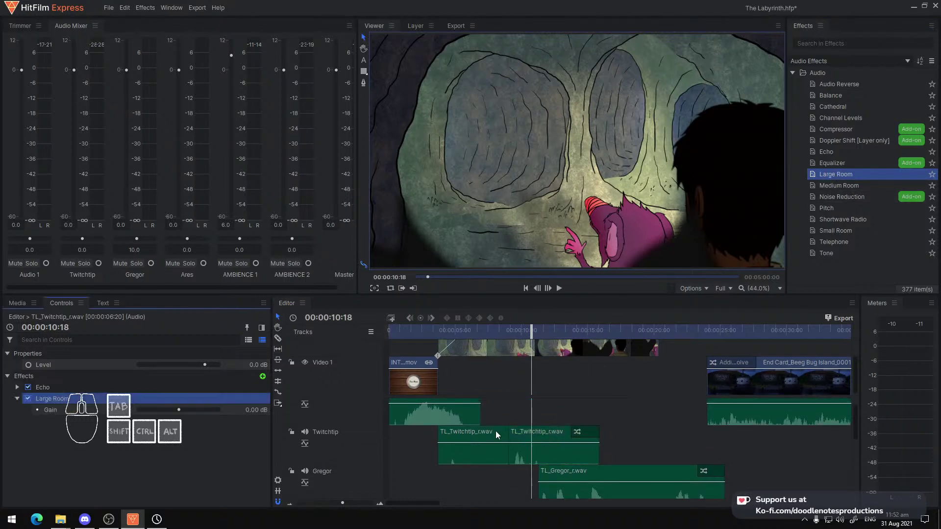
pyautogui.click(470, 434)
pyautogui.moveTo(835, 175); pyautogui.dragTo(477, 445)
# Play back the scene from about 3 seconds to hear all the dialogue with Large Room over the cave ambience
pyautogui.click(426, 331)
pyautogui.press('space')
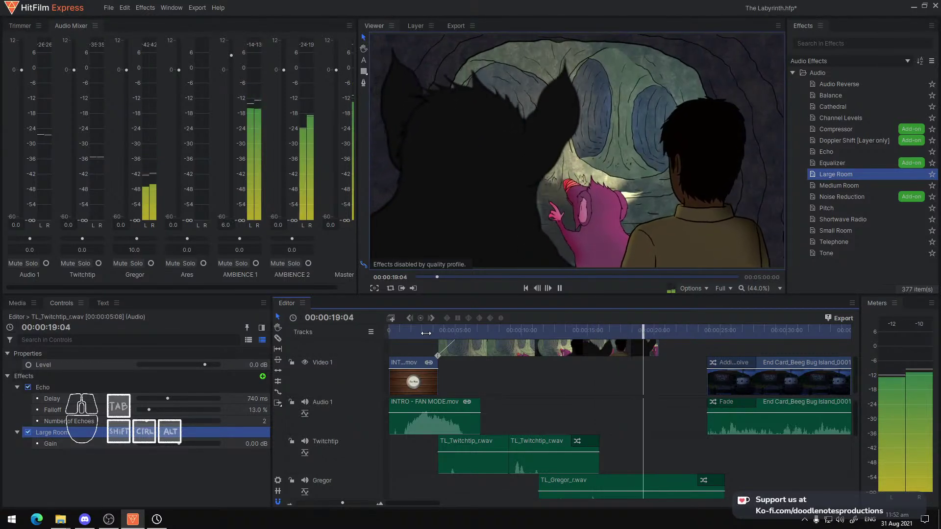
pyautogui.press('space')
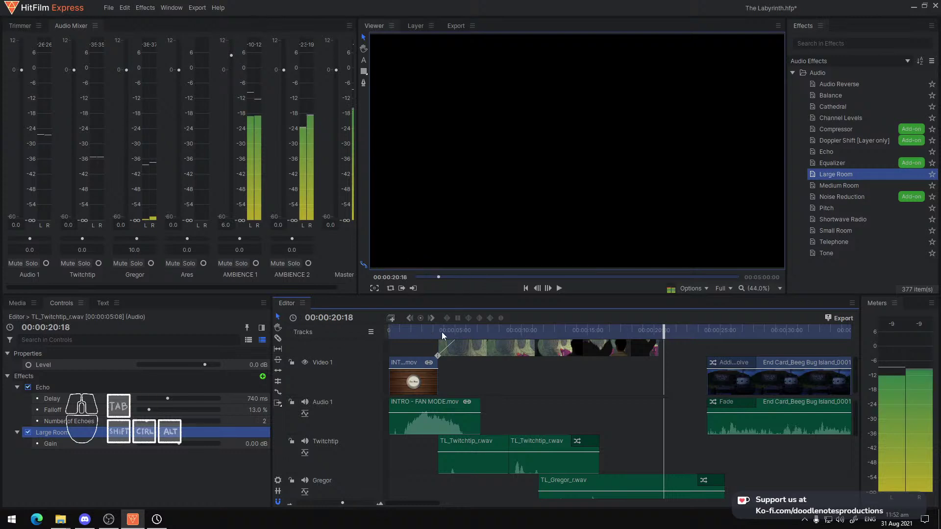
pyautogui.scroll(-5, 680, 438)
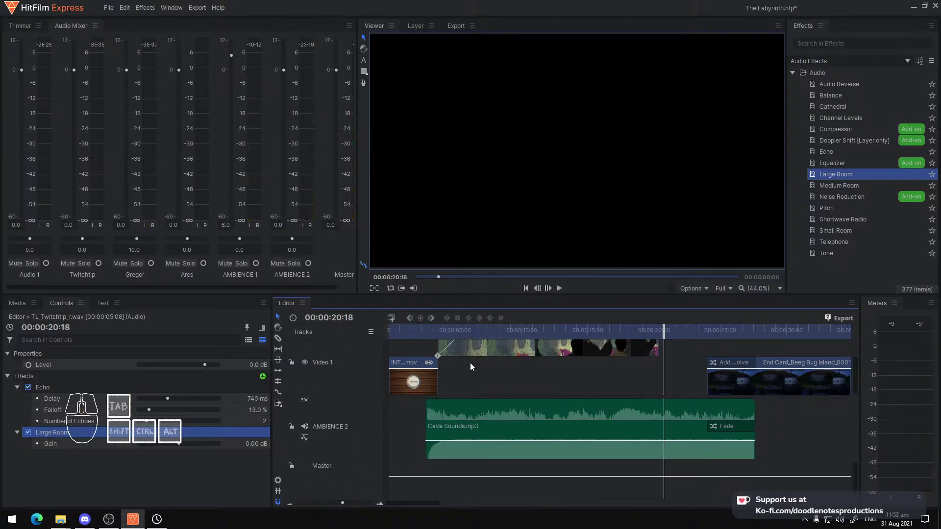
pyautogui.click(422, 326)
pyautogui.press('space')
pyautogui.scroll(2, 536, 428)
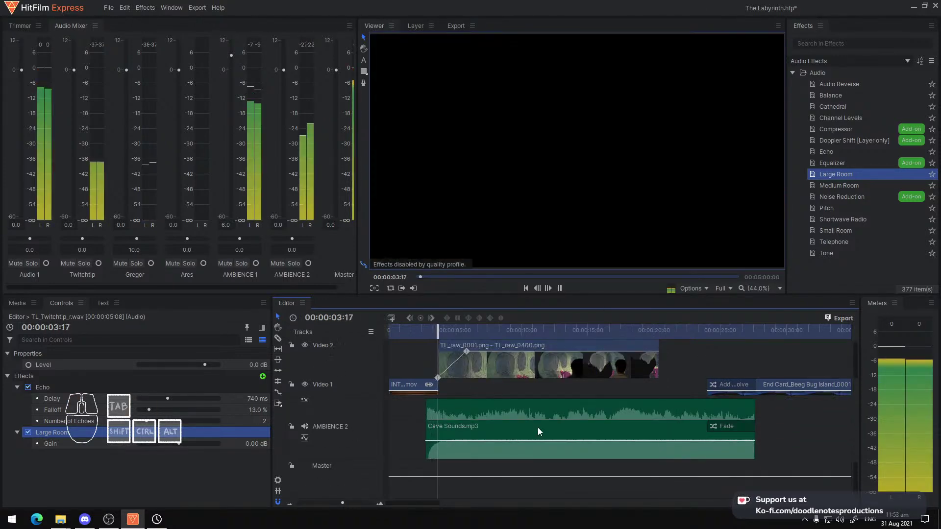
pyautogui.scroll(-1, 540, 382)
pyautogui.scroll(3, 594, 437)
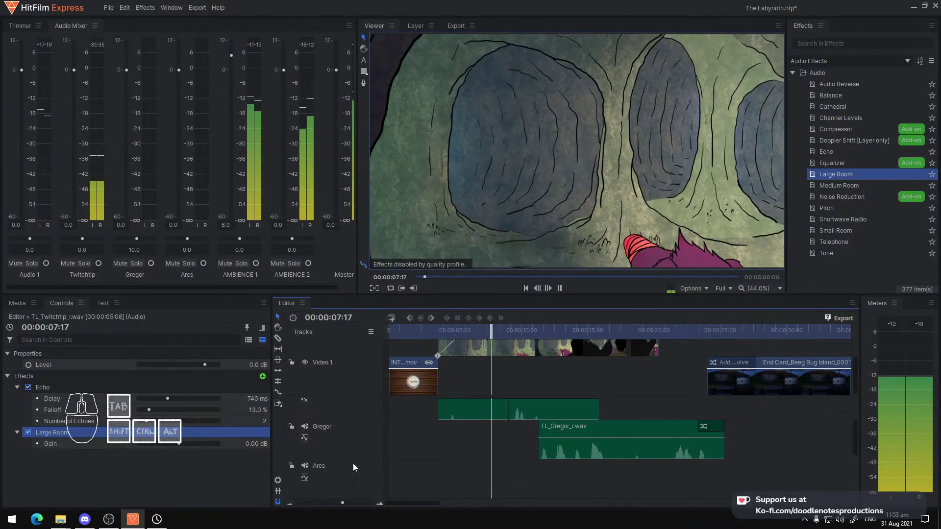
pyautogui.press('space')
# Insert a new audio track below the Ares track and name it Footsteps
pyautogui.scroll(-1, 361, 439)
pyautogui.rightClick(345, 434)
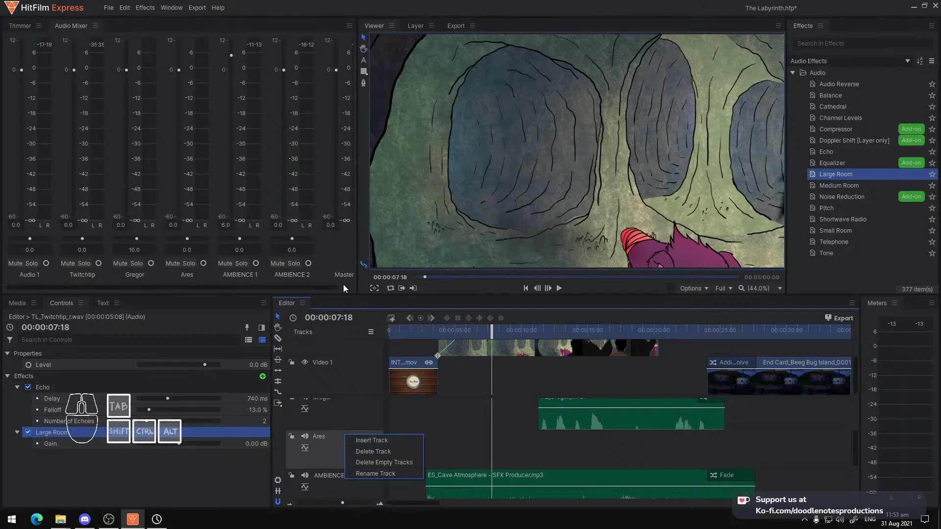
pyautogui.click(390, 440)
pyautogui.doubleClick(333, 445)
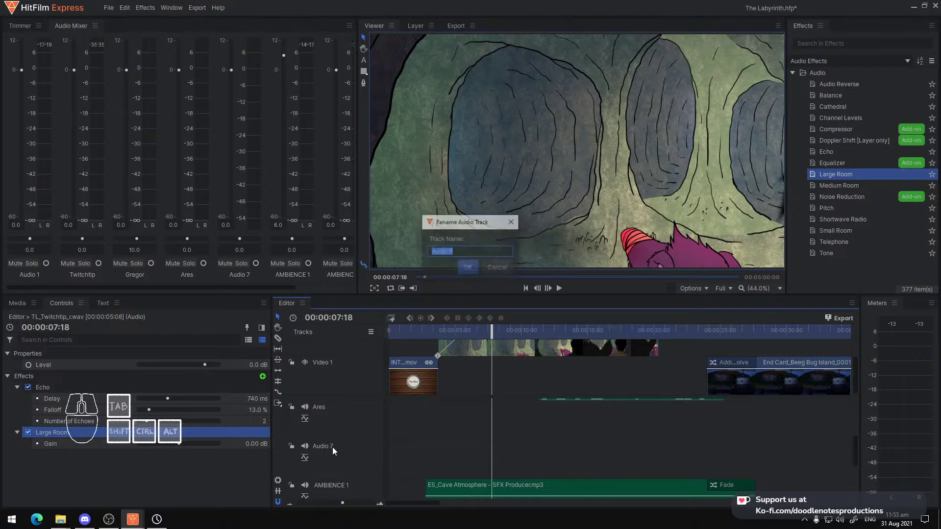
pyautogui.click(469, 268)
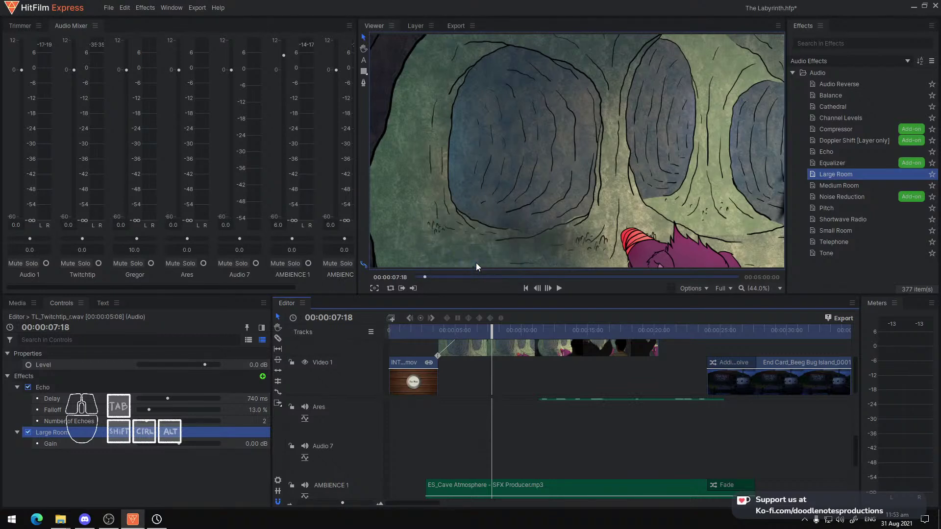
pyautogui.doubleClick(337, 446)
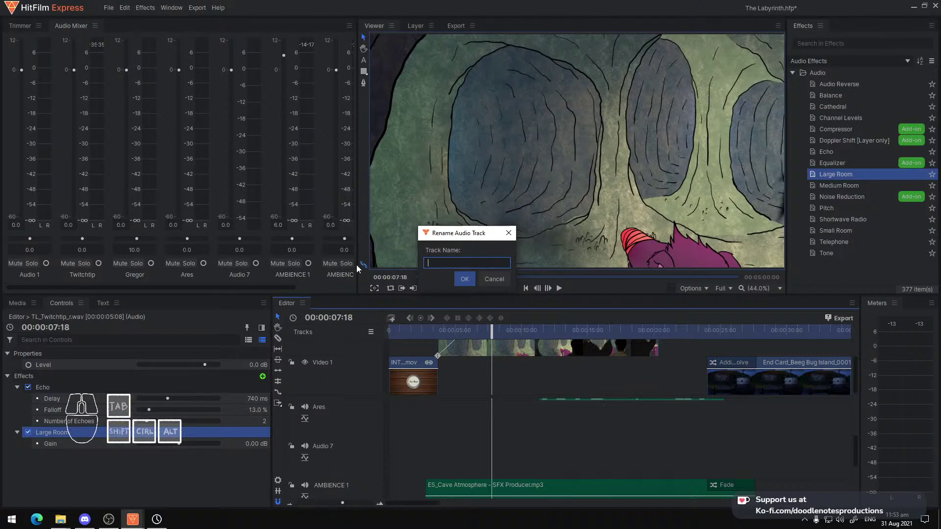
pyautogui.write('Footsteps')
pyautogui.press('Return')
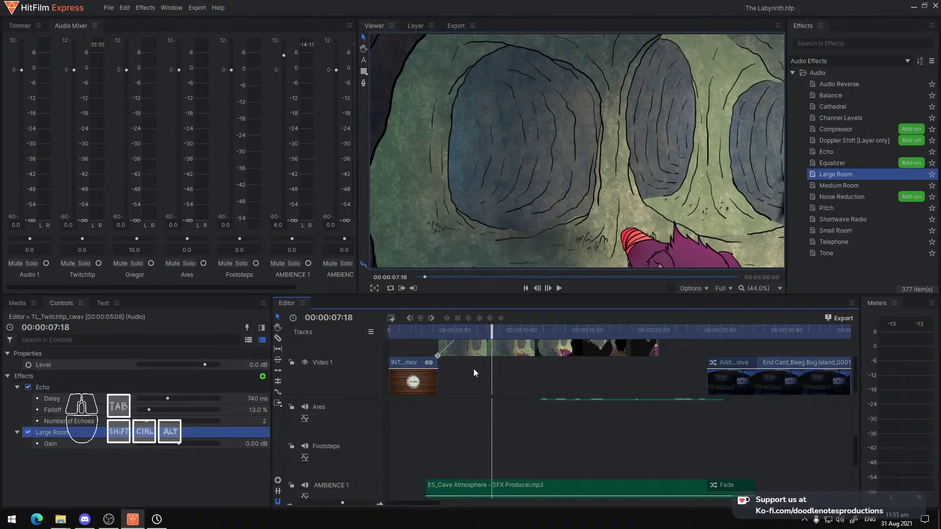
# Play back the opening of the cave scene from about 3 seconds
pyautogui.click(424, 332)
pyautogui.press('space')
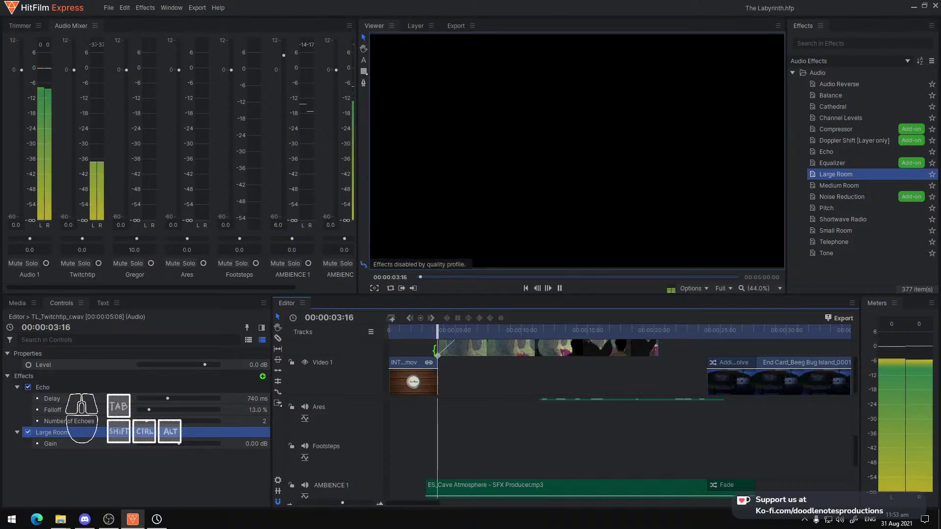
pyautogui.press('space')
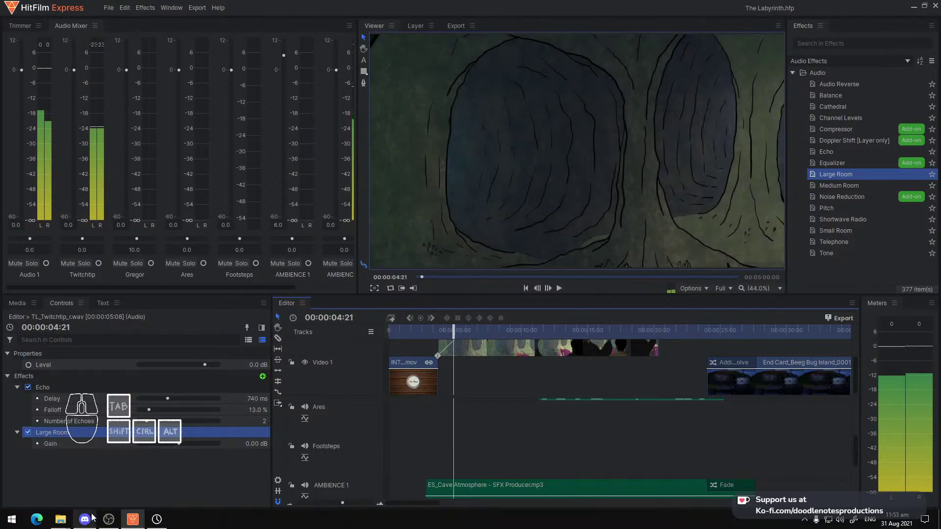
# Switch to File Explorer and open the footsteps folder inside the 0_SFX folder of the MUSIC library
pyautogui.moveTo(63, 521)
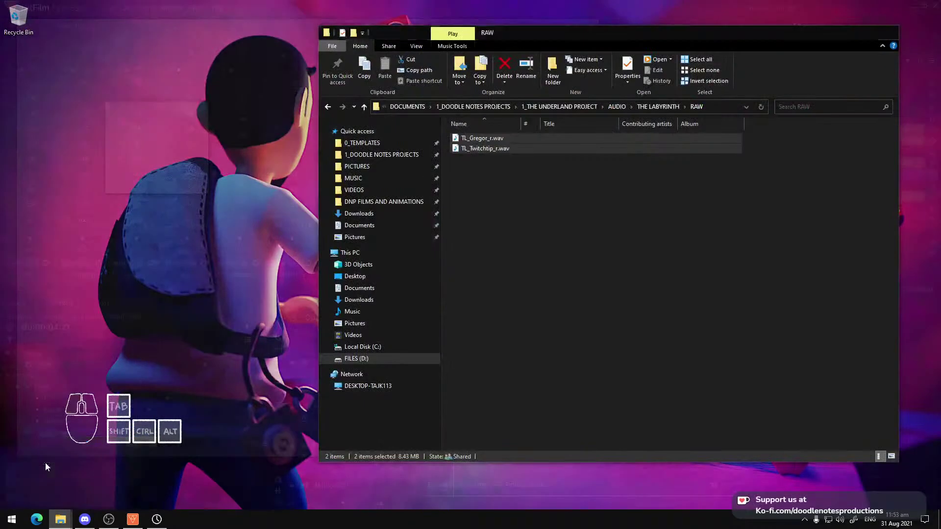
pyautogui.click(45, 463)
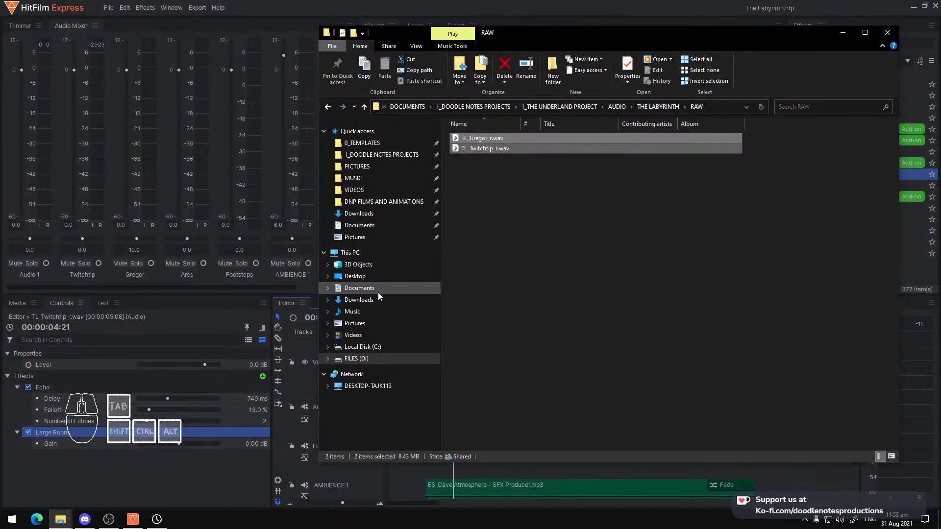
pyautogui.click(375, 179)
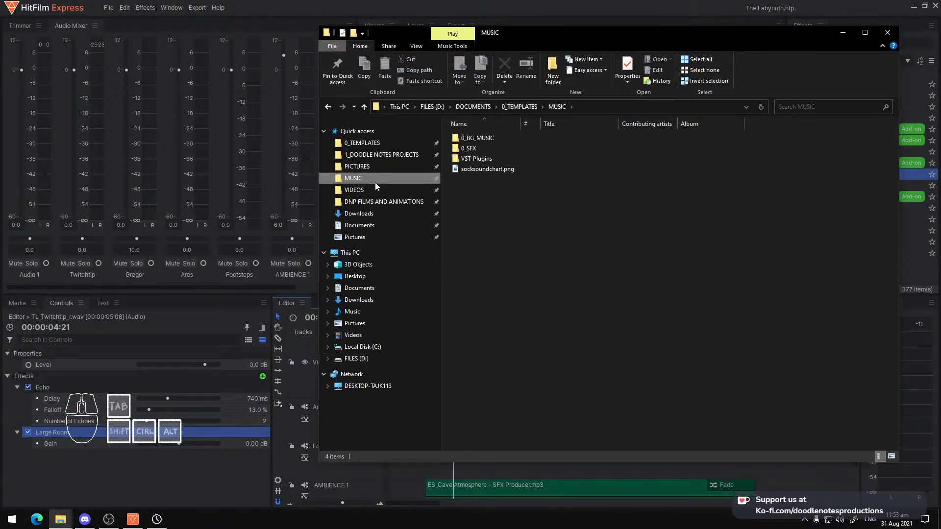
pyautogui.click(375, 190)
pyautogui.click(376, 171)
pyautogui.click(377, 175)
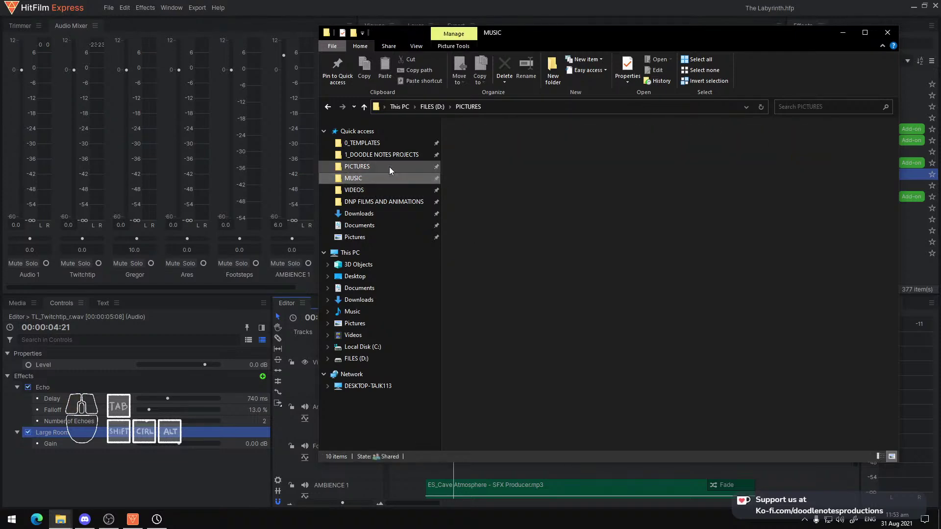
pyautogui.doubleClick(473, 148)
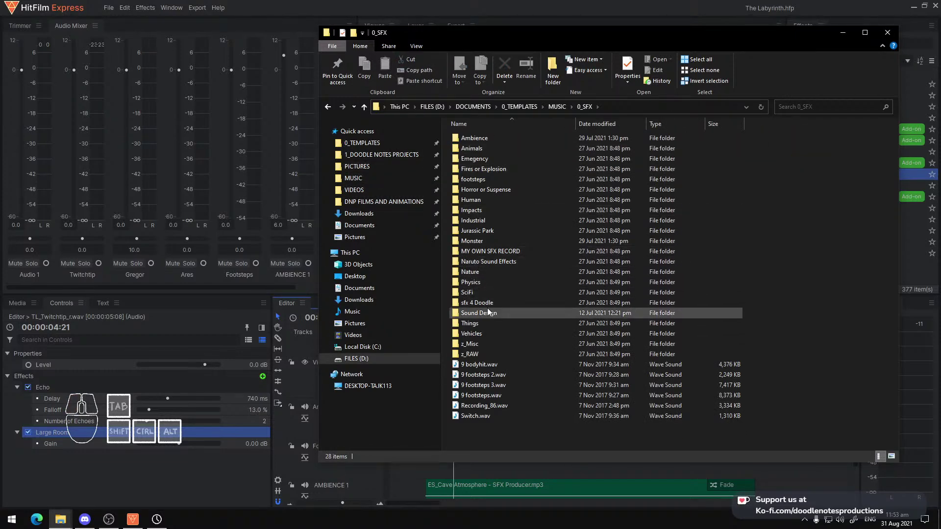
pyautogui.click(479, 179)
pyautogui.doubleClick(480, 180)
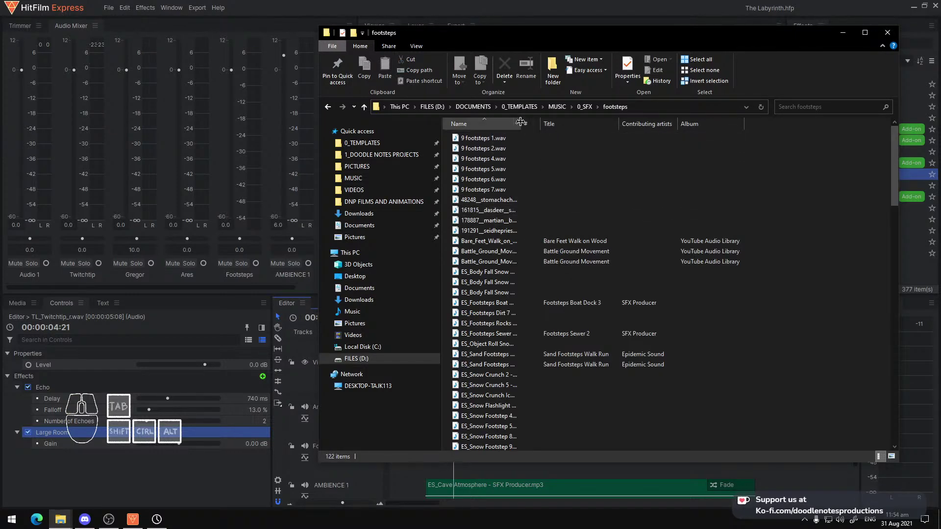
# Preview Battle_Ground_Movement.mp3, import it into the SFX media folder and place it on the Footsteps track from the start of the cave ambience
pyautogui.moveTo(631, 142); pyautogui.dragTo(705, 137)
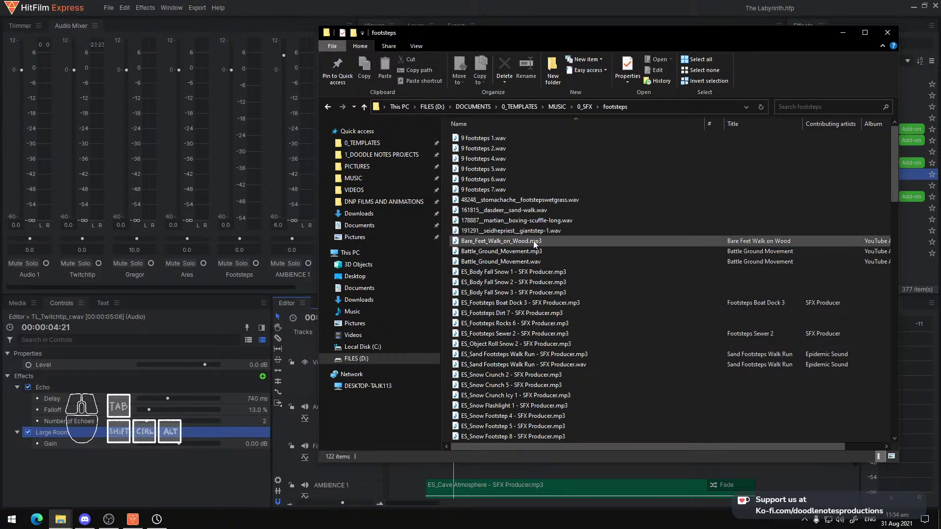
pyautogui.doubleClick(512, 251)
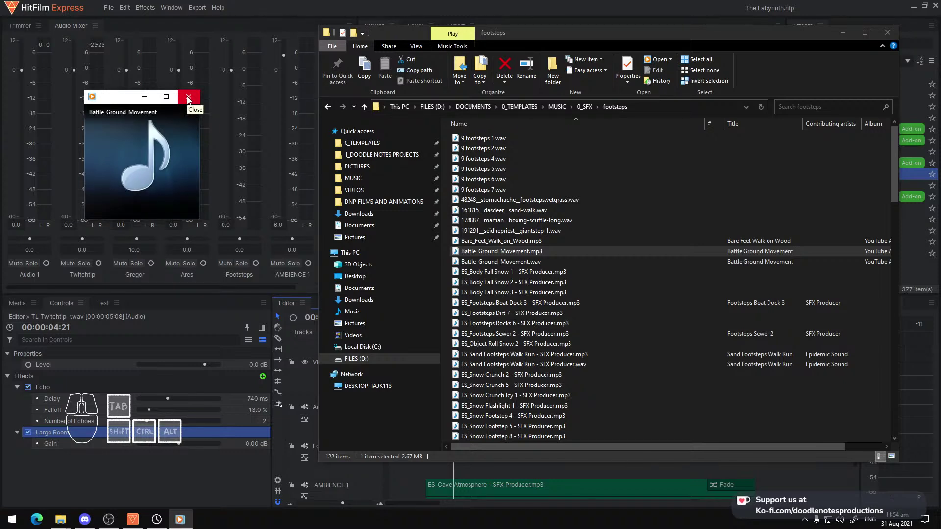
pyautogui.click(188, 98)
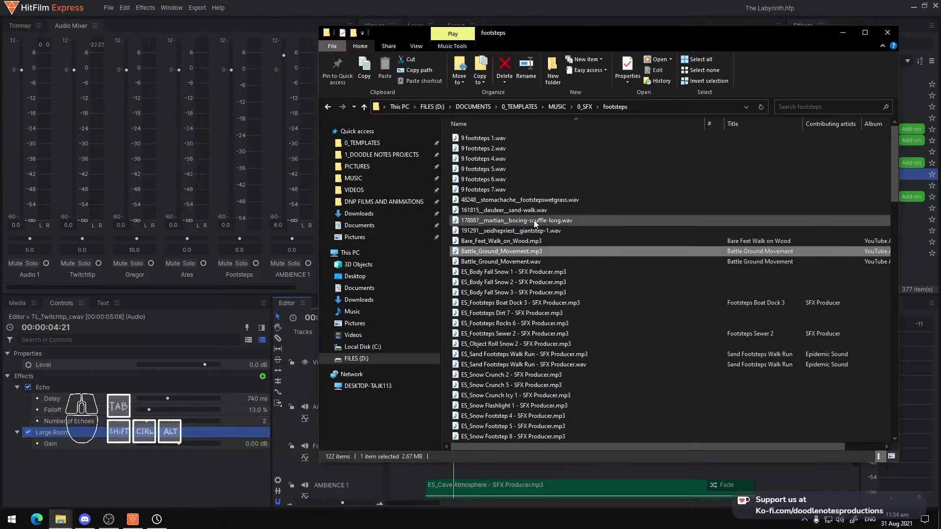
pyautogui.moveTo(504, 253); pyautogui.dragTo(423, 460)
pyautogui.click(78, 426)
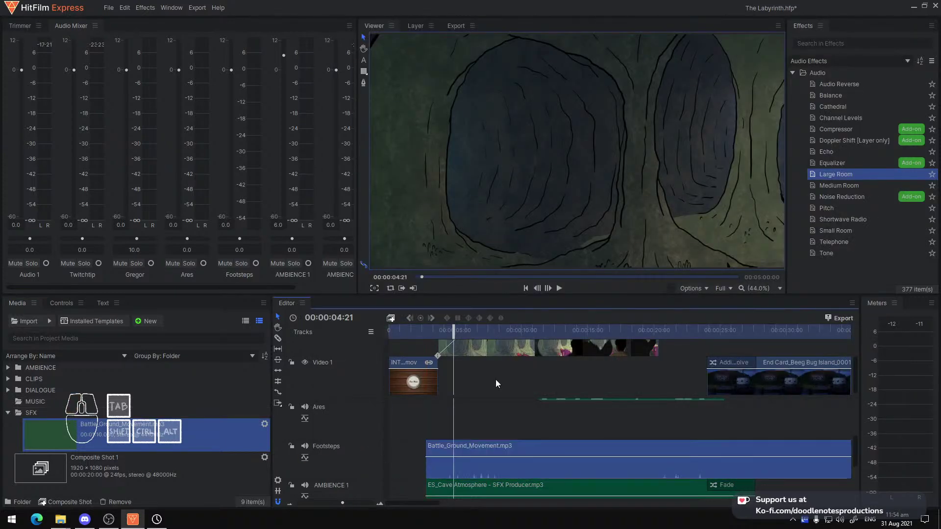
# Add a Fade audio transition to the start of the Battle_Ground_Movement.mp3 clip and extend it to about 2 seconds
pyautogui.click(853, 59)
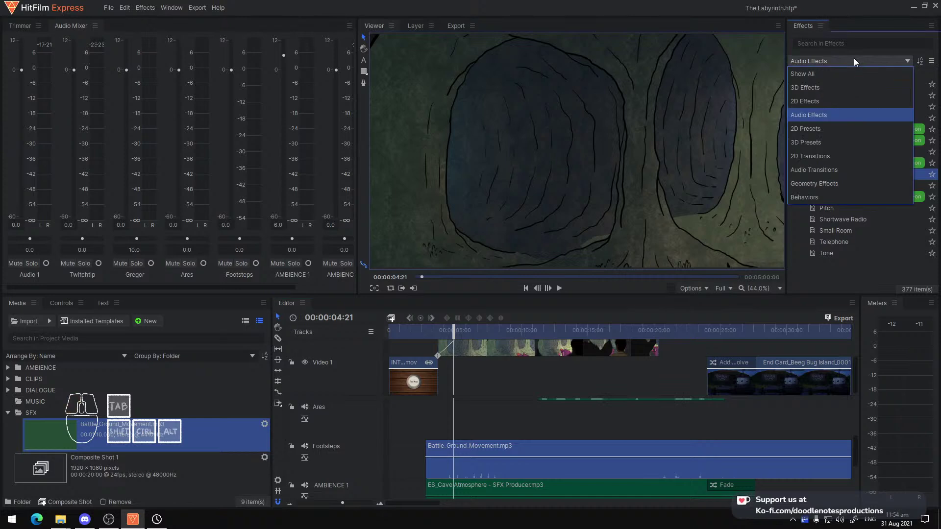
pyautogui.click(827, 170)
pyautogui.moveTo(837, 96); pyautogui.dragTo(839, 100)
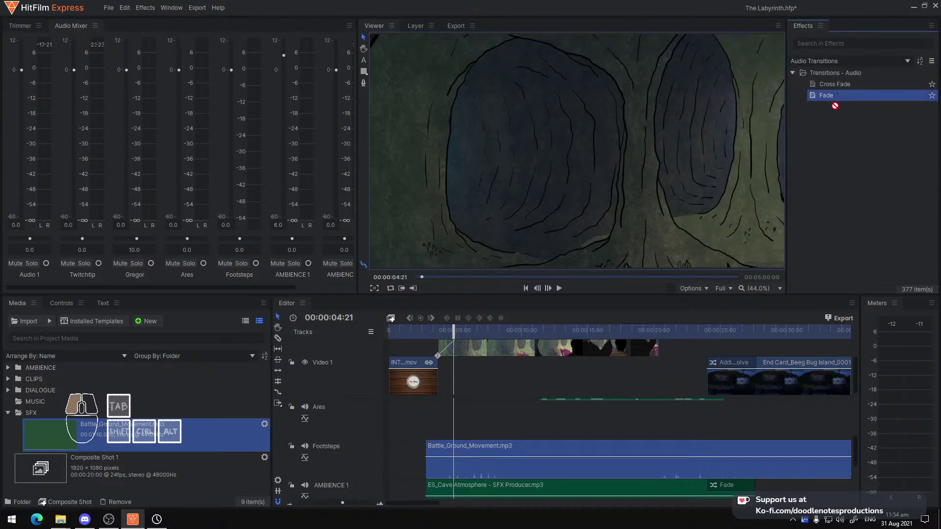
pyautogui.moveTo(421, 450); pyautogui.dragTo(436, 446)
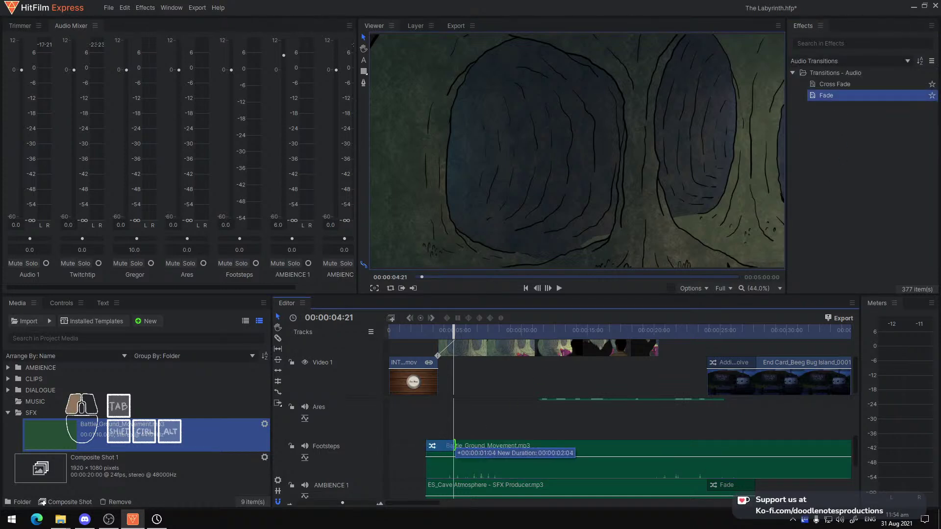
pyautogui.click(501, 445)
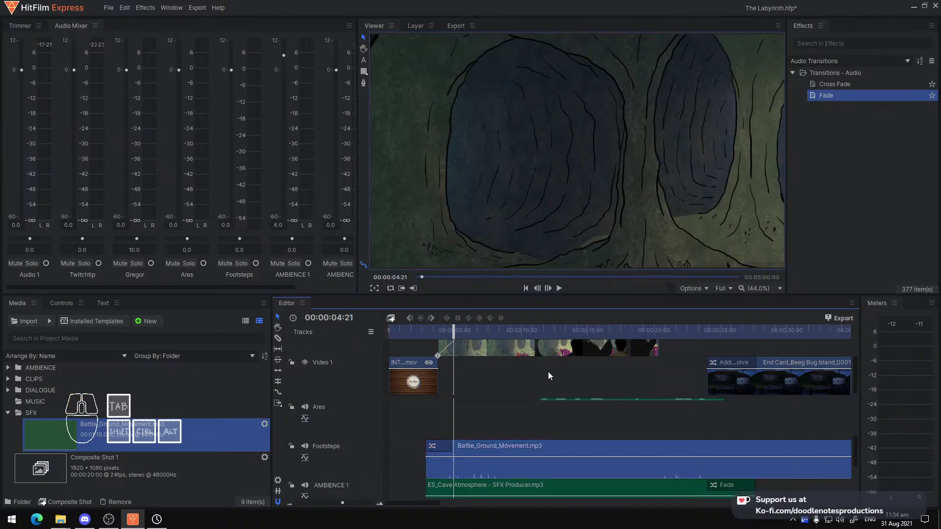
pyautogui.click(8, 412)
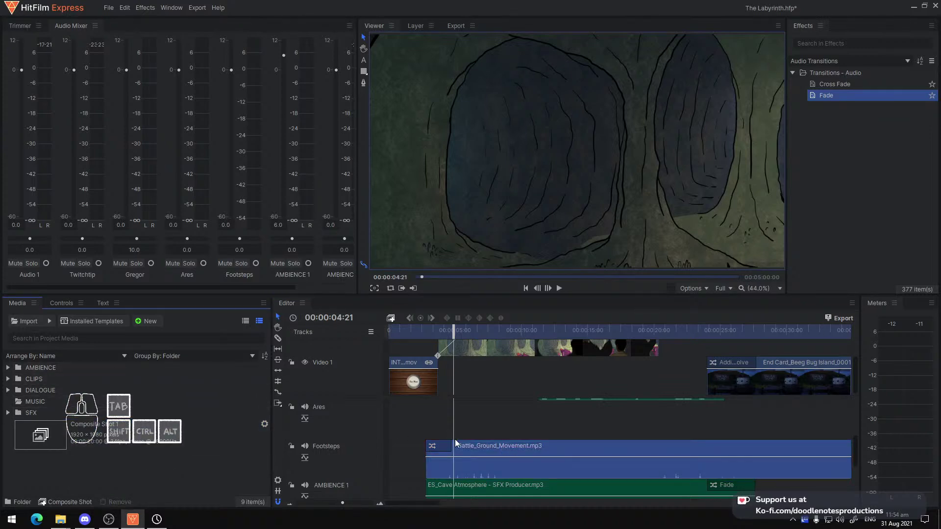
# Play back the scene from about 3 seconds to hear the battle ground footsteps with the dialogue
pyautogui.click(423, 328)
pyautogui.press('space')
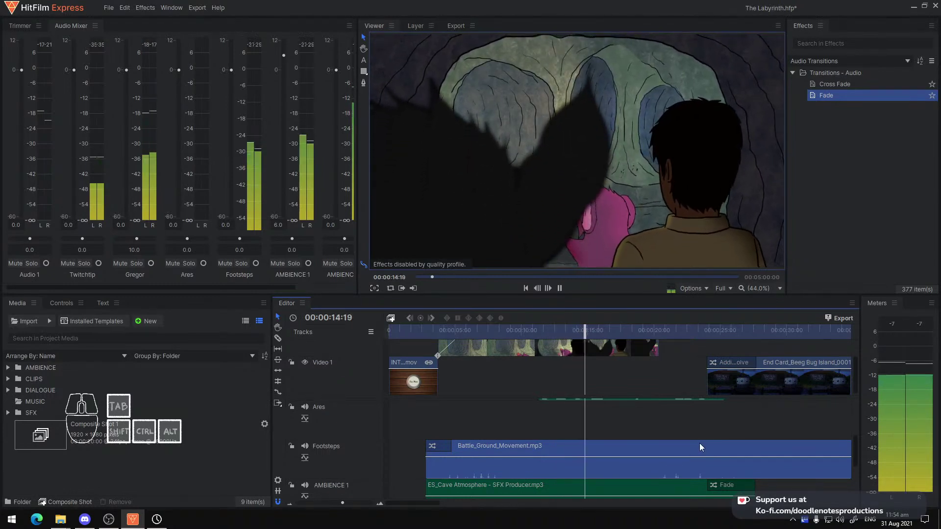
pyautogui.press('space')
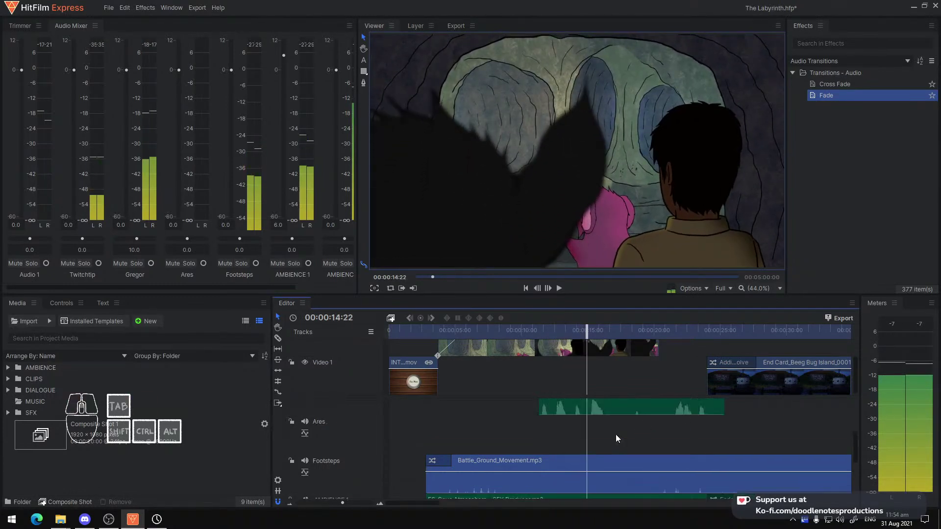
# Copy the Echo and Large Room effects from the TL_Gregor dialogue clip onto the Battle_Ground_Movement.mp3 clip
pyautogui.click(552, 413)
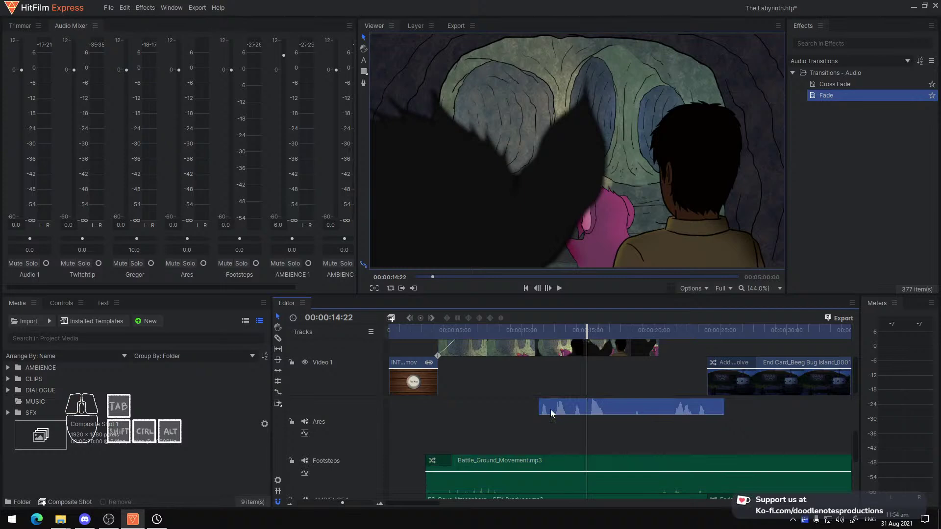
pyautogui.click(64, 305)
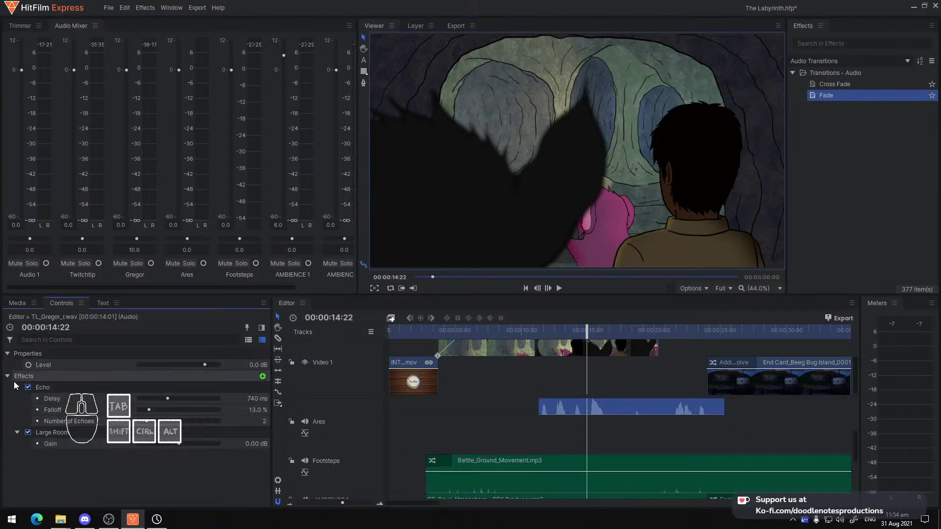
pyautogui.moveTo(37, 416); pyautogui.dragTo(85, 382)
pyautogui.moveTo(34, 427); pyautogui.dragTo(88, 389)
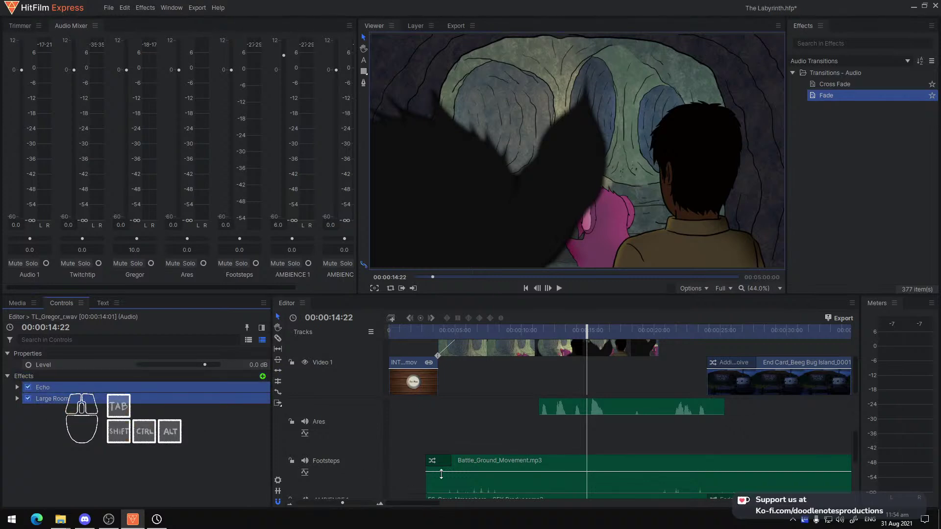
pyautogui.click(481, 465)
pyautogui.hotkey('ctrl', 'v')
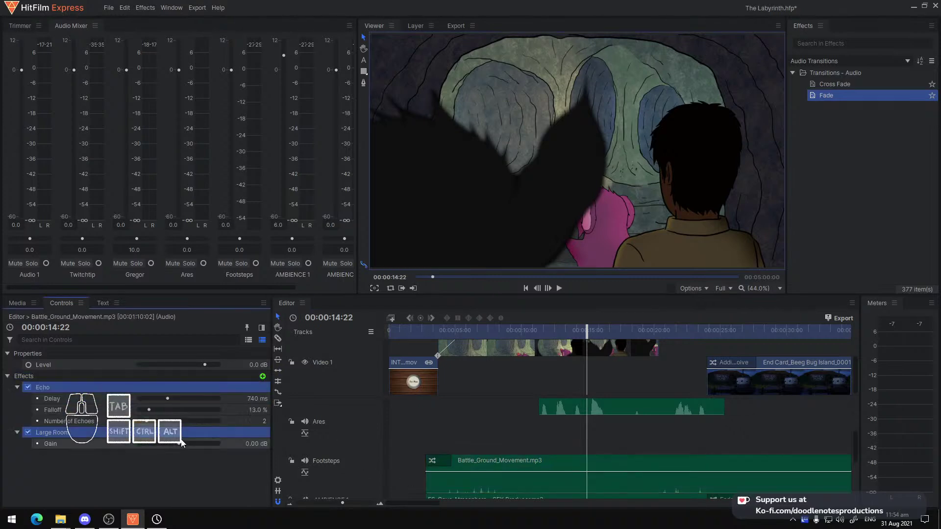
# Set the Large Room gain of the Battle_Ground_Movement.mp3 clip to 8.64 dB while playing back the scene
pyautogui.click(415, 331)
pyautogui.press('space')
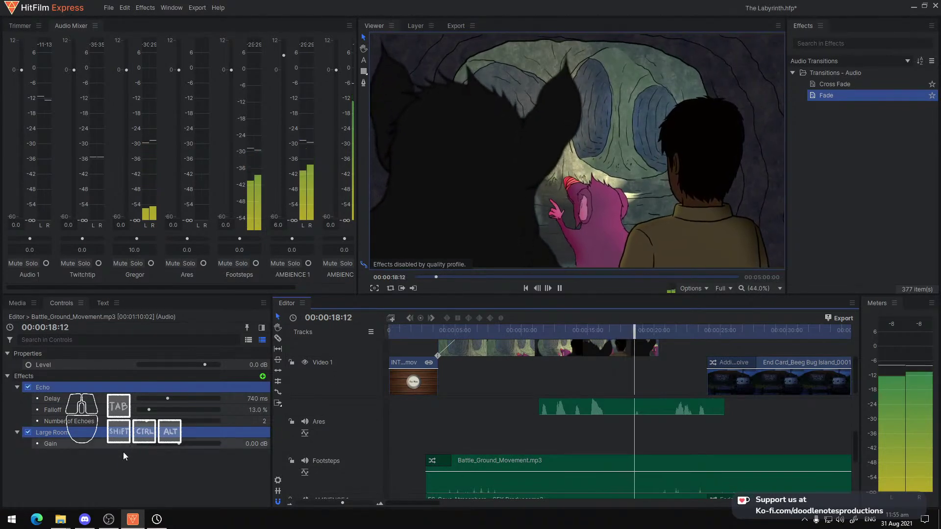
pyautogui.moveTo(180, 444); pyautogui.dragTo(195, 443)
pyautogui.press('space')
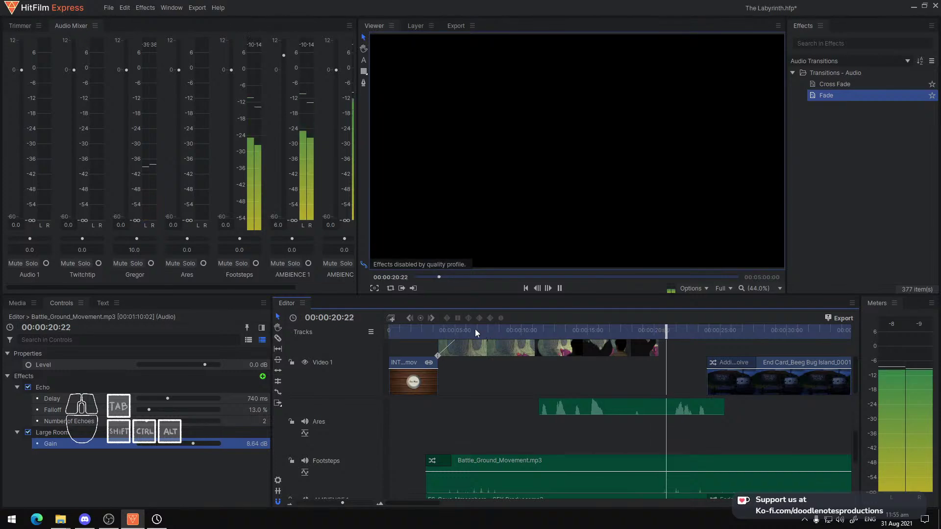
pyautogui.click(460, 332)
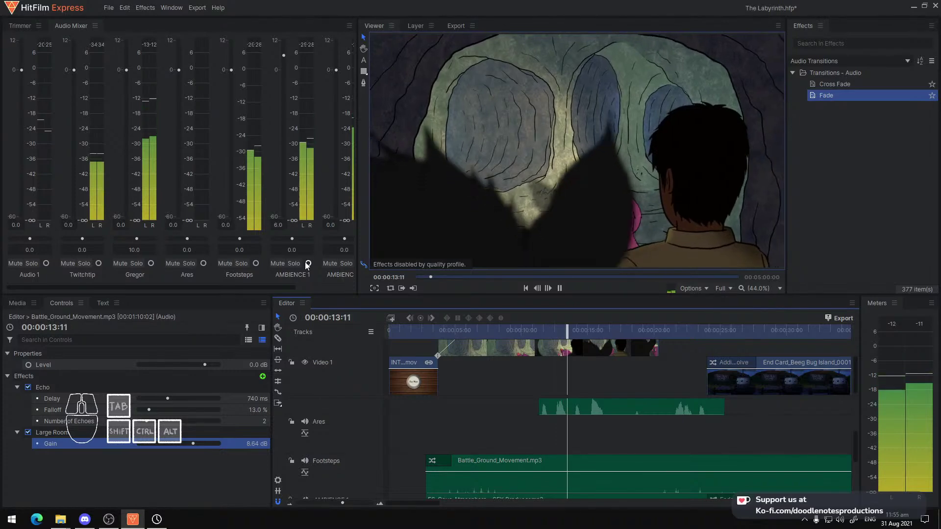
# Lower the Footsteps track volume to -10 dB in the audio mixer and play back the scene from about 3 seconds
pyautogui.moveTo(255, 288); pyautogui.dragTo(283, 284)
pyautogui.press('space')
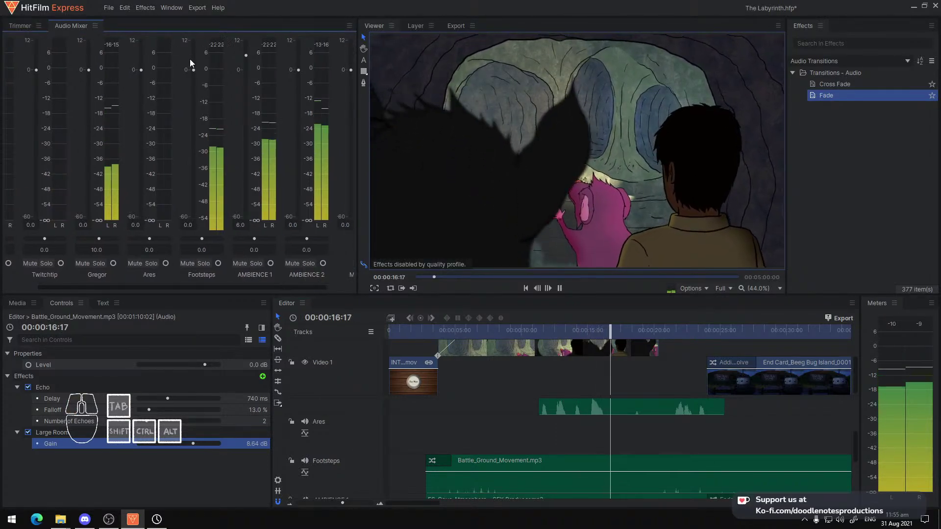
pyautogui.moveTo(193, 69); pyautogui.dragTo(193, 99)
pyautogui.click(423, 332)
pyautogui.press('space')
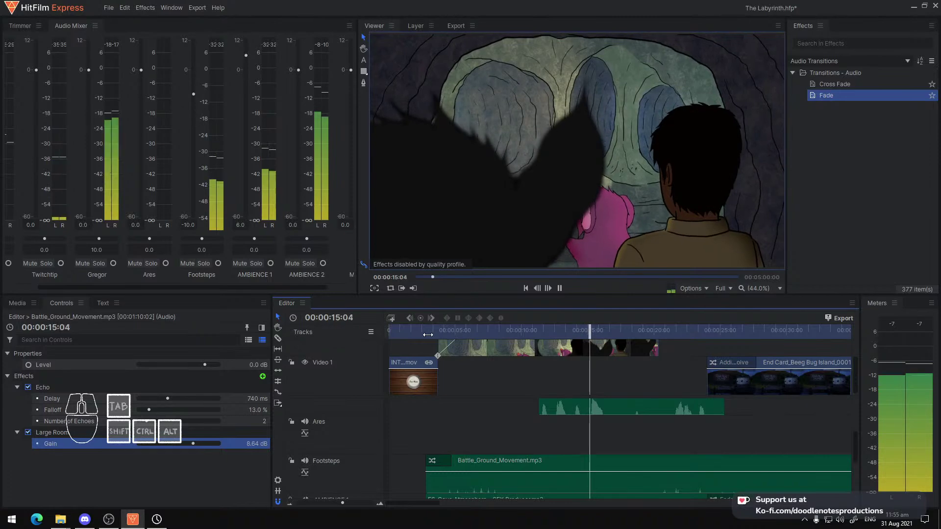
pyautogui.press('space')
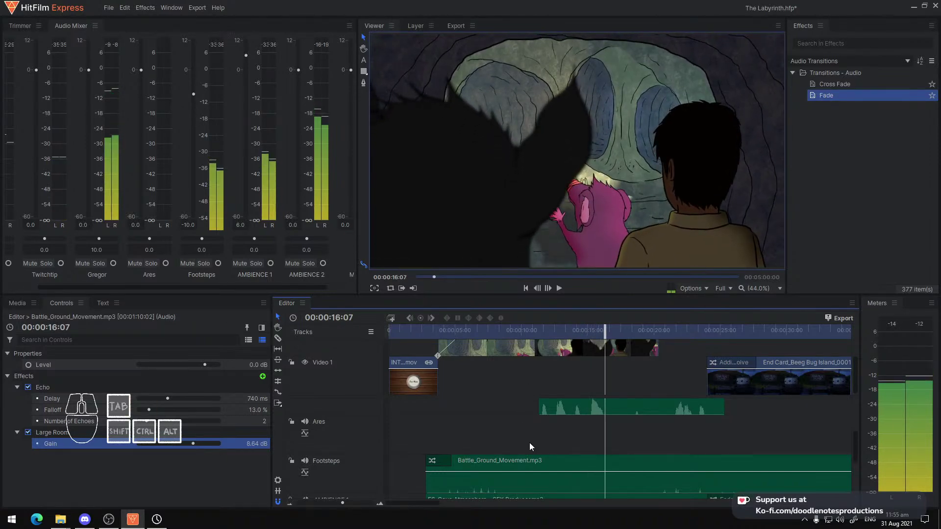
# Delete the Battle_Ground_Movement.mp3 clip from the Footsteps track
pyautogui.click(523, 459)
pyautogui.press('Delete')
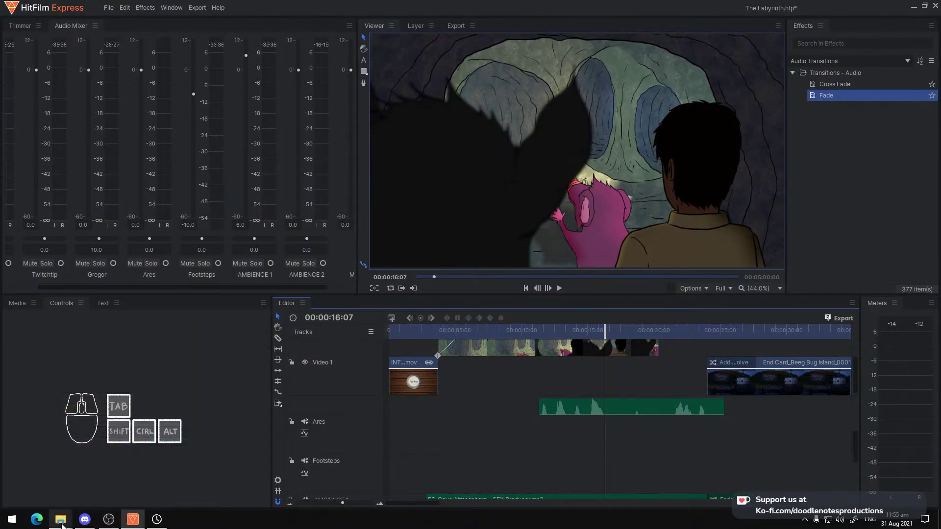
# Switch to the footsteps folder in File Explorer and preview the Footsteps Boat Dock 3, Footsteps Dirt 7 and Bare_Feet_Walk_on_Wood sounds
pyautogui.click(78, 473)
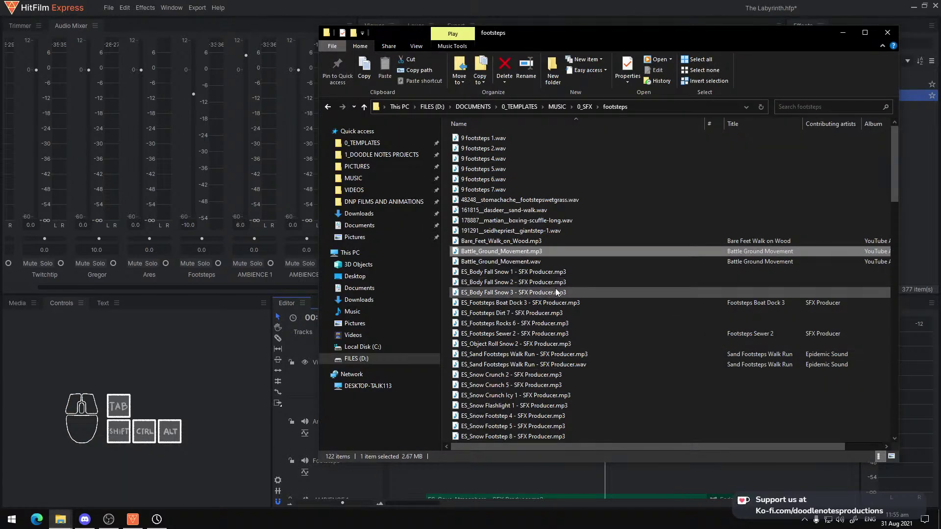
pyautogui.doubleClick(485, 310)
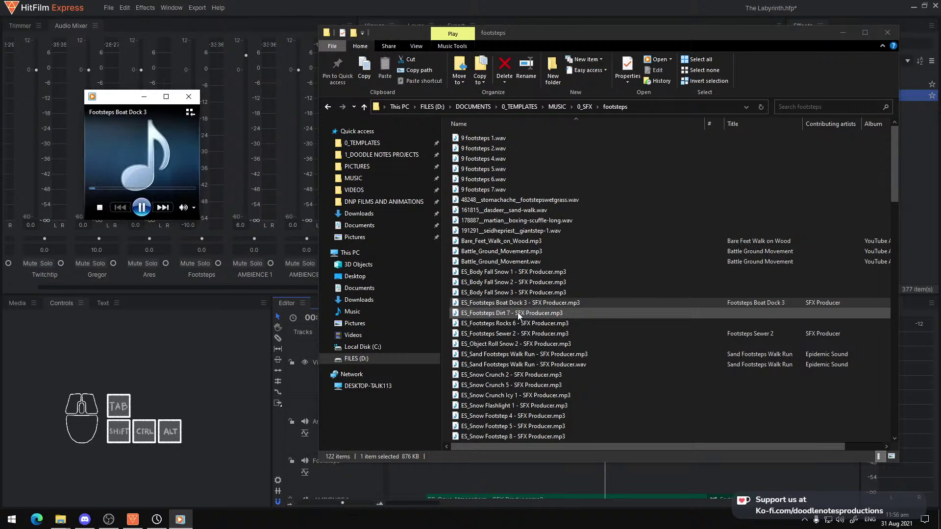
pyautogui.click(540, 293)
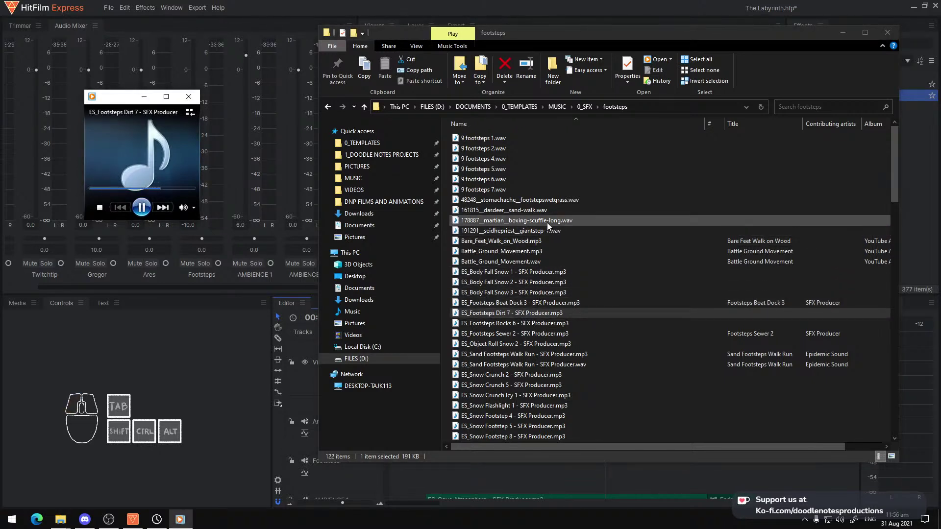
pyautogui.doubleClick(531, 242)
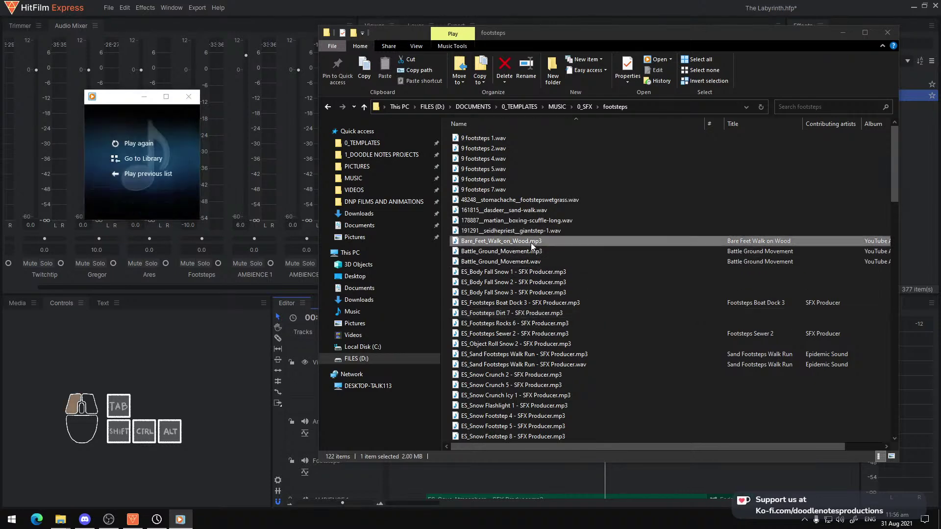
# Preview Walk_Hollow_wood.mp3, Walk_Turn_Hollow_Wood.mp3, Walk_Turn_Grit.mp3 and Walk_Gravel.wav near the end of the footsteps folder, and close the player
pyautogui.scroll(-3, 581, 305)
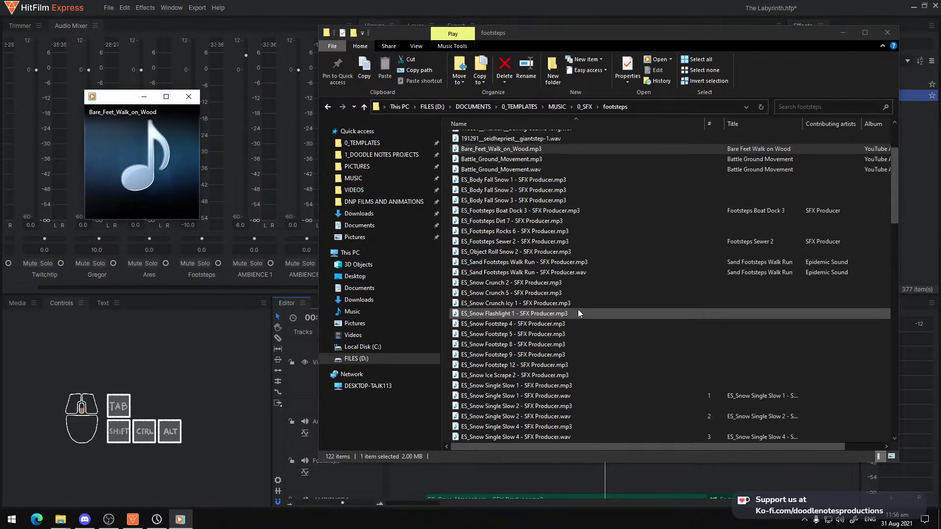
pyautogui.scroll(-9, 578, 313)
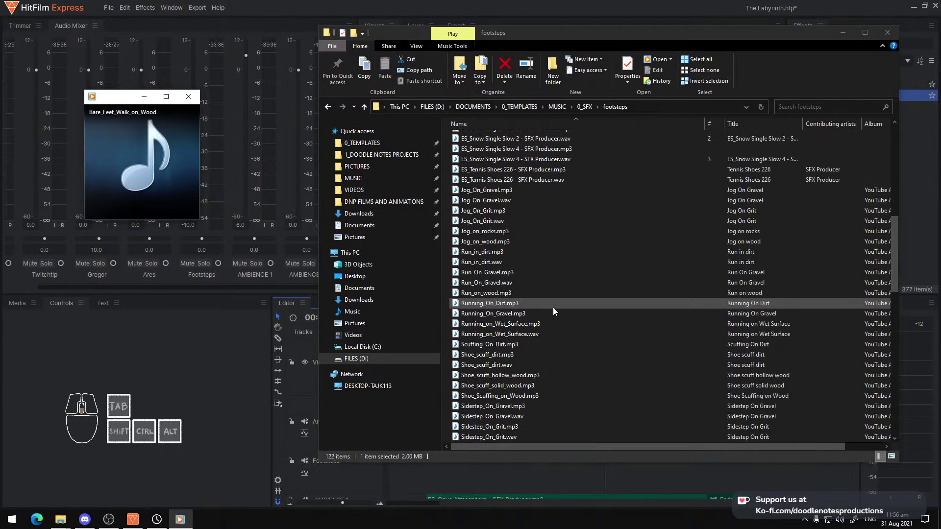
pyautogui.scroll(-18, 554, 311)
pyautogui.scroll(-1, 554, 311)
pyautogui.doubleClick(492, 395)
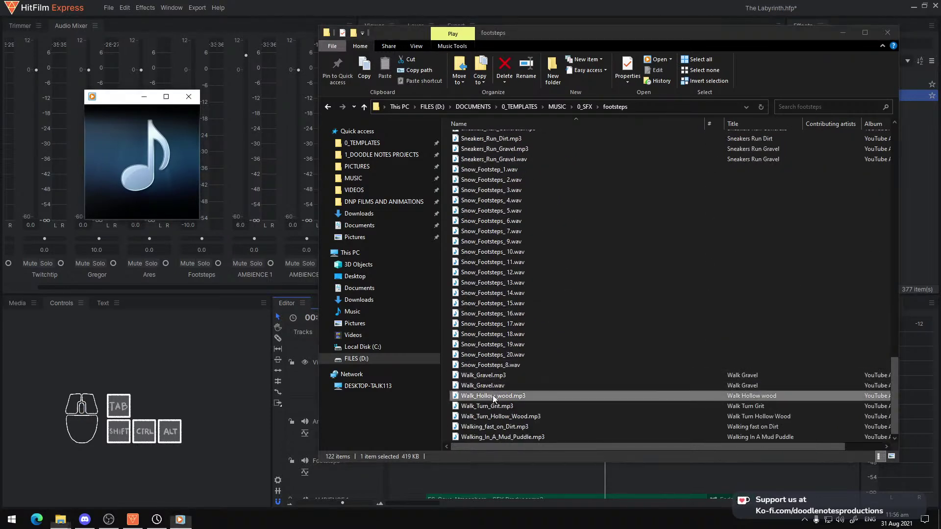
pyautogui.doubleClick(512, 414)
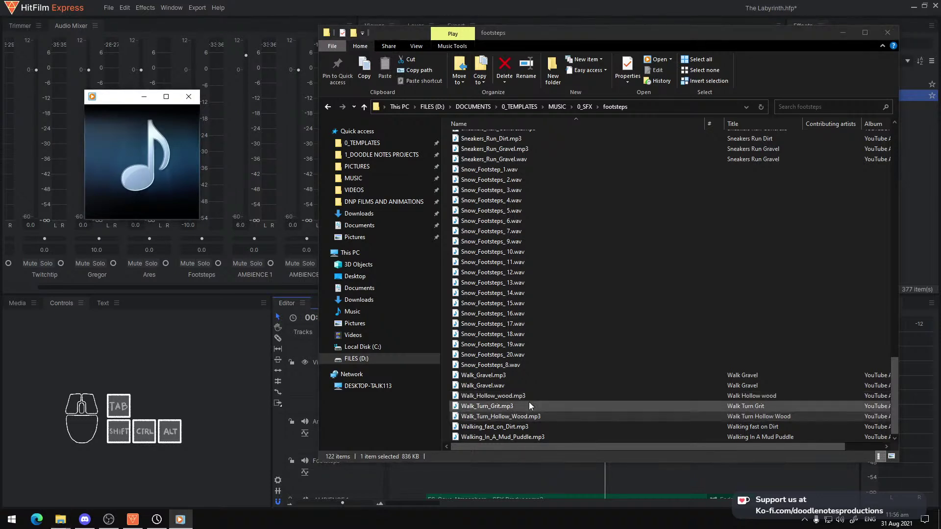
pyautogui.doubleClick(505, 406)
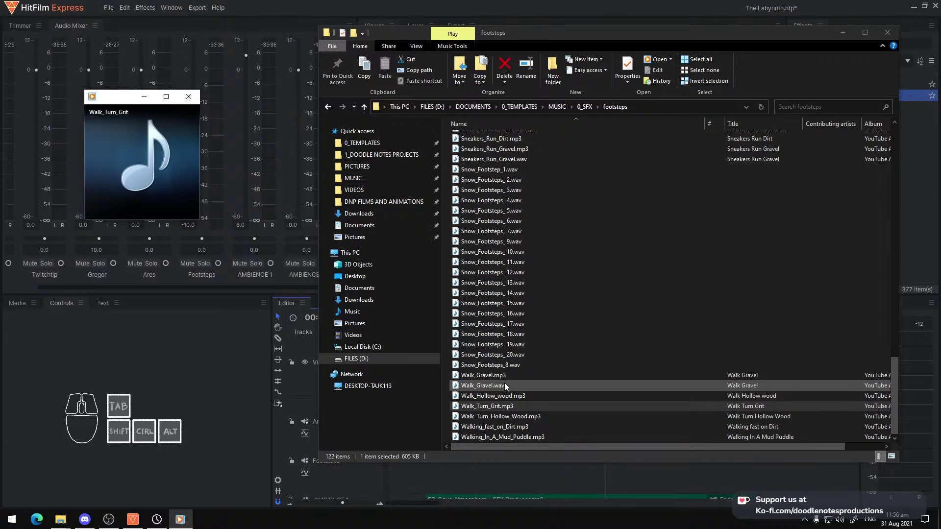
pyautogui.doubleClick(504, 384)
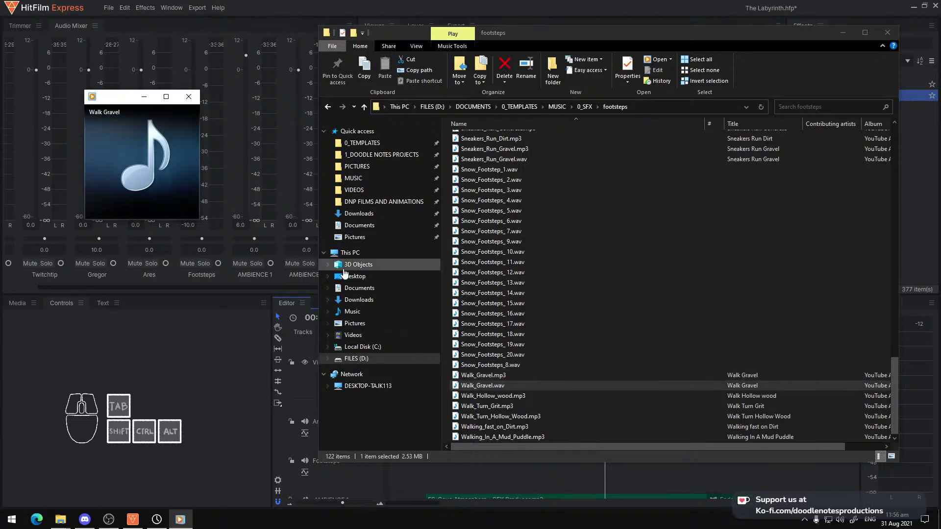
pyautogui.click(189, 97)
# Import Walk_Gravel.wav into the SFX media folder and place it on the Footsteps track from the start of the cave ambience
pyautogui.moveTo(528, 385); pyautogui.dragTo(199, 414)
pyautogui.scroll(-2, 162, 402)
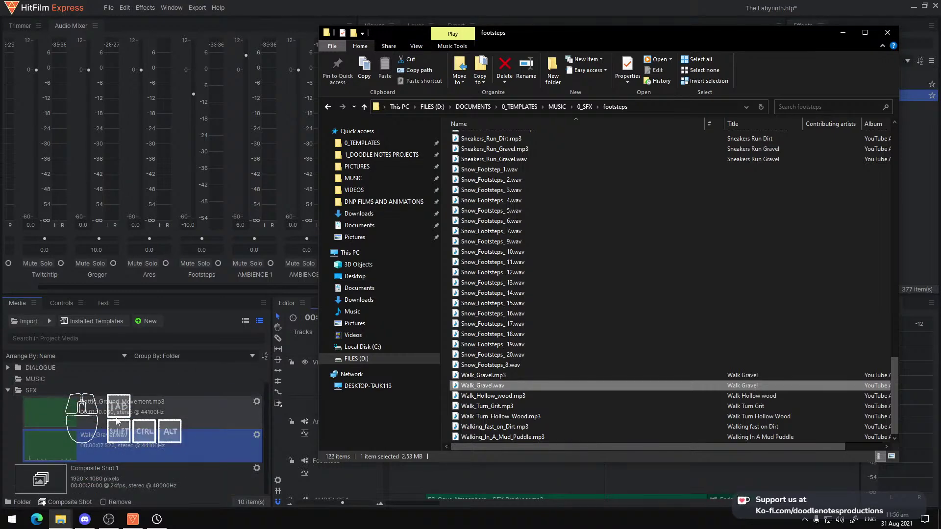
pyautogui.click(119, 448)
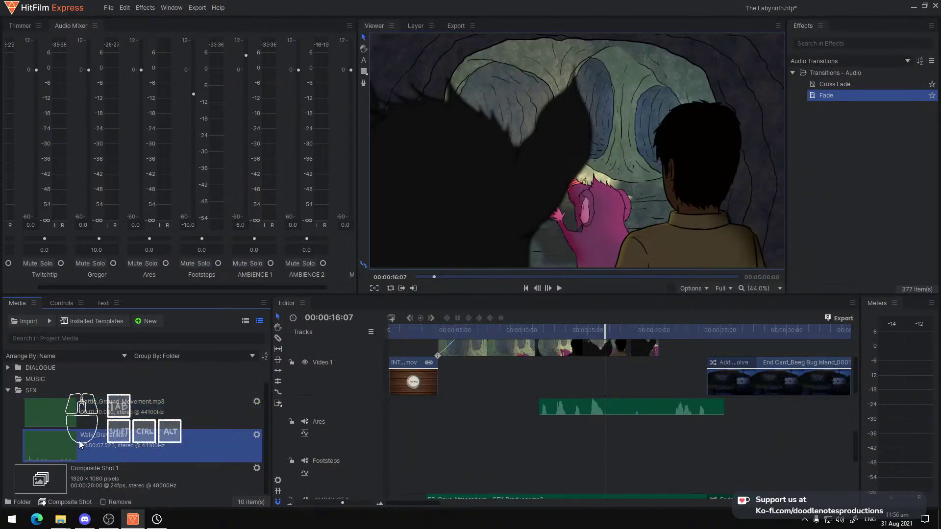
pyautogui.moveTo(78, 444); pyautogui.dragTo(439, 466)
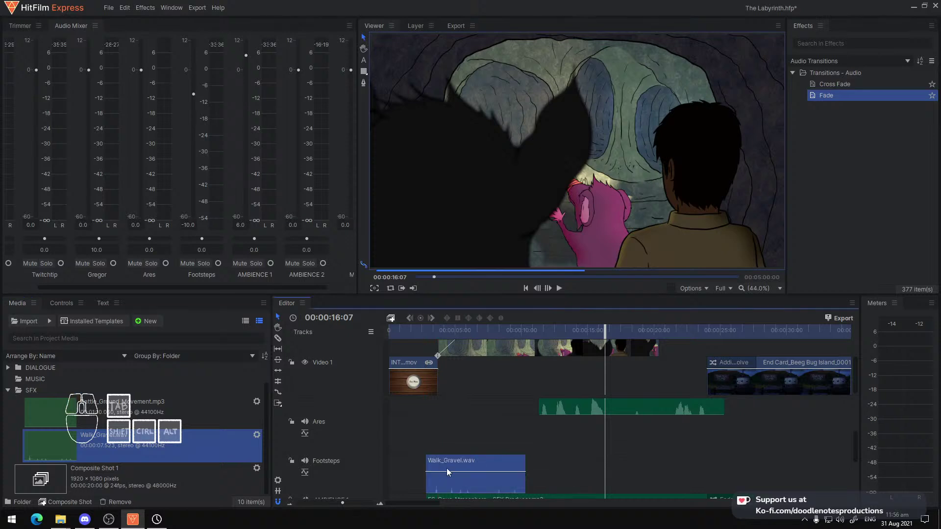
# Paste the Echo (740 ms delay, 13% falloff, 2 echoes) and Large Room effects onto the Walk_Gravel.wav clip and play the scene
pyautogui.hotkey('ctrl', 'z')
pyautogui.click(473, 457)
pyautogui.hotkey('ctrl', 'c')
pyautogui.hotkey('ctrl', 'v')
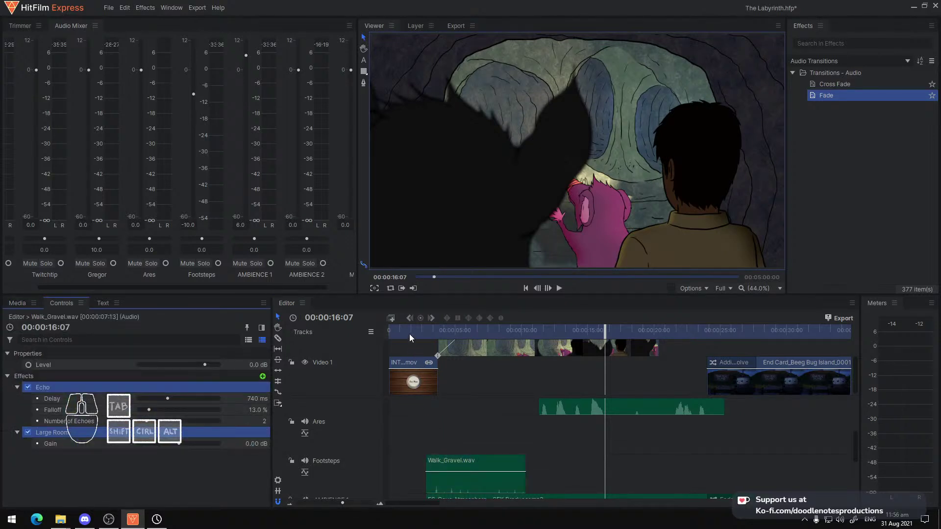
pyautogui.click(412, 333)
pyautogui.press('space')
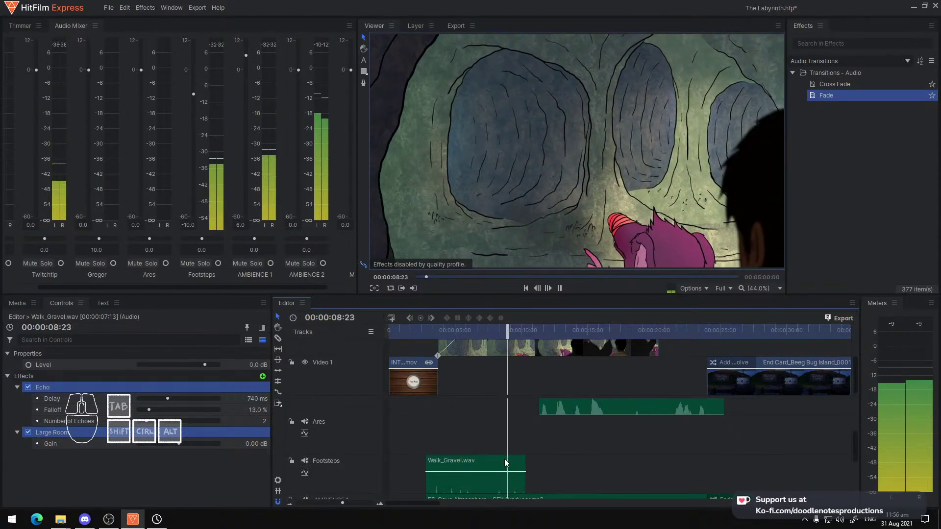
# Raise the clip's Large Room gain to 17.28 dB and play the scene again to hear the footsteps
pyautogui.moveTo(179, 444); pyautogui.dragTo(195, 449)
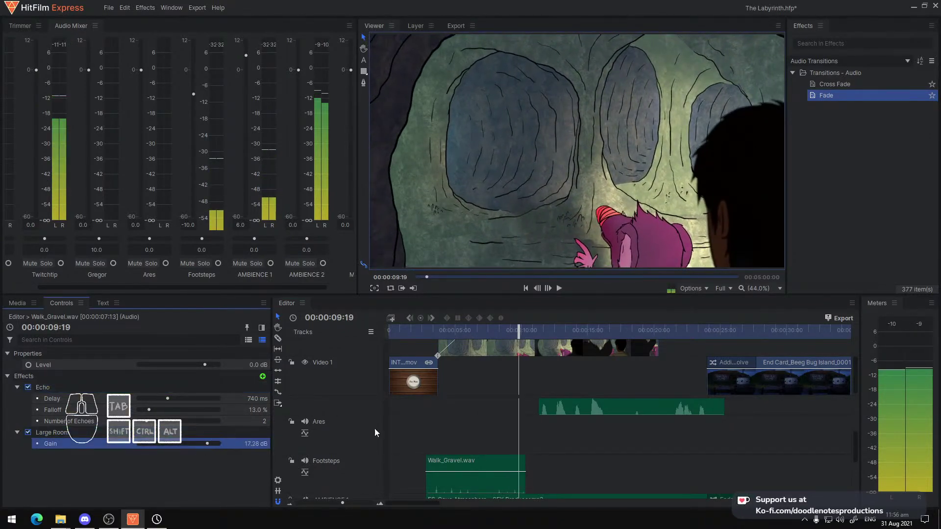
pyautogui.click(420, 331)
pyautogui.press('space')
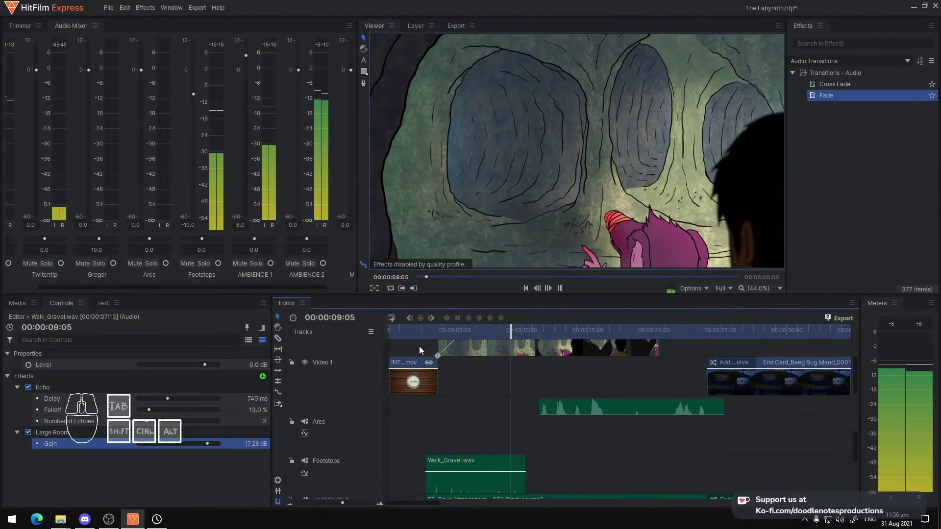
pyautogui.press('space')
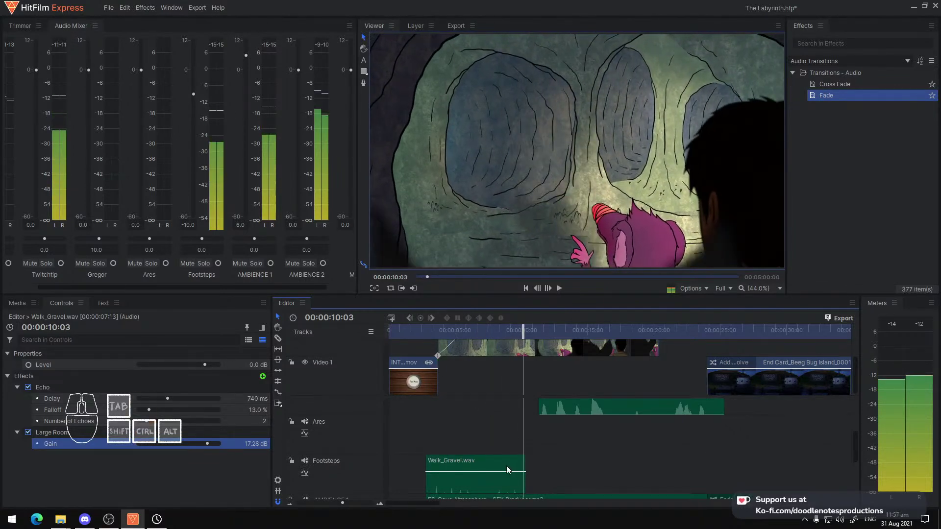
# Try to paste a copy of the Walk_Gravel.wav clip at 00:00:10:03 with the Insert option, and undo the paste
pyautogui.keyDown('ctrl'); pyautogui.click(508, 466); pyautogui.keyUp('ctrl')
pyautogui.hotkey('ctrl', 'v')
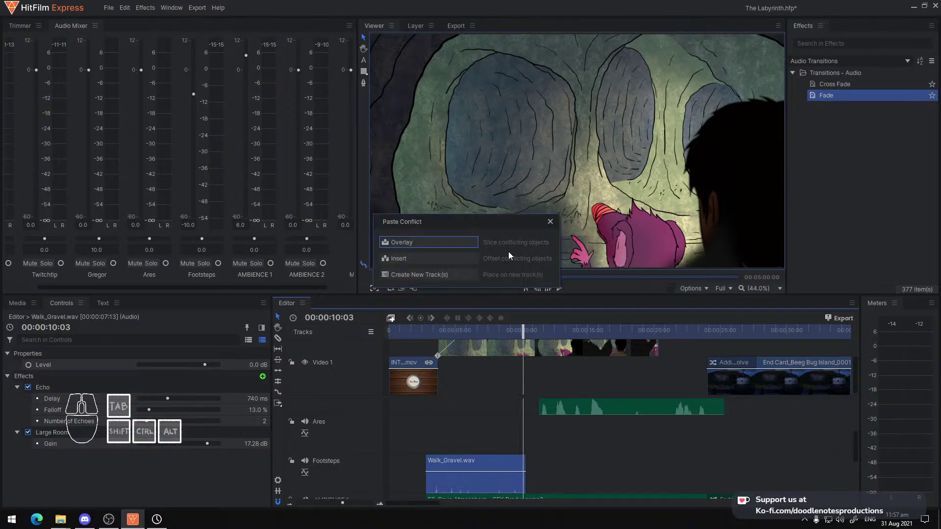
pyautogui.click(458, 262)
pyautogui.hotkey('ctrl', 'z')
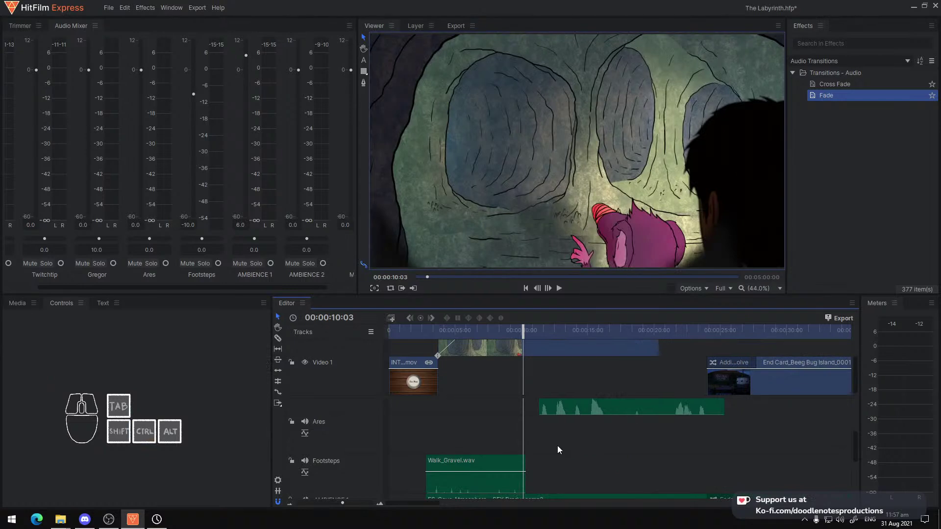
# Copy the Walk_Gravel.wav clip, paste it on the Footsteps track at 00:00:11:02, and move it against the first clip's end
pyautogui.click(489, 466)
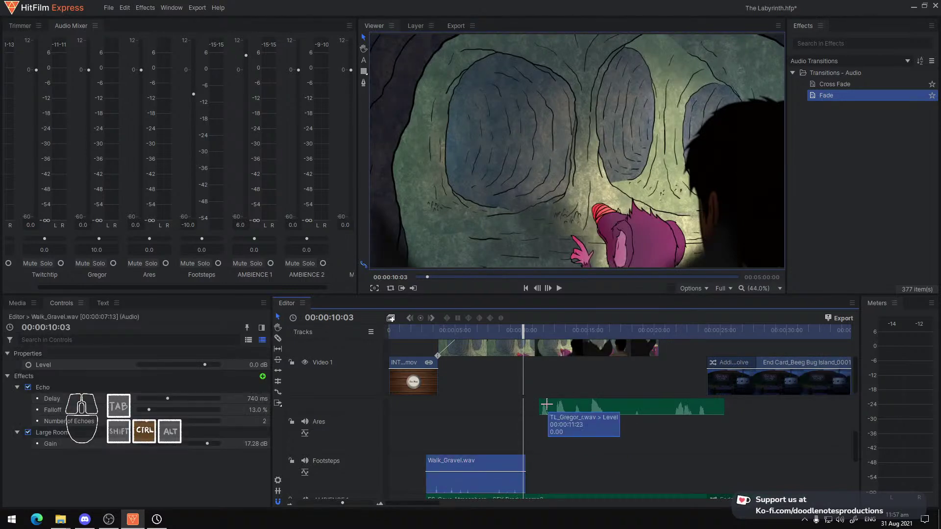
pyautogui.click(535, 332)
pyautogui.click(549, 478)
pyautogui.hotkey('ctrl', 'v')
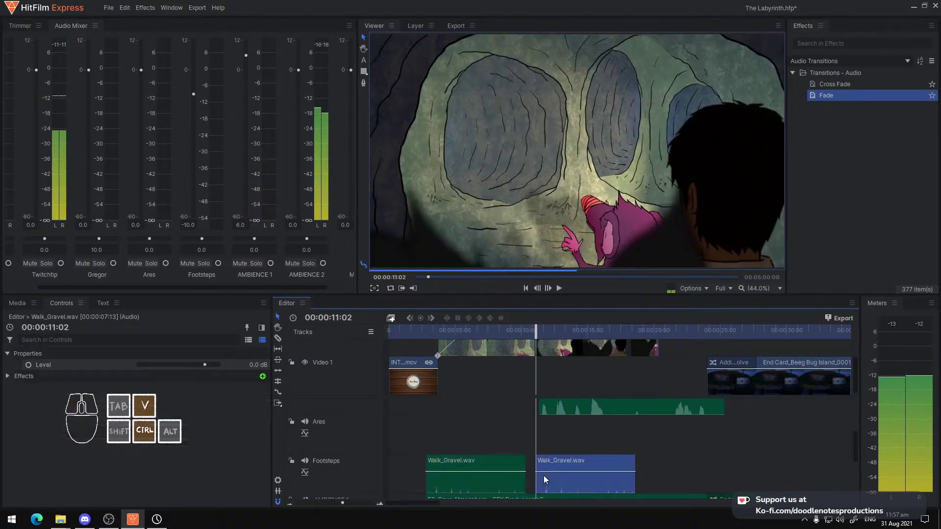
pyautogui.moveTo(559, 466); pyautogui.dragTo(549, 467)
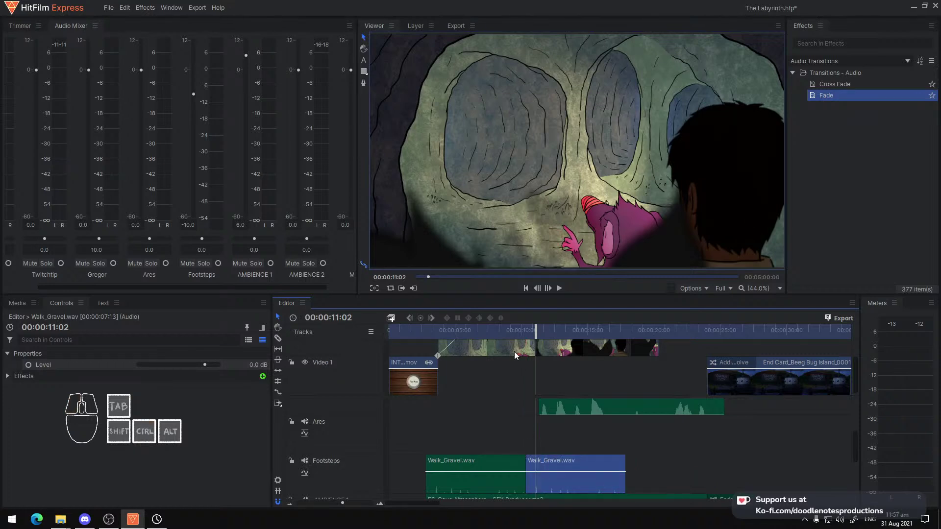
# Play past the end of the second Walk_Gravel.wav clip and paste a third copy directly after it on the Footsteps track
pyautogui.click(511, 335)
pyautogui.press('space')
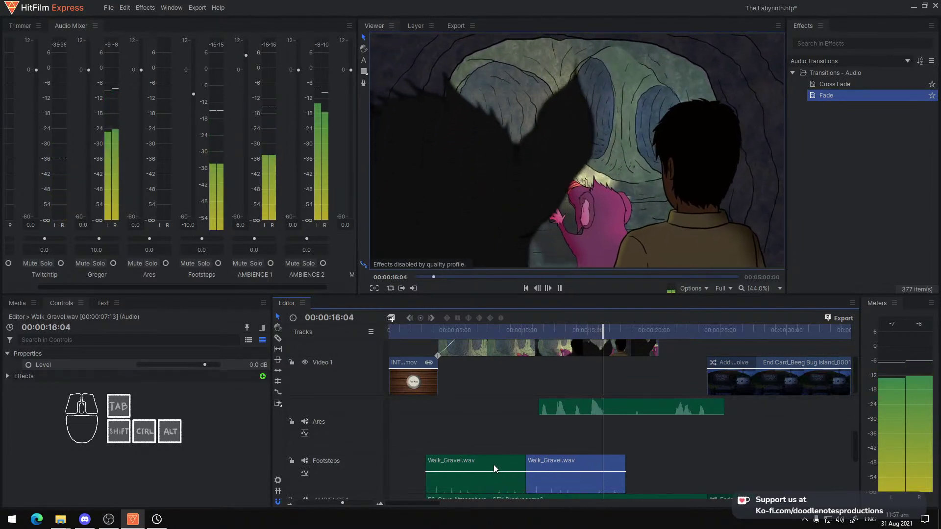
pyautogui.press('space')
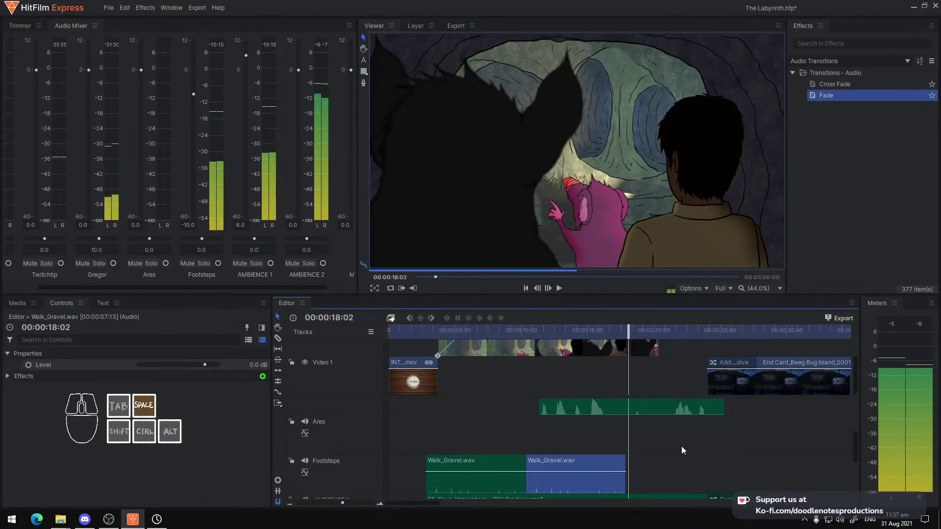
pyautogui.hotkey('ctrl', 'v')
pyautogui.moveTo(678, 464); pyautogui.dragTo(673, 464)
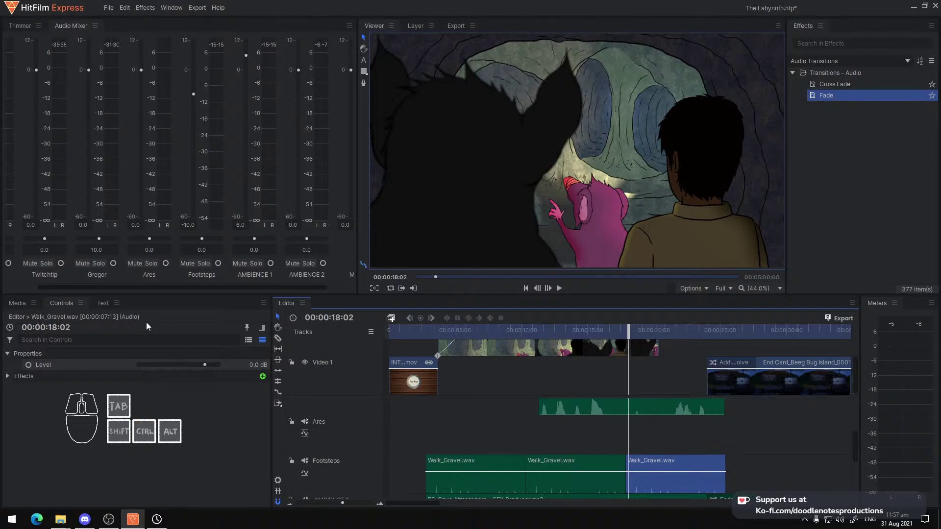
# Add an audio Fade to the end of the third Walk_Gravel.wav clip and extend it to about 5 seconds during playback
pyautogui.moveTo(863, 94); pyautogui.dragTo(720, 470)
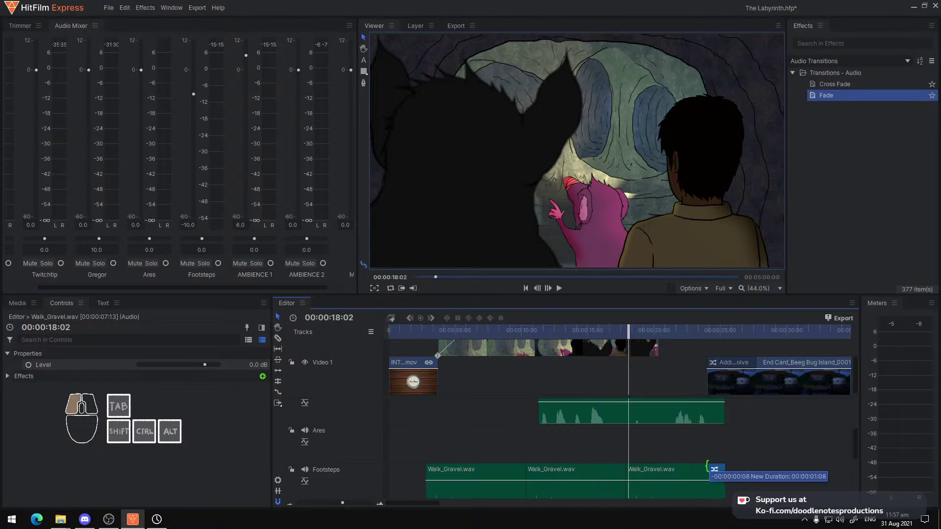
pyautogui.press('space')
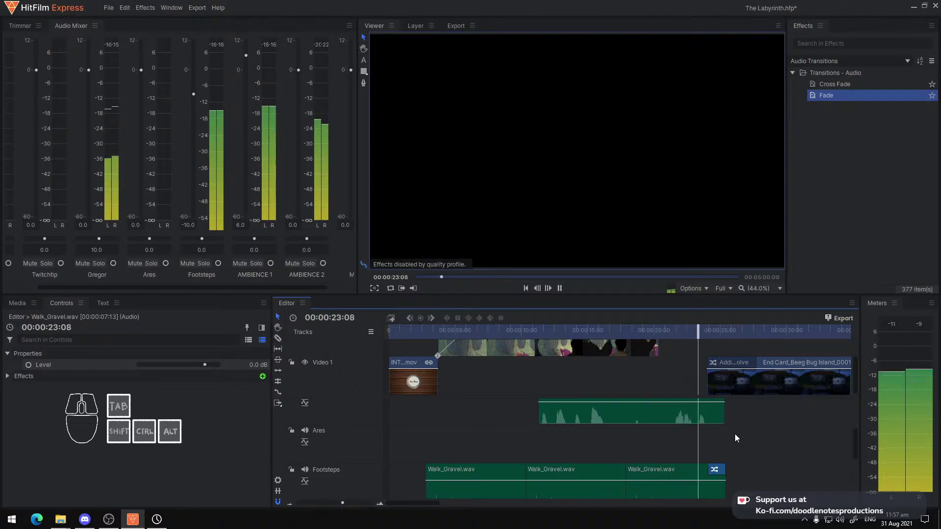
pyautogui.press('space')
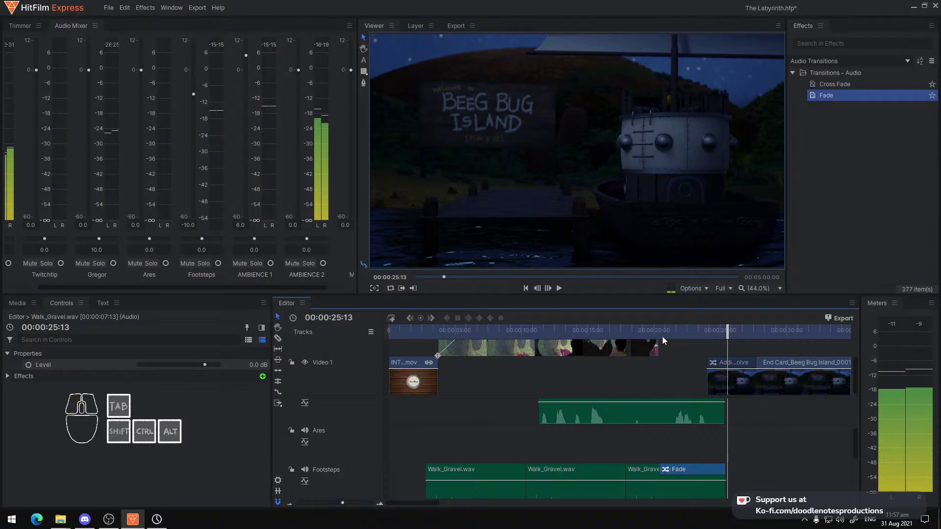
# Play the faded footsteps ending from about 20 seconds into the end card, and save the project
pyautogui.click(649, 327)
pyautogui.press('space')
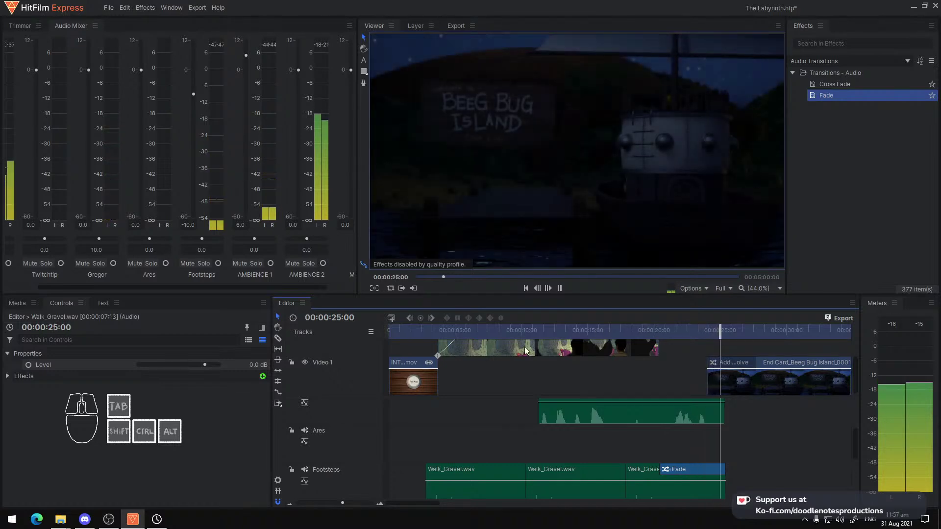
pyautogui.press('space')
pyautogui.click(187, 428)
pyautogui.hotkey('ctrl', 's')
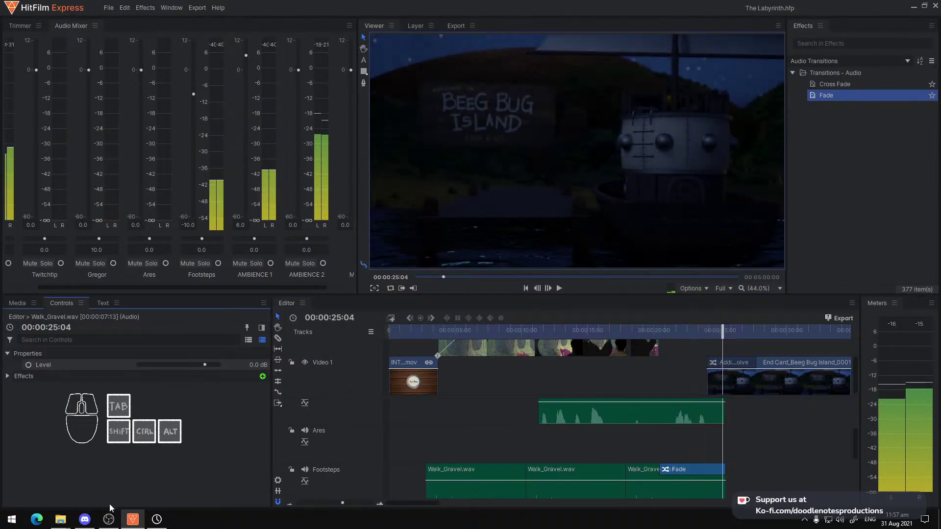
# Switch to File Explorer and open the AUDIO folder of 1_THE UNDERLAND PROJECT within 1_DOODLE NOTES PROJECTS
pyautogui.click(60, 520)
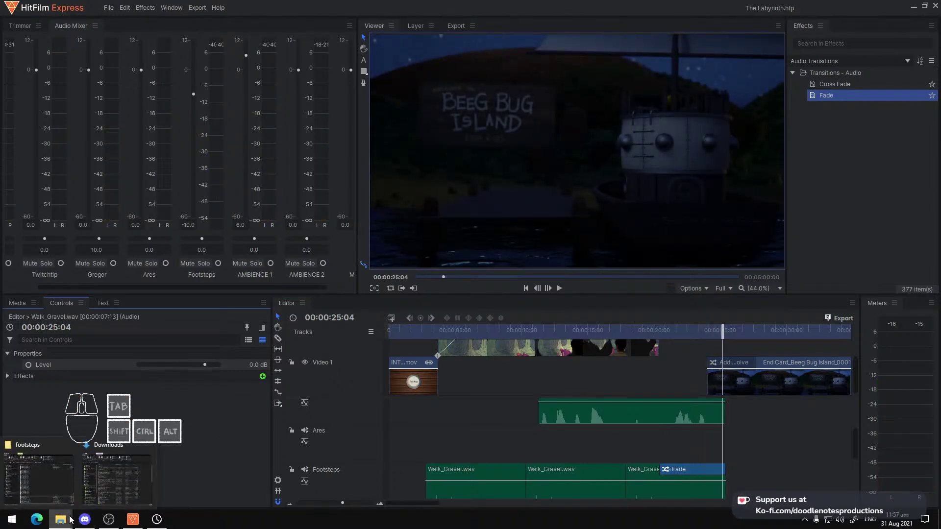
pyautogui.click(48, 476)
pyautogui.scroll(5, 528, 351)
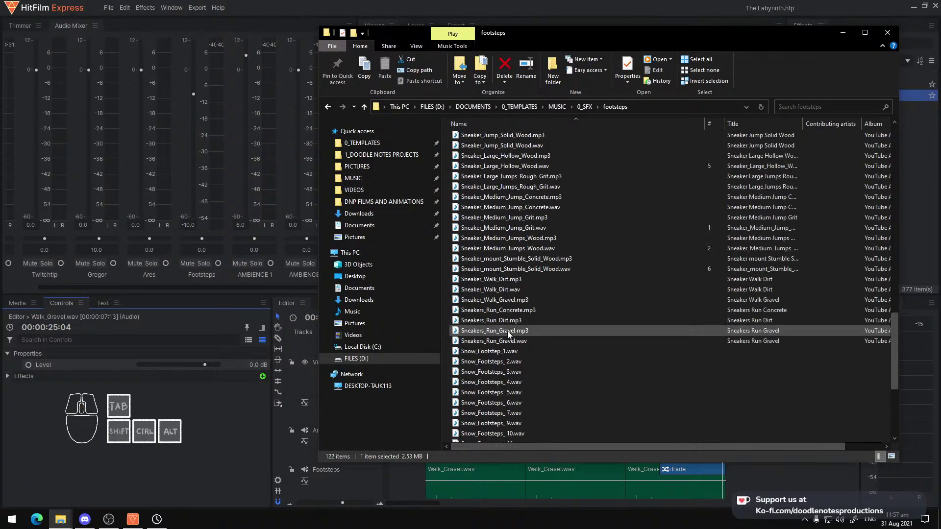
pyautogui.scroll(1, 507, 331)
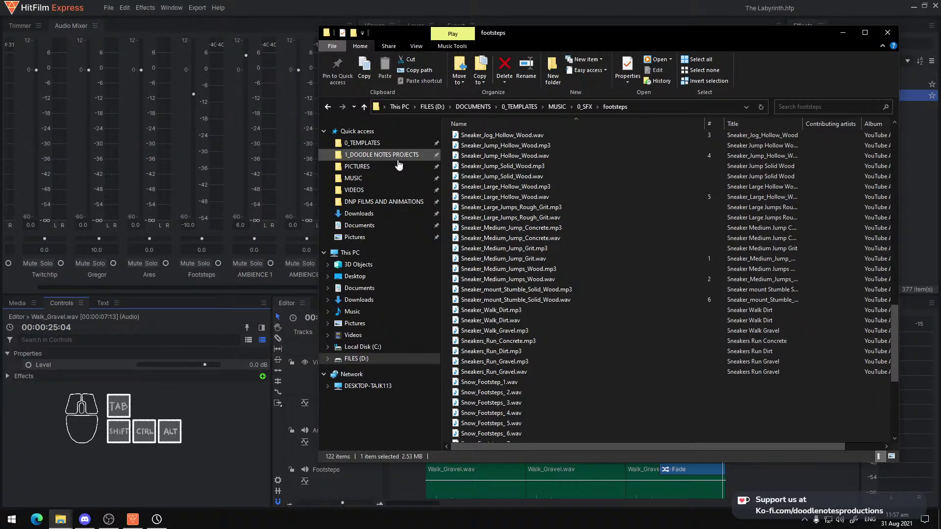
pyautogui.click(398, 161)
pyautogui.doubleClick(520, 155)
pyautogui.click(500, 141)
pyautogui.doubleClick(499, 140)
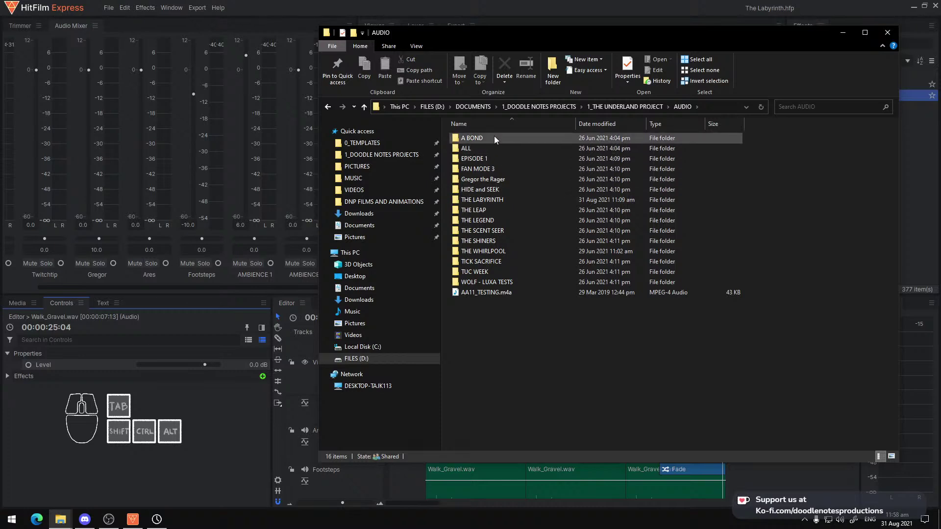
# Check the RAW folder of EPISODE 1 for usable sounds and return to the AUDIO folder
pyautogui.click(473, 161)
pyautogui.doubleClick(473, 161)
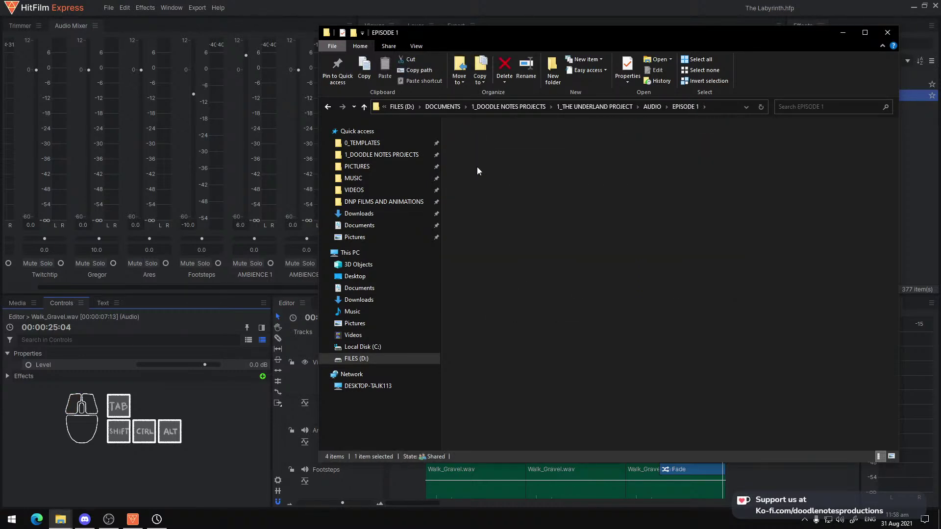
pyautogui.doubleClick(477, 166)
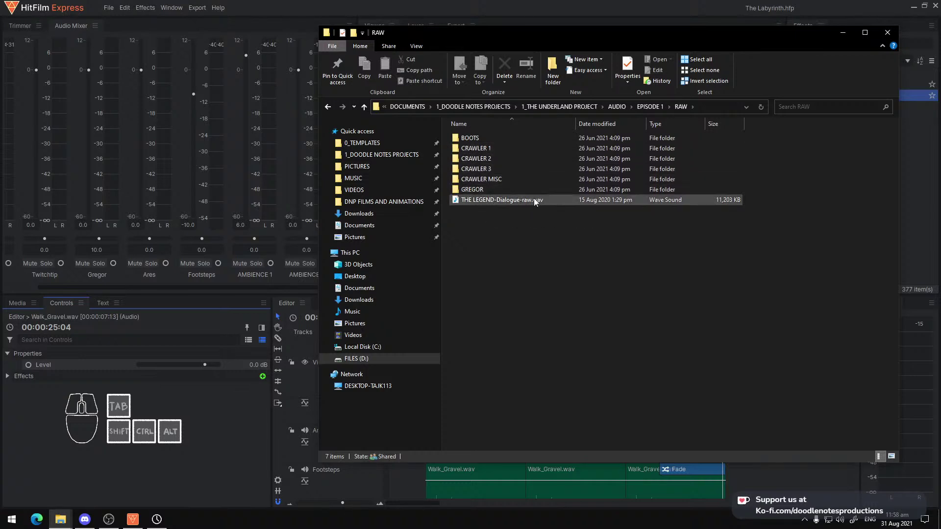
pyautogui.click(648, 107)
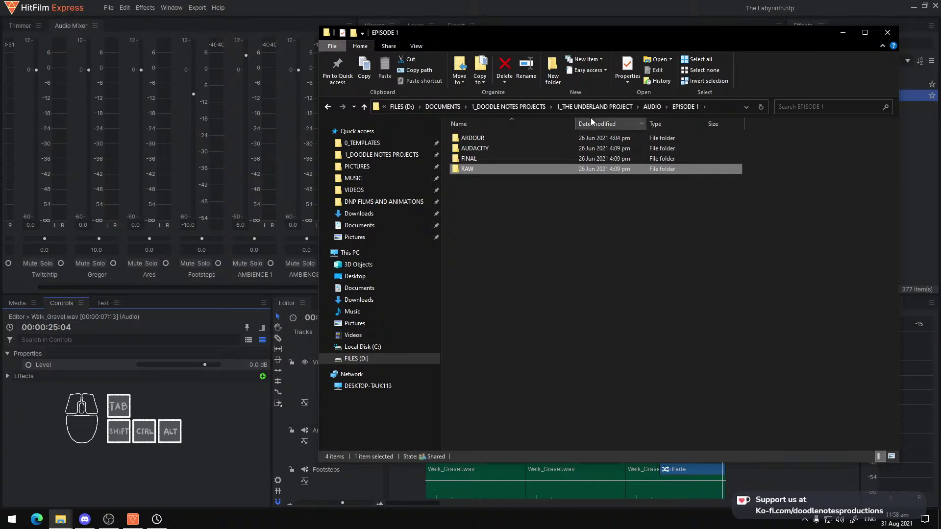
pyautogui.click(646, 107)
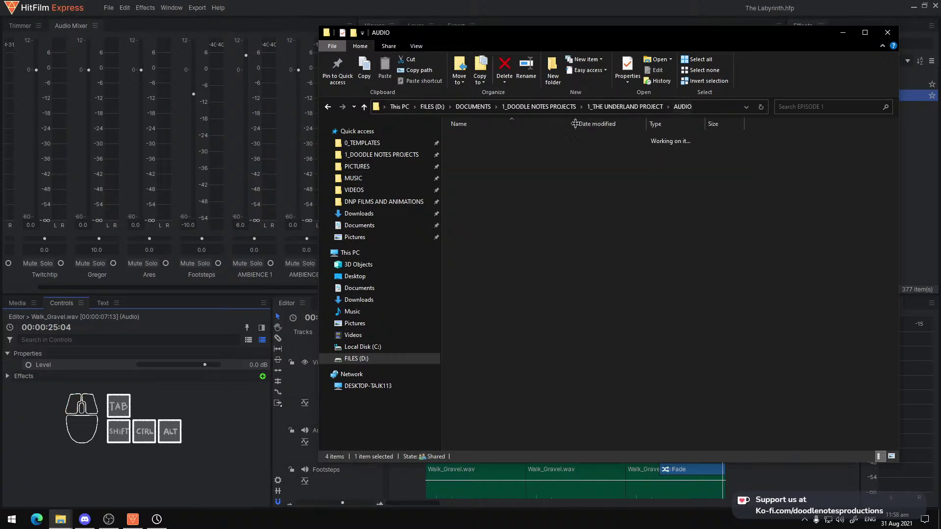
# Open the Crawlers folder inside ALL > FINAL and widen the name column
pyautogui.doubleClick(485, 147)
pyautogui.click(487, 148)
pyautogui.doubleClick(487, 148)
pyautogui.doubleClick(497, 143)
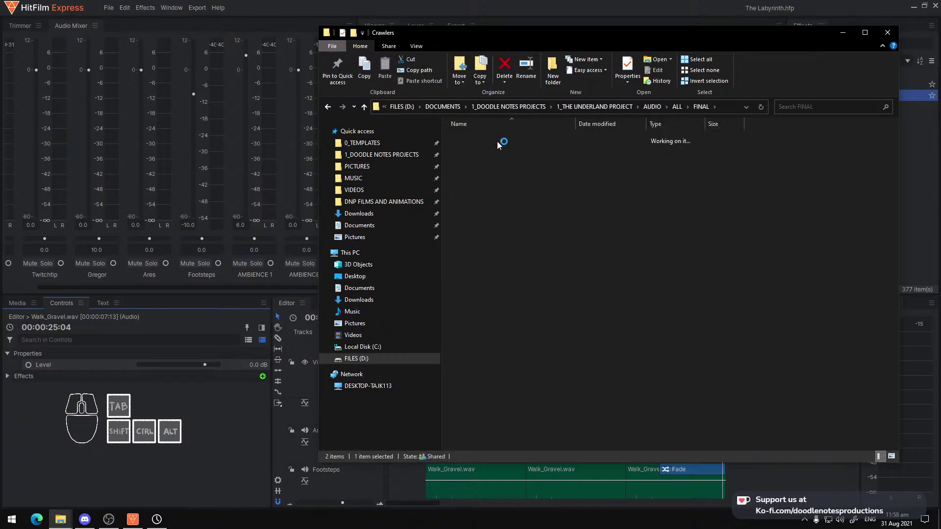
pyautogui.moveTo(520, 123); pyautogui.dragTo(670, 126)
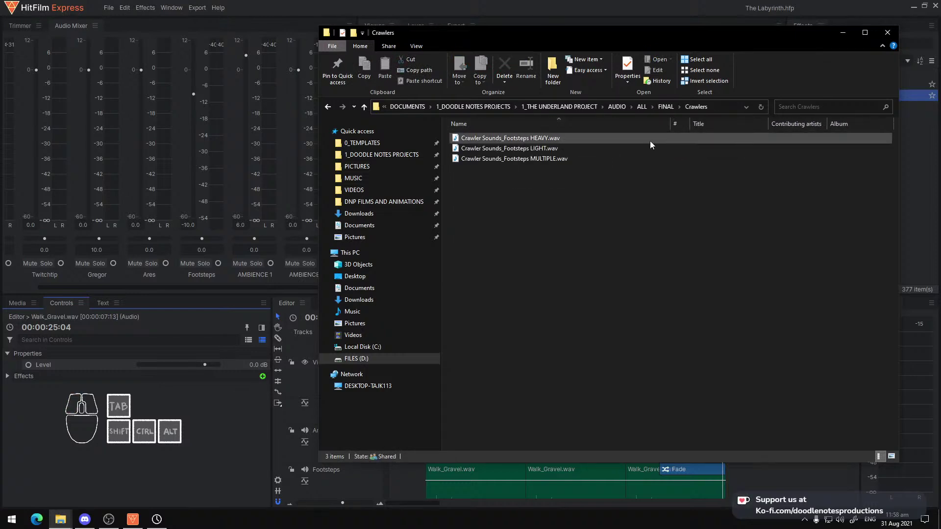
# Preview the Crawler Sounds_Footsteps MULTIPLE, LIGHT and HEAVY files, close the player, and import the HEAVY one into the SFX media folder
pyautogui.click(542, 161)
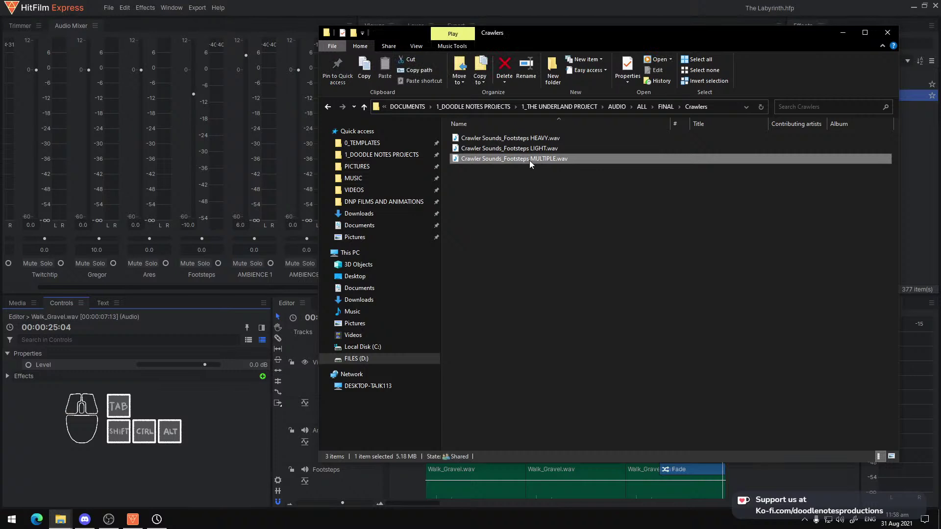
pyautogui.doubleClick(534, 160)
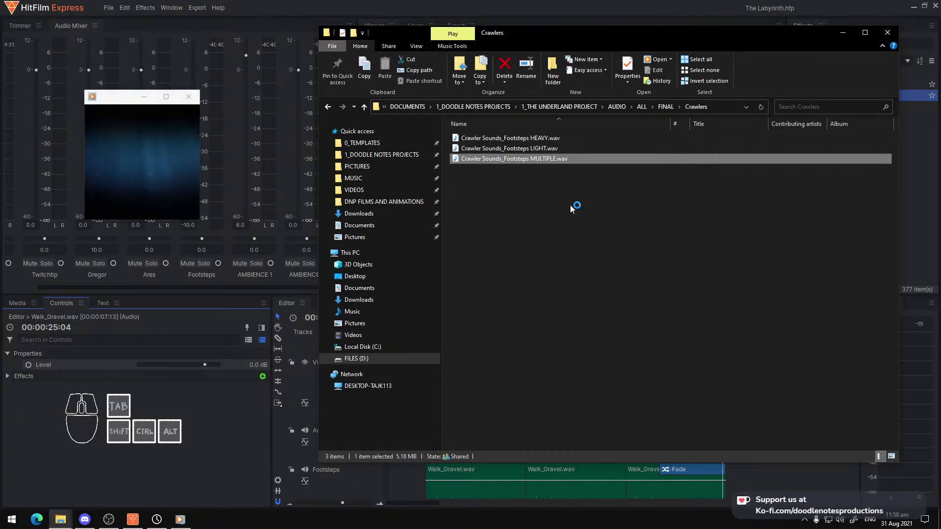
pyautogui.doubleClick(531, 149)
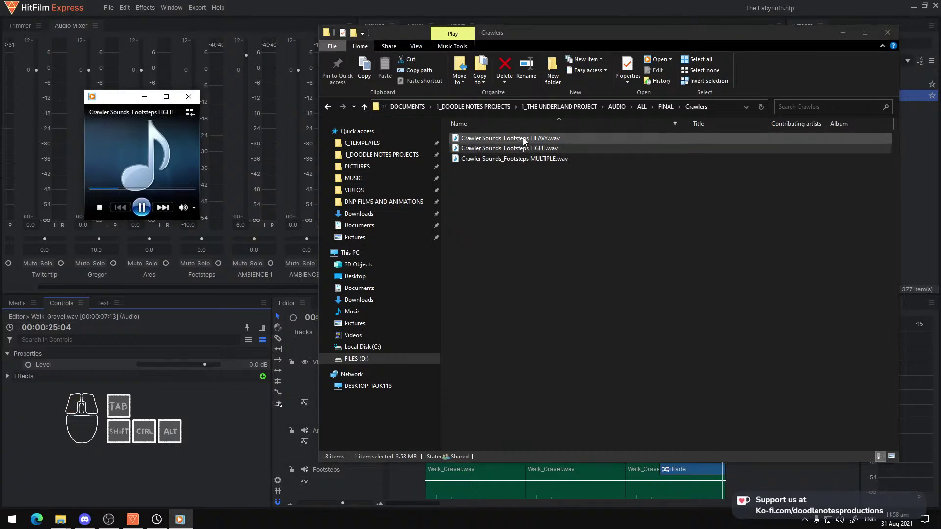
pyautogui.doubleClick(523, 138)
pyautogui.click(188, 96)
pyautogui.moveTo(503, 139); pyautogui.dragTo(89, 452)
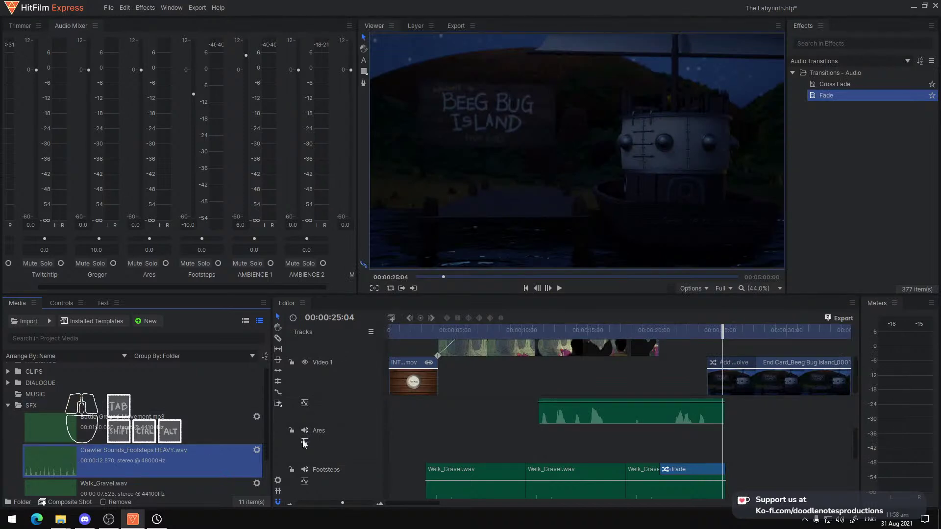
# Insert a new audio track below the Footsteps track and name it Footsteps
pyautogui.scroll(-1, 335, 446)
pyautogui.rightClick(344, 451)
pyautogui.click(363, 456)
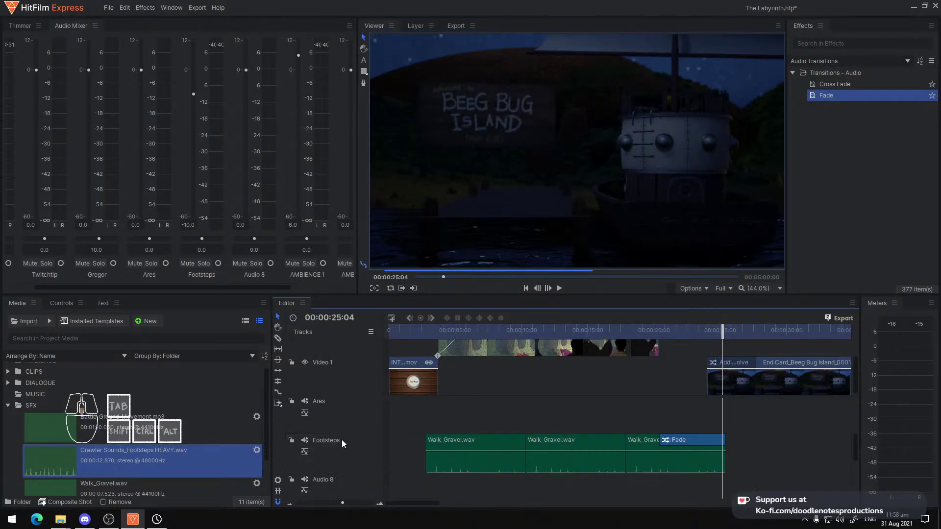
pyautogui.scroll(-1, 342, 441)
pyautogui.doubleClick(332, 450)
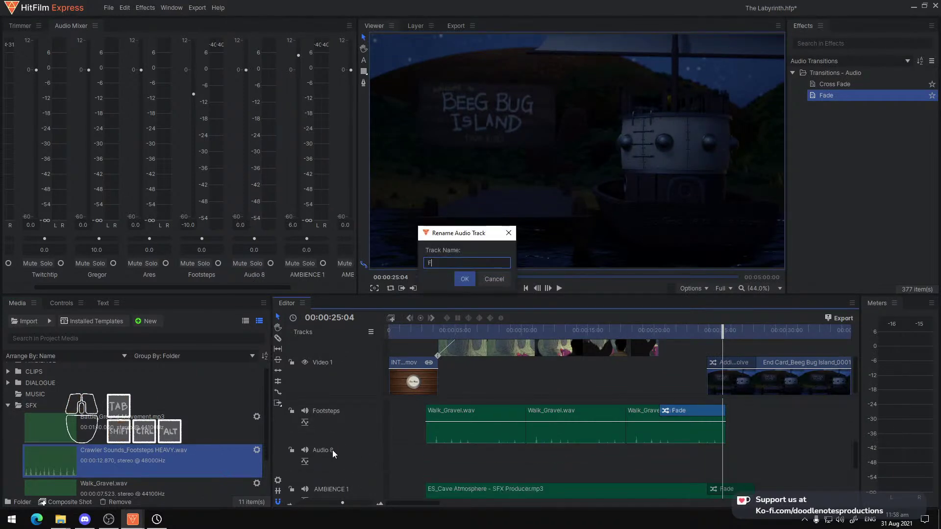
pyautogui.write('Footsteps')
pyautogui.press('Return')
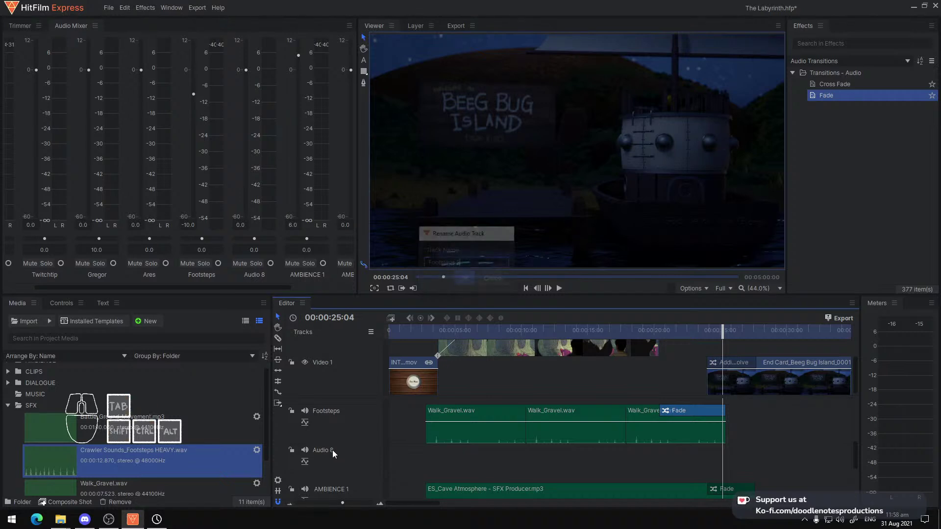
# Place Crawler Sounds_Footsteps HEAVY.wav on the Footsteps 2 track and copy the Echo and Large Room effects from the first Walk_Gravel clip onto it
pyautogui.moveTo(111, 471); pyautogui.dragTo(425, 466)
pyautogui.click(481, 429)
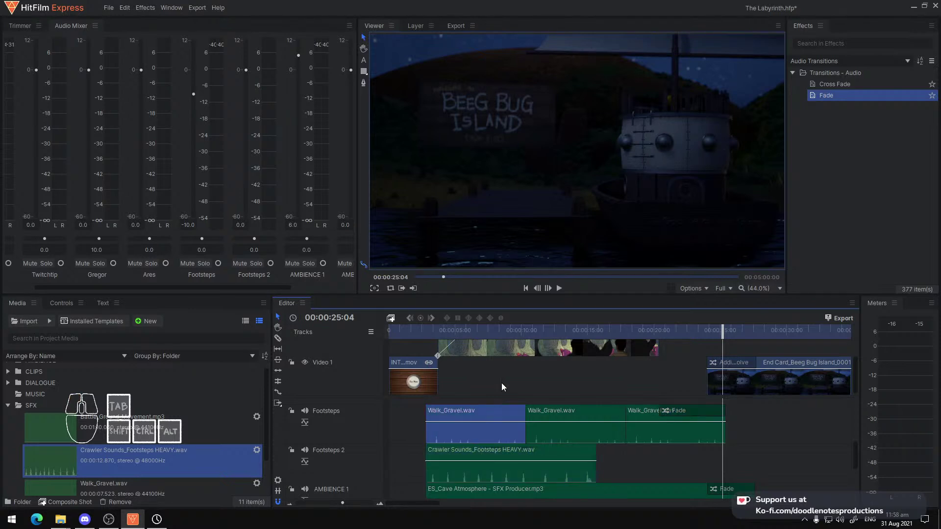
pyautogui.click(69, 303)
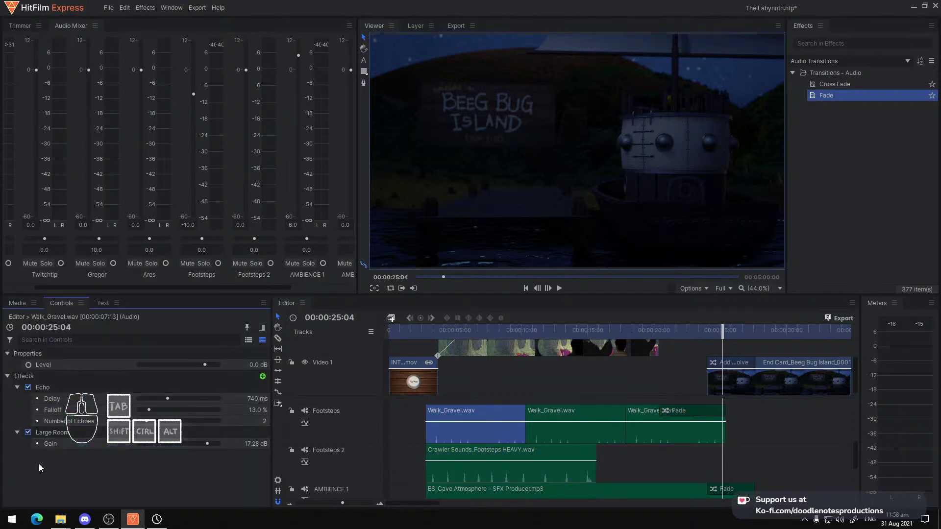
pyautogui.moveTo(39, 465); pyautogui.dragTo(73, 385)
pyautogui.moveTo(494, 461); pyautogui.dragTo(490, 456)
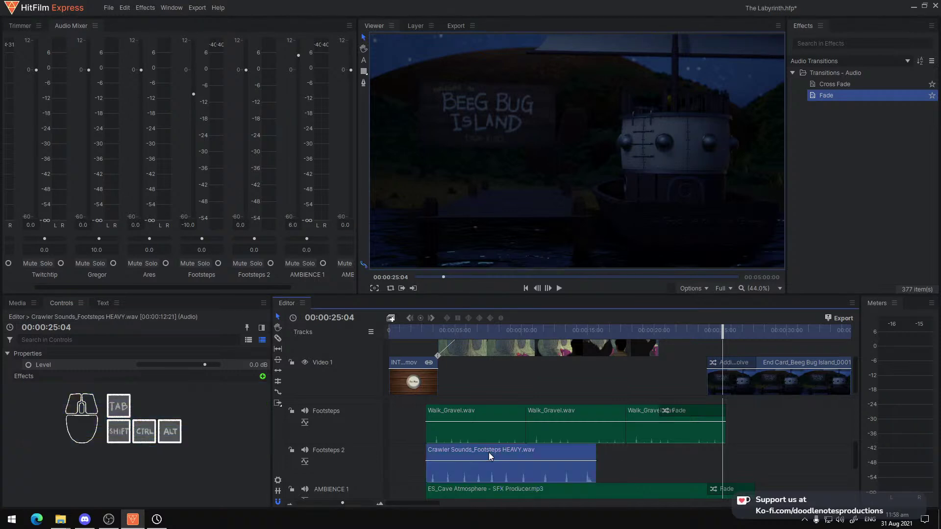
pyautogui.hotkey('ctrl', 'v')
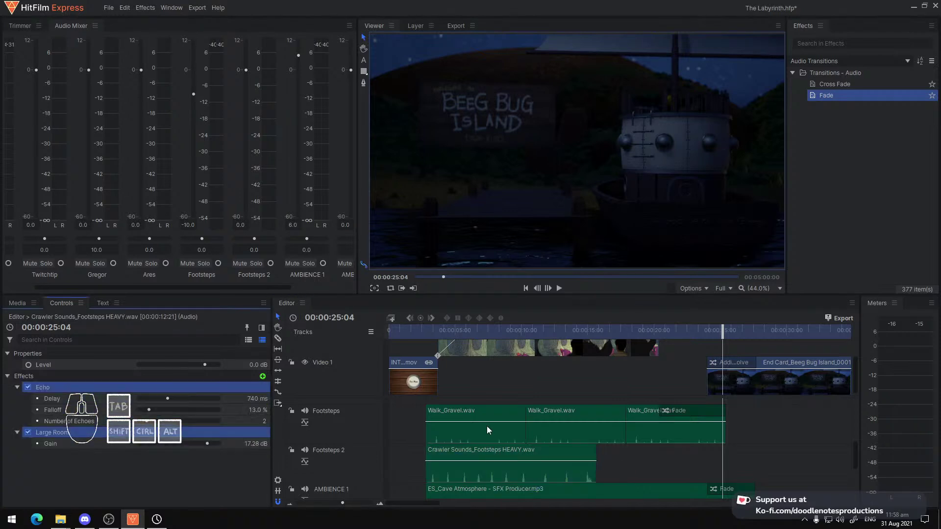
# Play the scene and set the crawler footsteps clip's Large Room gain to 1.92 dB
pyautogui.click(422, 332)
pyautogui.press('space')
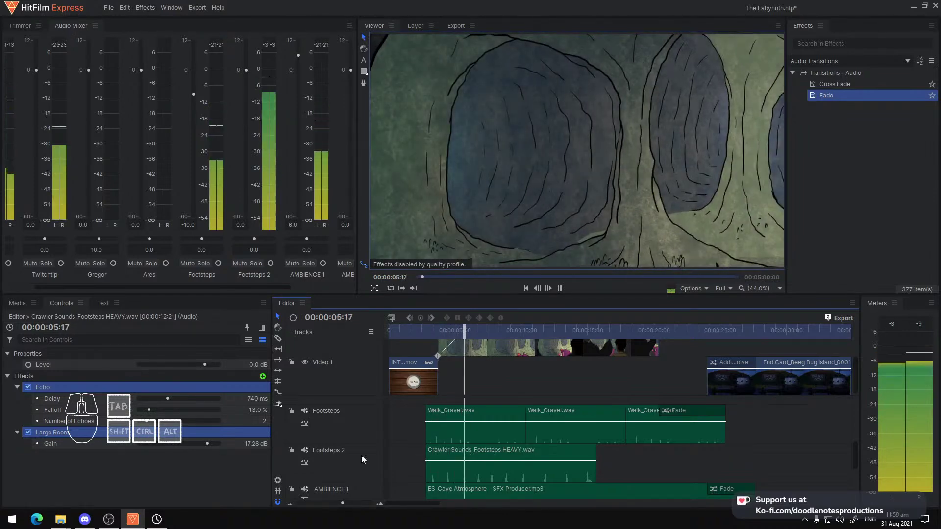
pyautogui.moveTo(203, 442); pyautogui.dragTo(182, 442)
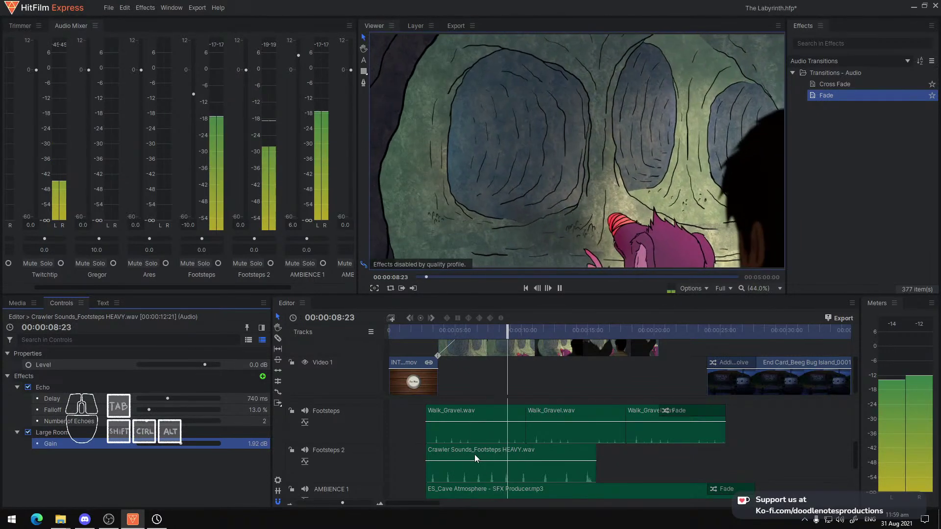
# Move the crawler footsteps clip to start with the second Walk_Gravel clip and add a Fade transition at its beginning
pyautogui.moveTo(463, 452); pyautogui.dragTo(560, 449)
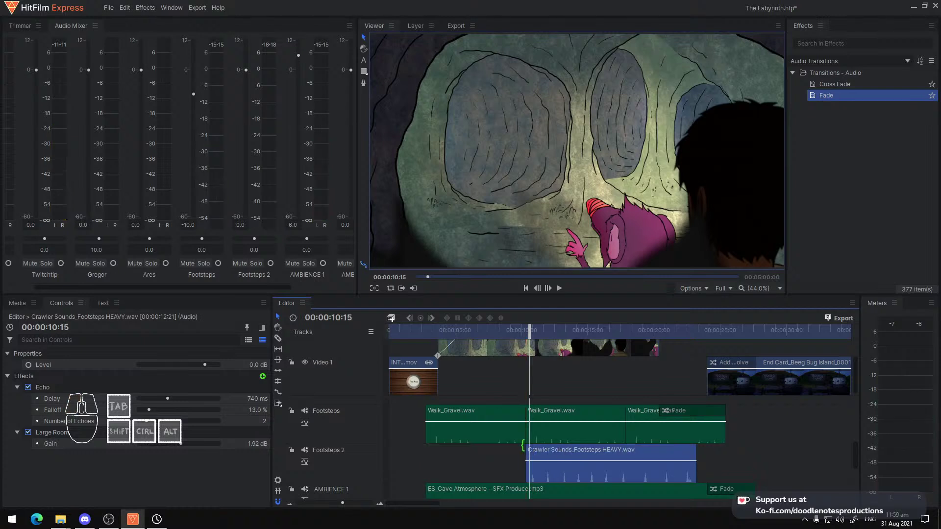
pyautogui.moveTo(828, 100); pyautogui.dragTo(560, 420)
pyautogui.moveTo(532, 462); pyautogui.dragTo(574, 452)
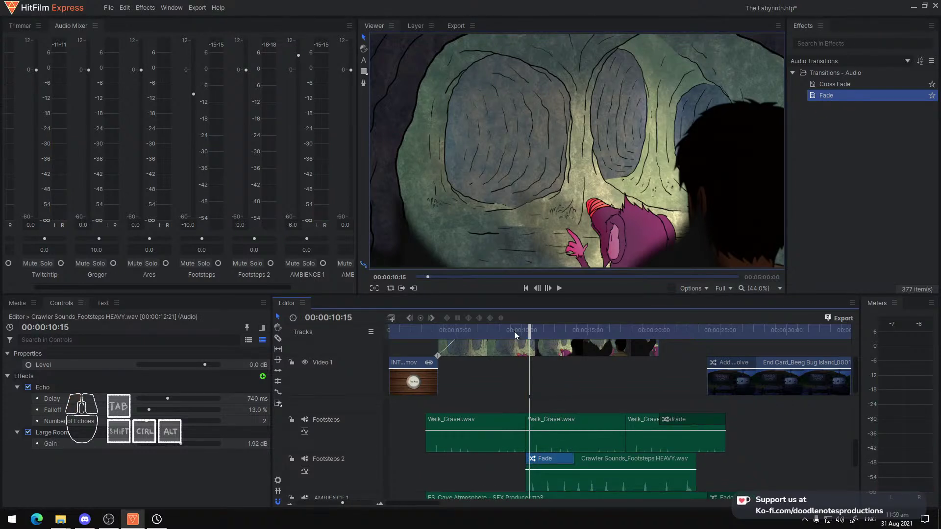
# Shift the crawler footsteps clip so it ends together with the last Walk_Gravel clip, and play the section to check the timing
pyautogui.press('space')
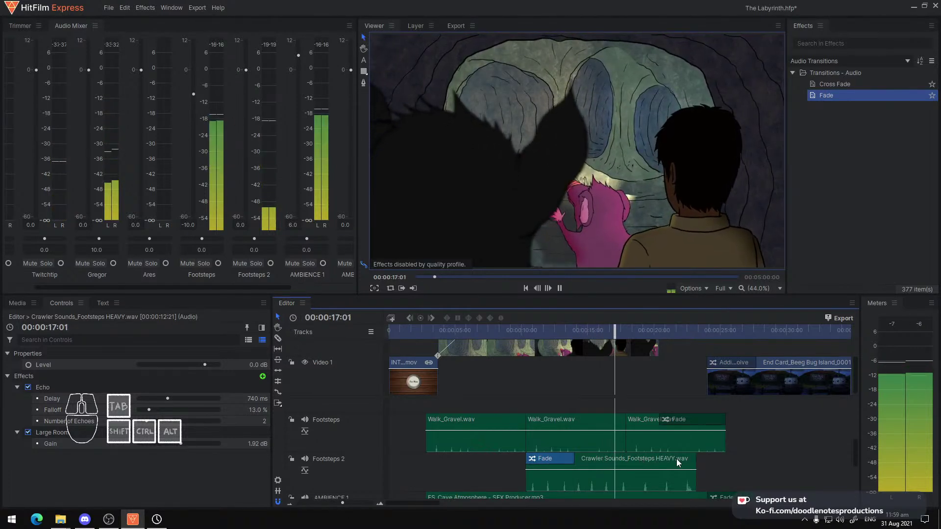
pyautogui.moveTo(667, 460); pyautogui.dragTo(717, 457)
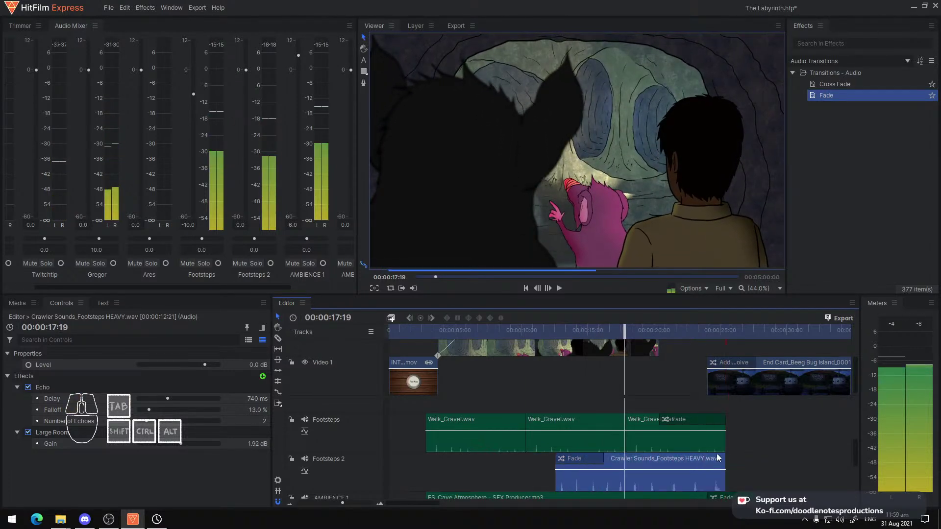
pyautogui.press('space')
pyautogui.click(546, 331)
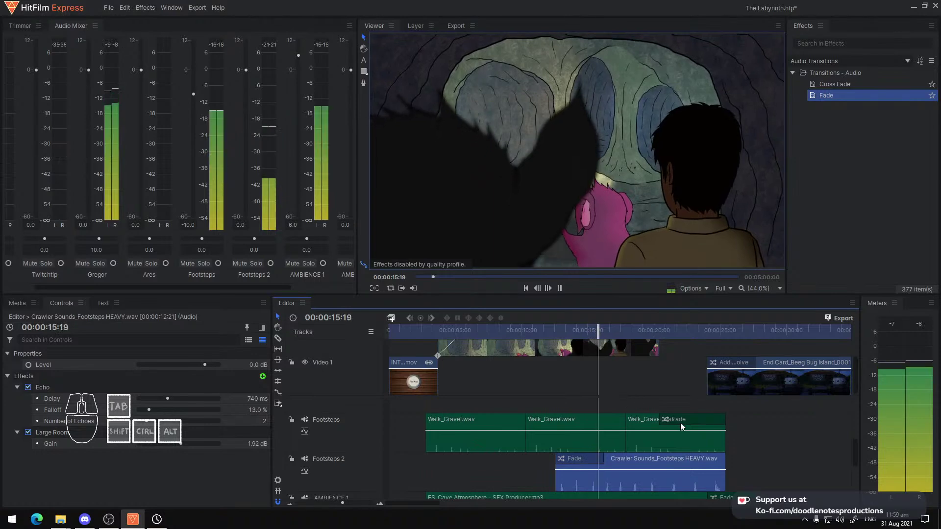
pyautogui.press('space')
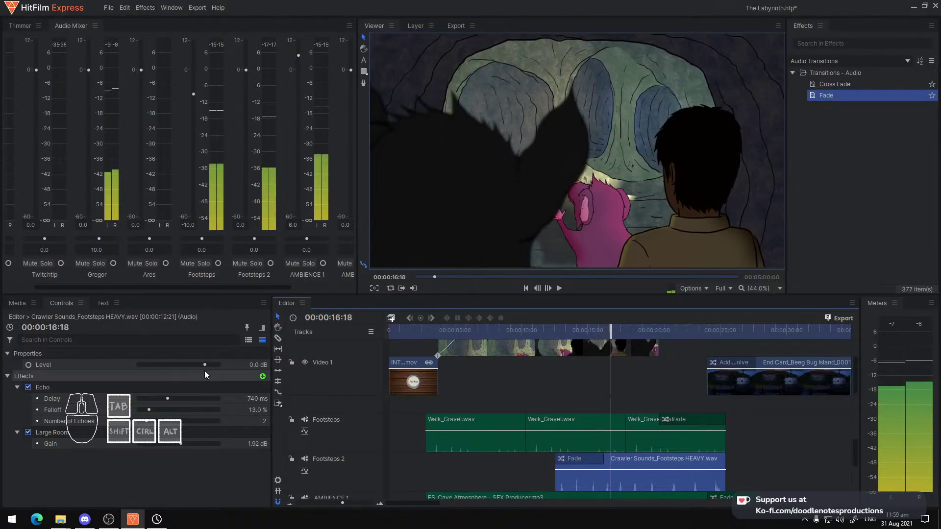
# Set the audio balance of the Footsteps 2 track to -38 and of the Footsteps track to 21, checking with playback
pyautogui.moveTo(253, 239); pyautogui.dragTo(248, 240)
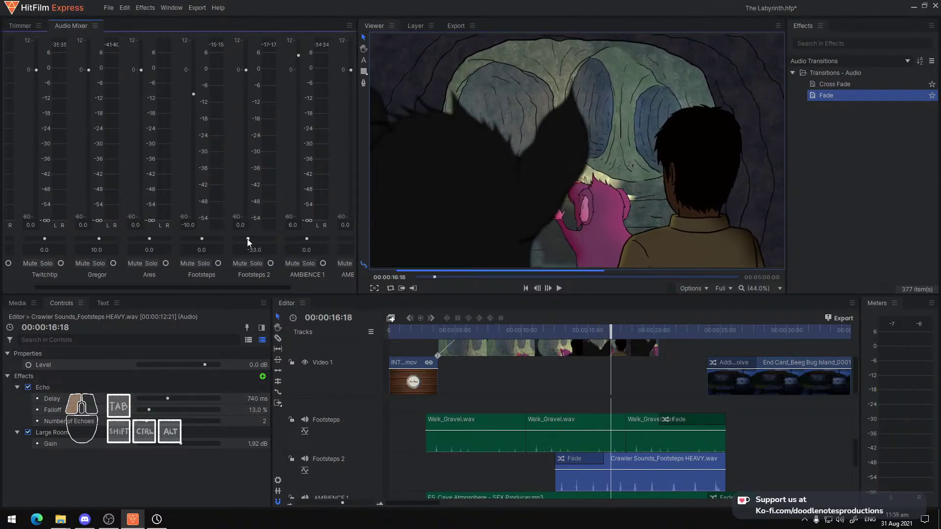
pyautogui.click(539, 338)
pyautogui.press('space')
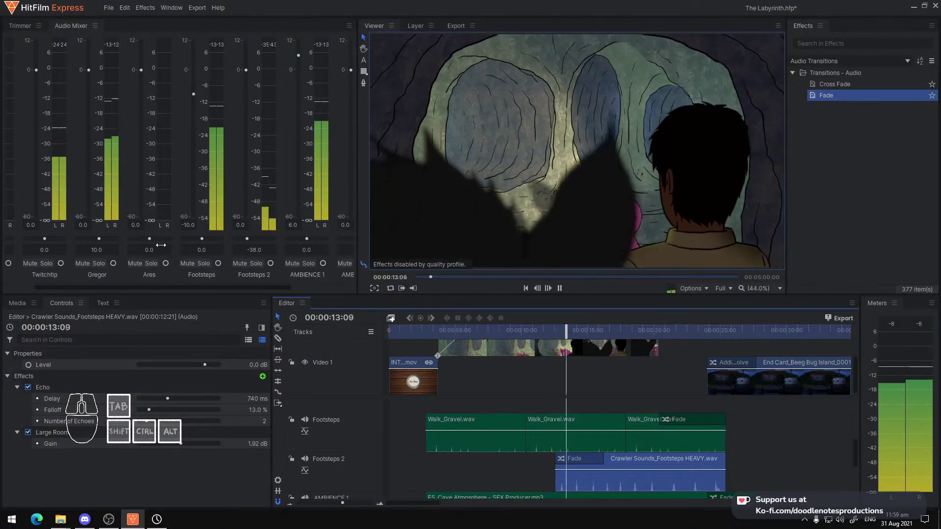
pyautogui.moveTo(205, 237); pyautogui.dragTo(206, 237)
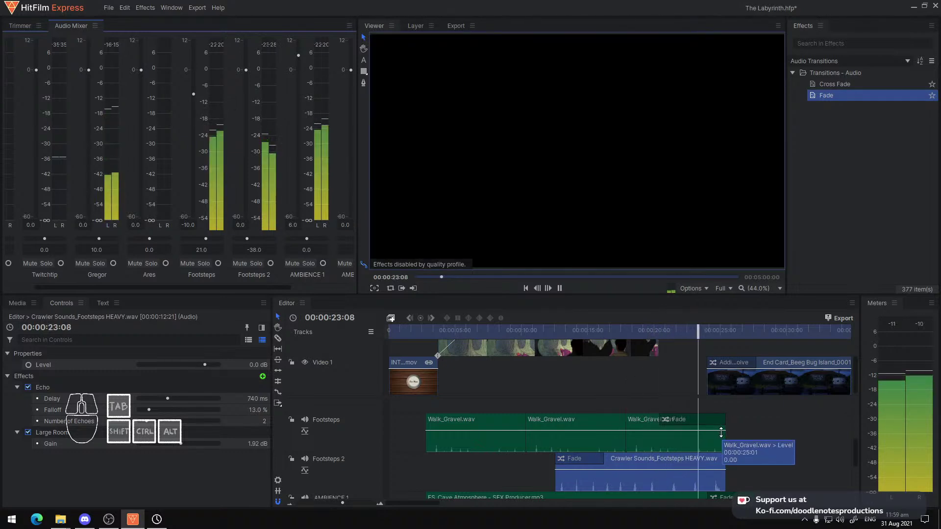
pyautogui.press('space')
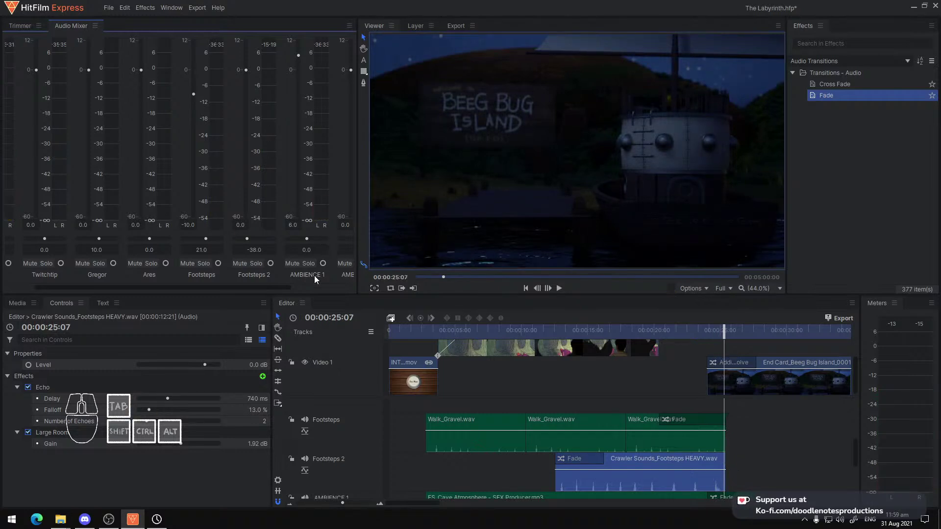
# Add a Fade transition at the end of the crawler footsteps clip and play the ending
pyautogui.moveTo(737, 357); pyautogui.dragTo(699, 444)
pyautogui.click(682, 332)
pyautogui.press('space')
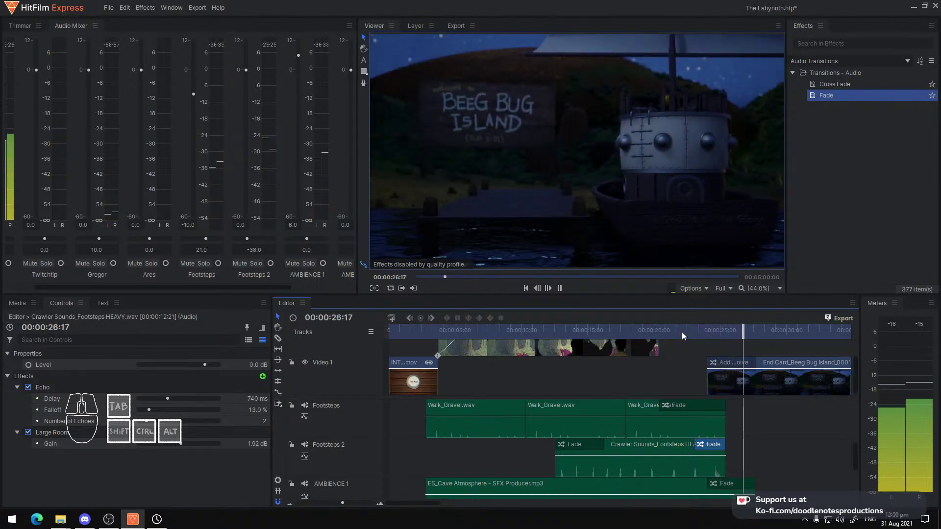
# Play from the beginning and add Fade transitions at the start of the ES_Cave Atmosphere and Cave Sounds clips
pyautogui.press('Home')
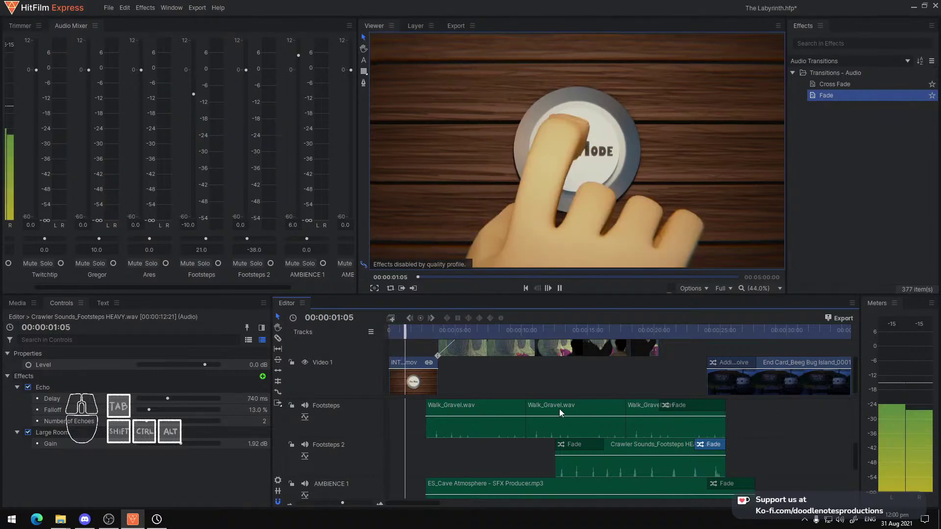
pyautogui.scroll(-1, 479, 453)
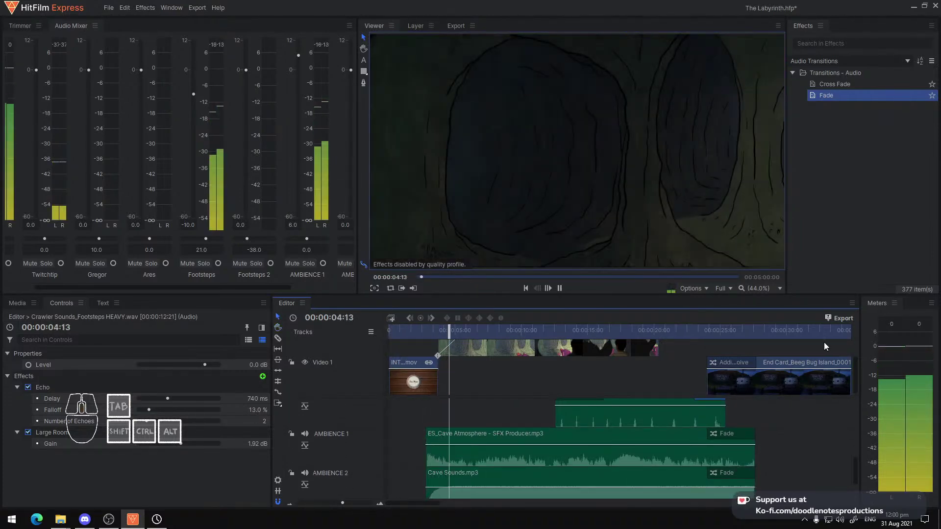
pyautogui.moveTo(827, 97); pyautogui.dragTo(492, 396)
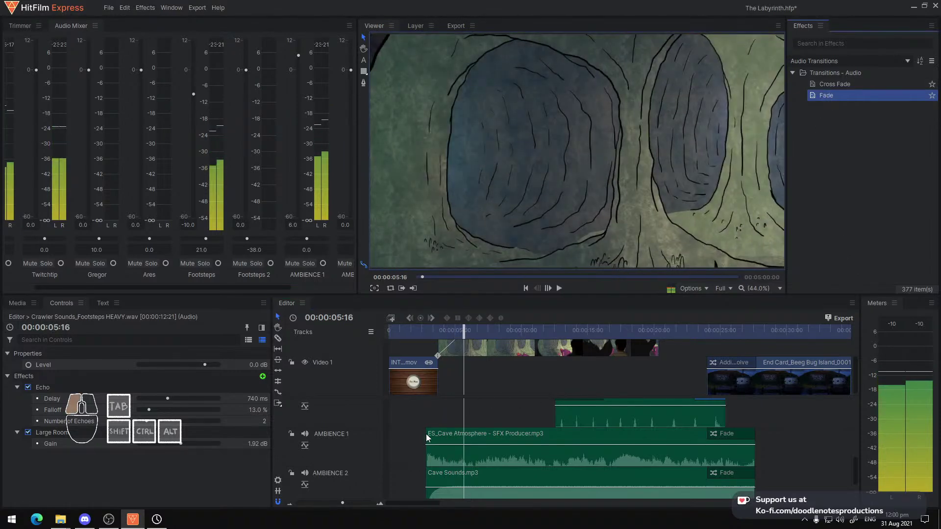
pyautogui.moveTo(814, 96); pyautogui.dragTo(457, 434)
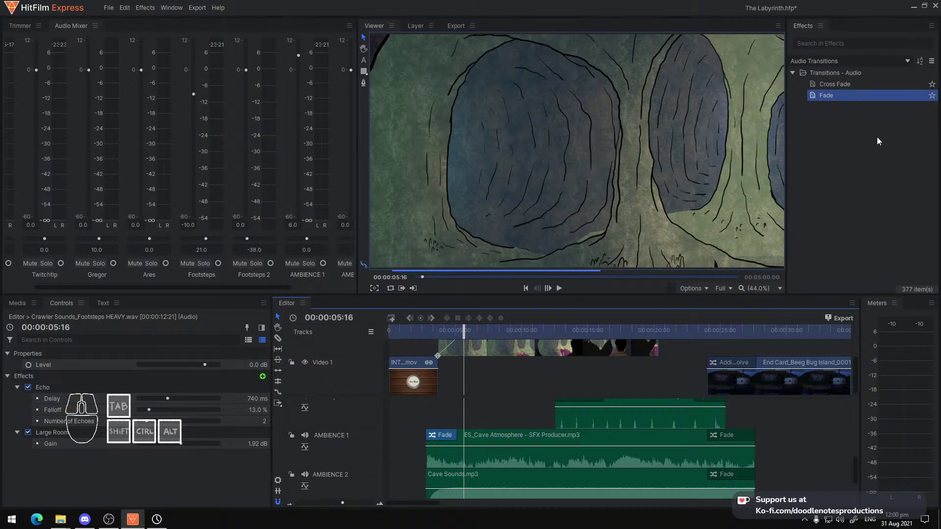
pyautogui.moveTo(826, 93); pyautogui.dragTo(687, 303)
pyautogui.moveTo(433, 481); pyautogui.dragTo(458, 474)
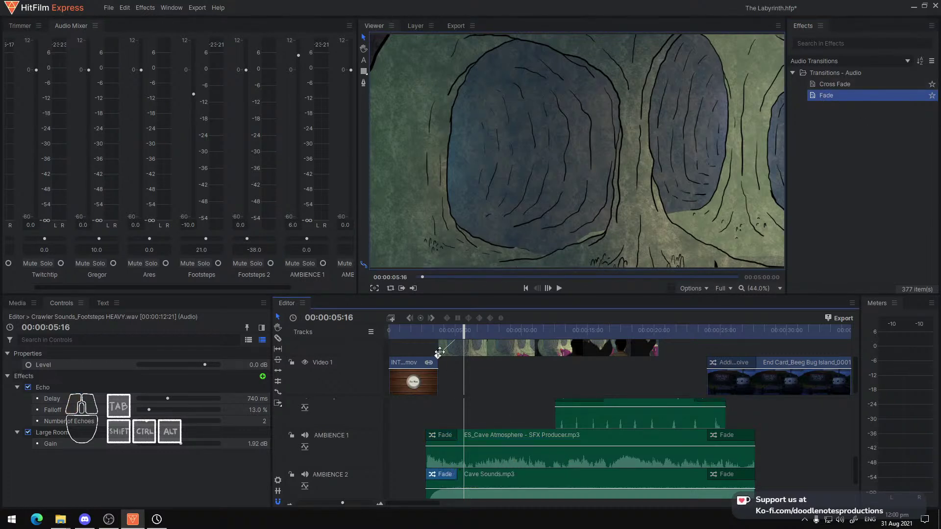
# Play back the cave scene to check the ambience fades, footsteps and dialogue tracks together
pyautogui.click(426, 334)
pyautogui.press('space')
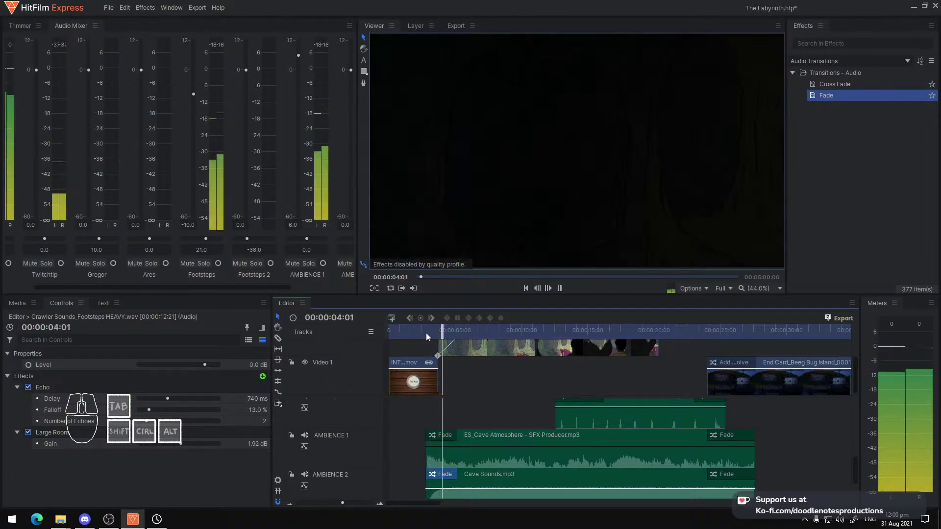
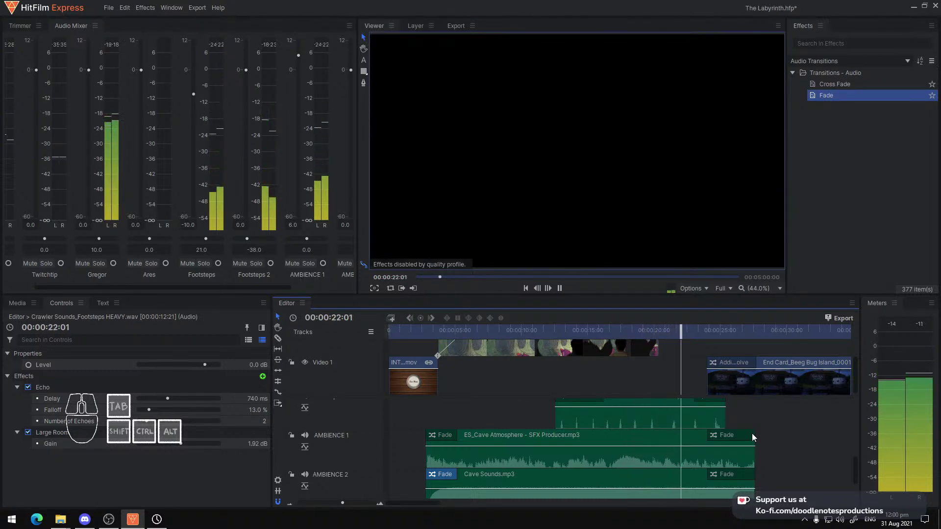
pyautogui.scroll(1, 748, 434)
pyautogui.press('space')
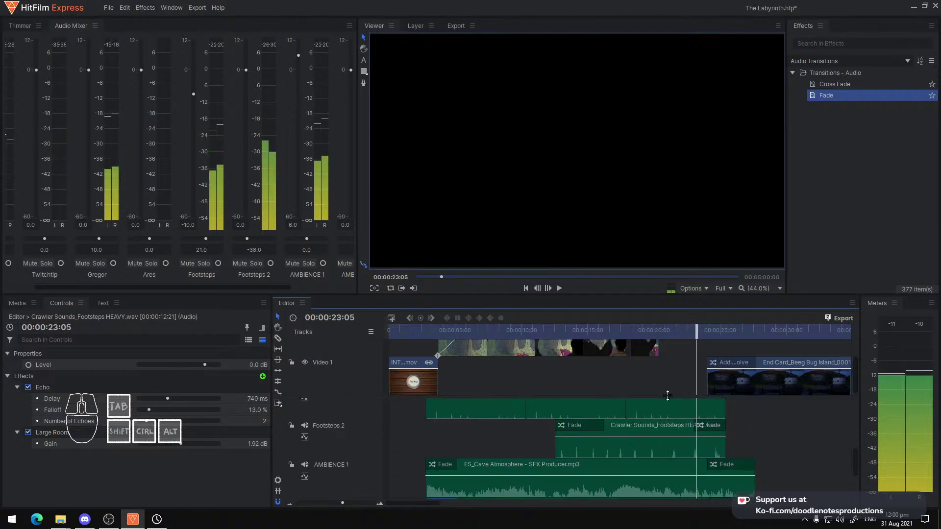
pyautogui.click(609, 329)
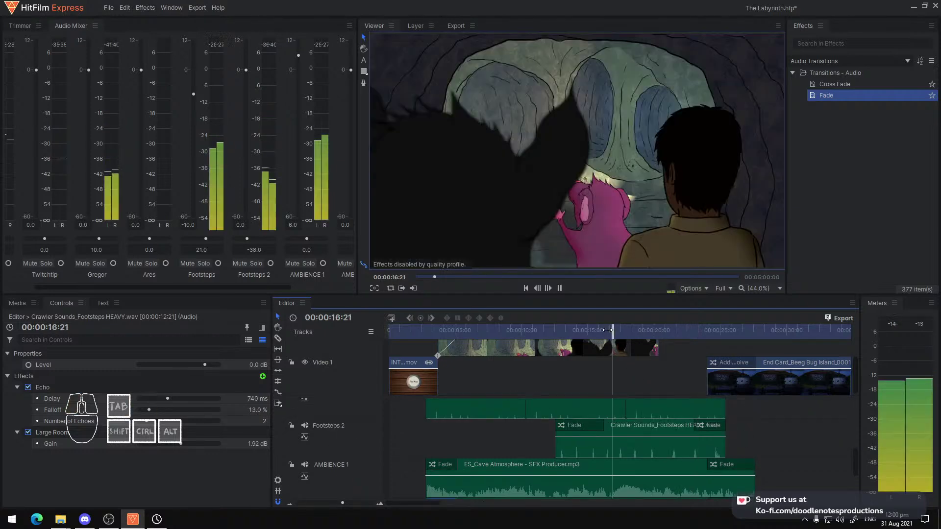
pyautogui.scroll(4, 637, 441)
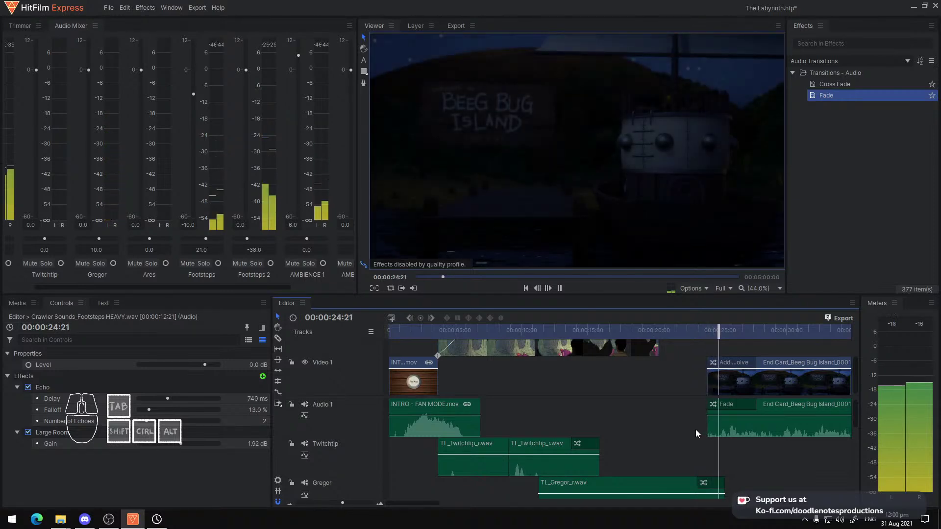
pyautogui.click(429, 331)
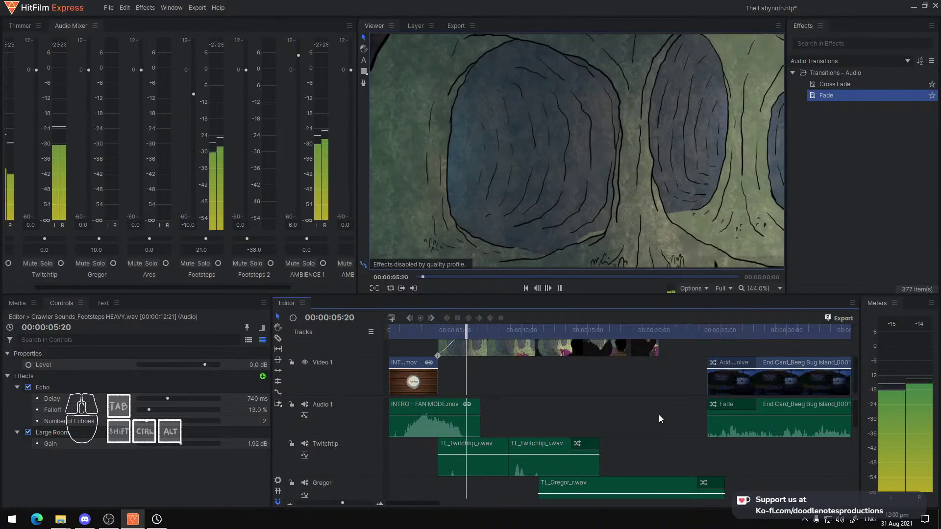
pyautogui.scroll(-10, 659, 415)
pyautogui.scroll(-2, 606, 435)
# Set the AMBIENCE 2 track's audio balance to -48, play the scene, and push the balance on to -100
pyautogui.click(547, 424)
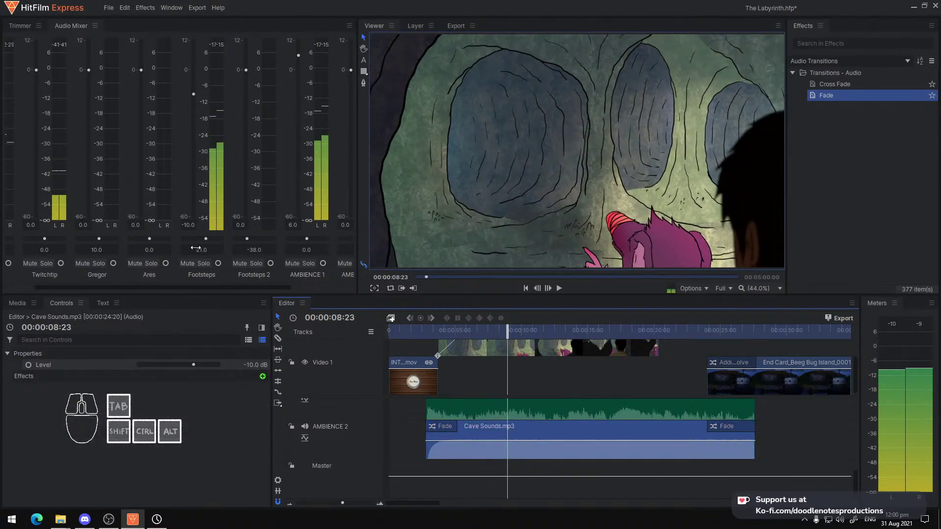
pyautogui.moveTo(266, 288); pyautogui.dragTo(354, 288)
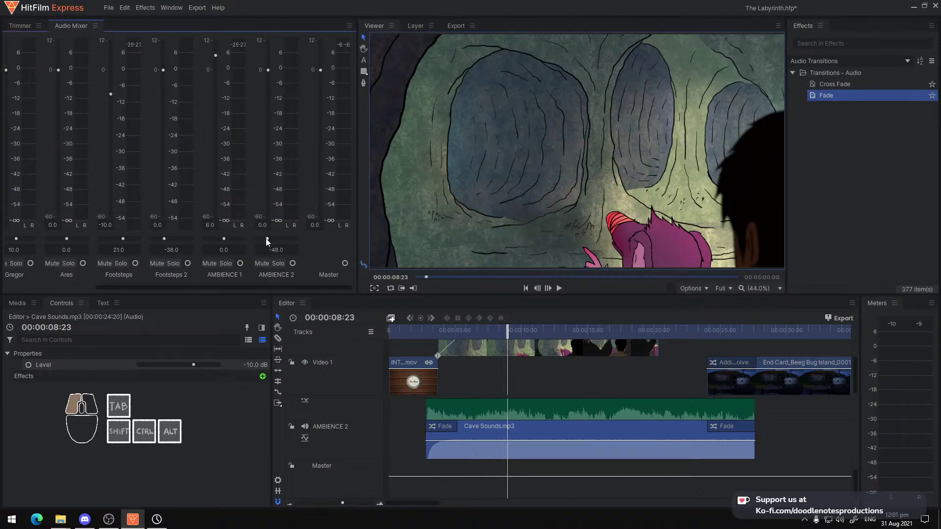
pyautogui.click(419, 325)
pyautogui.press('space')
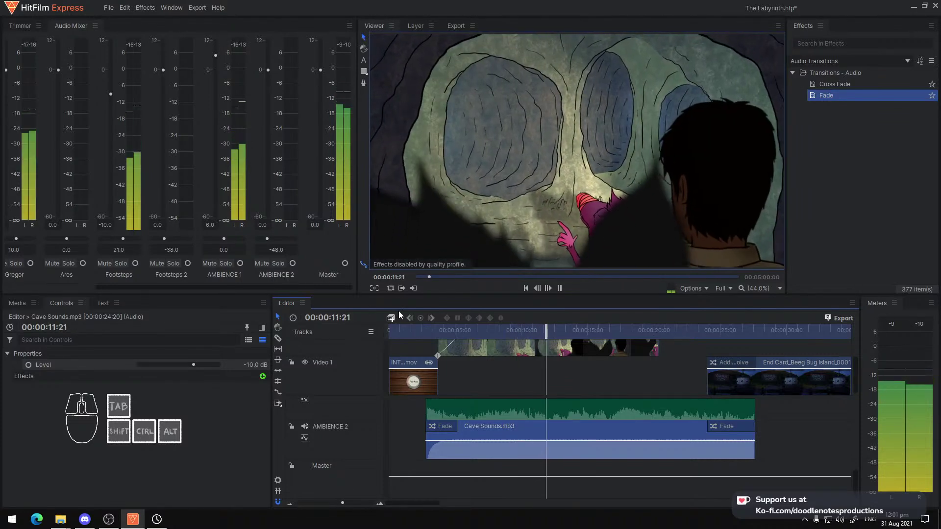
pyautogui.moveTo(267, 238); pyautogui.dragTo(225, 238)
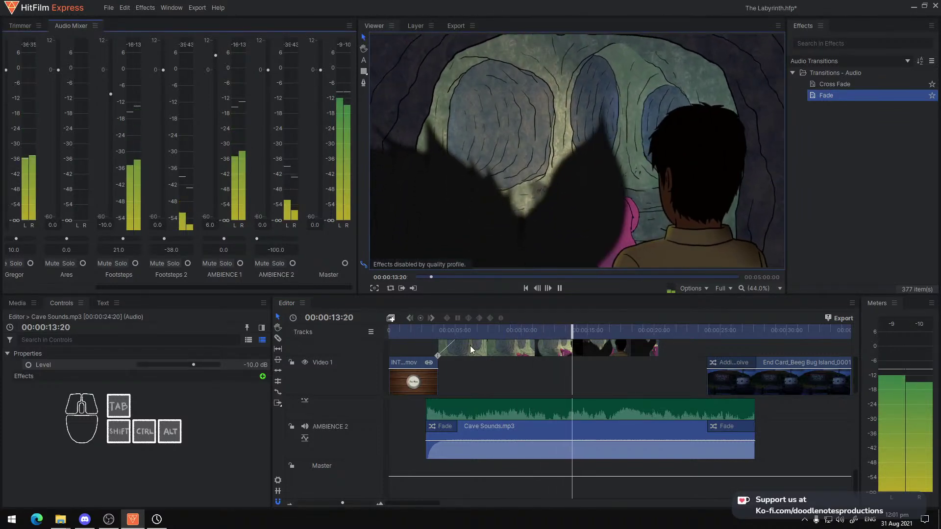
# Replay the scene, set the AMBIENCE 1 track's audio balance to 45, and play from the cave's opening to check it
pyautogui.click(414, 330)
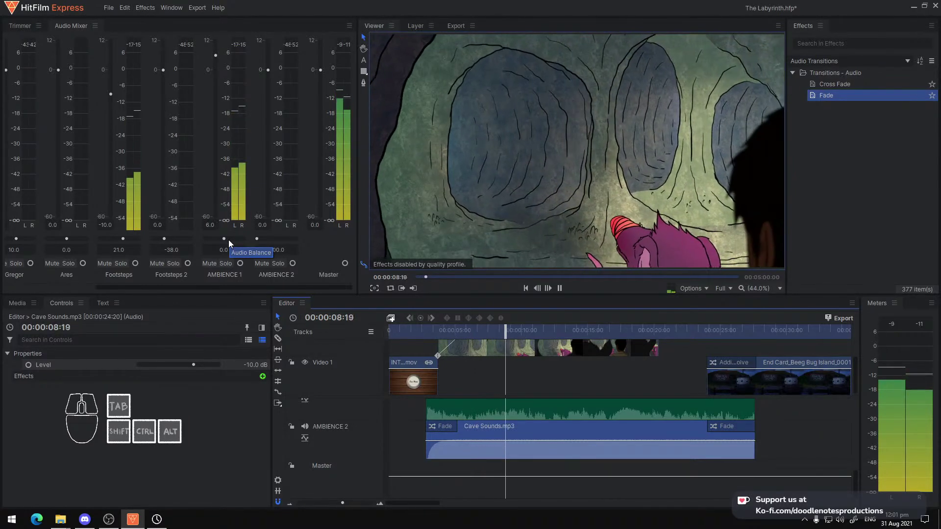
pyautogui.moveTo(229, 240); pyautogui.dragTo(234, 240)
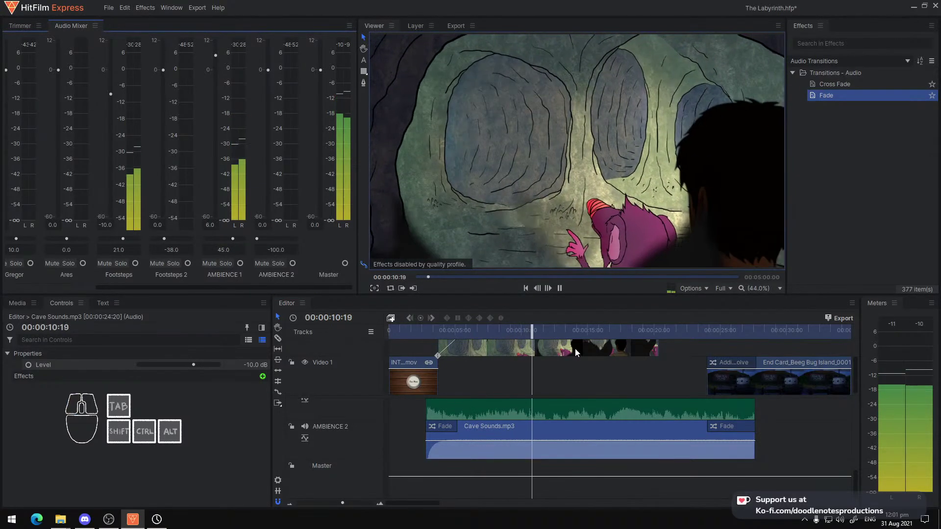
pyautogui.click(420, 330)
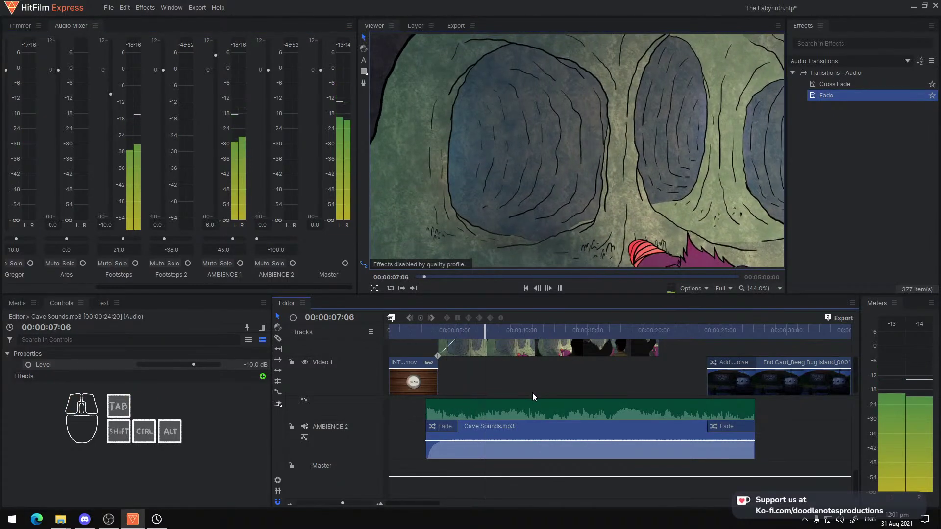
# Stop playback and set the audio balance to 100 on the AMBIENCE 2 track and -55 on the AMBIENCE 1 track
pyautogui.press('space')
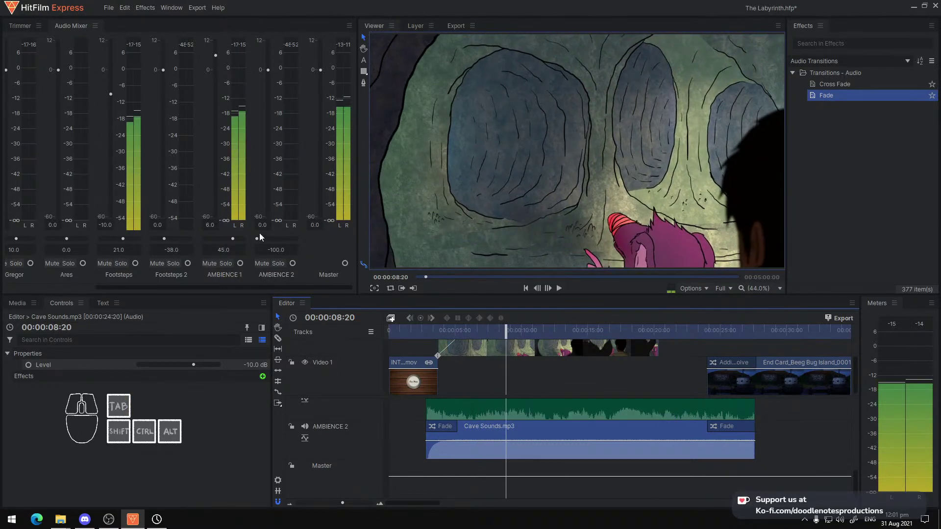
pyautogui.moveTo(265, 238); pyautogui.dragTo(332, 246)
pyautogui.moveTo(235, 240); pyautogui.dragTo(213, 243)
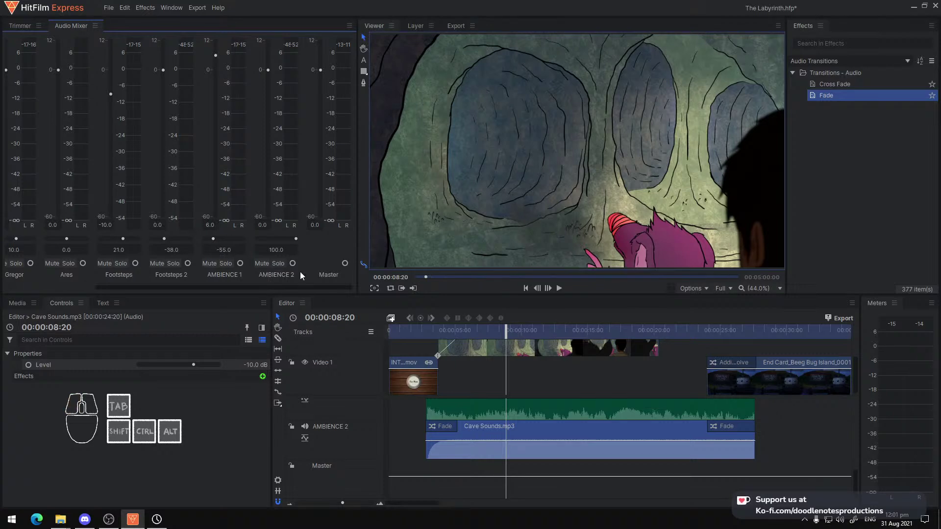
# Play the cave scene from its opening through to the end card to check the ambience balance, and save the project
pyautogui.click(421, 336)
pyautogui.press('space')
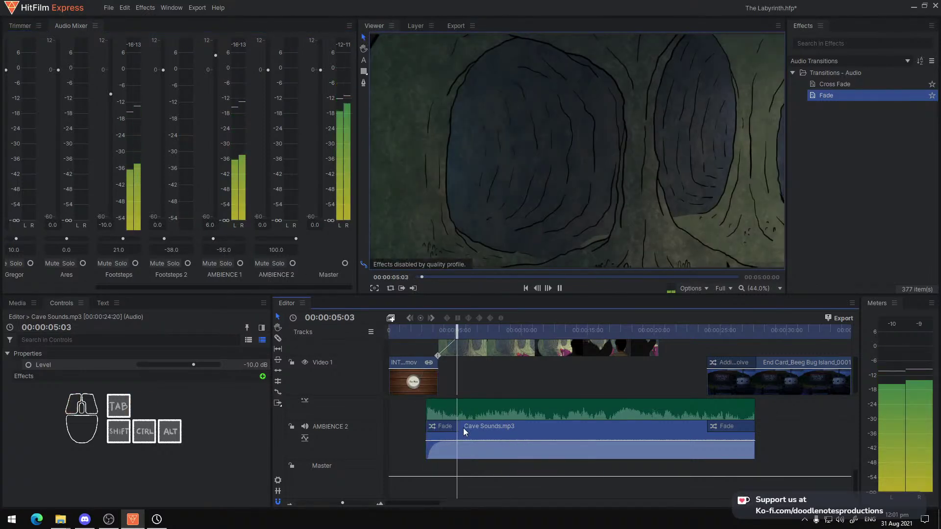
pyautogui.scroll(1, 344, 434)
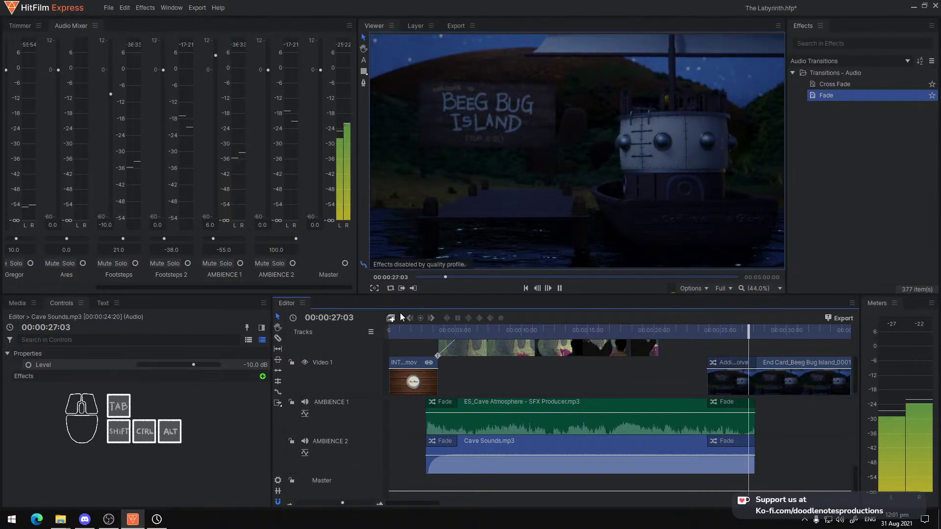
pyautogui.press('space')
pyautogui.hotkey('ctrl', 's')
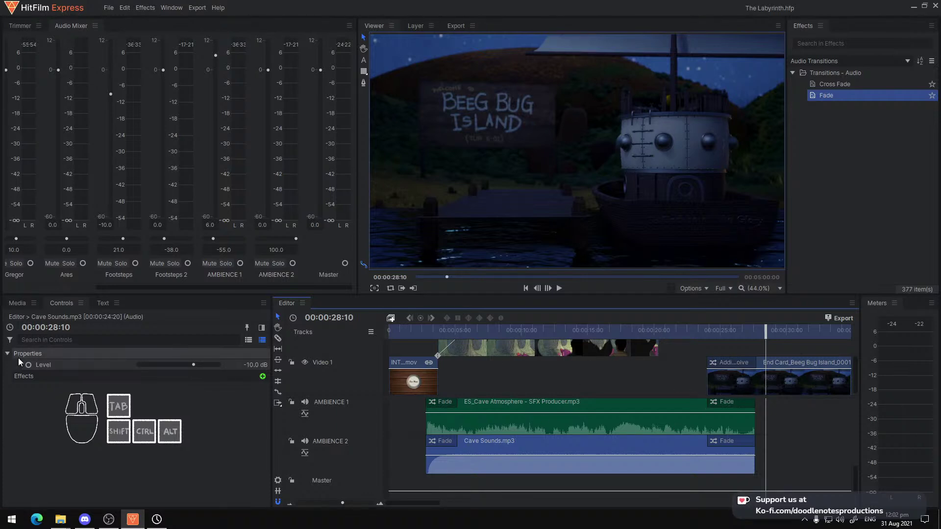
# Replay the cave scene from its start to review the full mix, stopping in the black gap before the end card
pyautogui.click(20, 25)
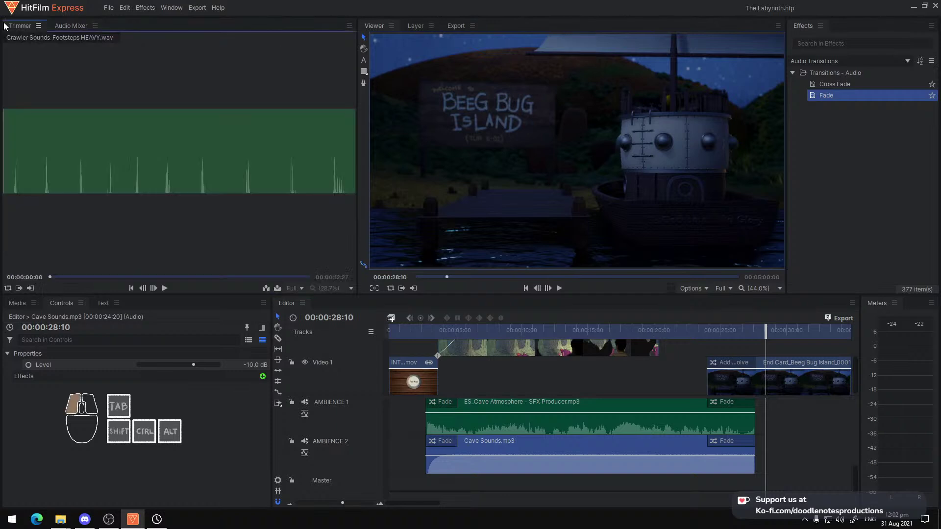
pyautogui.click(71, 26)
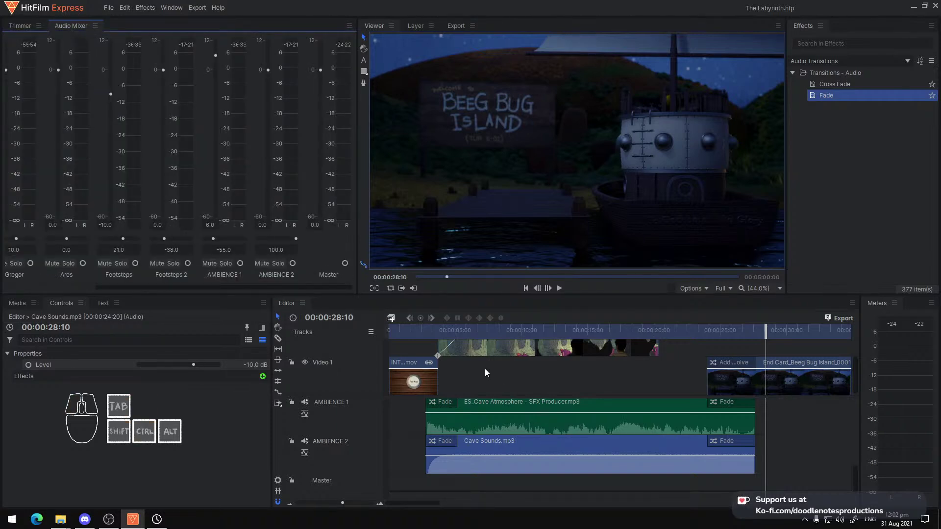
pyautogui.click(426, 333)
pyautogui.press('space')
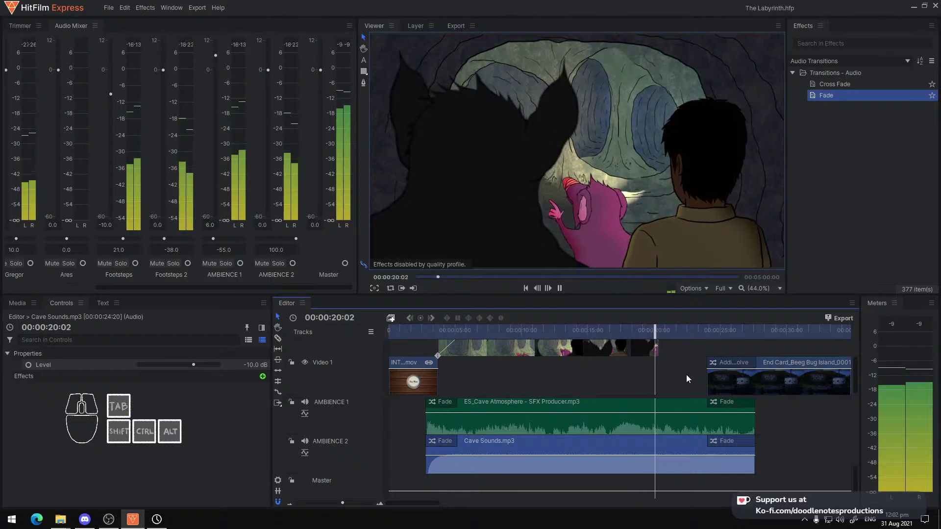
pyautogui.press('space')
pyautogui.press('space')
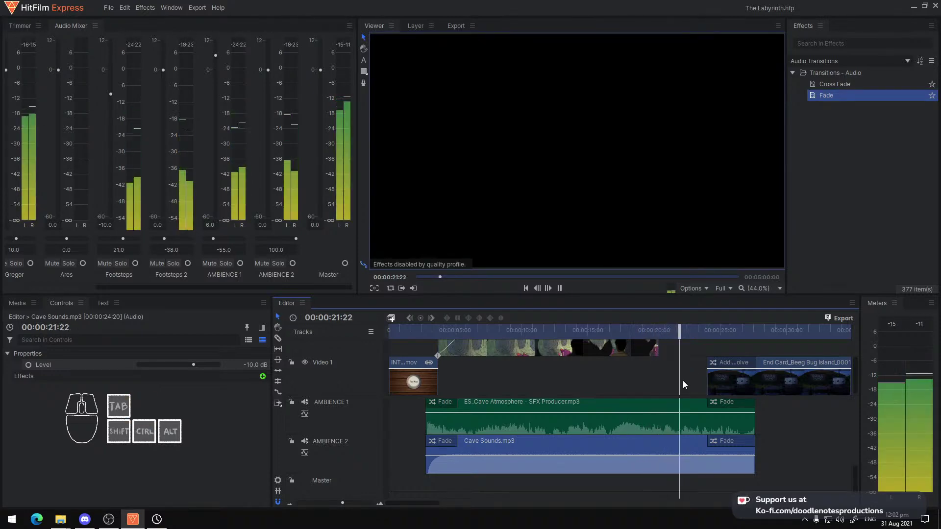
pyautogui.press('space')
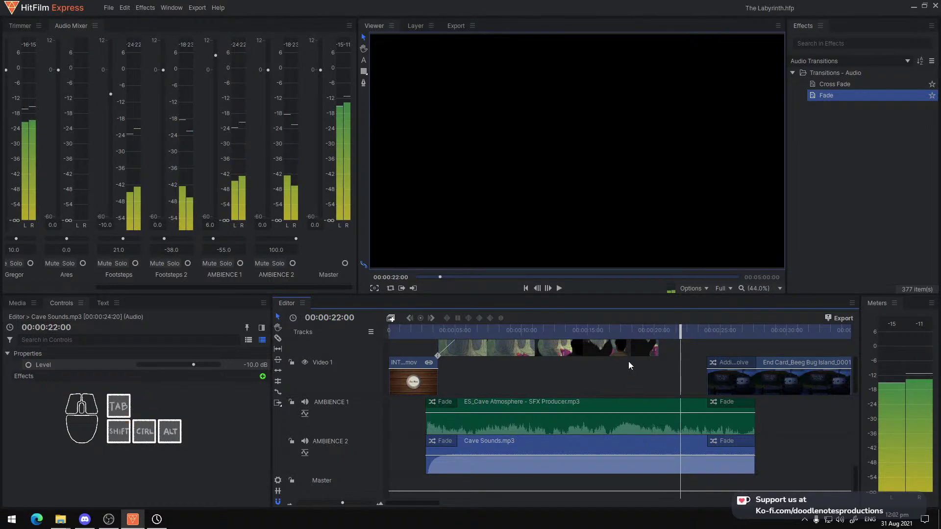
pyautogui.click(109, 519)
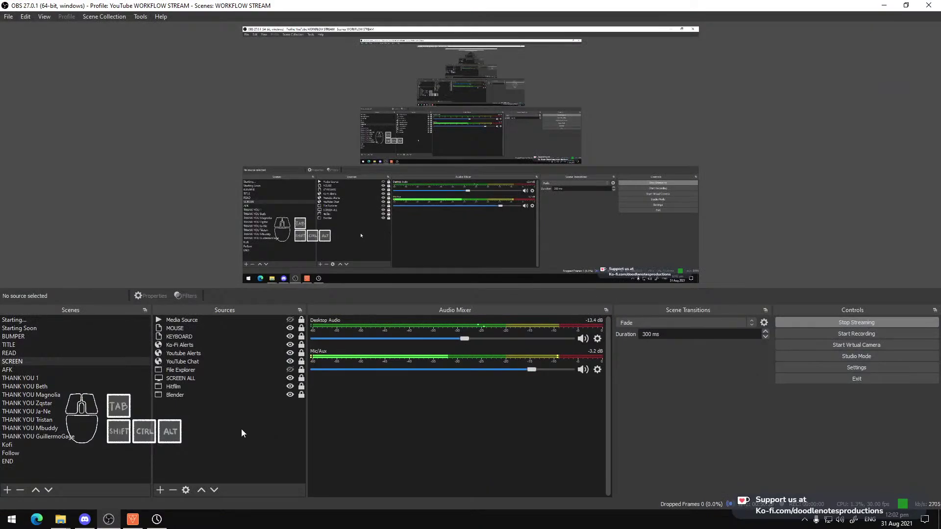
pyautogui.hotkey('alt', 'Tab')
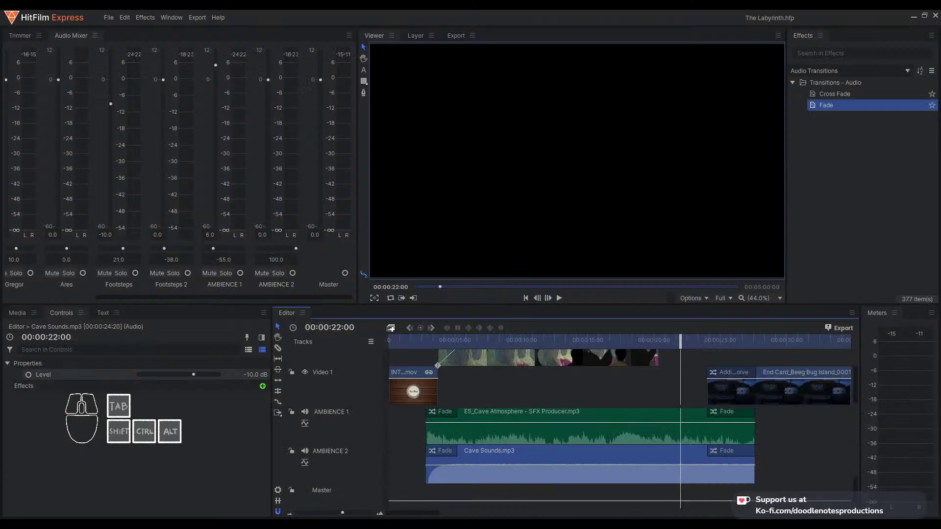